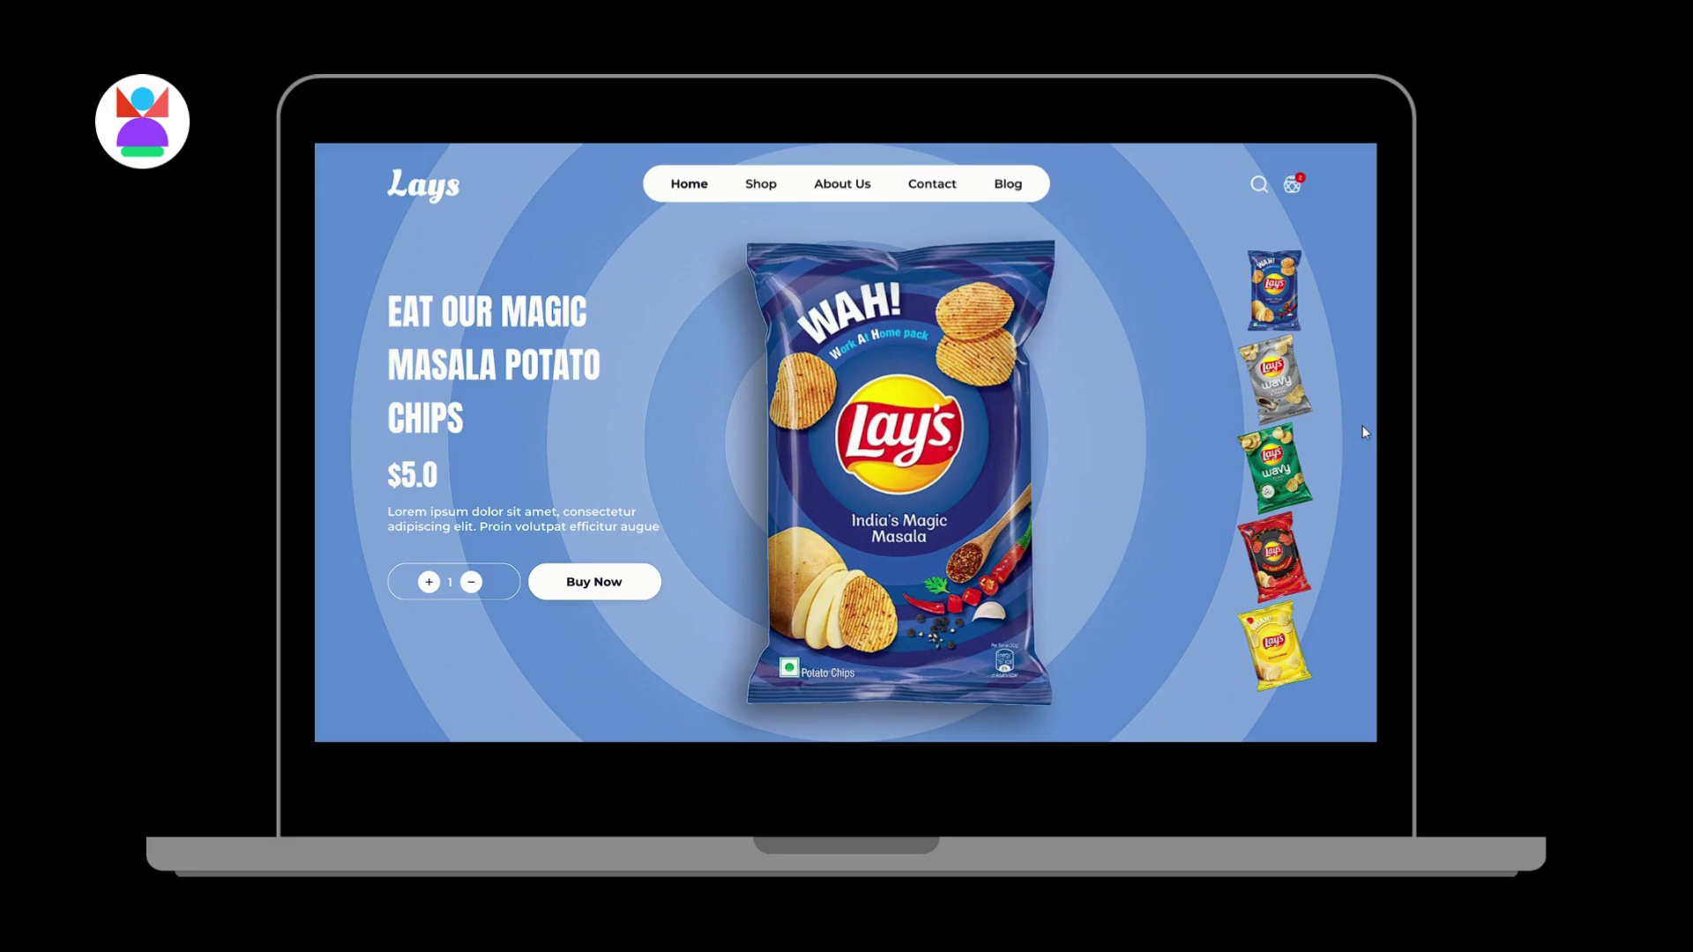
# Step: Preview the finished Lays landing page by switching between the chip packet flavours
pyautogui.click(1285, 385)
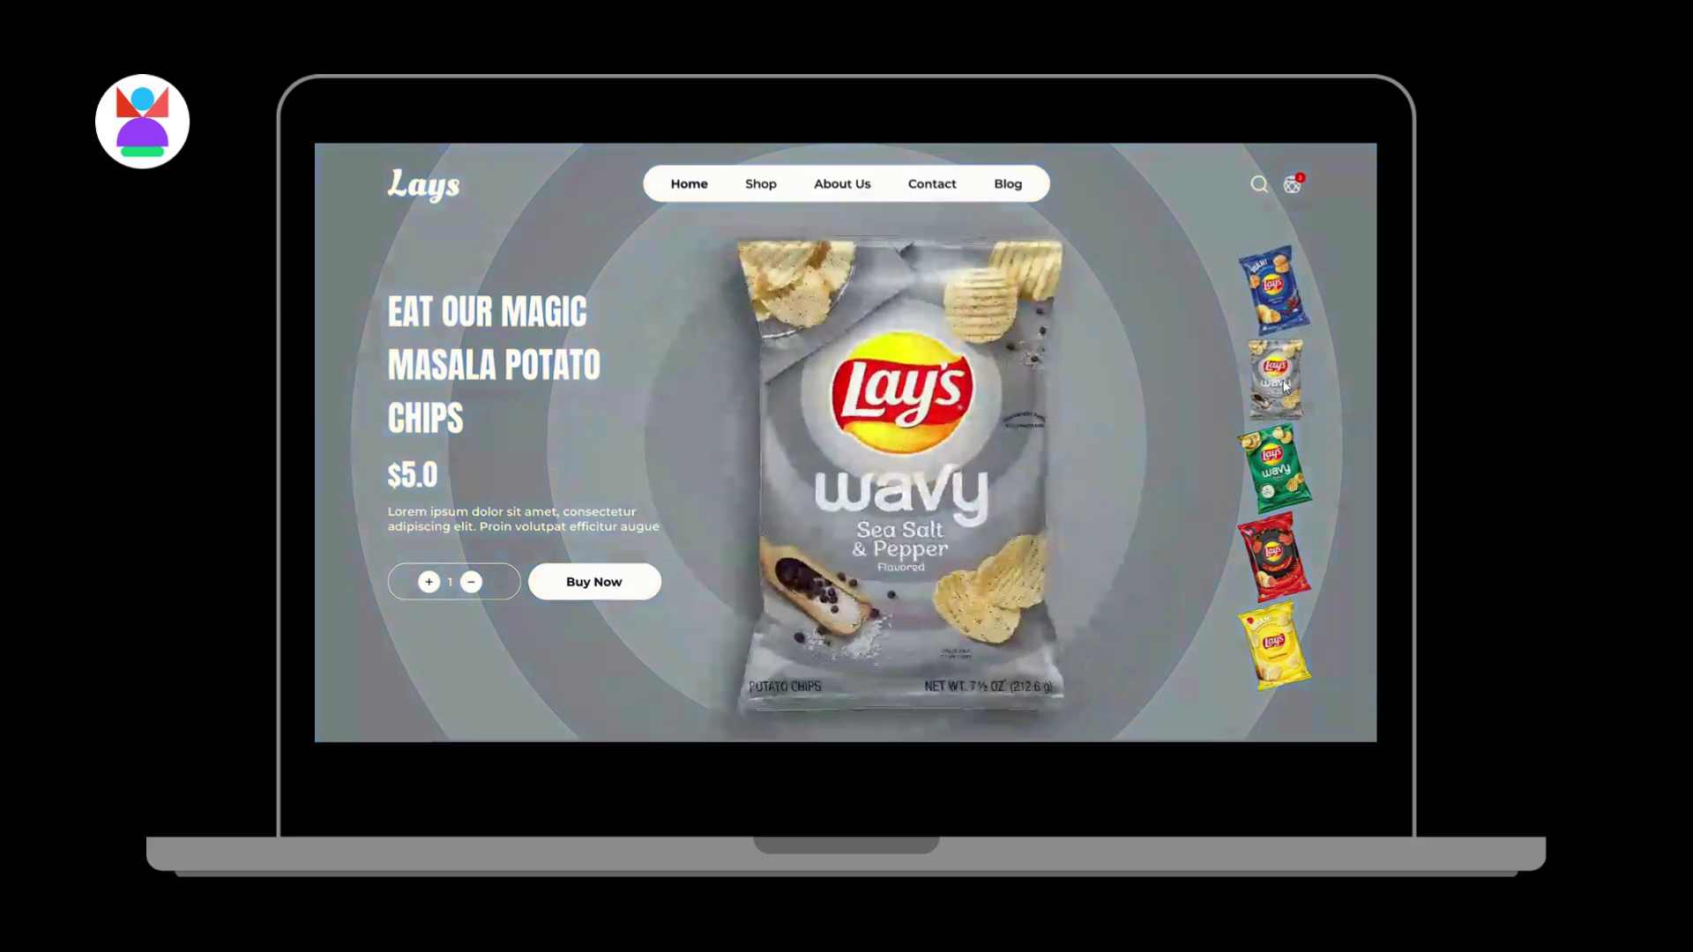
pyautogui.click(1283, 455)
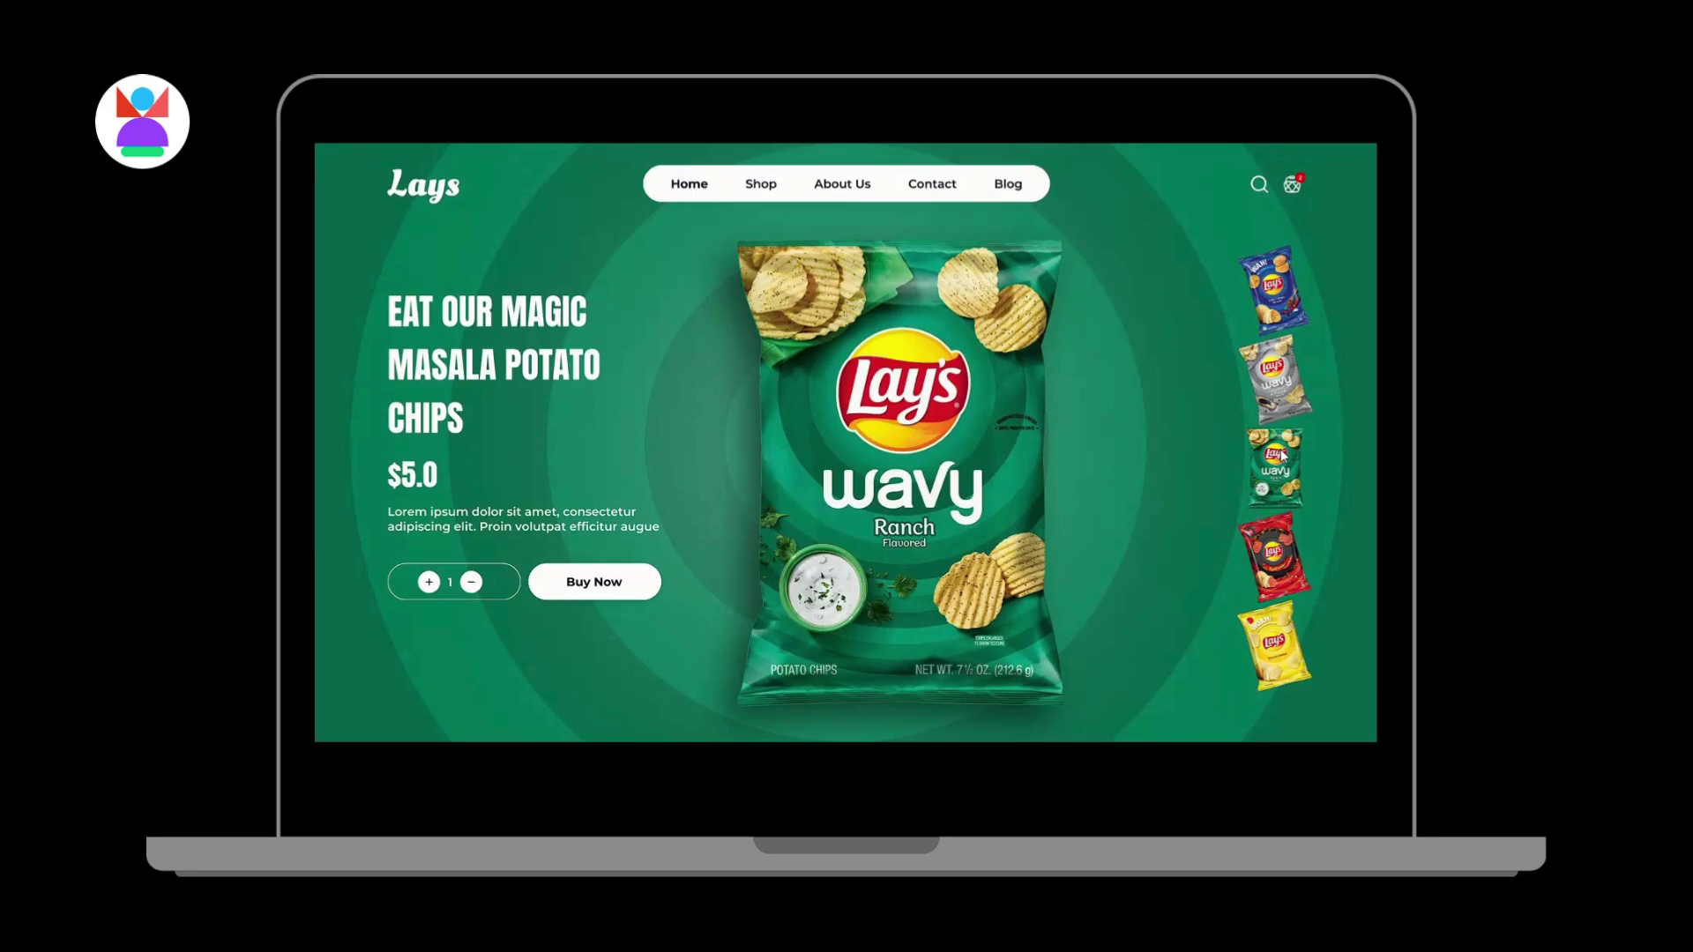
pyautogui.click(1278, 551)
pyautogui.click(1280, 632)
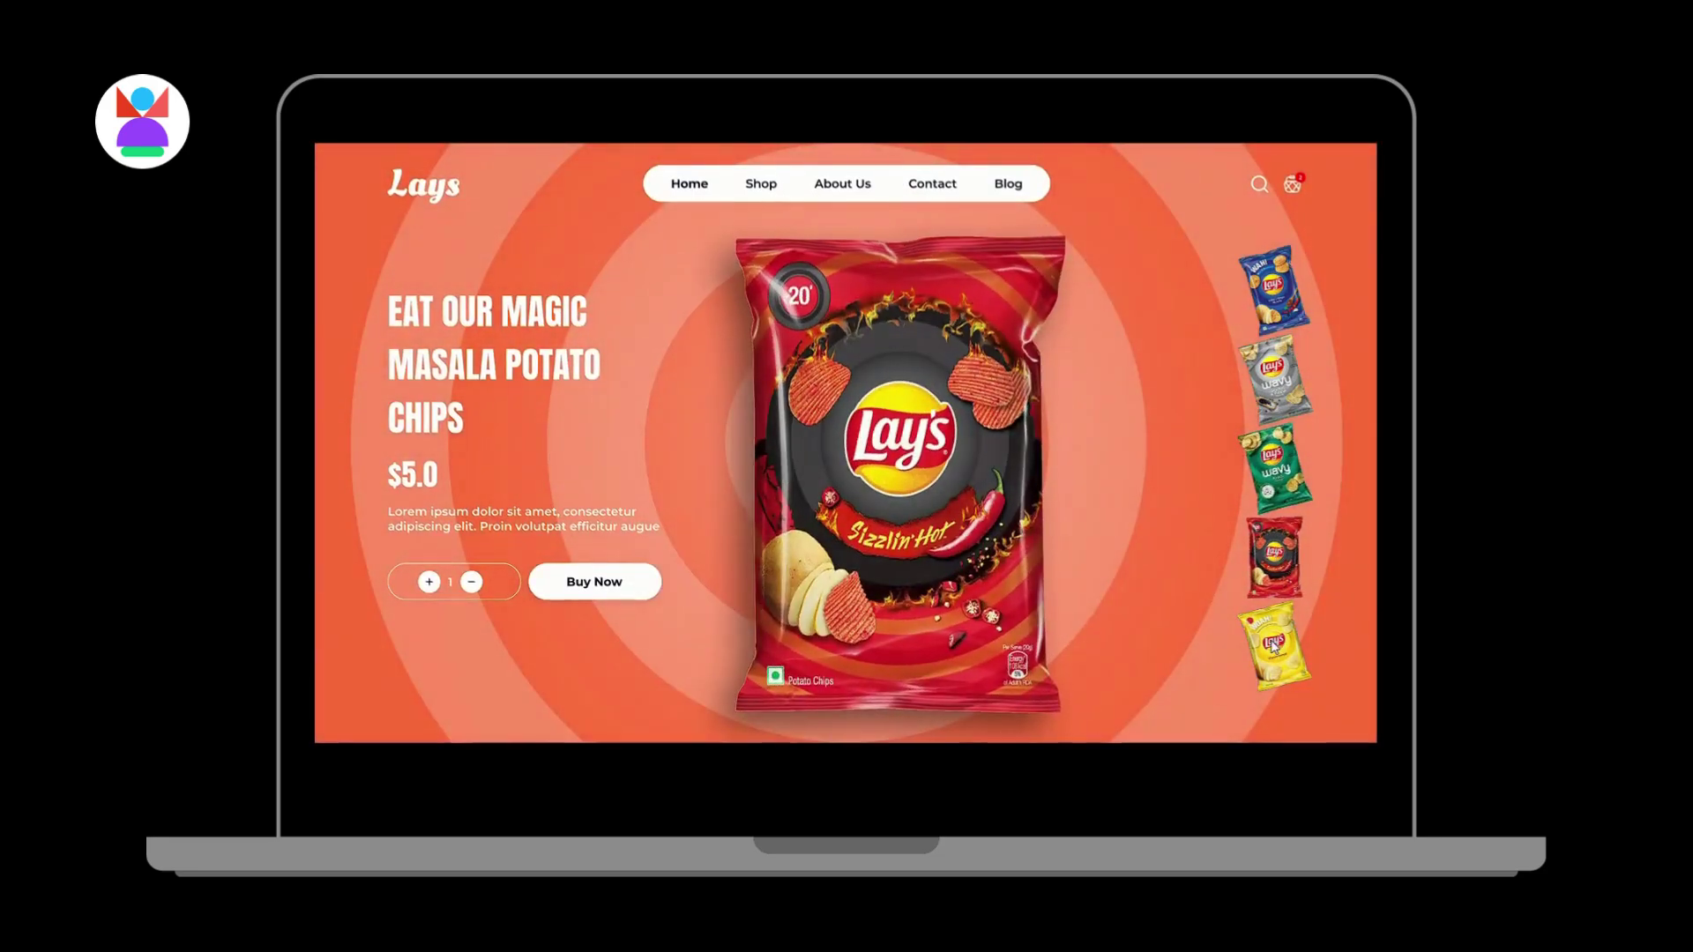
pyautogui.click(1278, 558)
pyautogui.click(1275, 468)
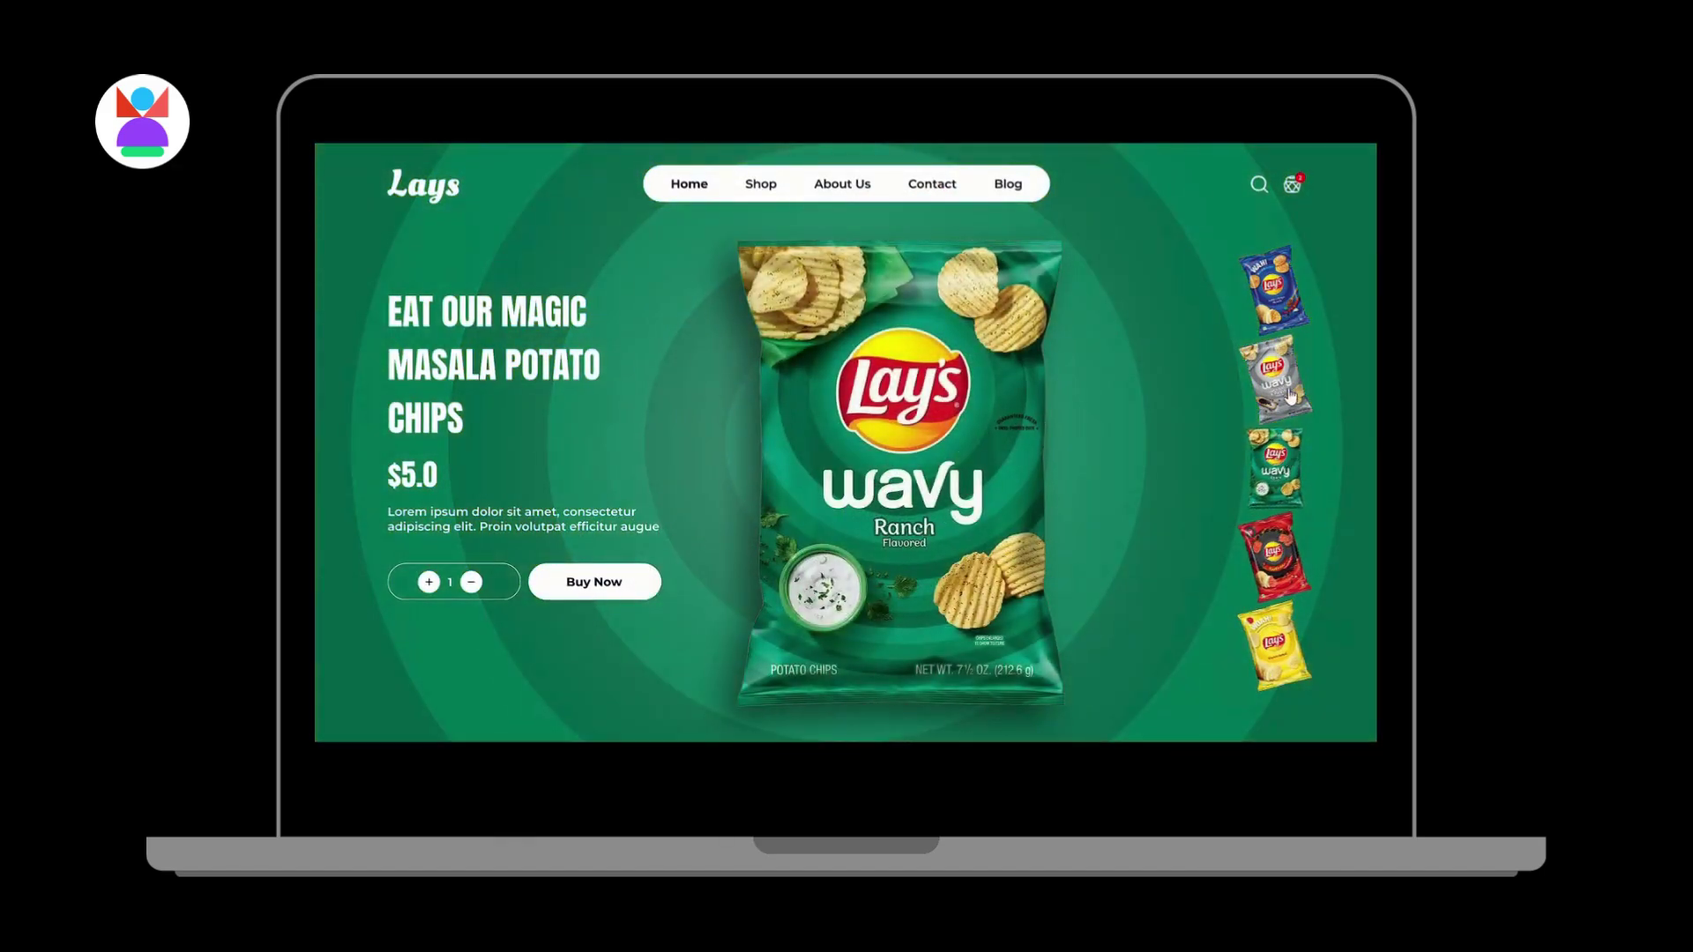
pyautogui.click(1284, 392)
pyautogui.click(1285, 294)
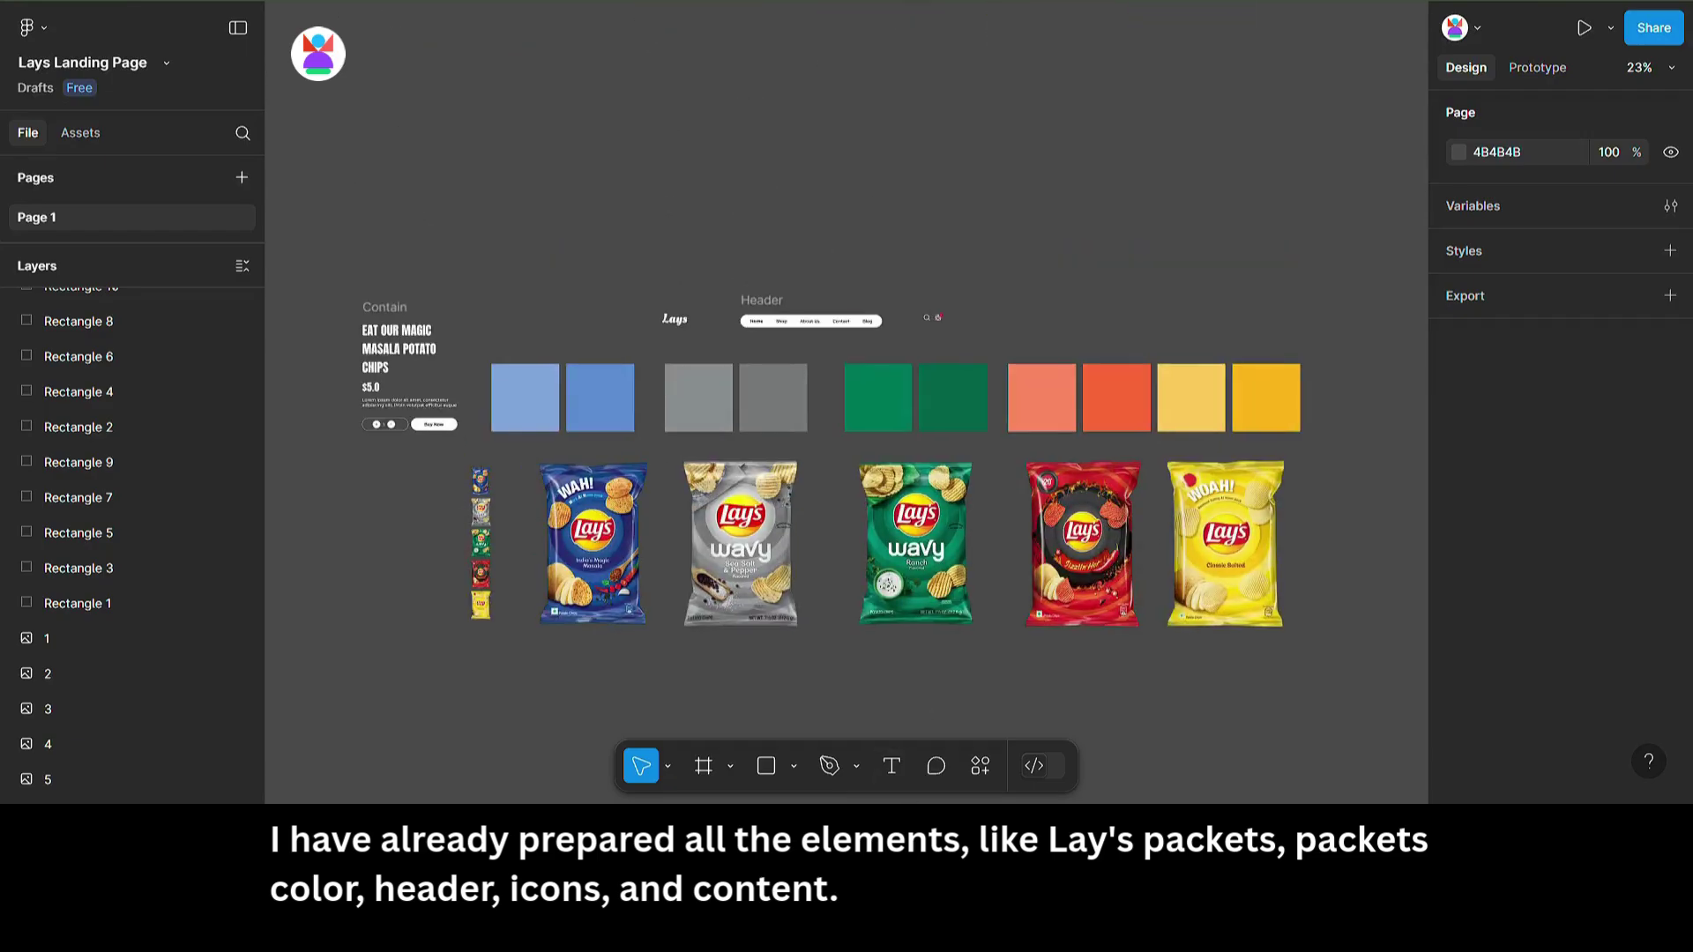
# Step: Add a 1440 × 1024 frame from the desktop Wireframes preset and place it in the empty area below the chip packets
pyautogui.moveTo(928, 808); pyautogui.dragTo(930, 679)
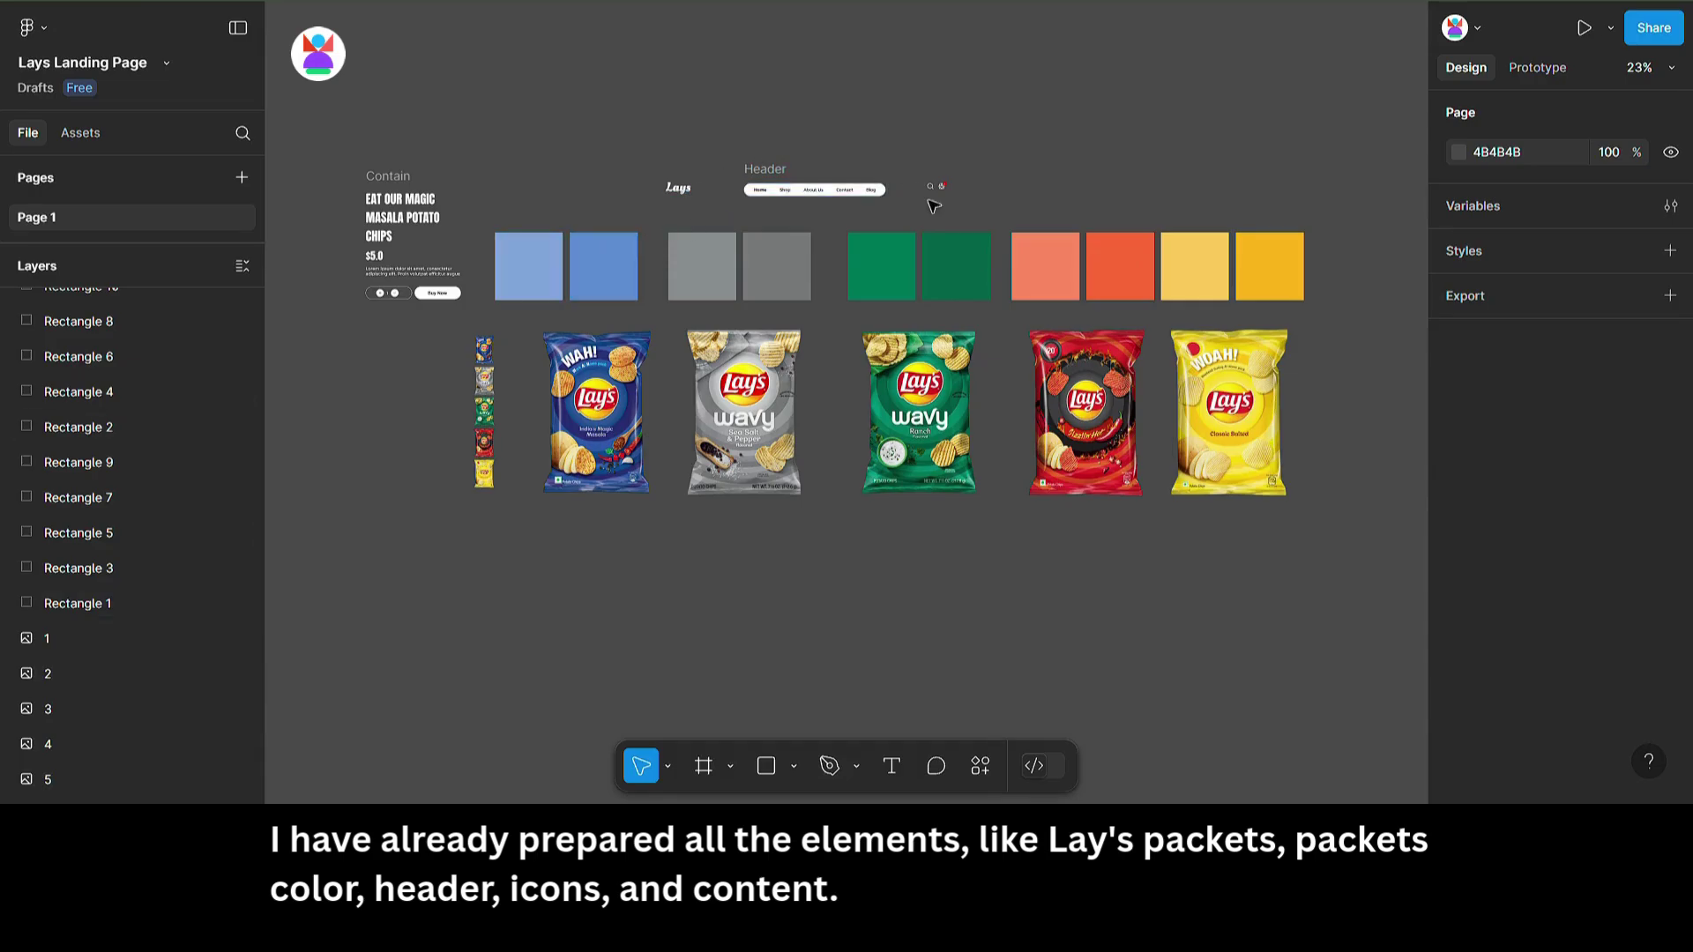
pyautogui.moveTo(760, 649); pyautogui.dragTo(734, 497)
pyautogui.click(704, 767)
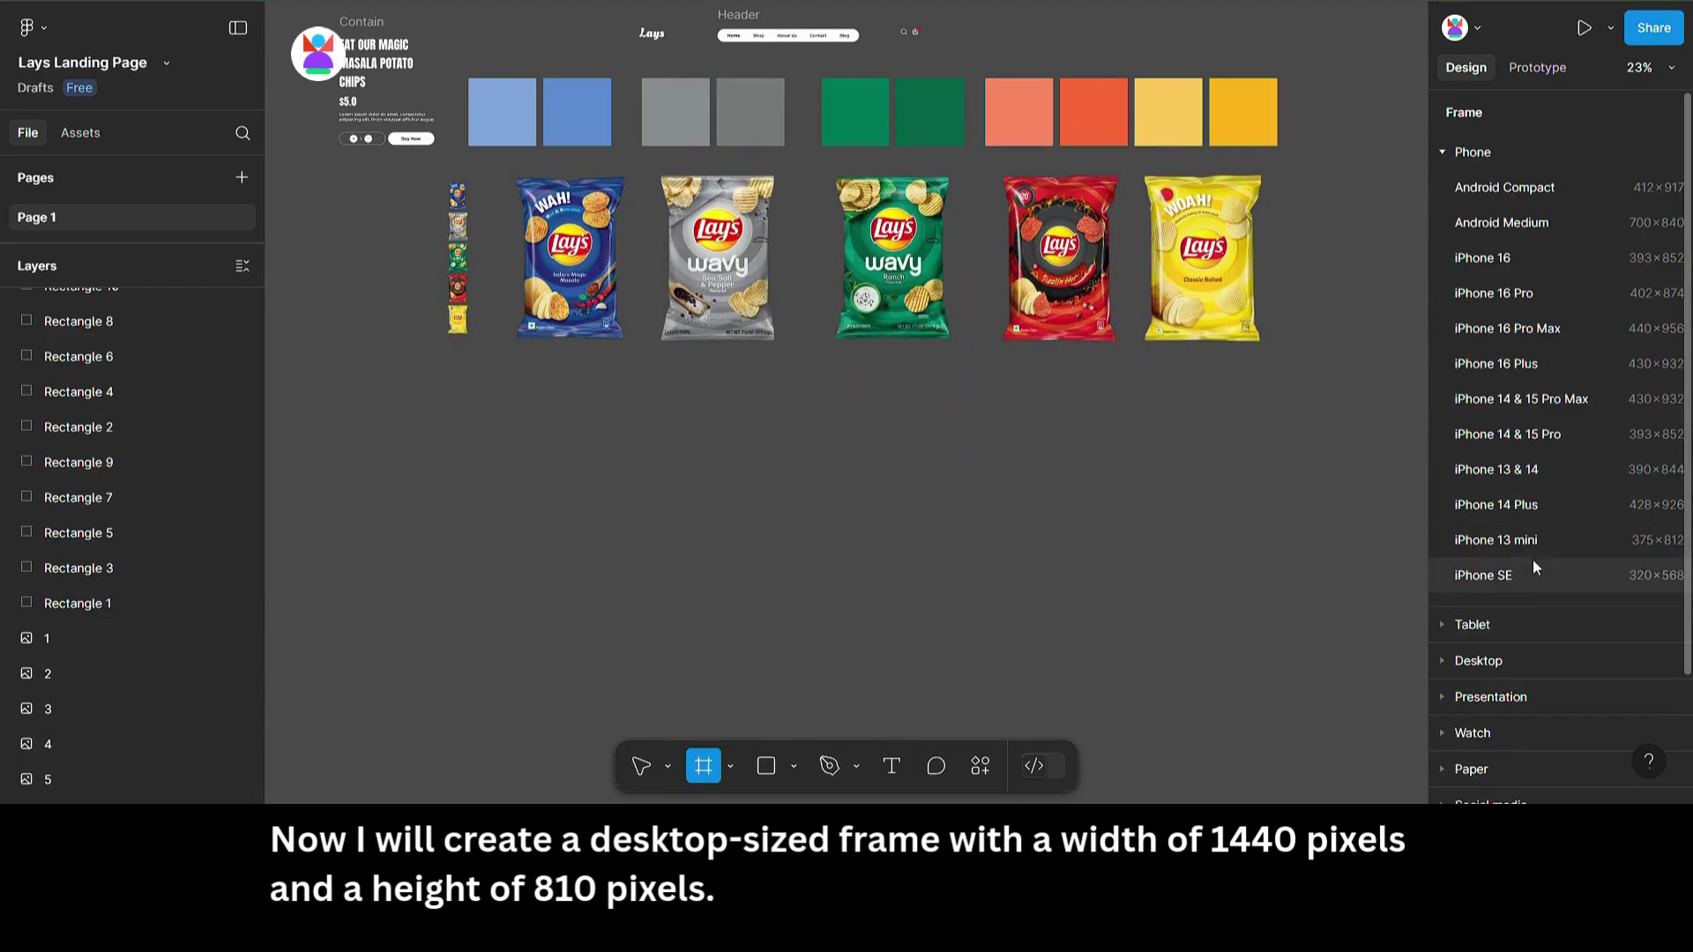
pyautogui.click(1475, 659)
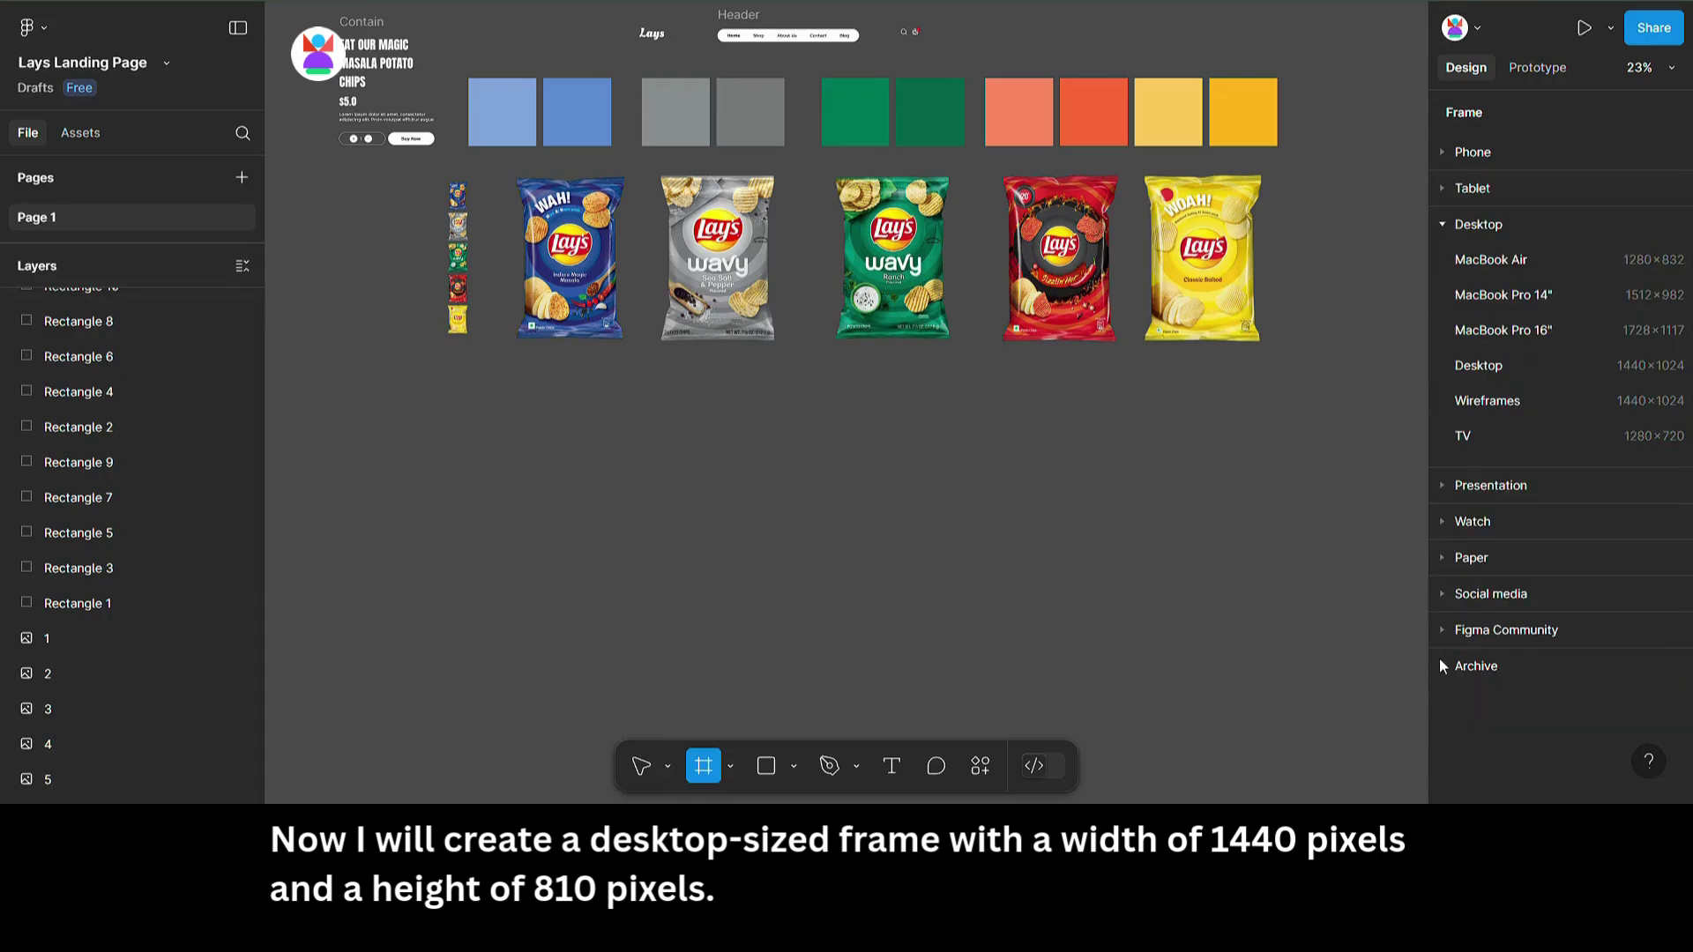
pyautogui.click(1573, 400)
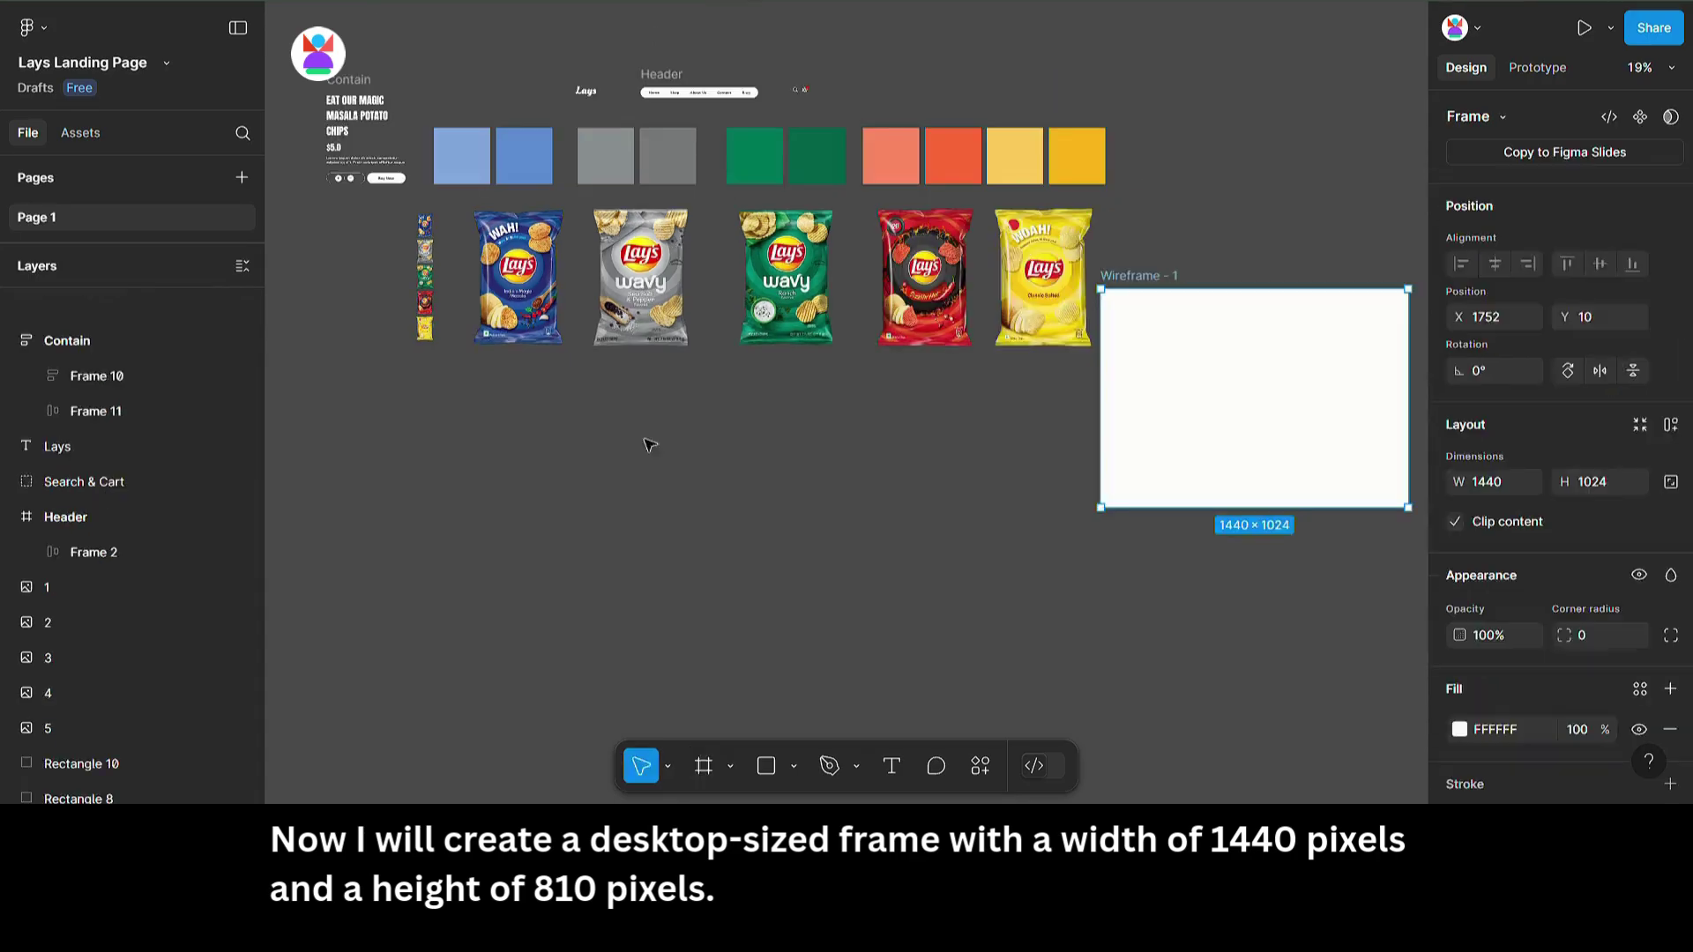
pyautogui.moveTo(1304, 359); pyautogui.dragTo(619, 507)
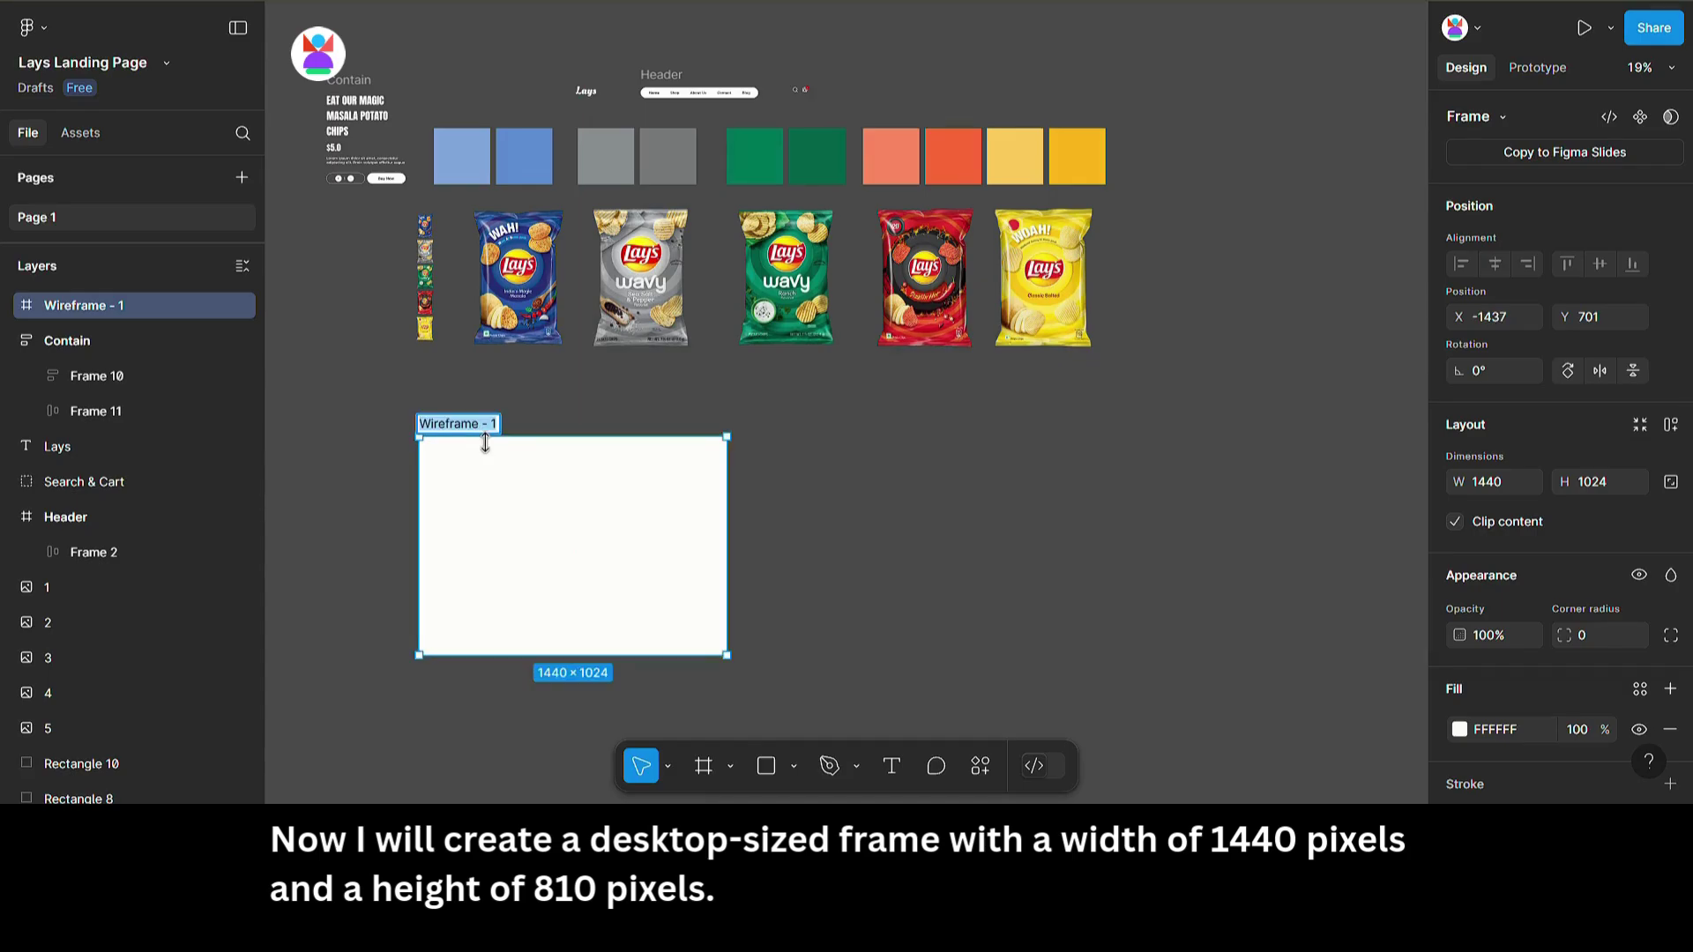
# Step: Rename the new frame as 1
pyautogui.write('1')
pyautogui.press('Return')
pyautogui.click(786, 665)
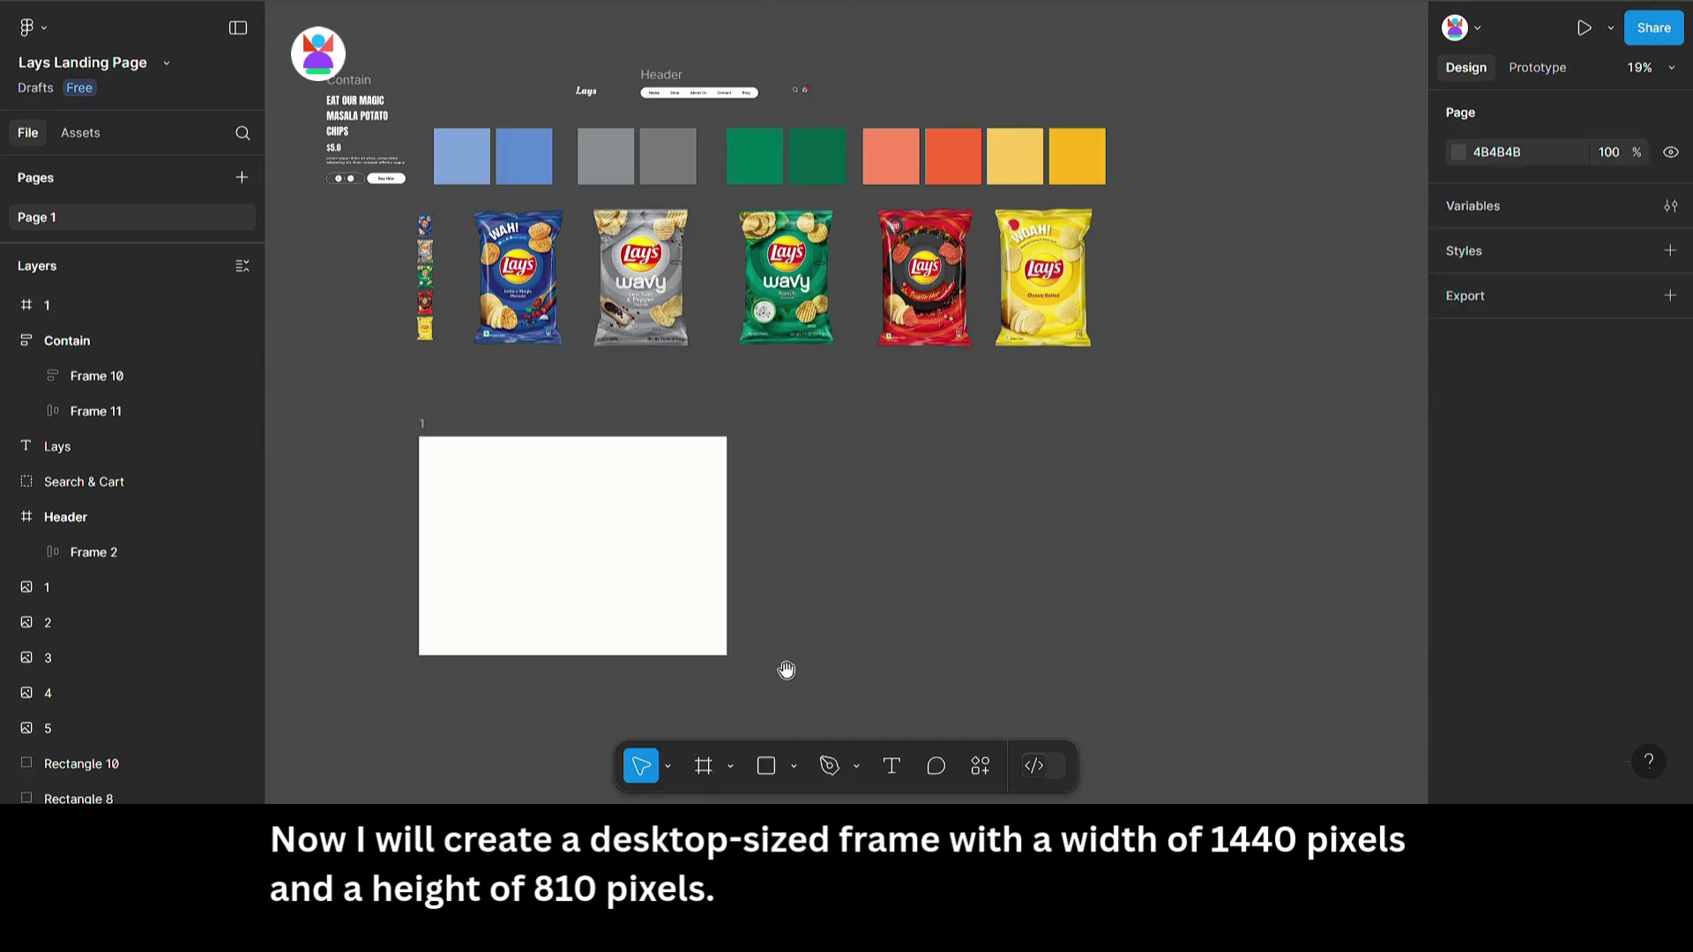
# Step: Set the height of frame 1 to 810 px
pyautogui.moveTo(786, 668); pyautogui.dragTo(861, 542)
pyautogui.scroll(1, 558, 397)
pyautogui.scroll(3, 388, 380)
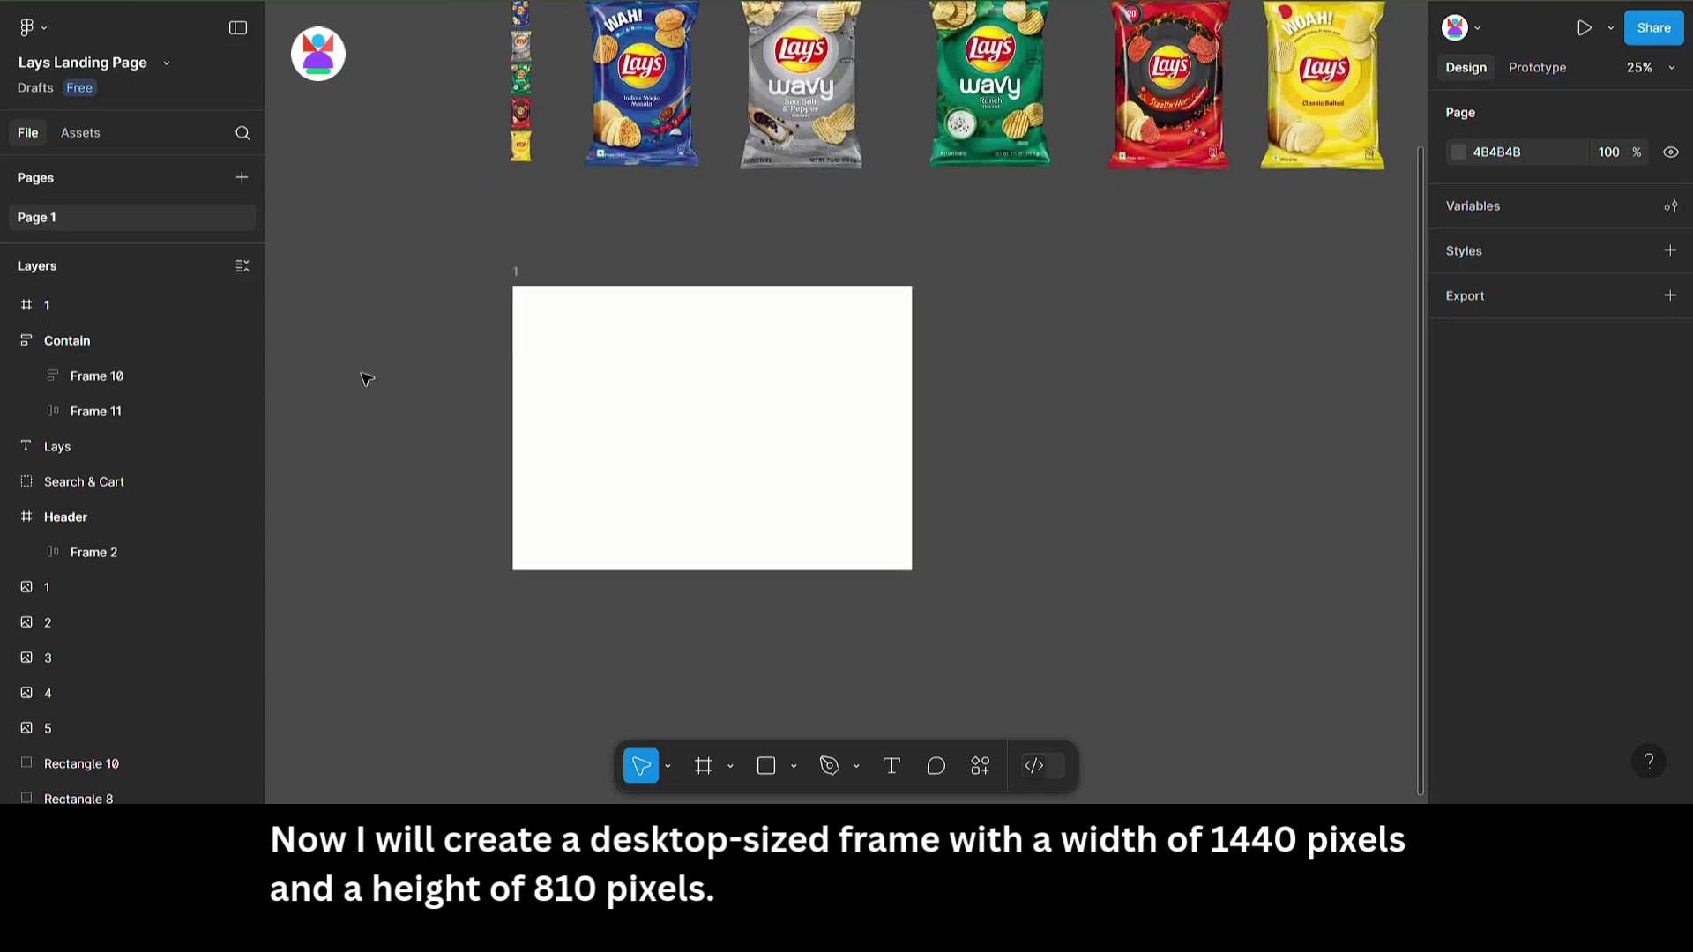
pyautogui.click(711, 382)
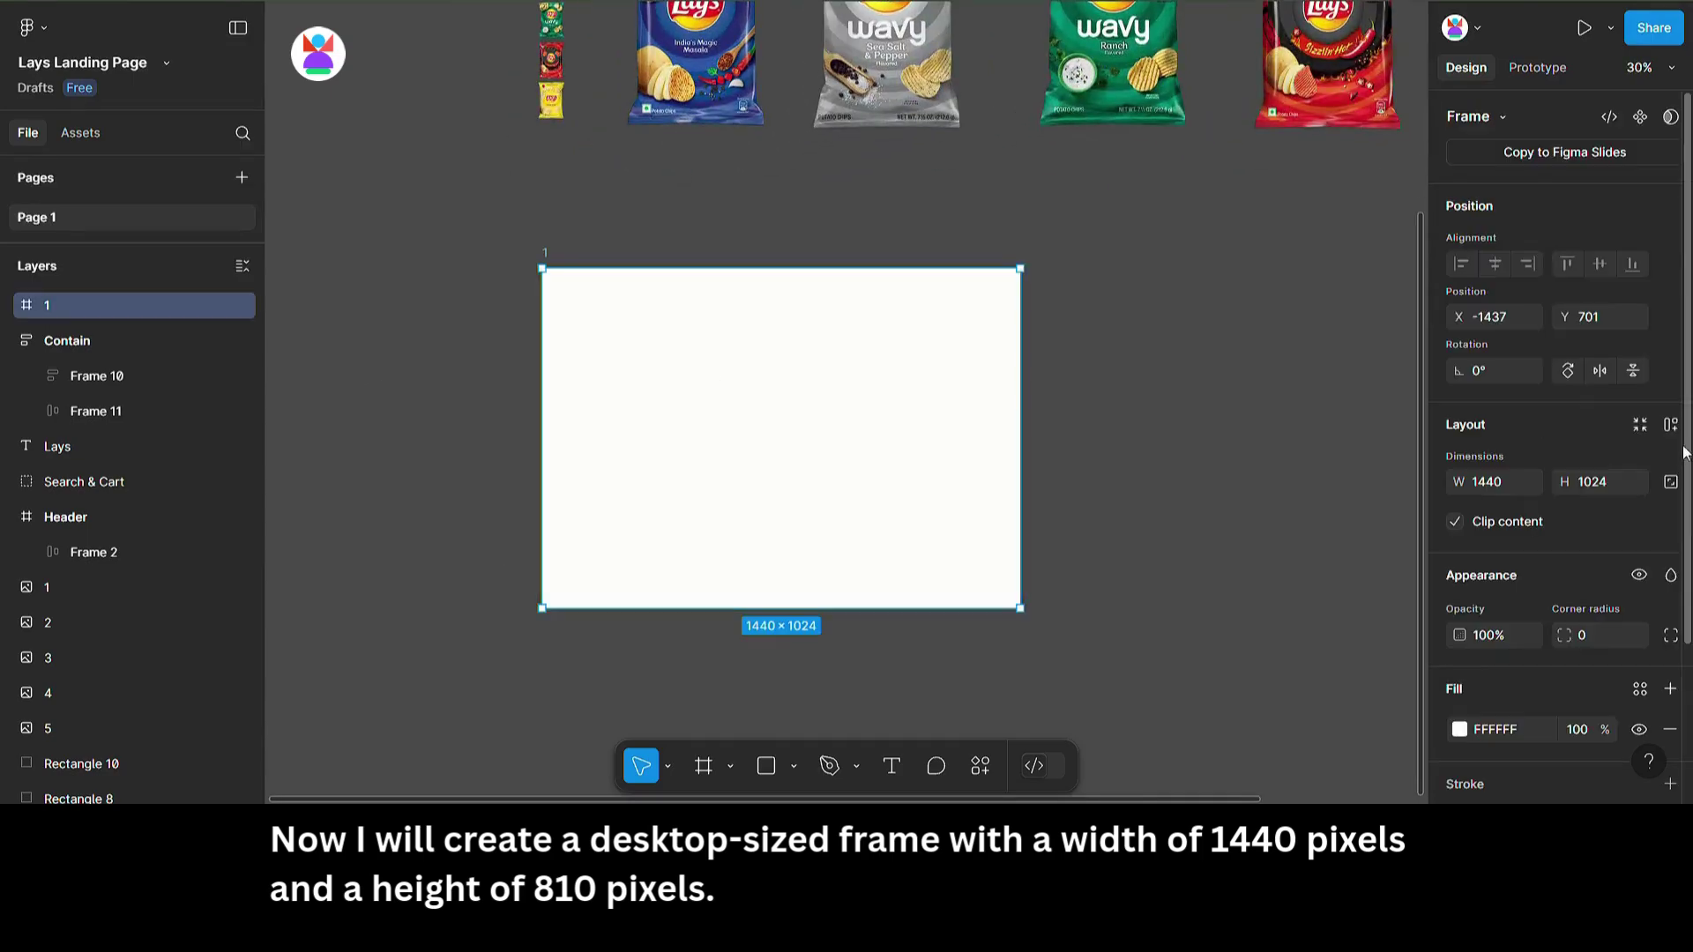
pyautogui.click(1596, 488)
pyautogui.write('810')
pyautogui.press('Return')
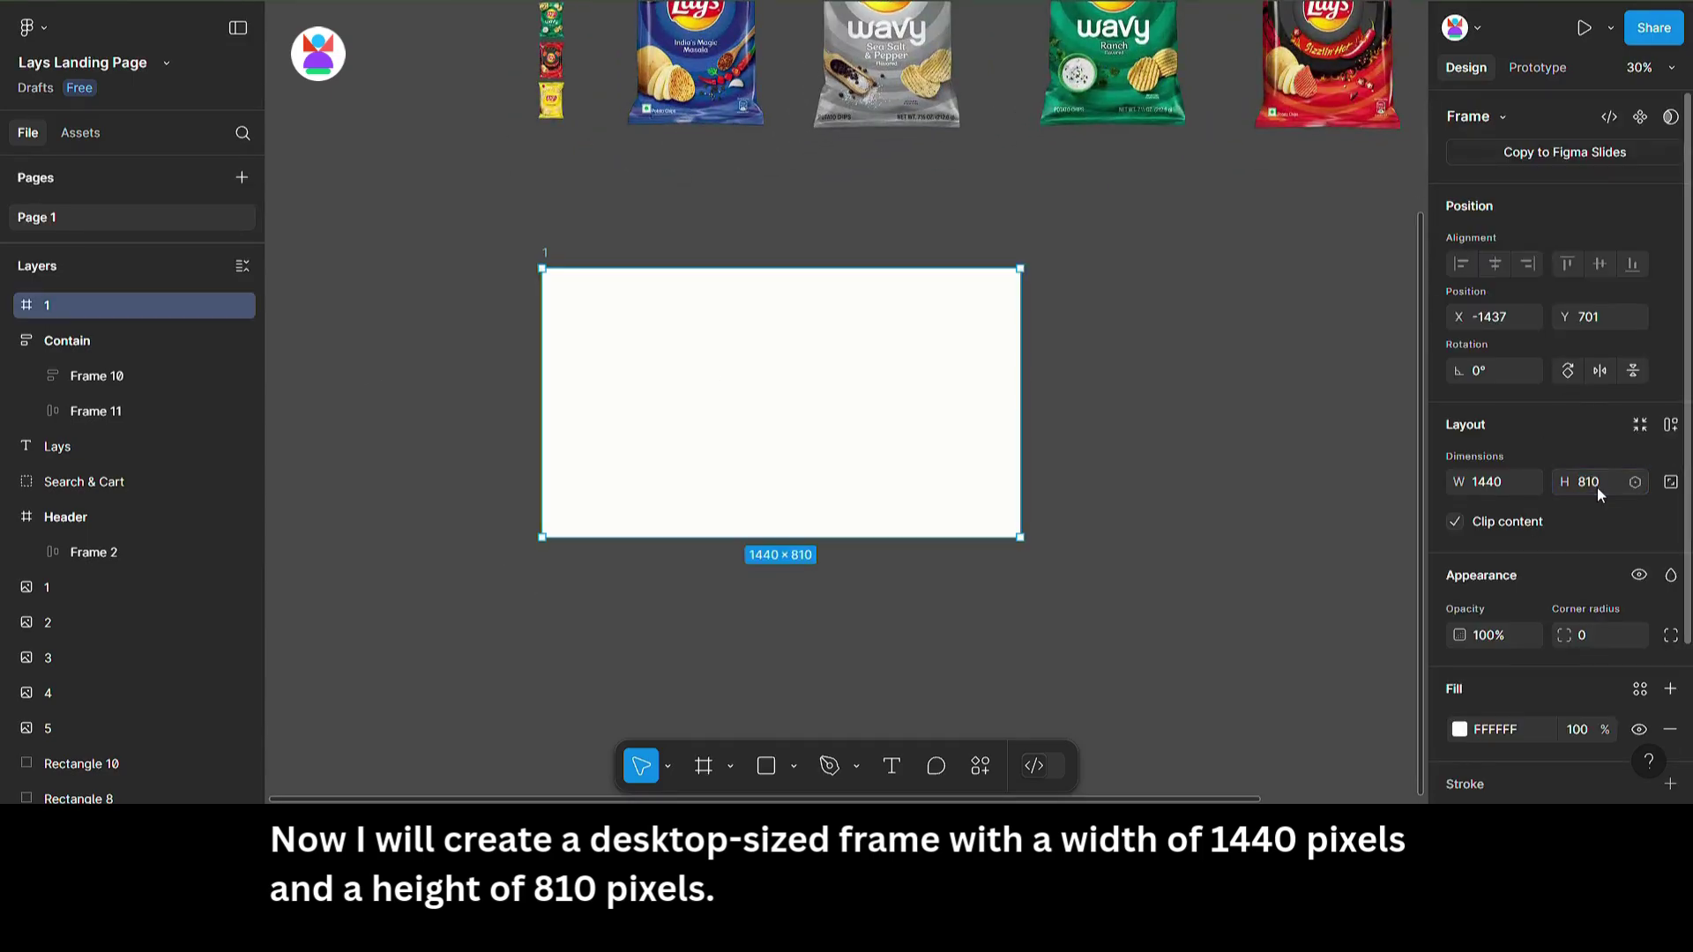
pyautogui.click(1194, 403)
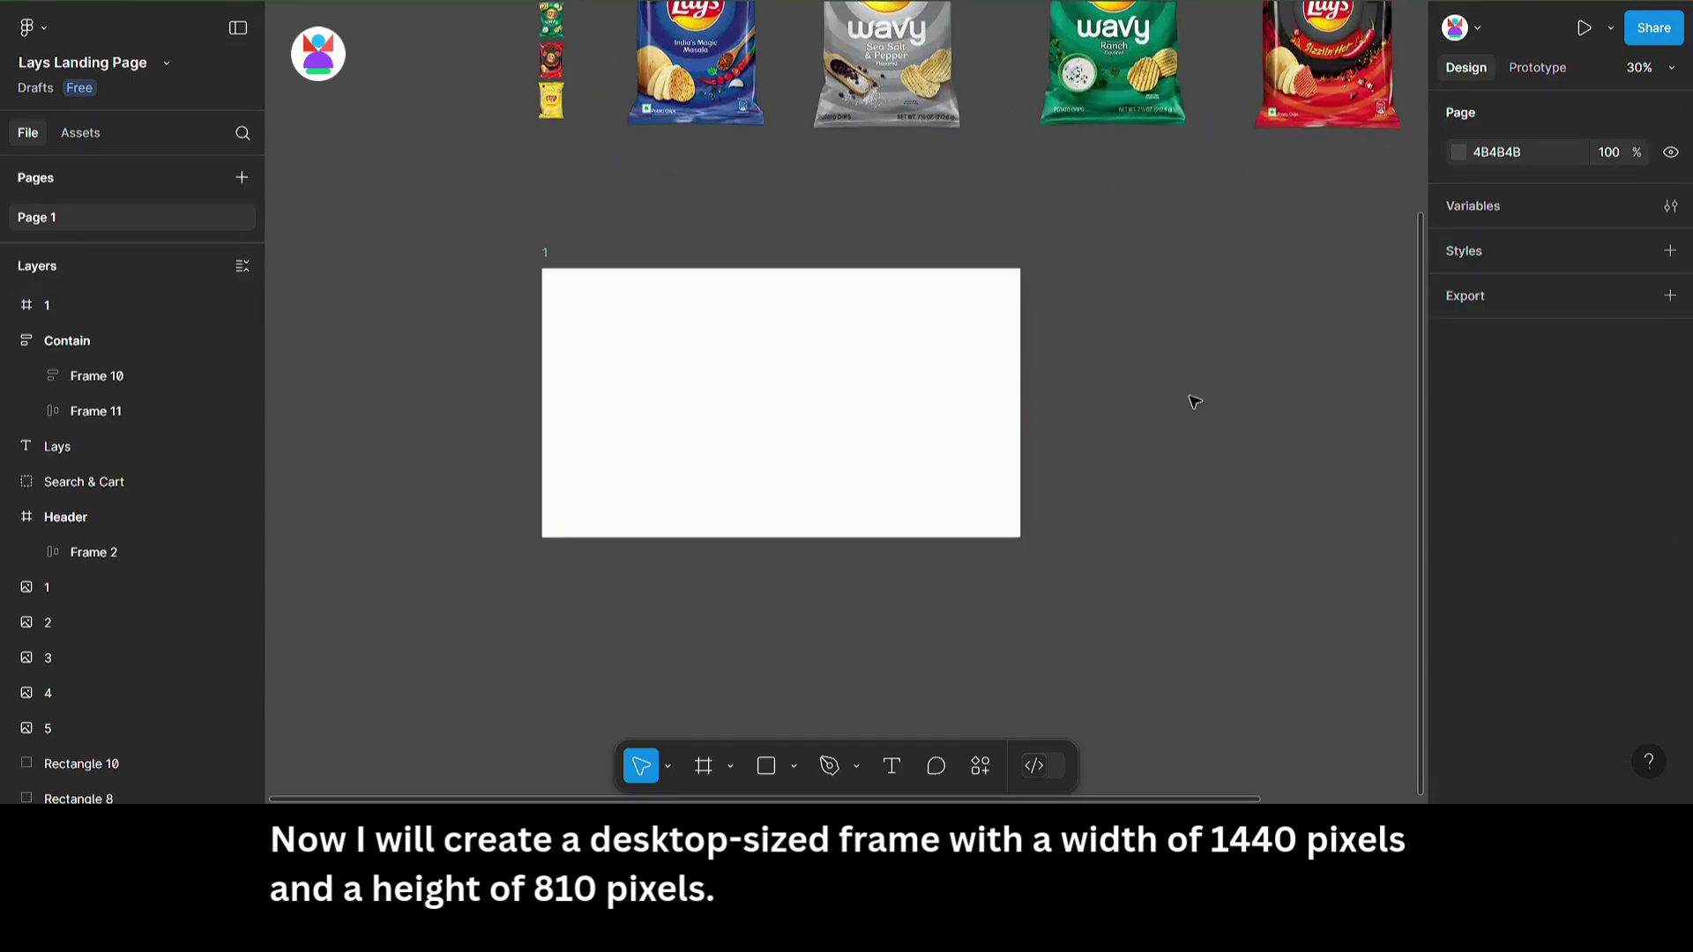
# Step: Draw a circle about 328 px in diameter and centre it inside frame 1
pyautogui.click(793, 767)
pyautogui.click(790, 629)
pyautogui.moveTo(719, 360); pyautogui.dragTo(841, 466)
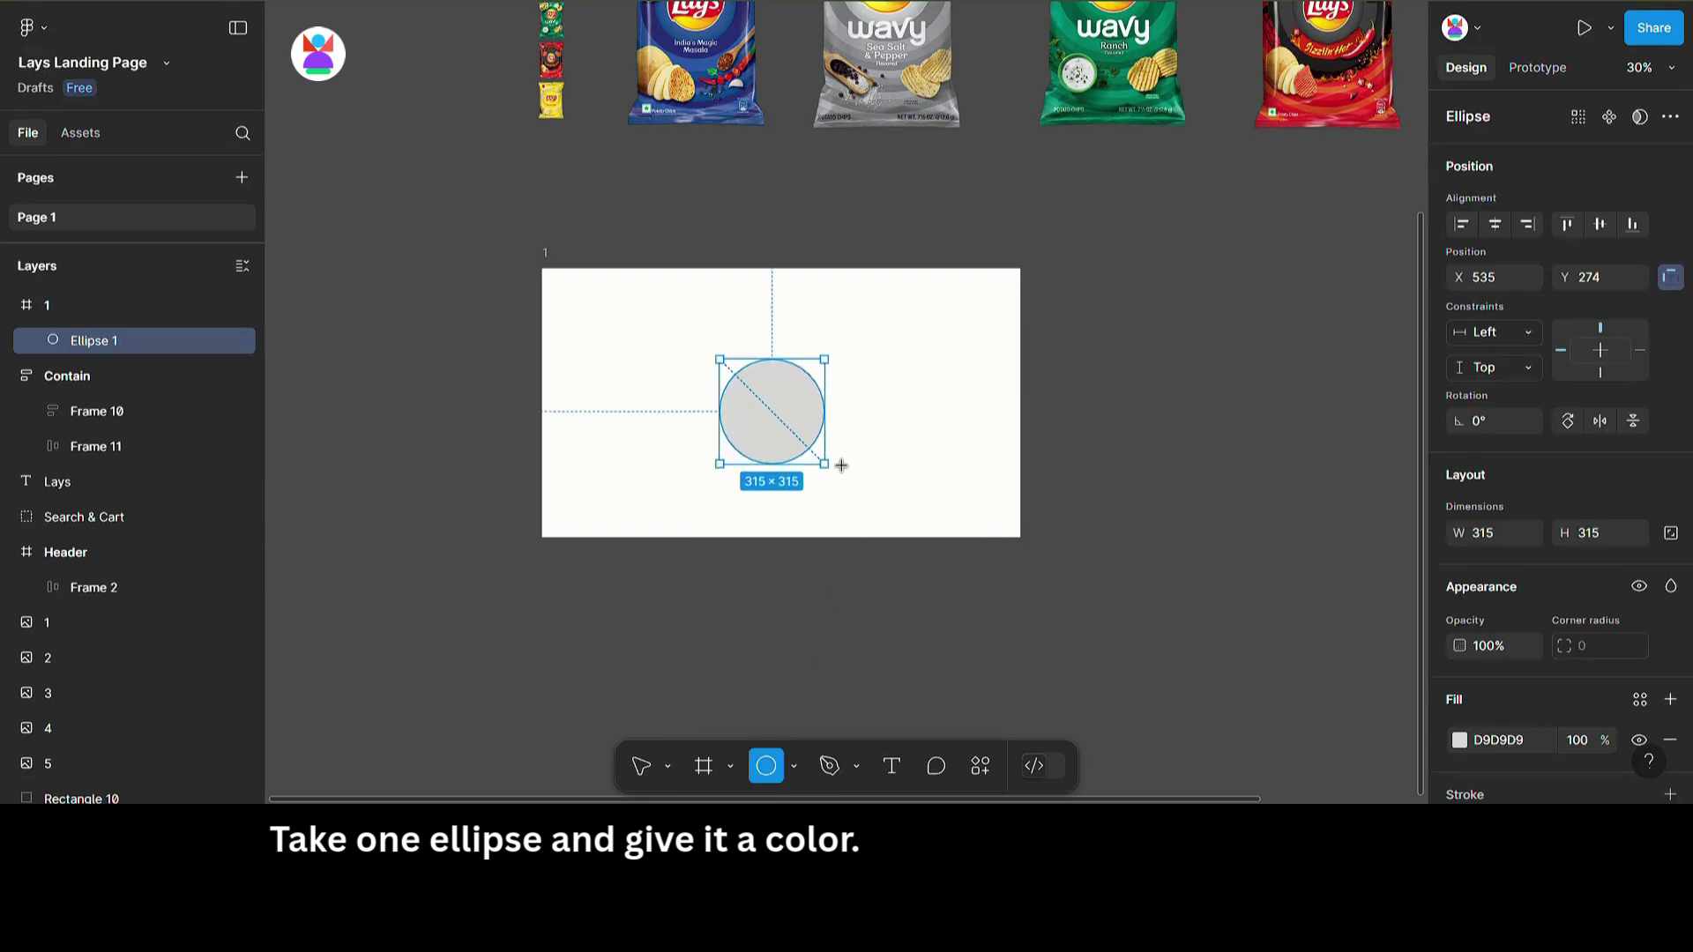
pyautogui.moveTo(767, 420)
pyautogui.mouseDown()
pyautogui.moveTo(797, 415)
pyautogui.moveTo(776, 408)
pyautogui.mouseUp()
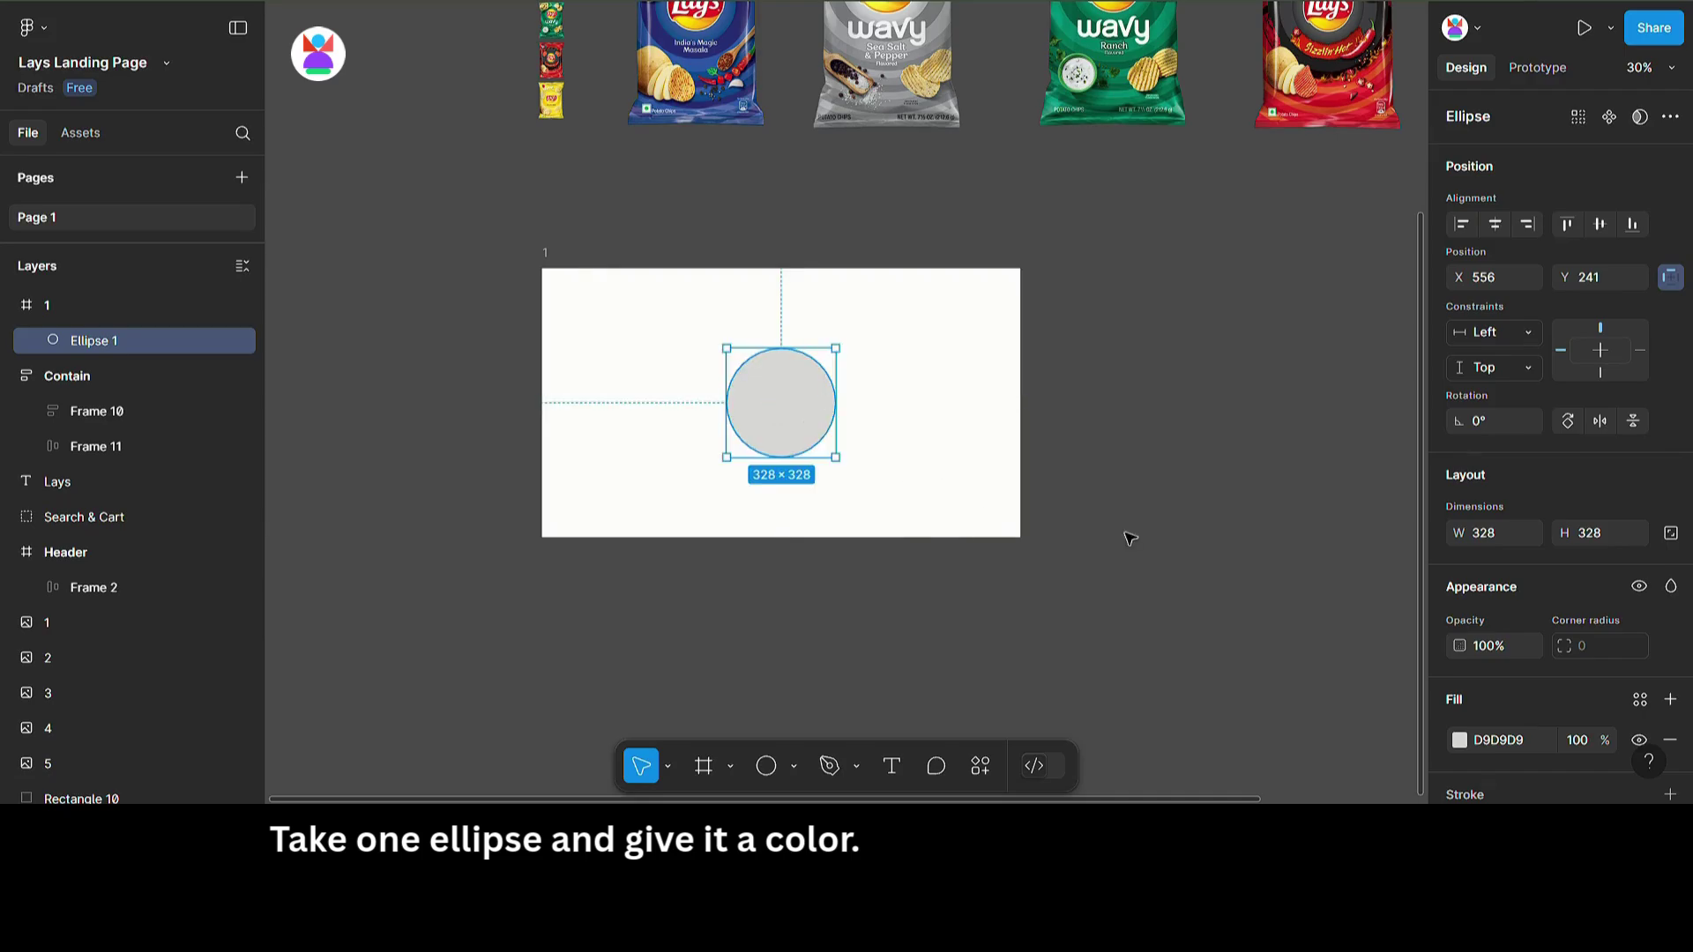
# Step: Fill the circle with light blue 83A6DD sampled from the first swatch above the chip packets
pyautogui.scroll(-2, 1133, 574)
pyautogui.scroll(-1, 1137, 578)
pyautogui.click(1458, 740)
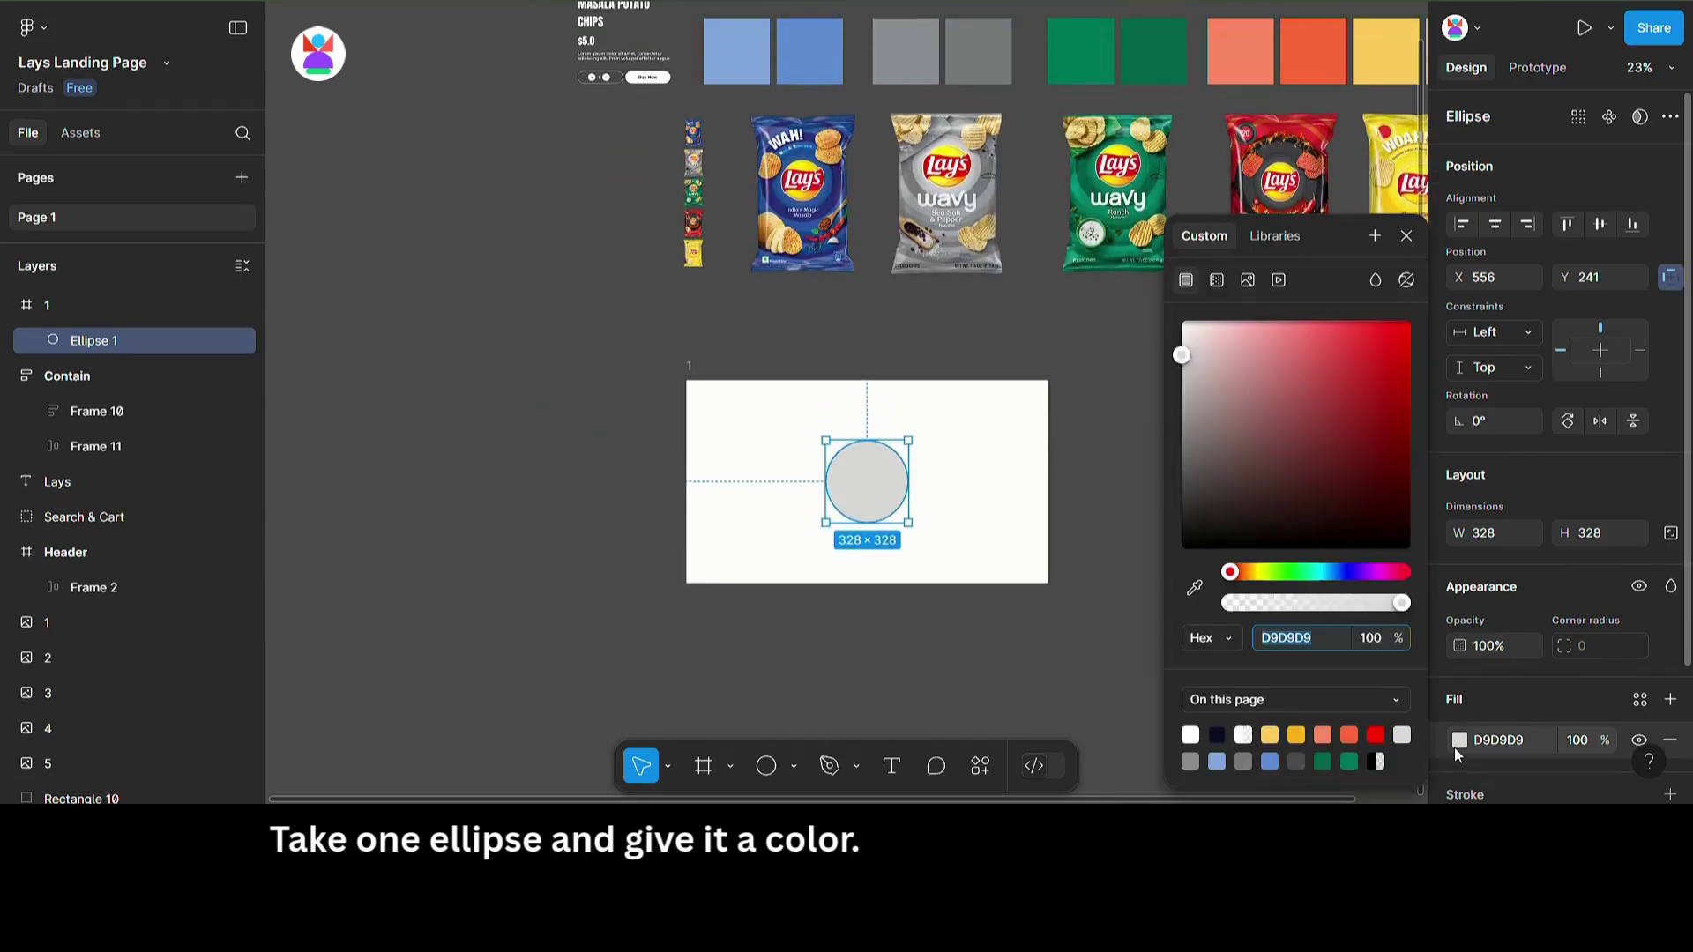
pyautogui.click(1195, 587)
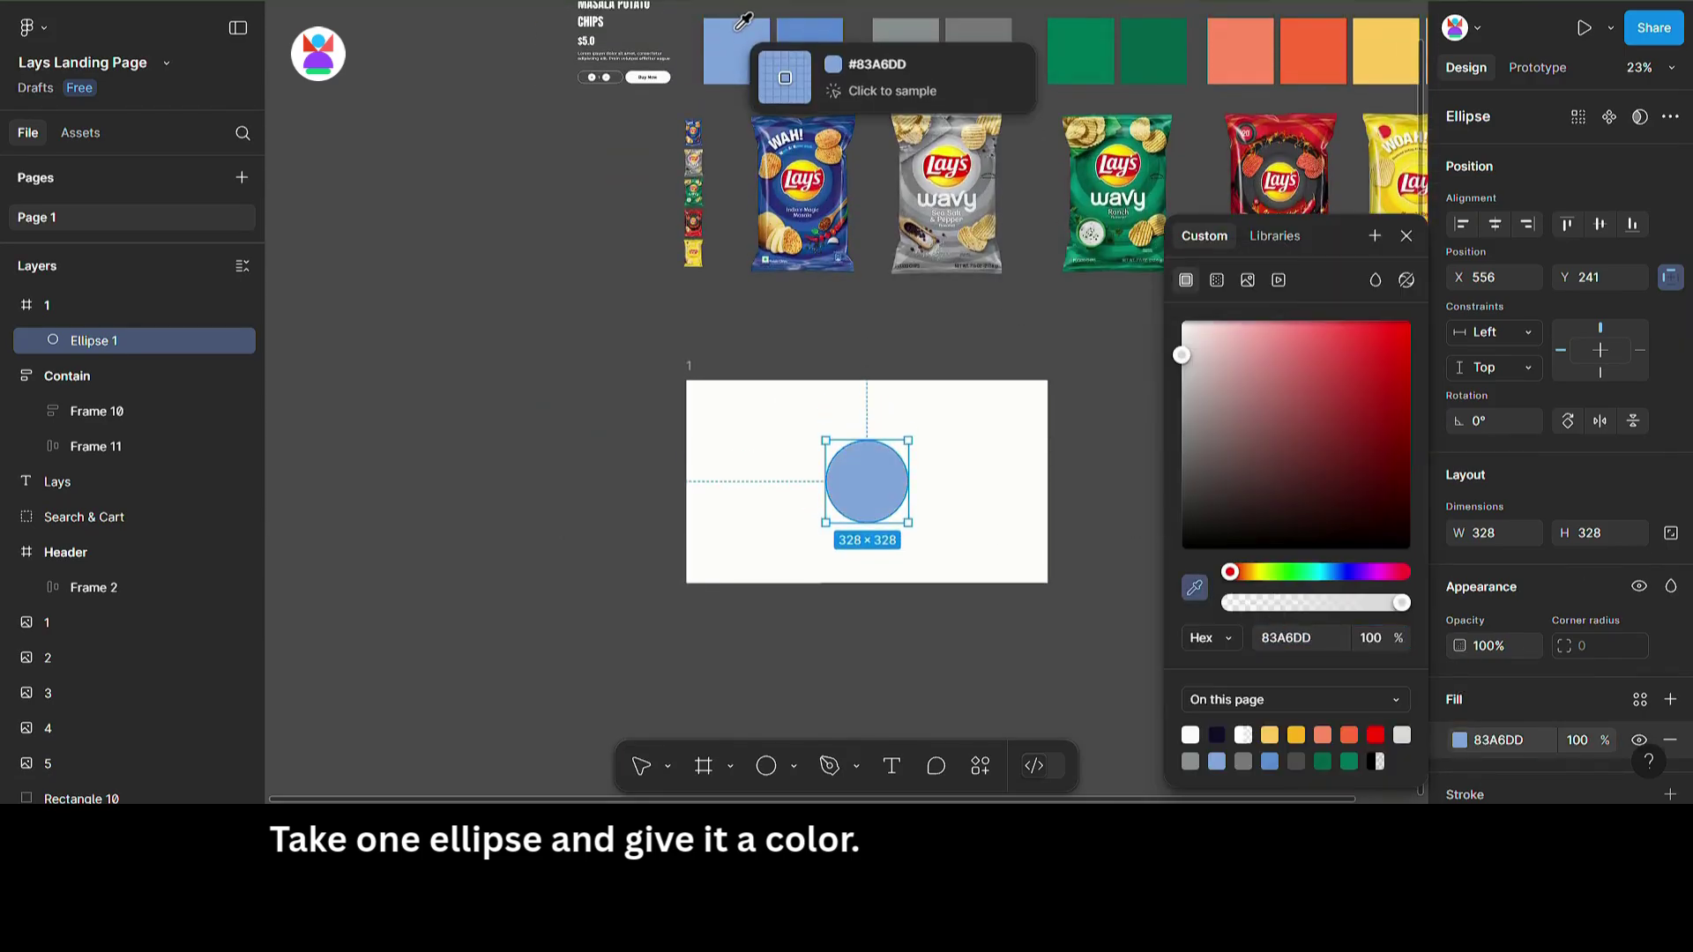
pyautogui.click(758, 60)
pyautogui.scroll(1, 935, 535)
pyautogui.click(964, 485)
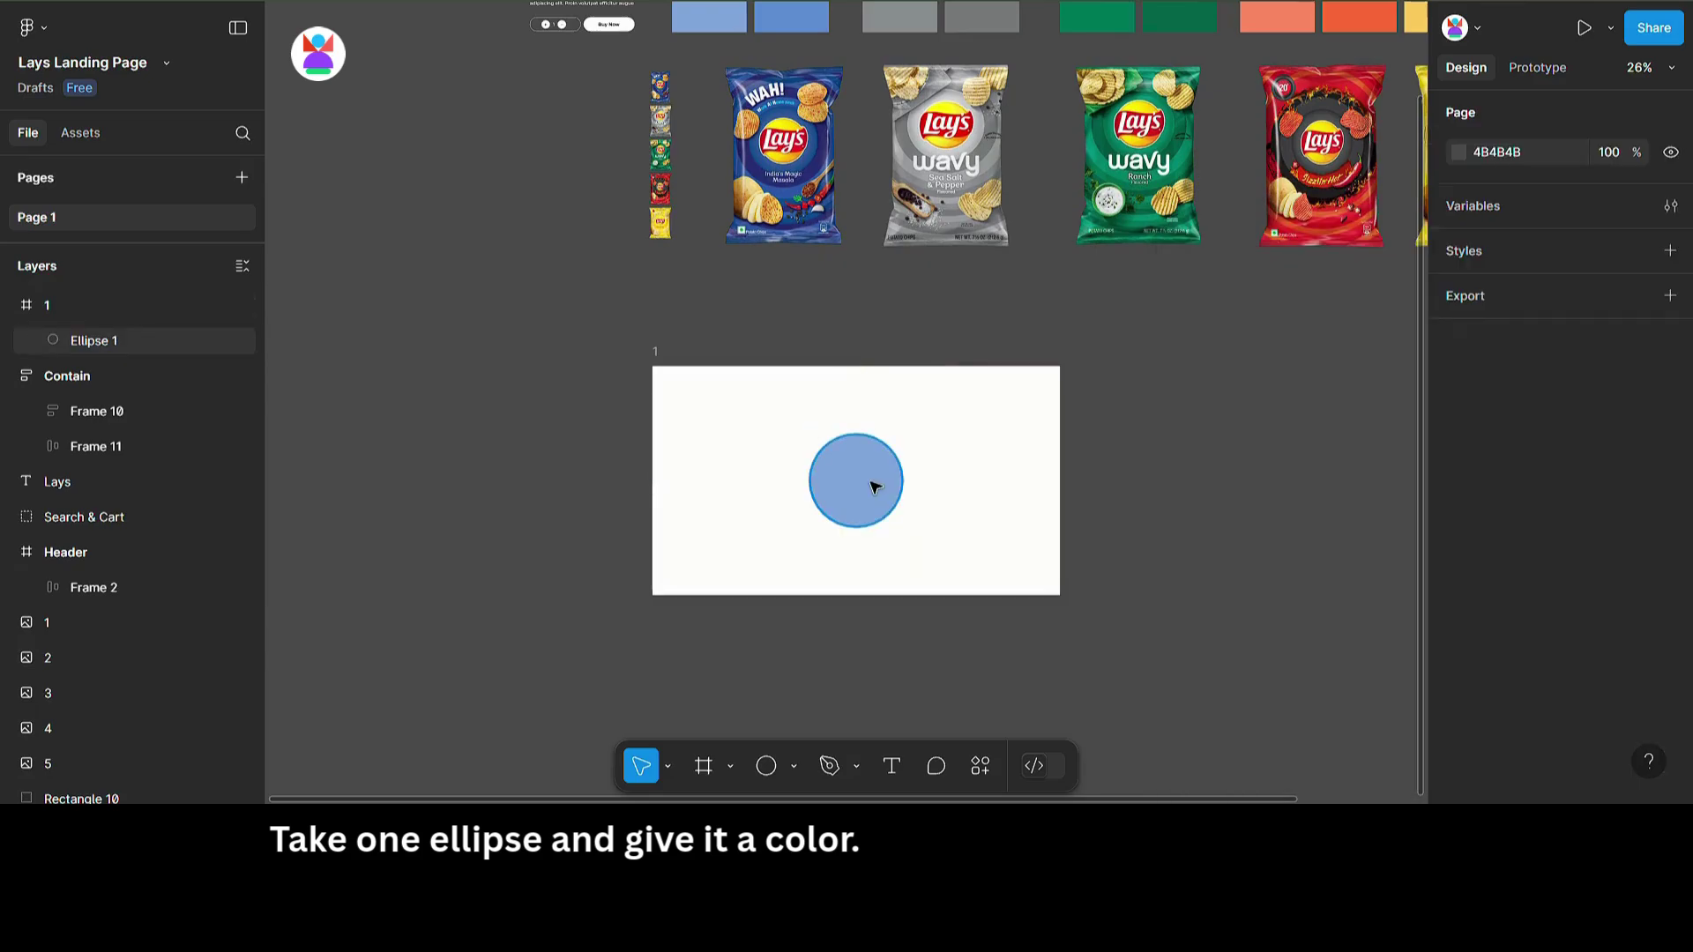
# Step: Duplicate the light blue circle in place and enlarge the lower one from its centre to about 546 px
pyautogui.click(869, 491)
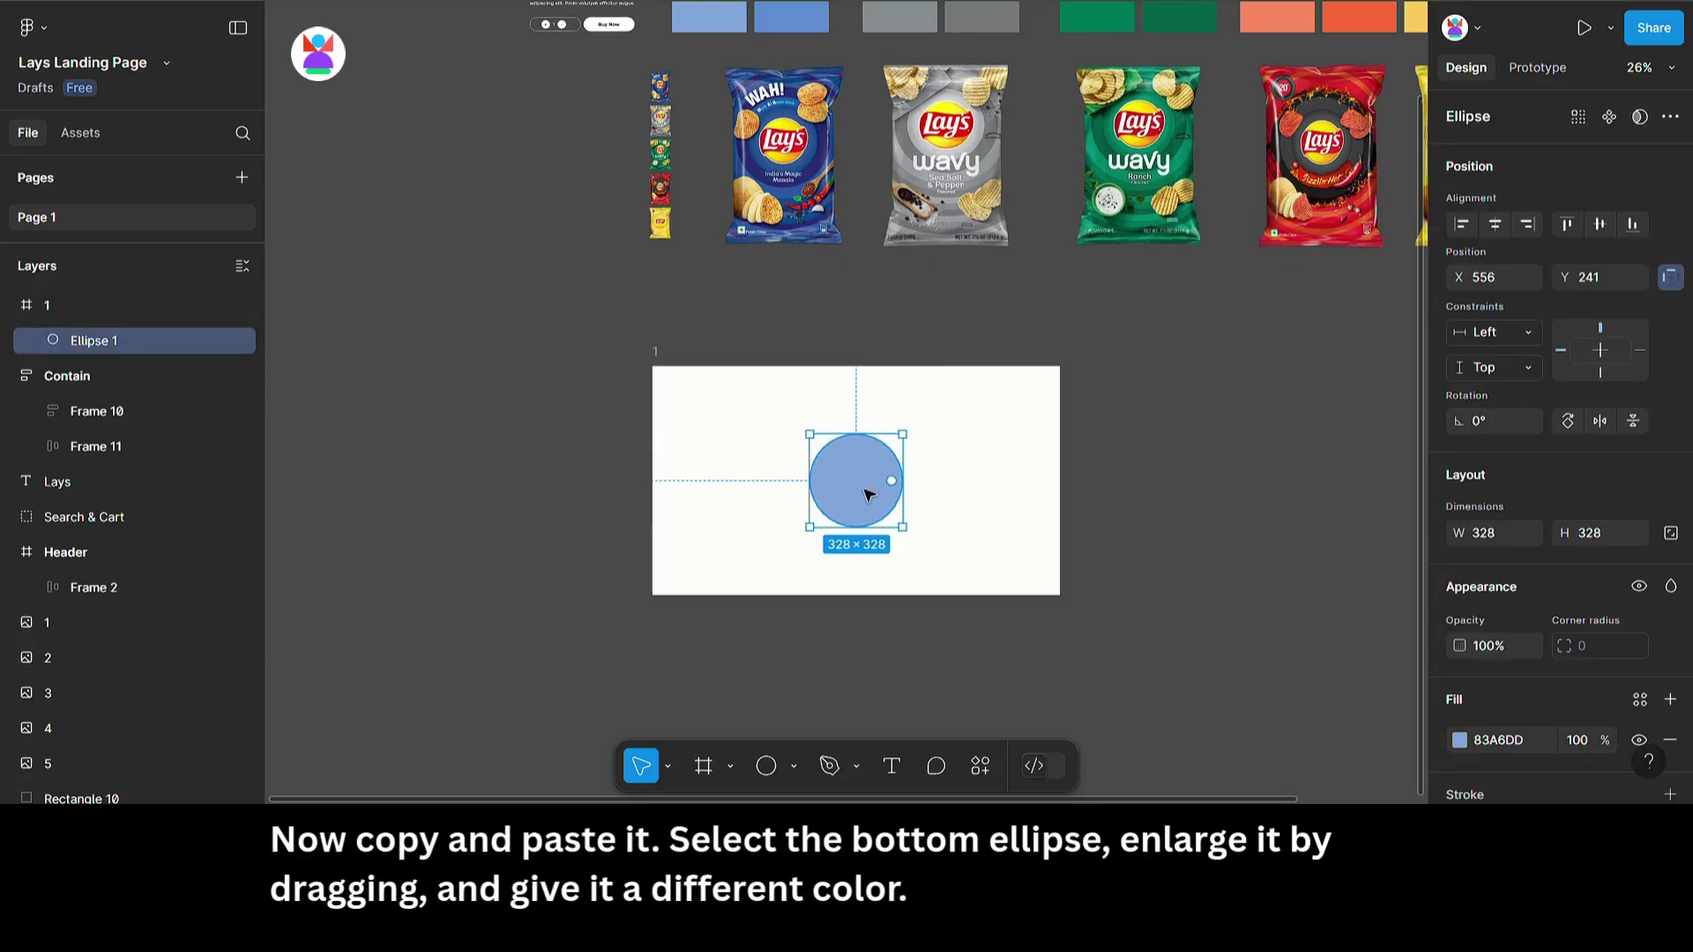
pyautogui.hotkey('ctrl', 'c')
pyautogui.hotkey('ctrl', 'v')
pyautogui.click(79, 376)
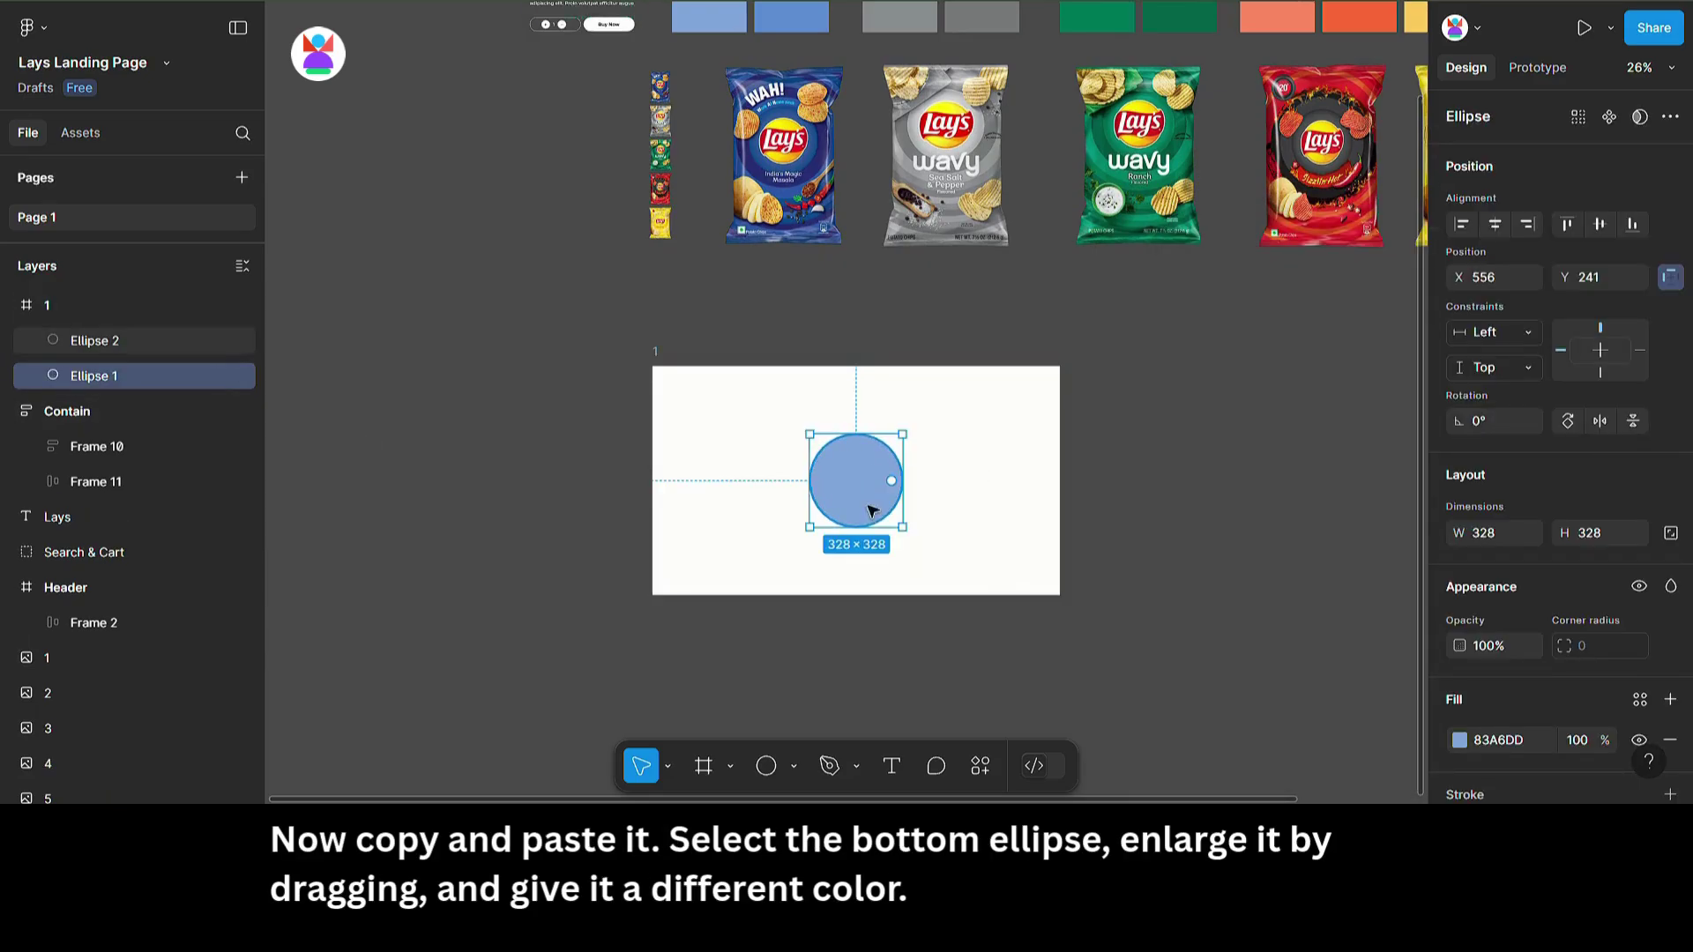
pyautogui.moveTo(883, 547); pyautogui.dragTo(884, 575)
# Step: Fill the 546 px circle with the darker blue 5F8DD3 from the page colours
pyautogui.click(1459, 740)
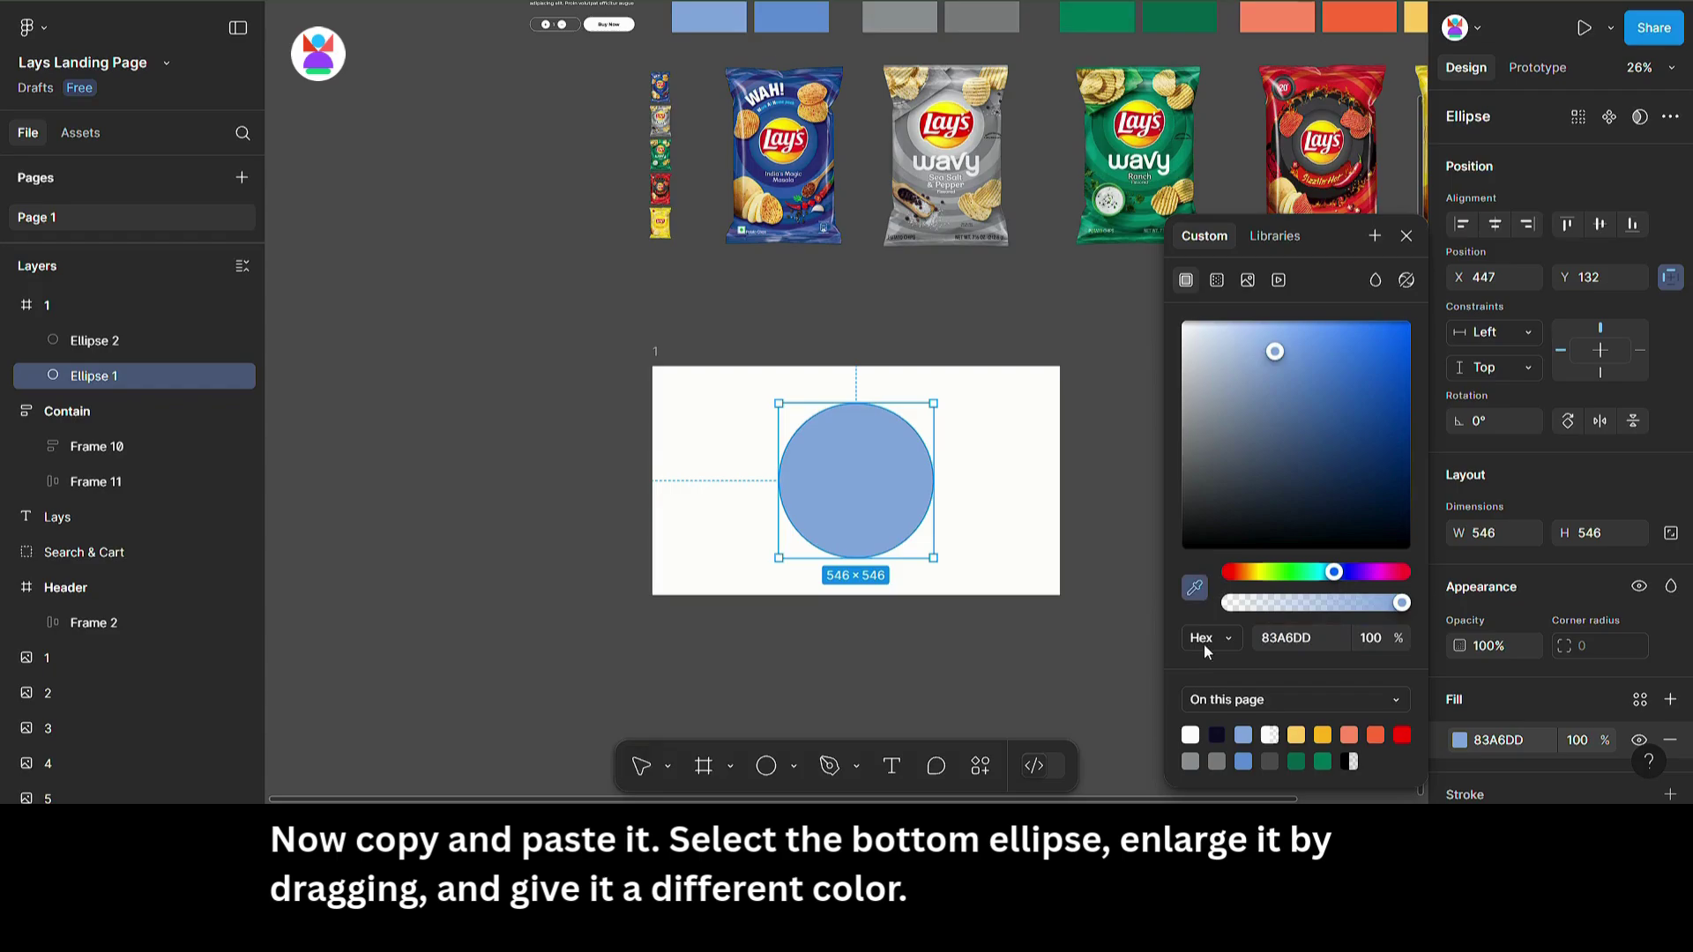
pyautogui.click(1243, 761)
pyautogui.click(1195, 588)
pyautogui.click(1111, 679)
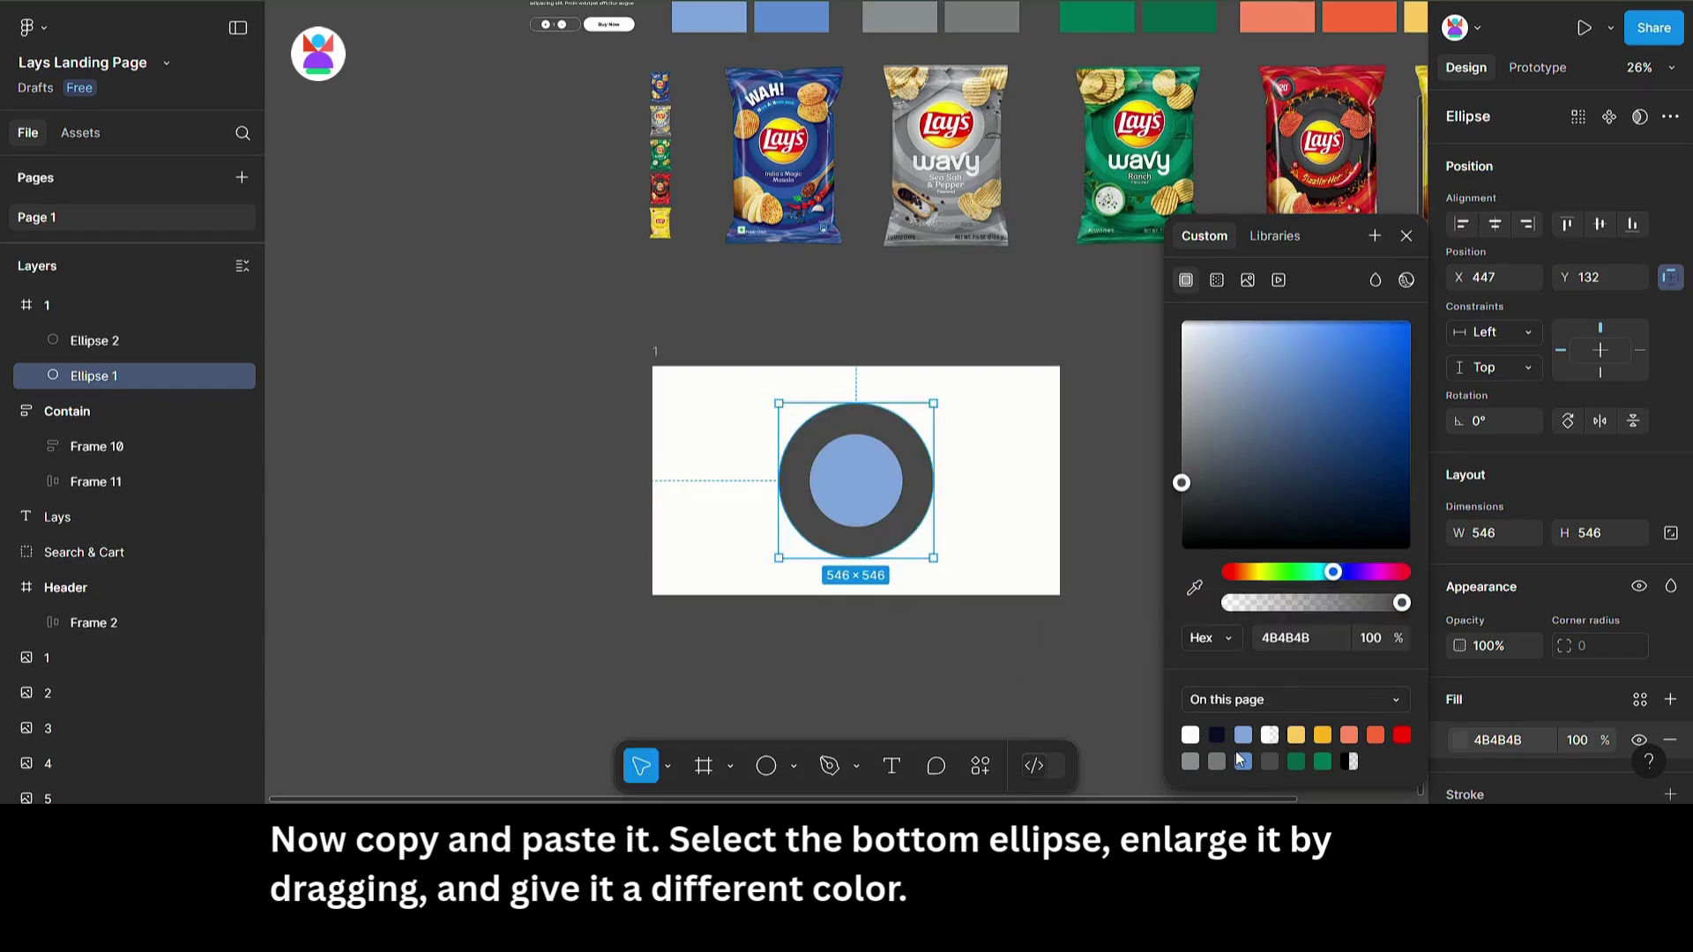
pyautogui.click(1243, 761)
pyautogui.click(687, 500)
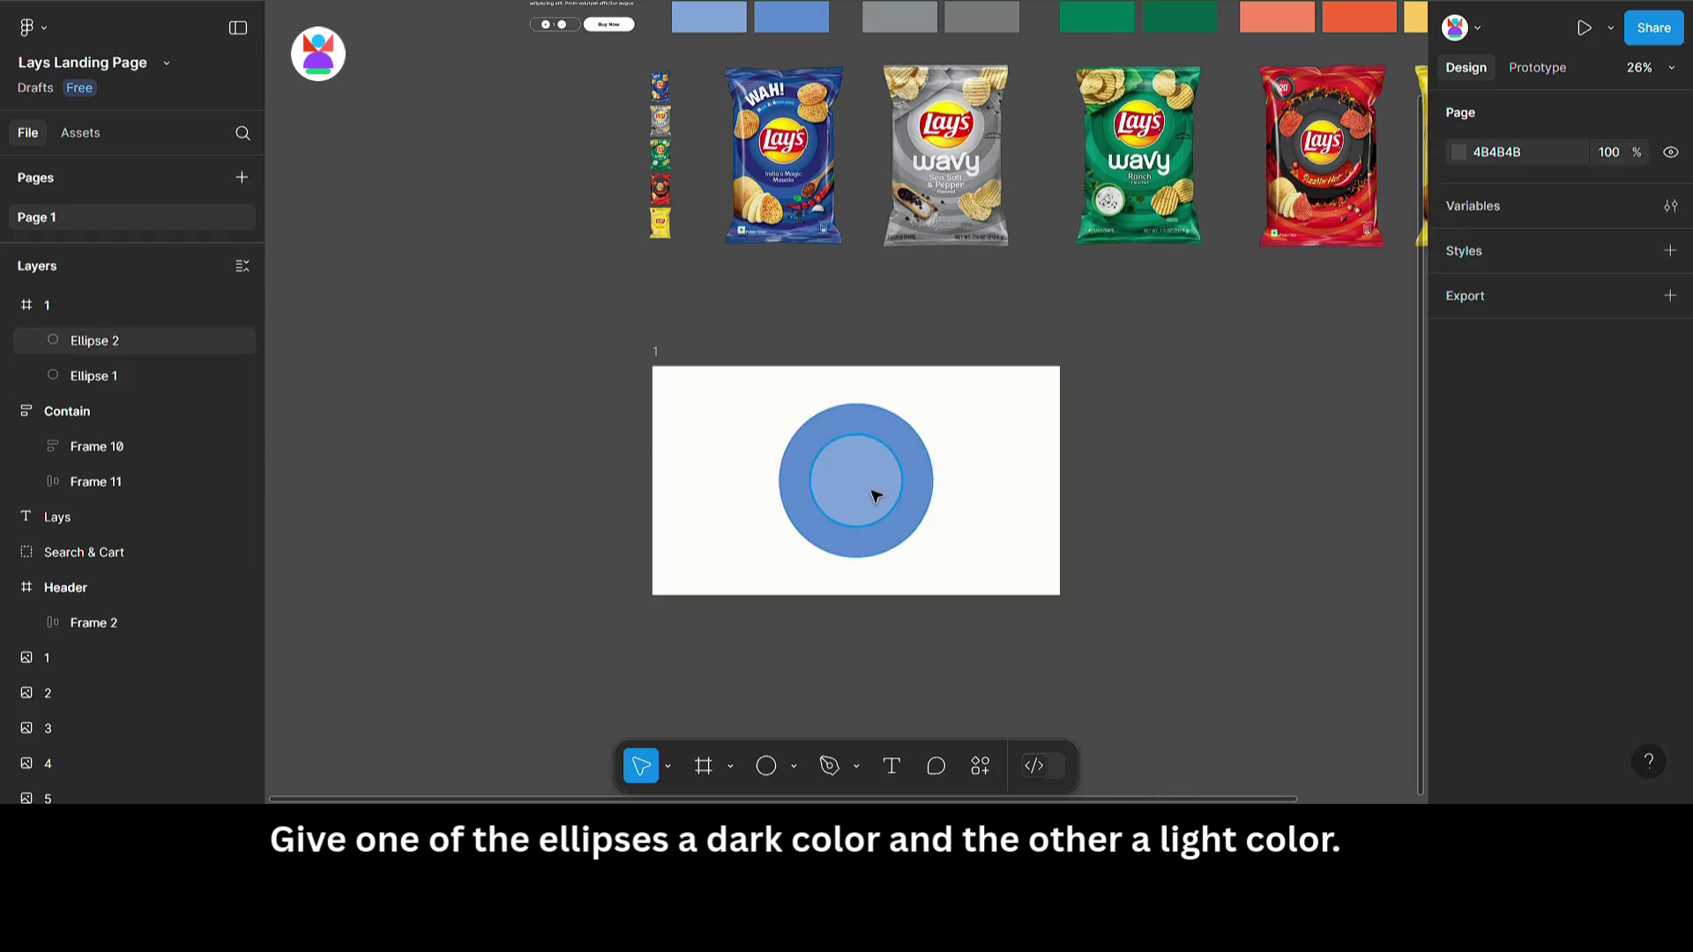
# Step: Duplicate the darker blue circle and enlarge the lower one from its centre to 810 px, matching the frame's height
pyautogui.click(920, 474)
pyautogui.hotkey('ctrl', 'd')
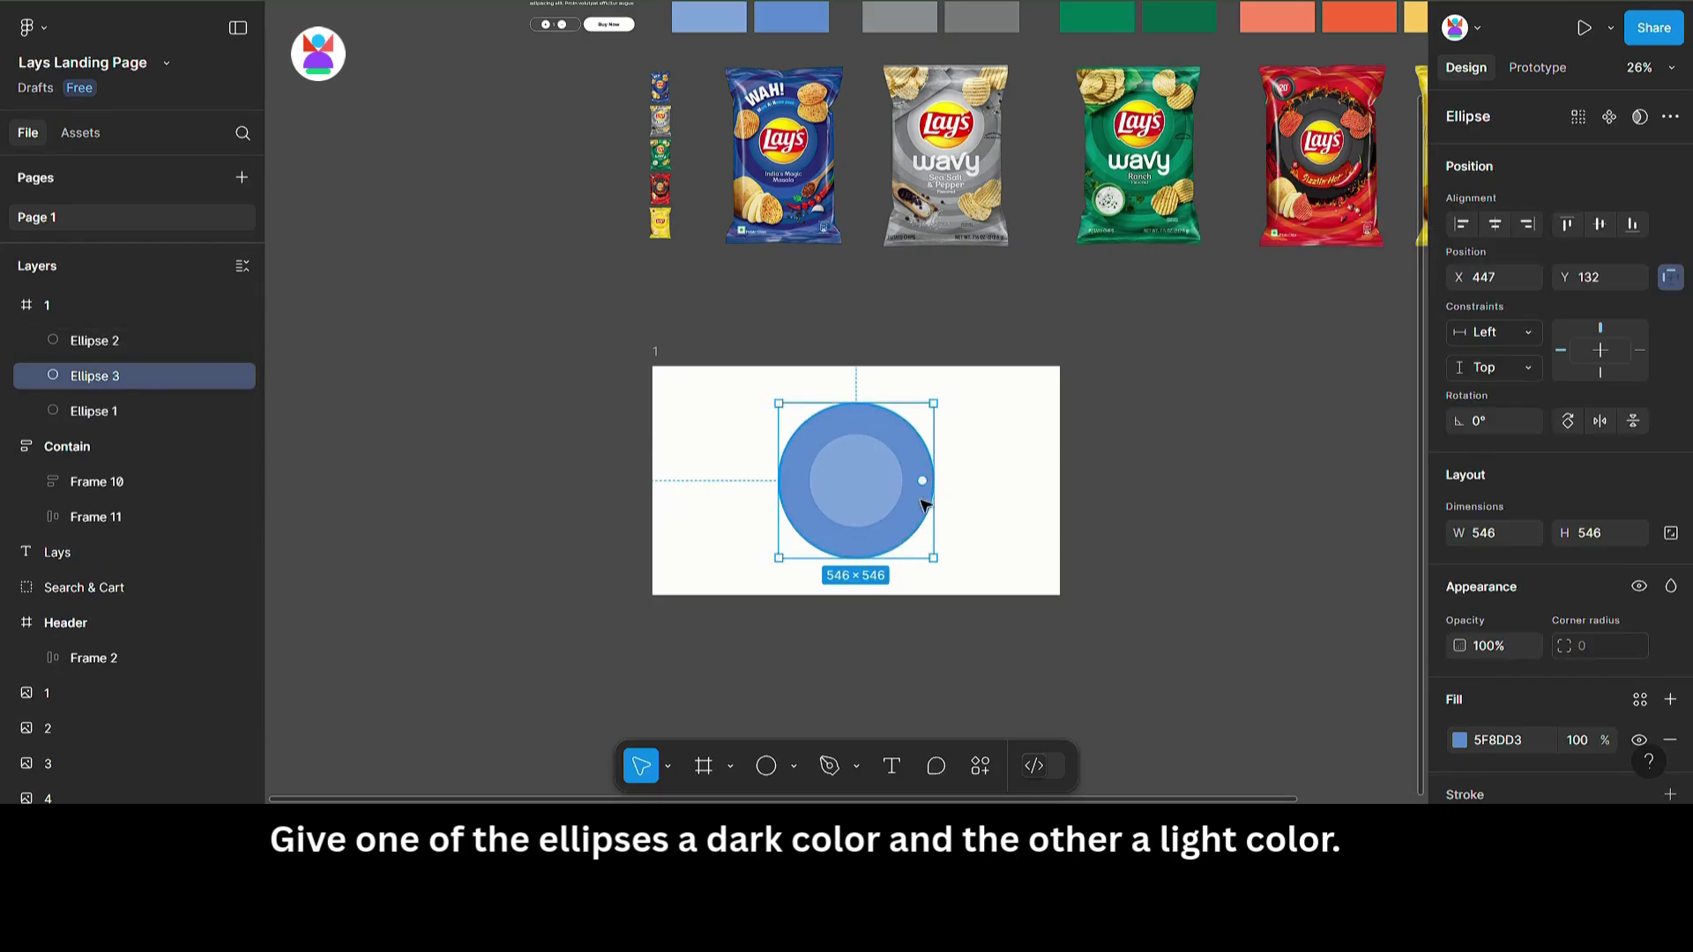
pyautogui.click(129, 412)
pyautogui.moveTo(934, 558); pyautogui.dragTo(935, 605)
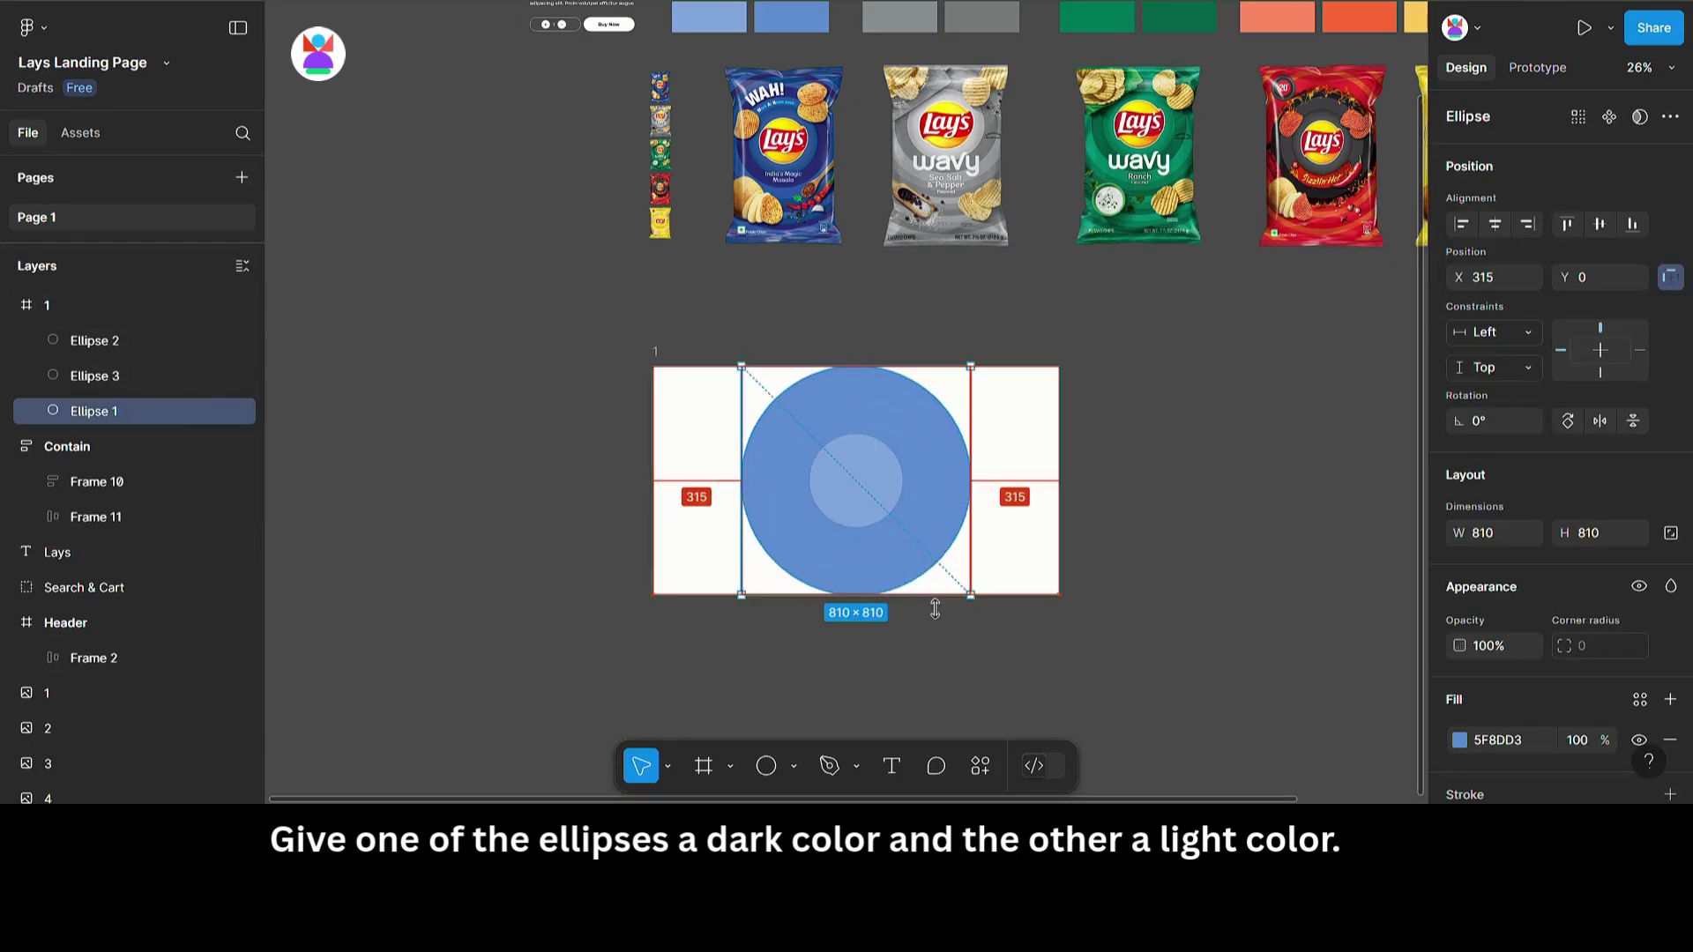
# Step: Fill the 810 px circle with light blue 83A6DD sampled from the innermost circle
pyautogui.click(1459, 740)
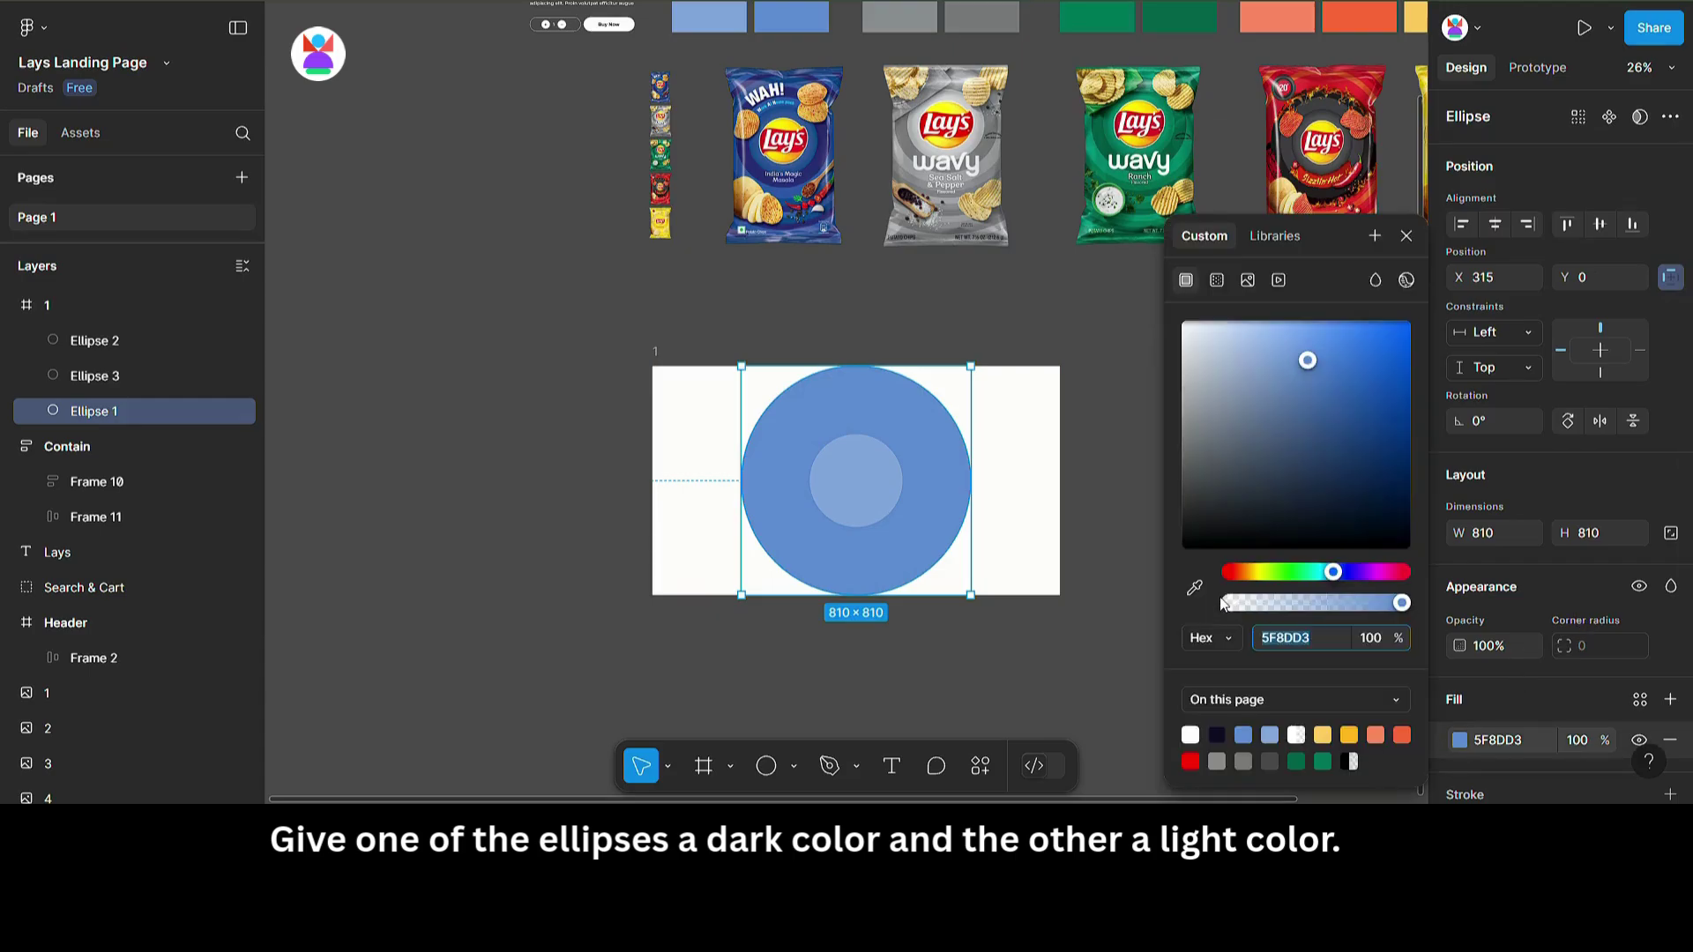
pyautogui.click(1195, 588)
pyautogui.click(894, 479)
pyautogui.click(914, 462)
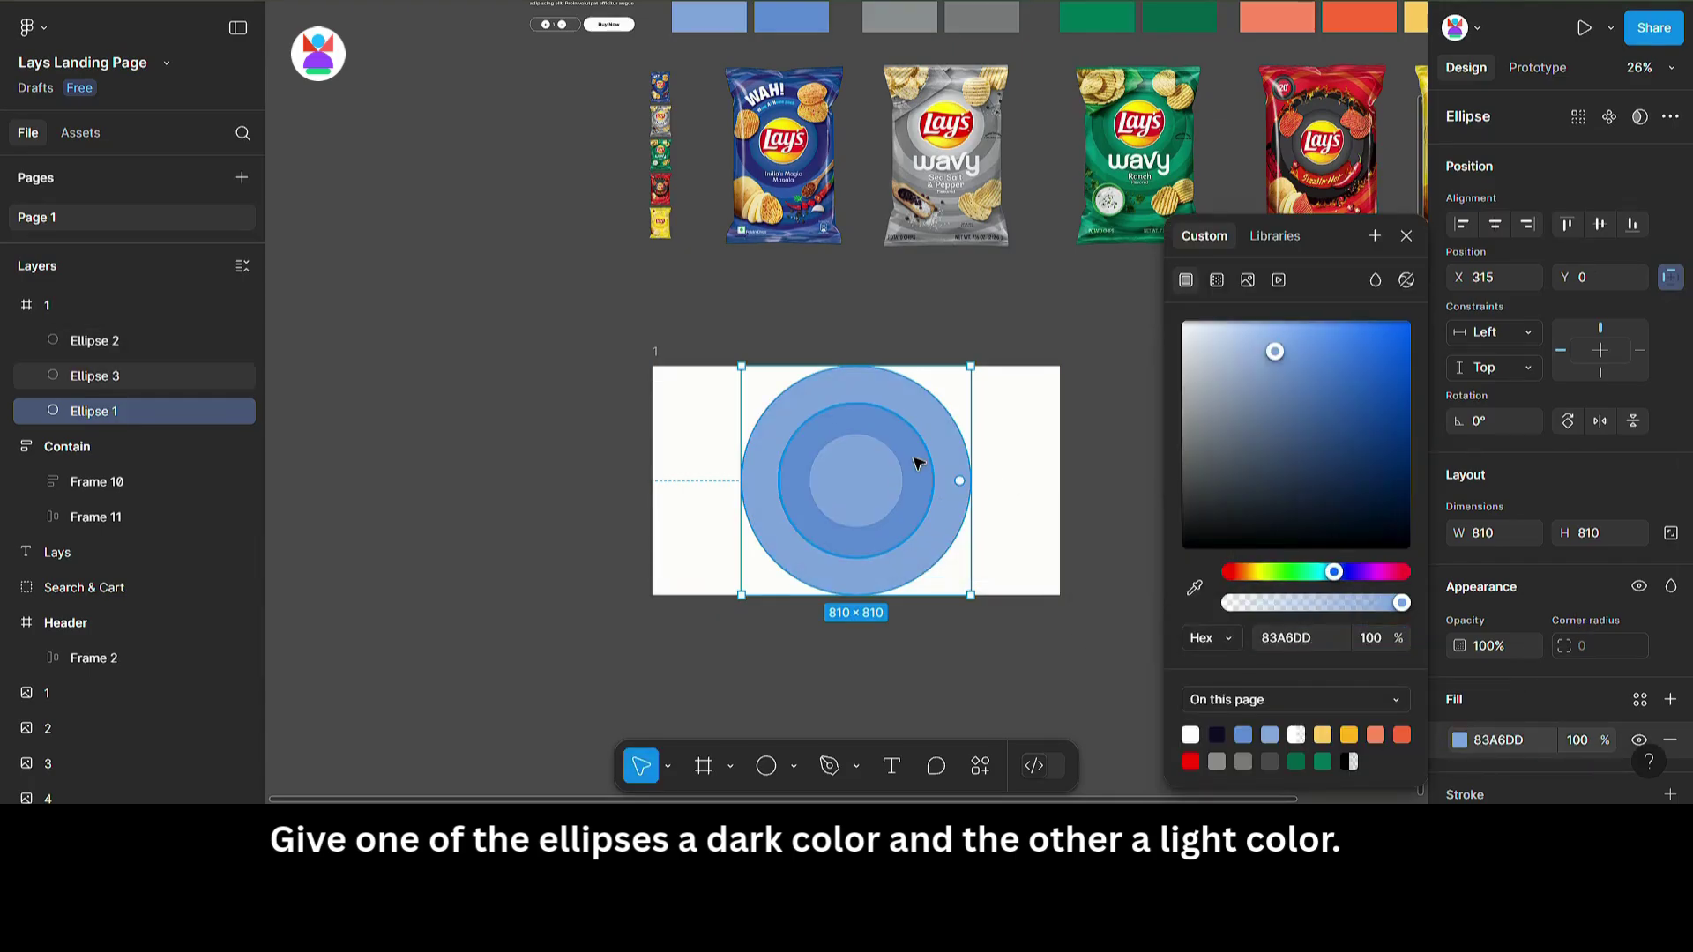
pyautogui.press('Escape')
# Step: Duplicate the 810 px circle and enlarge the lower one from its centre to about 1076 px
pyautogui.click(957, 431)
pyautogui.hotkey('ctrl', 'd')
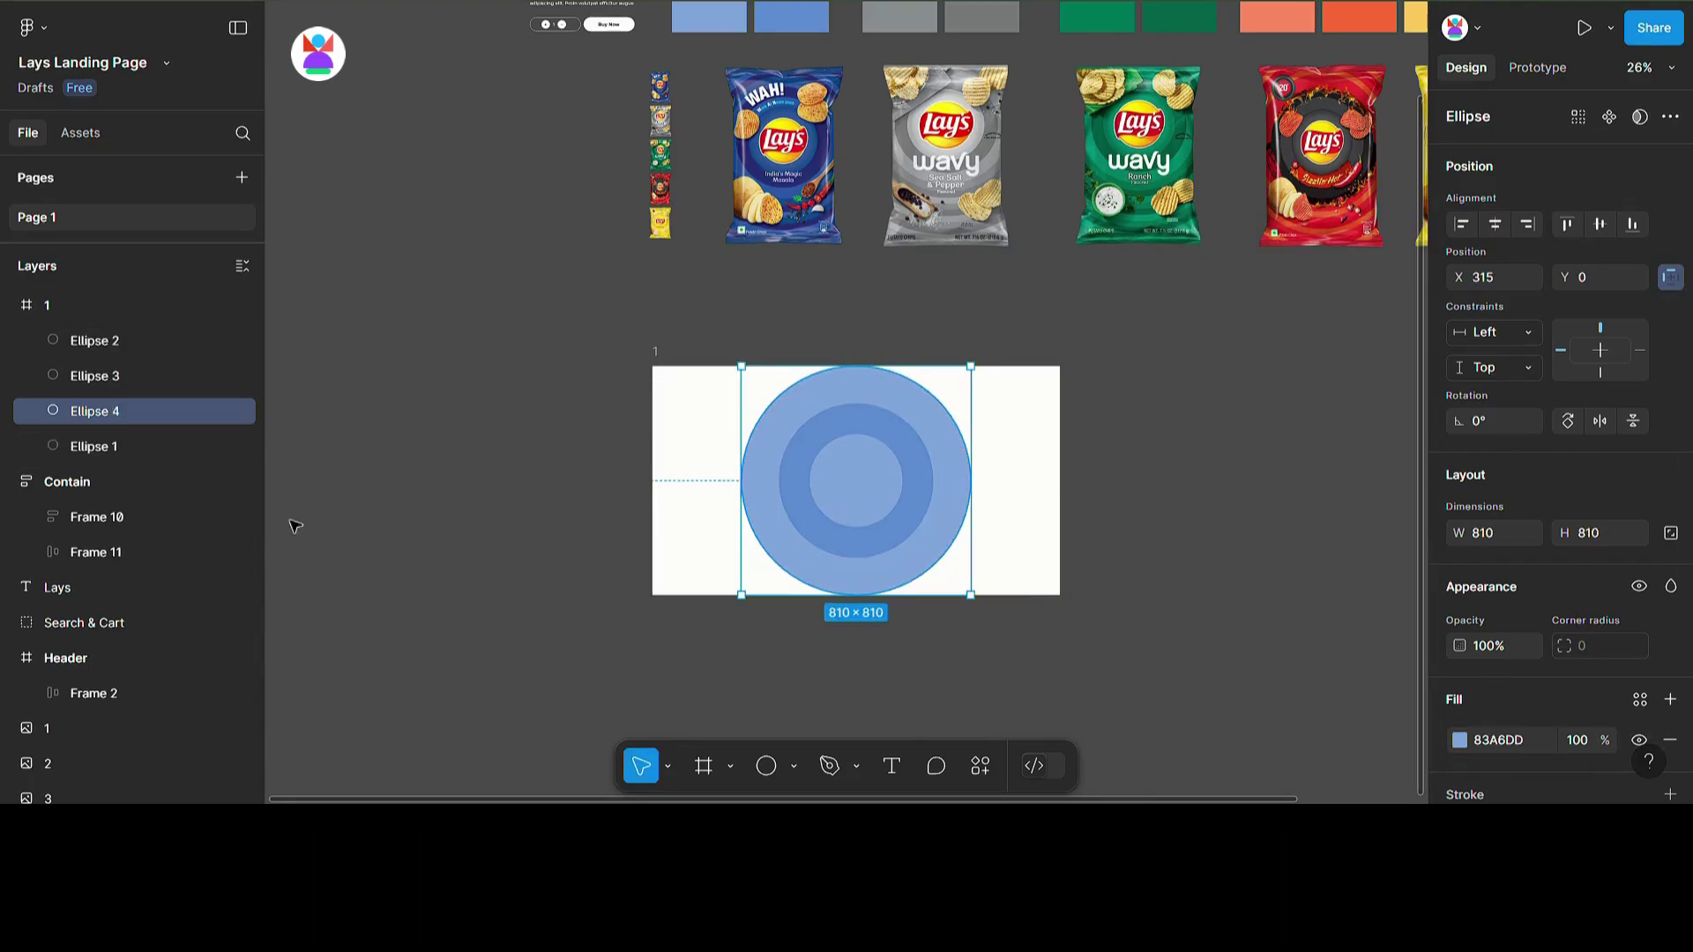
pyautogui.click(114, 446)
pyautogui.moveTo(947, 614); pyautogui.dragTo(943, 650)
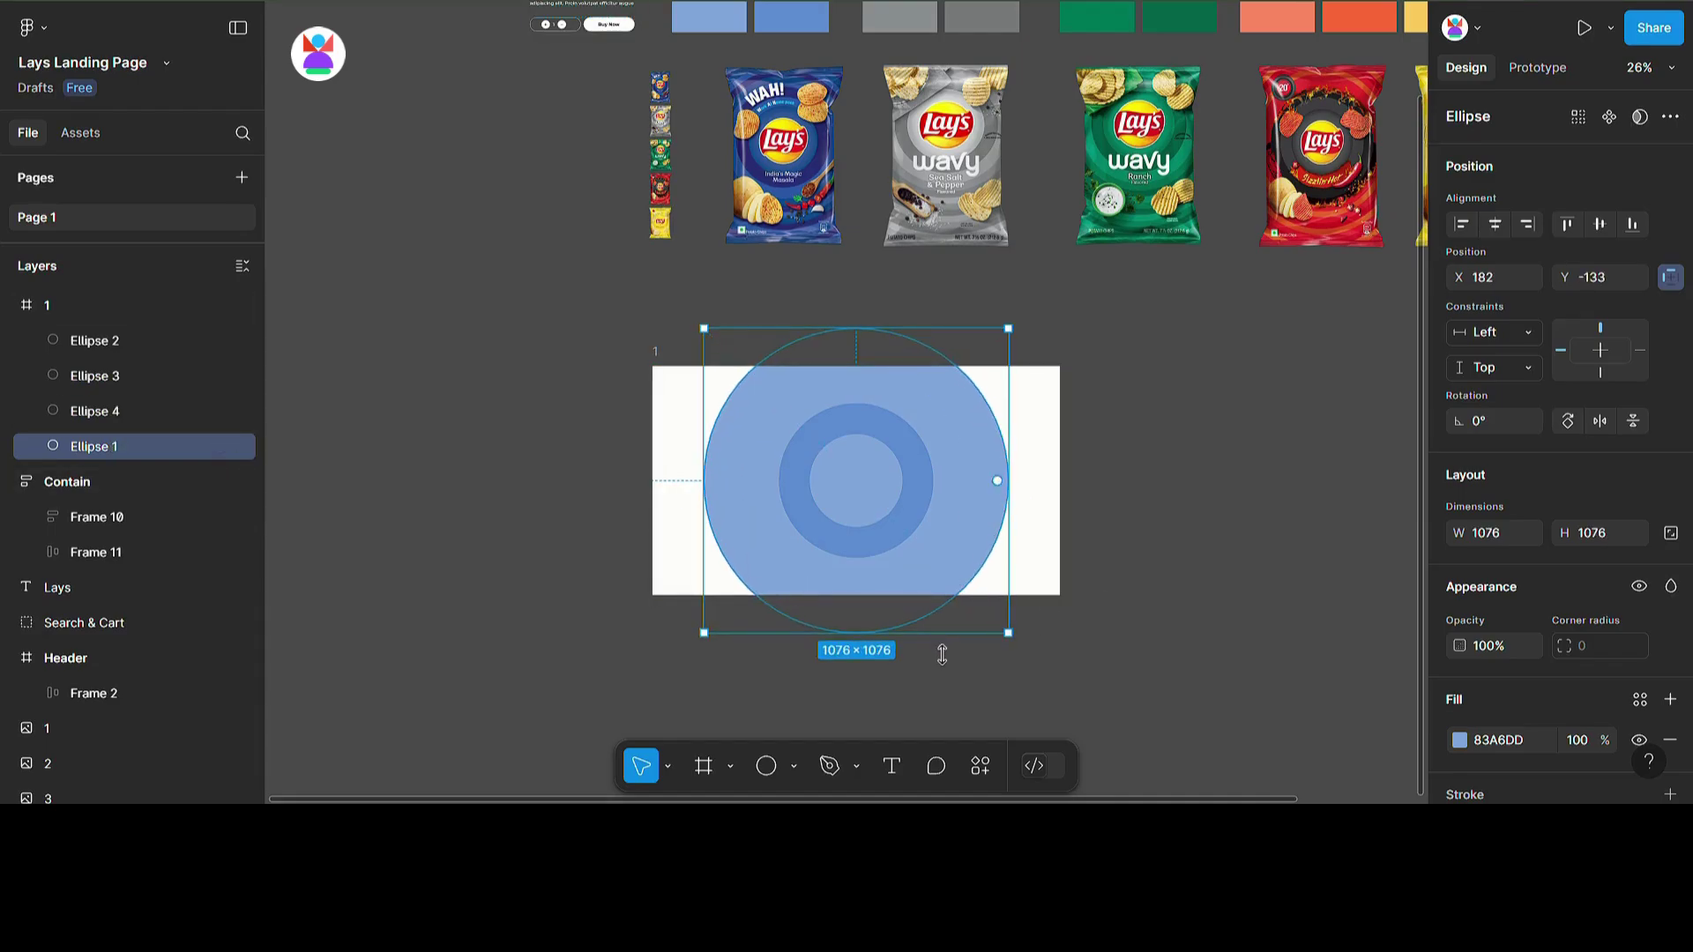
# Step: Fill the 1076 px circle with the darker blue 5F8DD3
pyautogui.click(1459, 739)
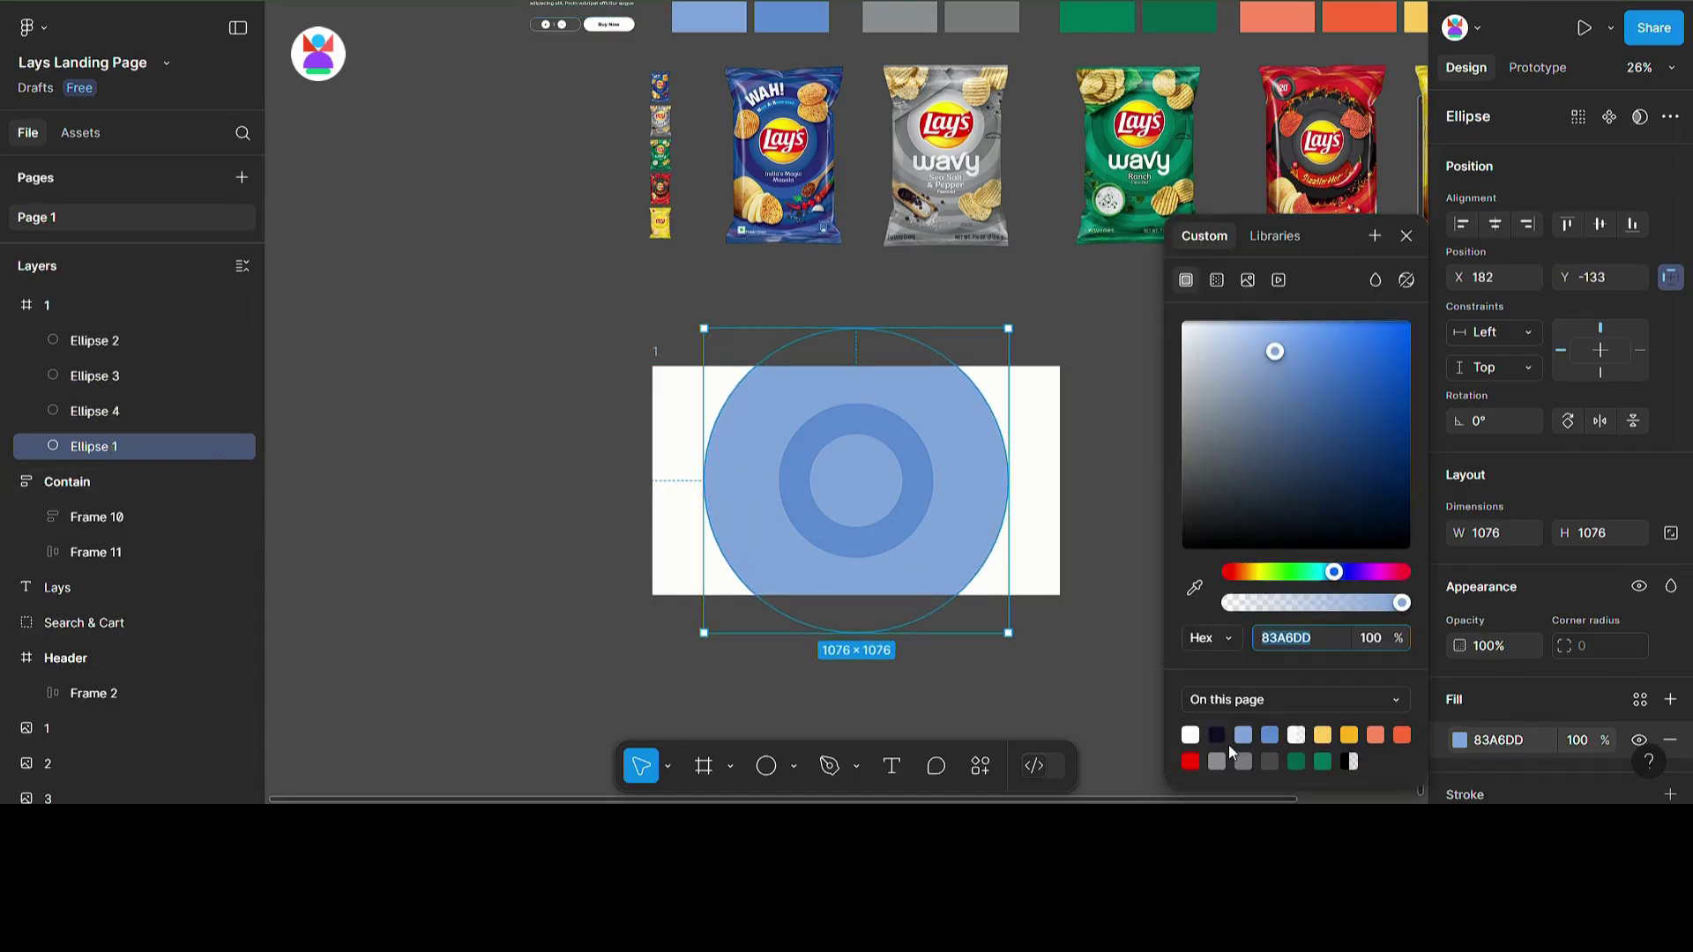
pyautogui.click(1269, 735)
pyautogui.click(1035, 544)
# Step: Duplicate the outermost circle at about 1340 px across and fill the copy with light blue 83A6DD
pyautogui.click(997, 533)
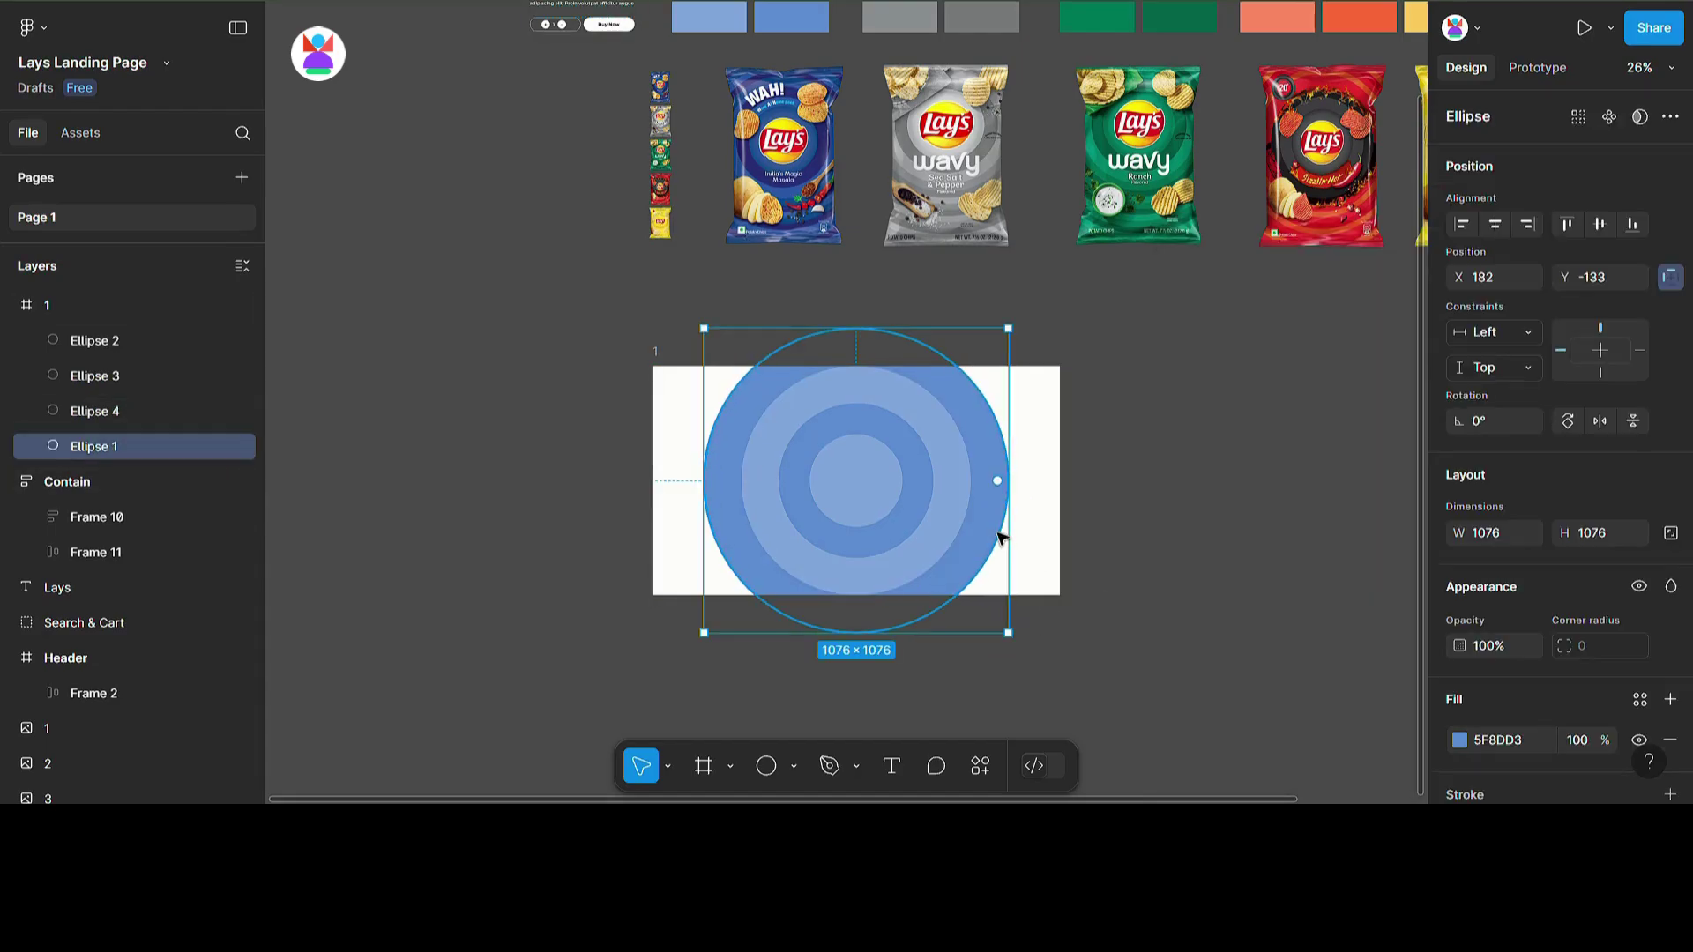
pyautogui.hotkey('ctrl', 'd')
pyautogui.moveTo(956, 651); pyautogui.dragTo(952, 688)
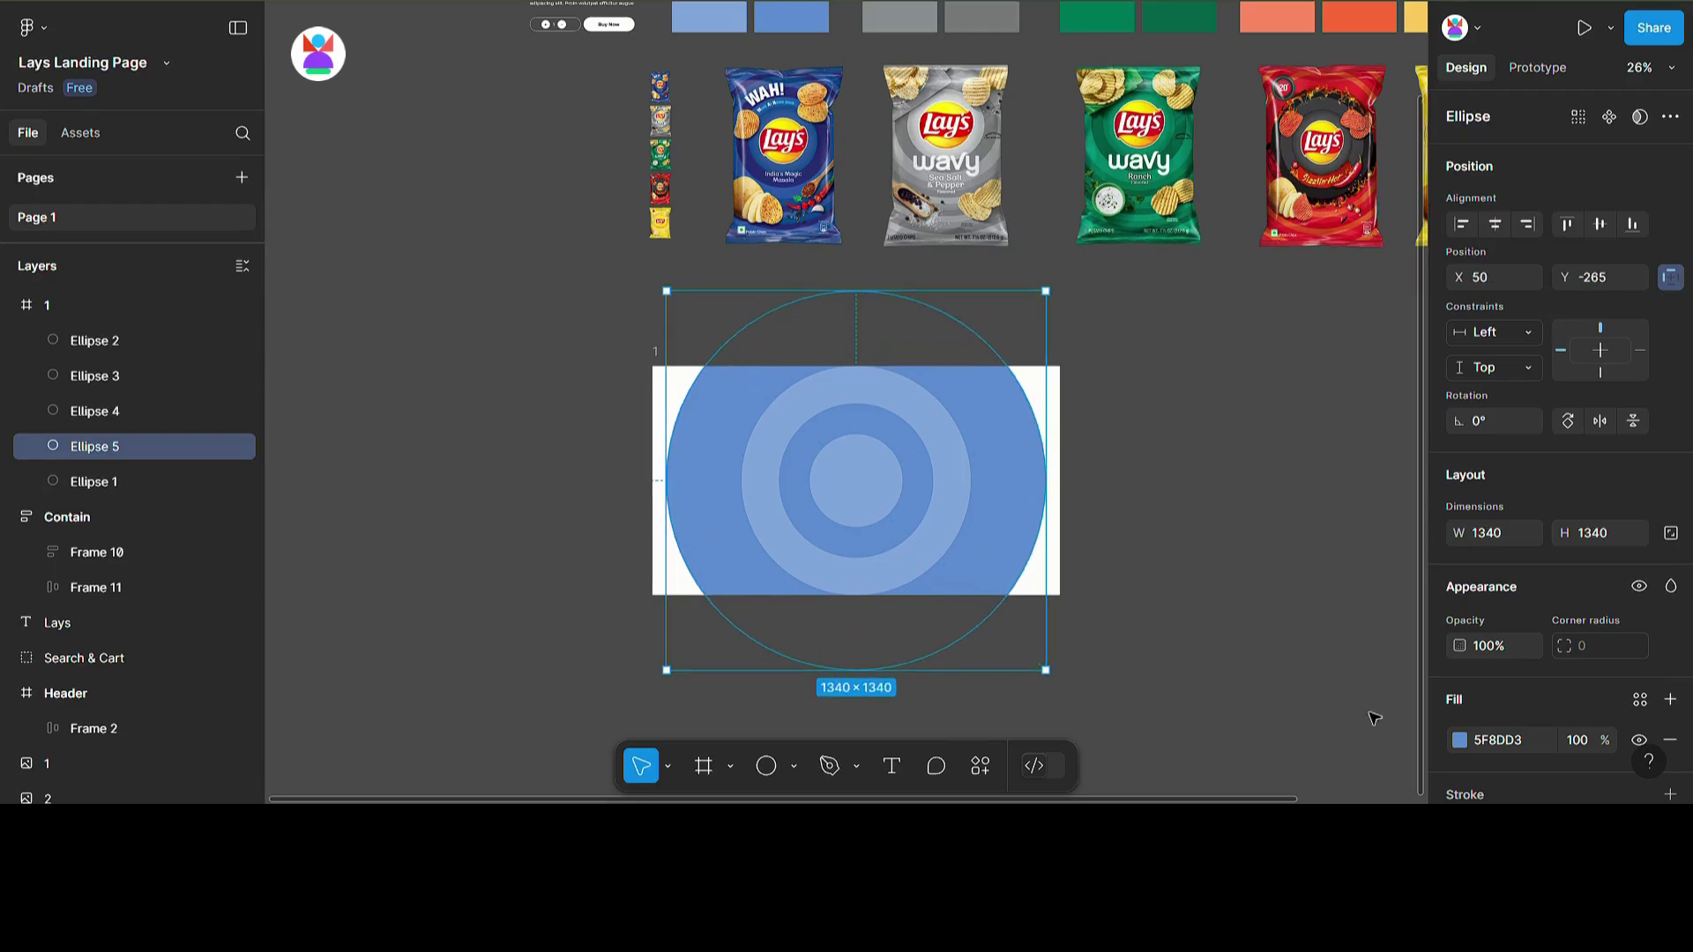
pyautogui.click(1459, 740)
pyautogui.click(1269, 735)
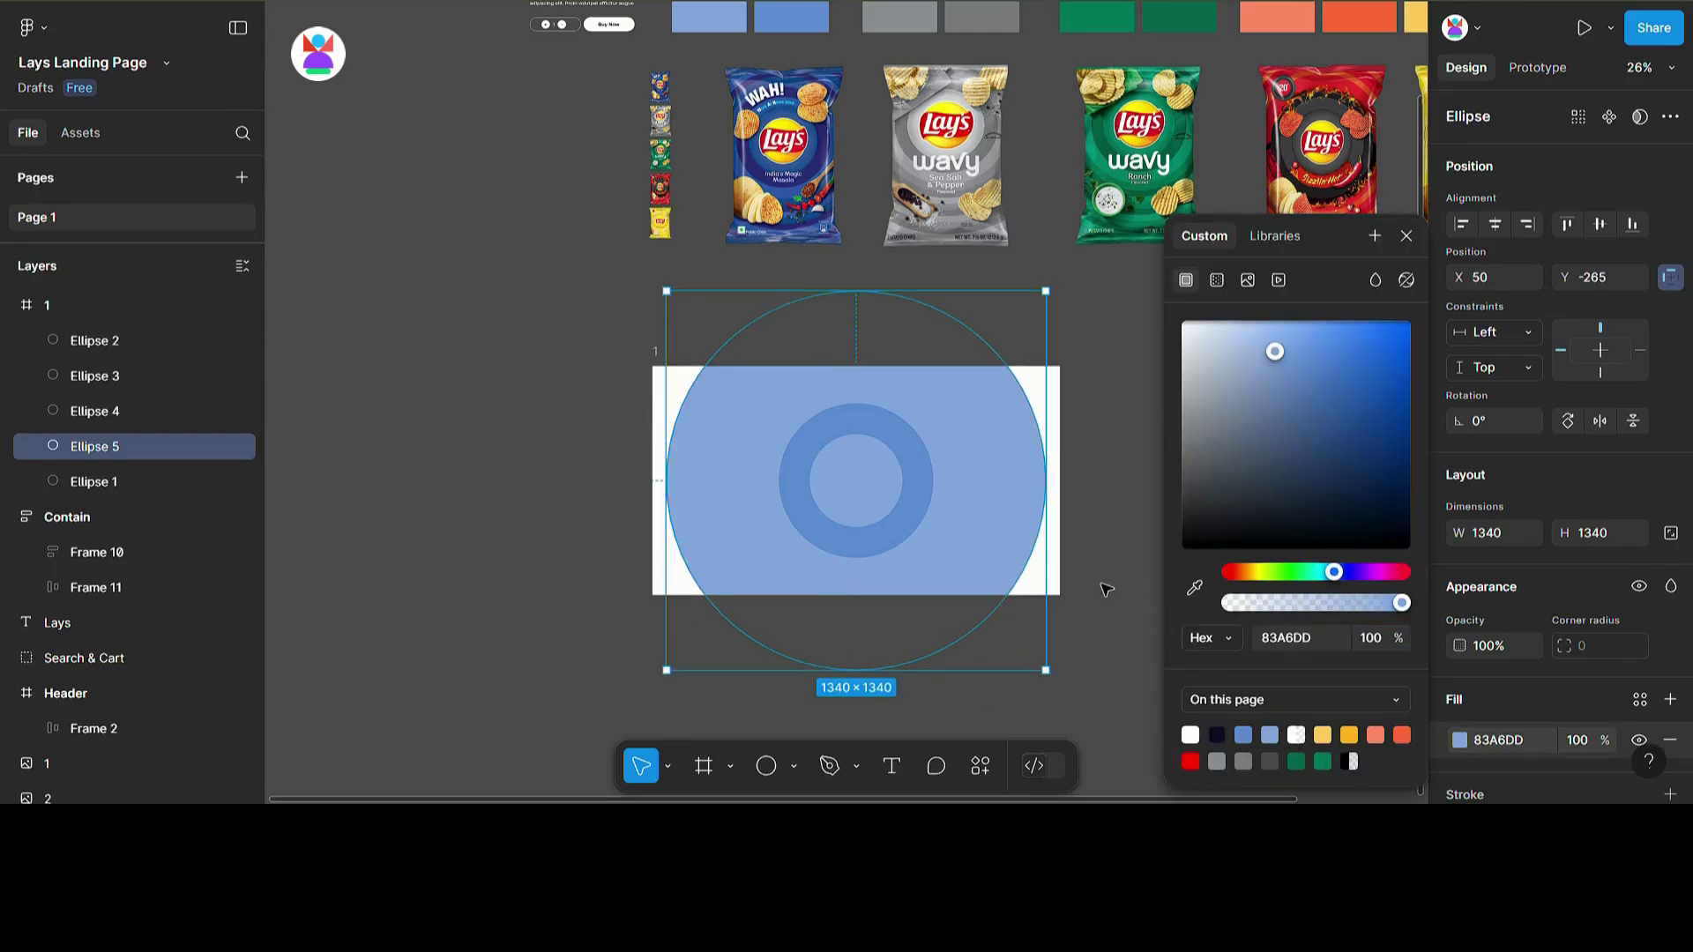
# Step: Undo the 1340 px circle's light blue fill, try light blue 83A6DD on it once more and undo that
pyautogui.hotkey('ctrl', 'z')
pyautogui.click(67, 489)
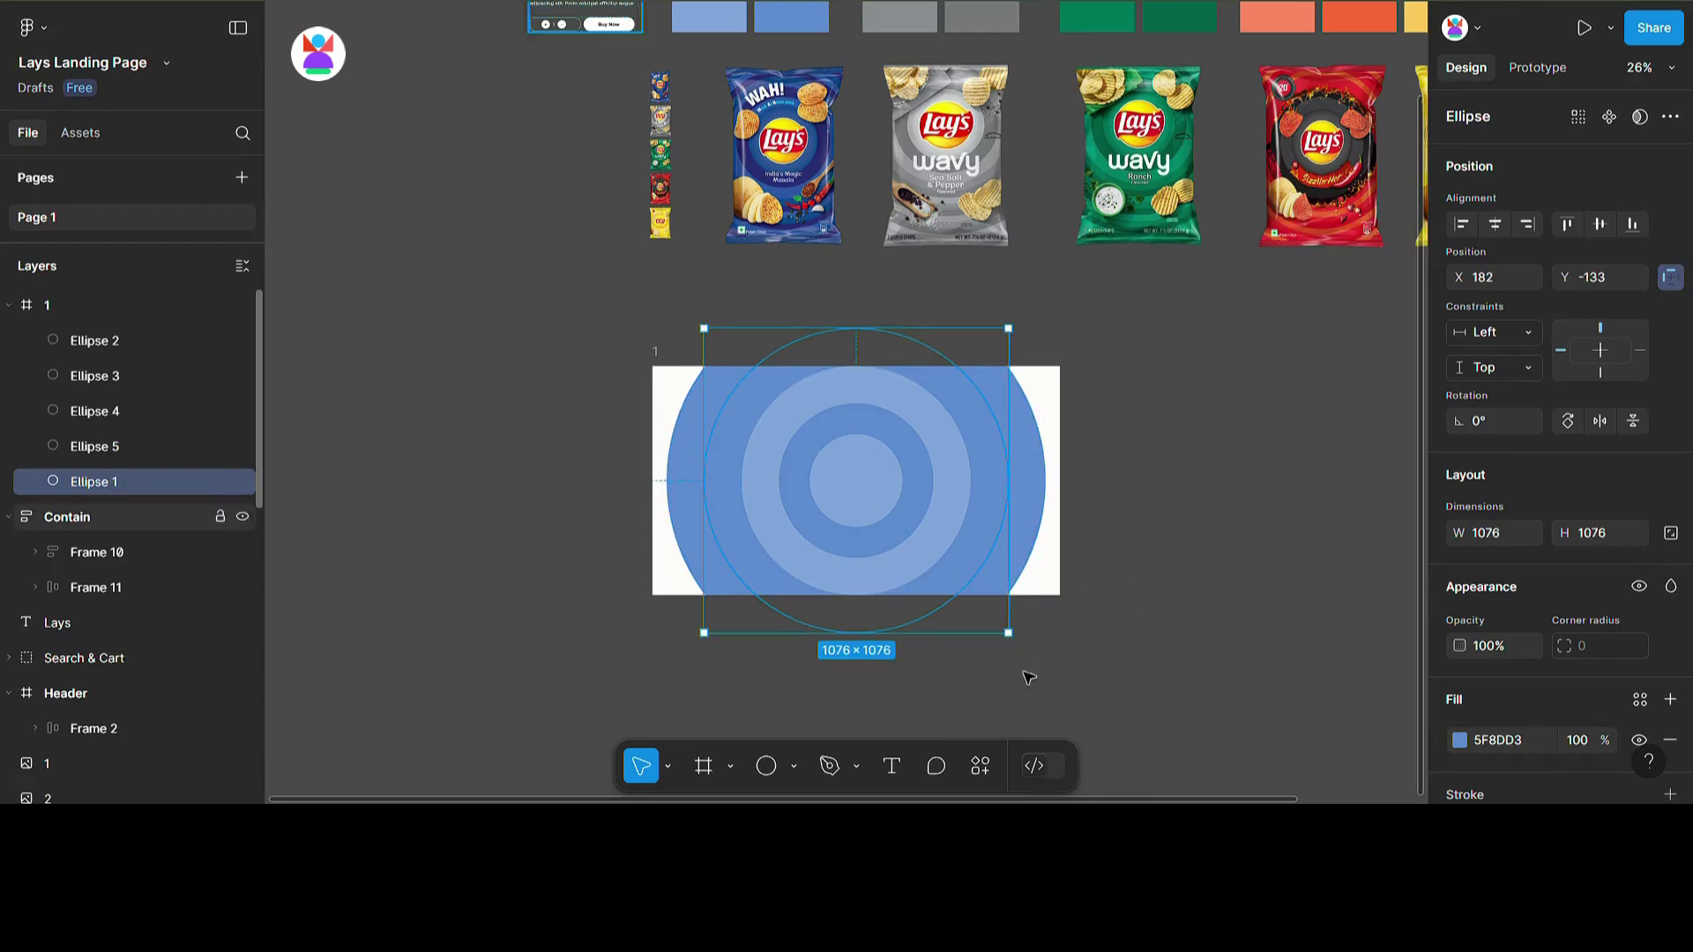
pyautogui.click(987, 529)
pyautogui.click(1459, 740)
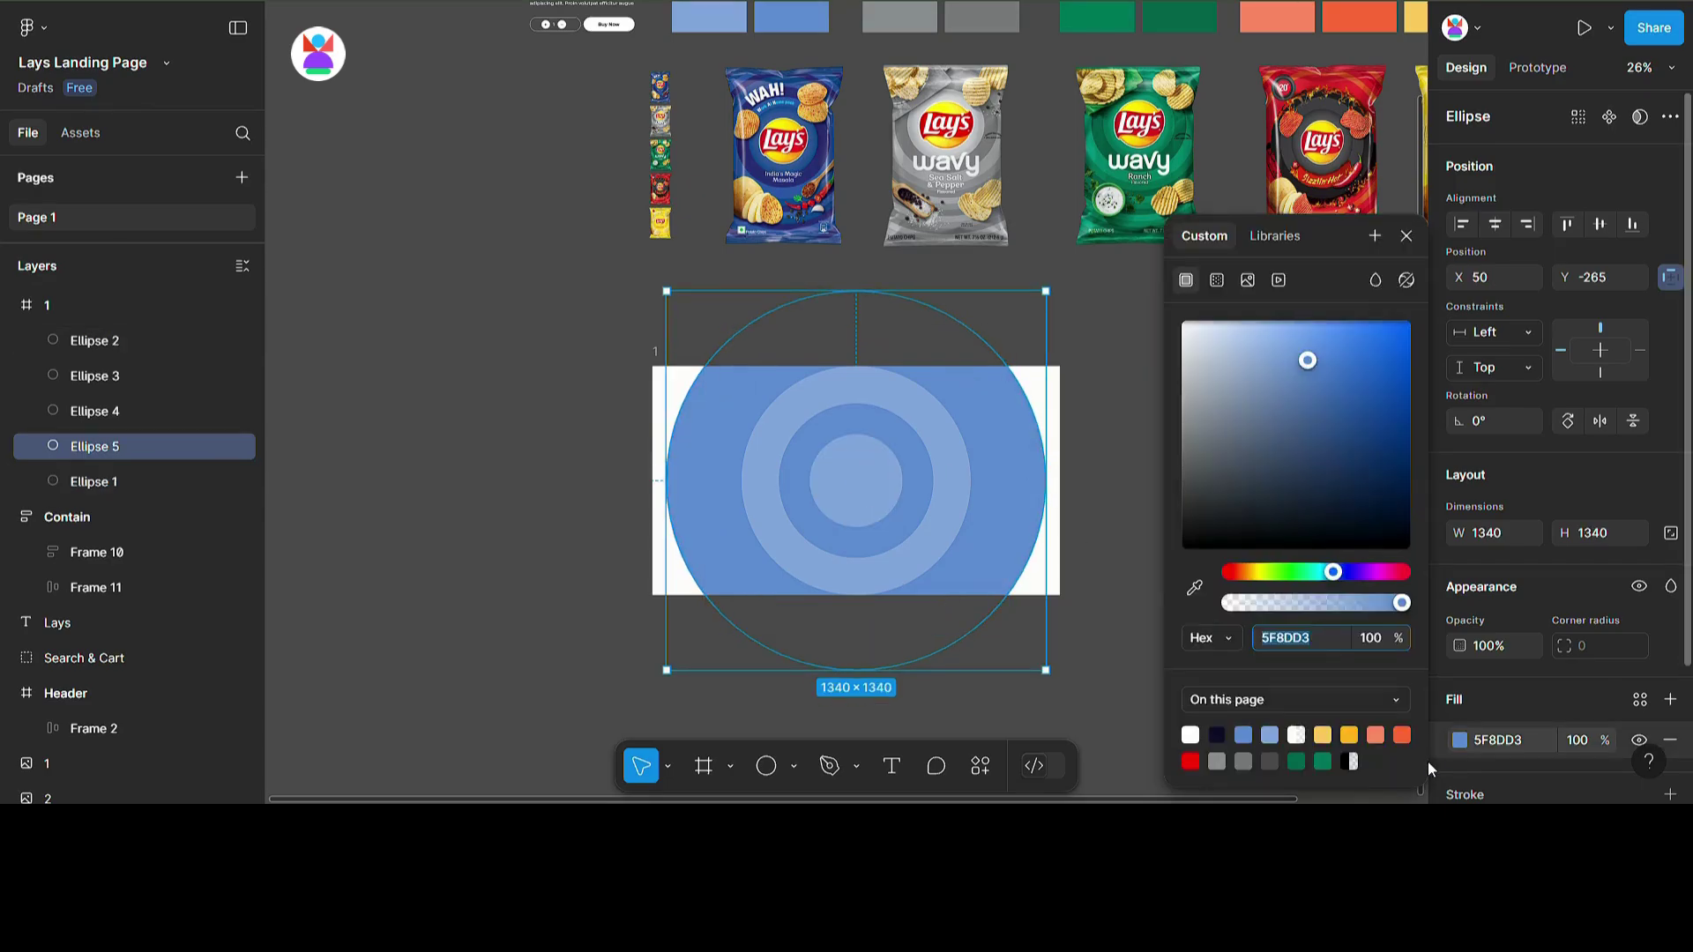
pyautogui.click(1269, 735)
pyautogui.hotkey('ctrl', 'z')
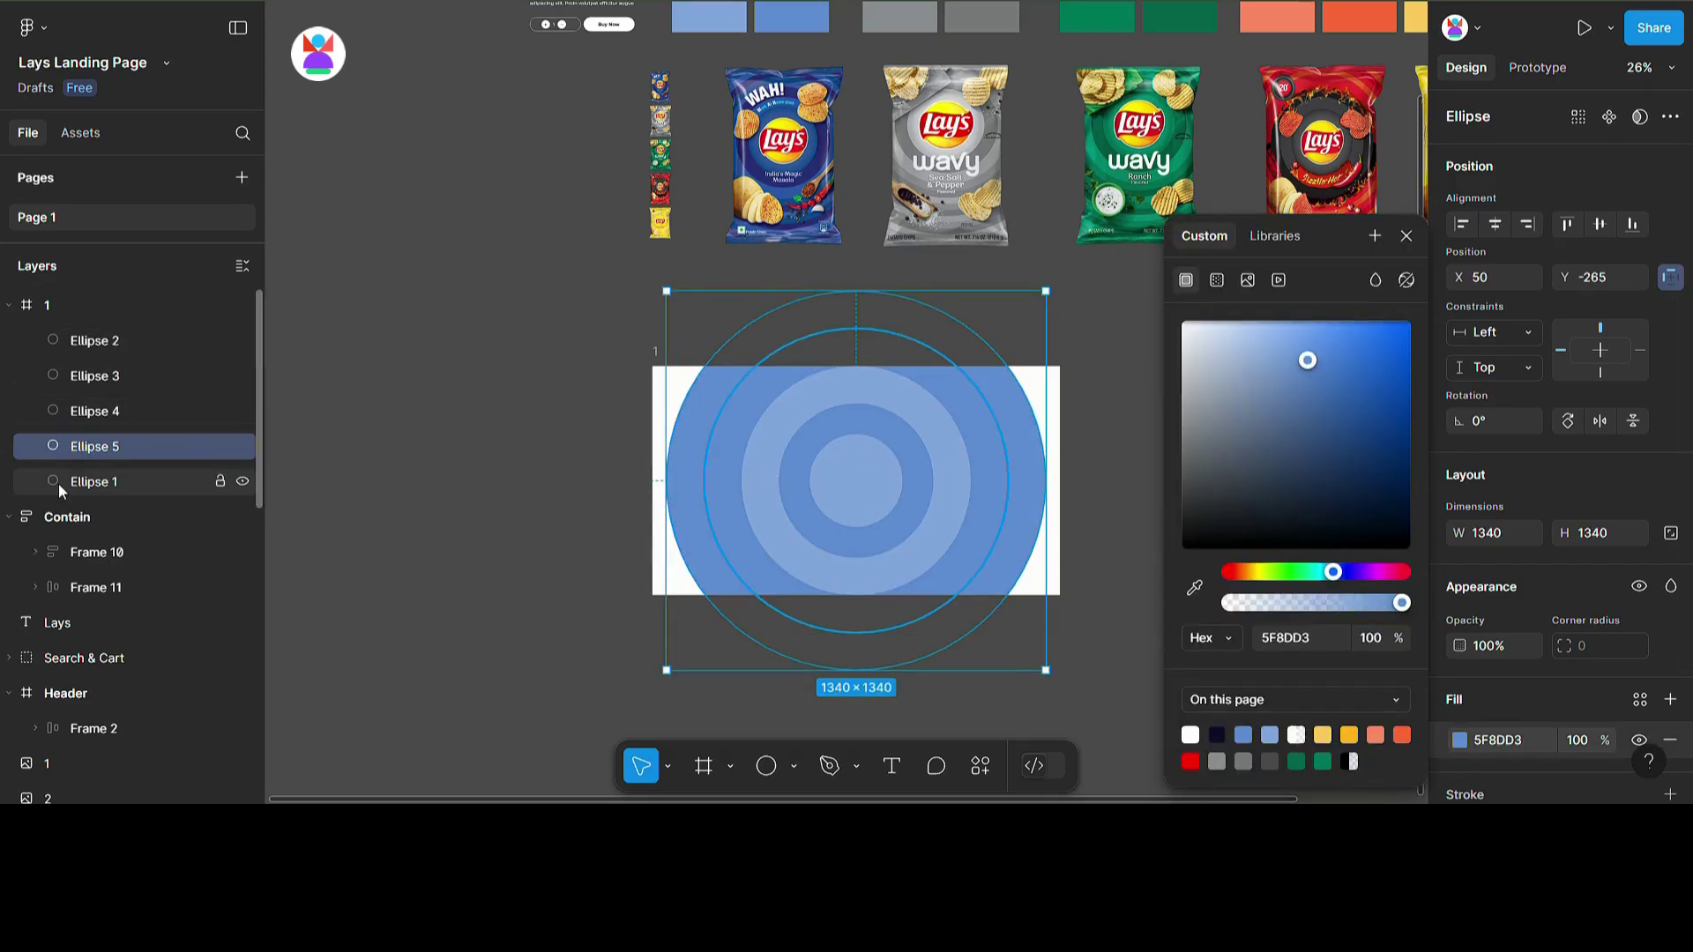
# Step: Move the 1076 px circle above the 1340 px circle in the layer order and fill the larger one with light blue 83A6DD
pyautogui.moveTo(81, 482)
pyautogui.mouseDown()
pyautogui.moveTo(88, 440)
pyautogui.moveTo(94, 457)
pyautogui.mouseUp()
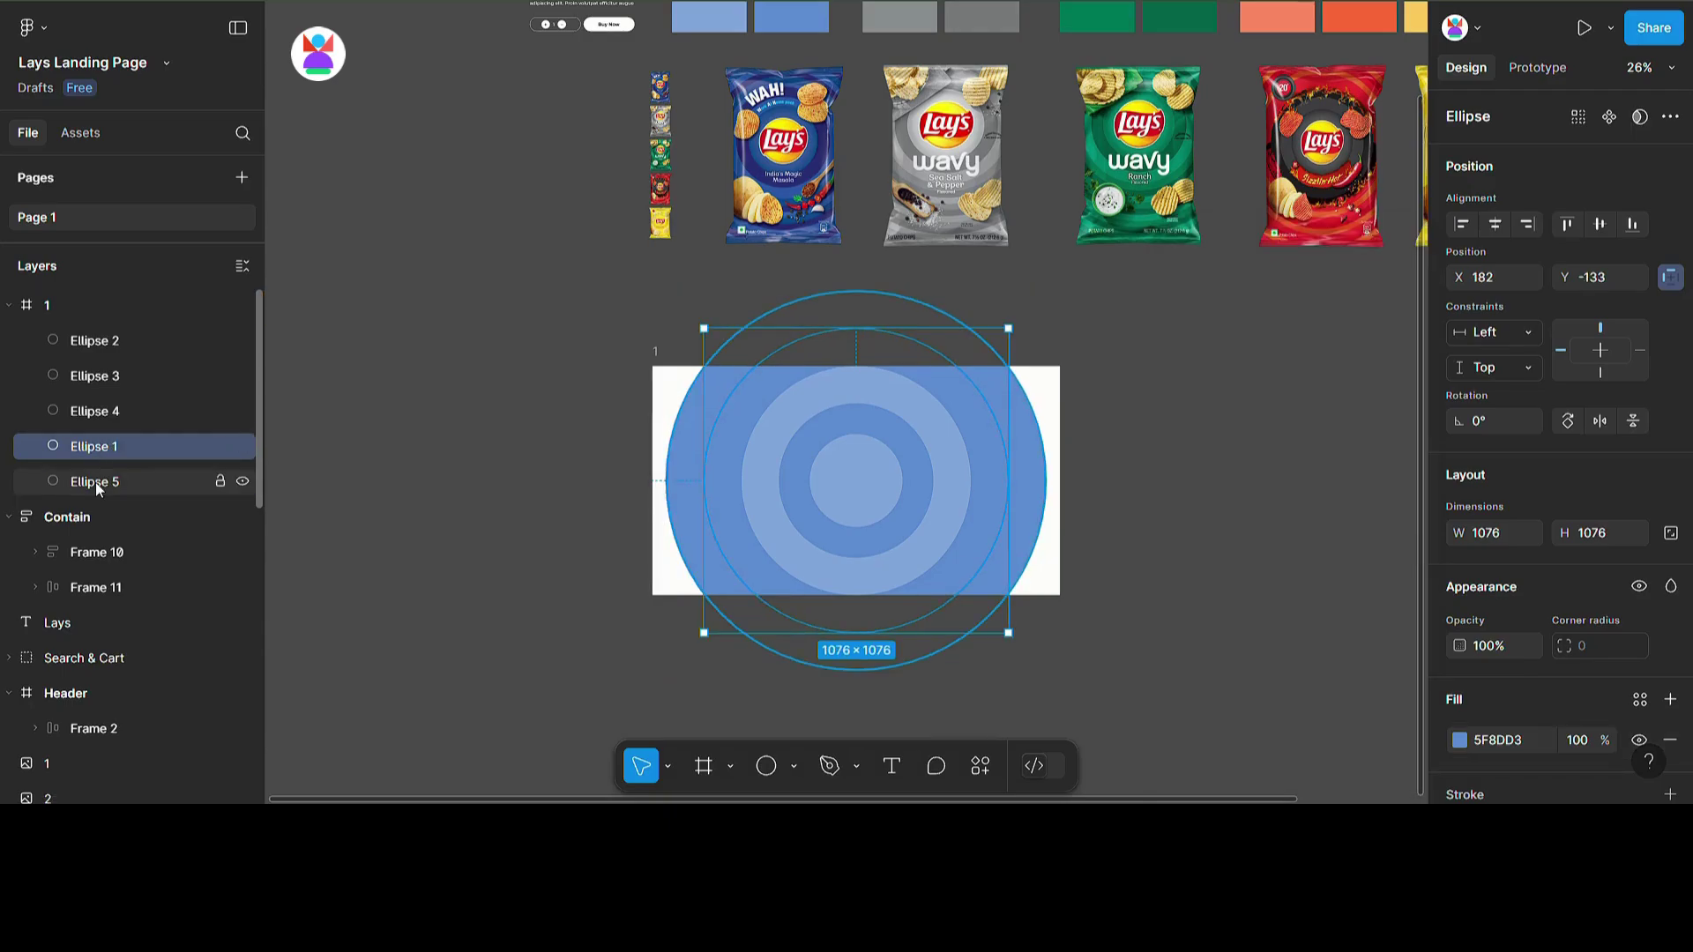
pyautogui.click(96, 482)
pyautogui.click(1460, 739)
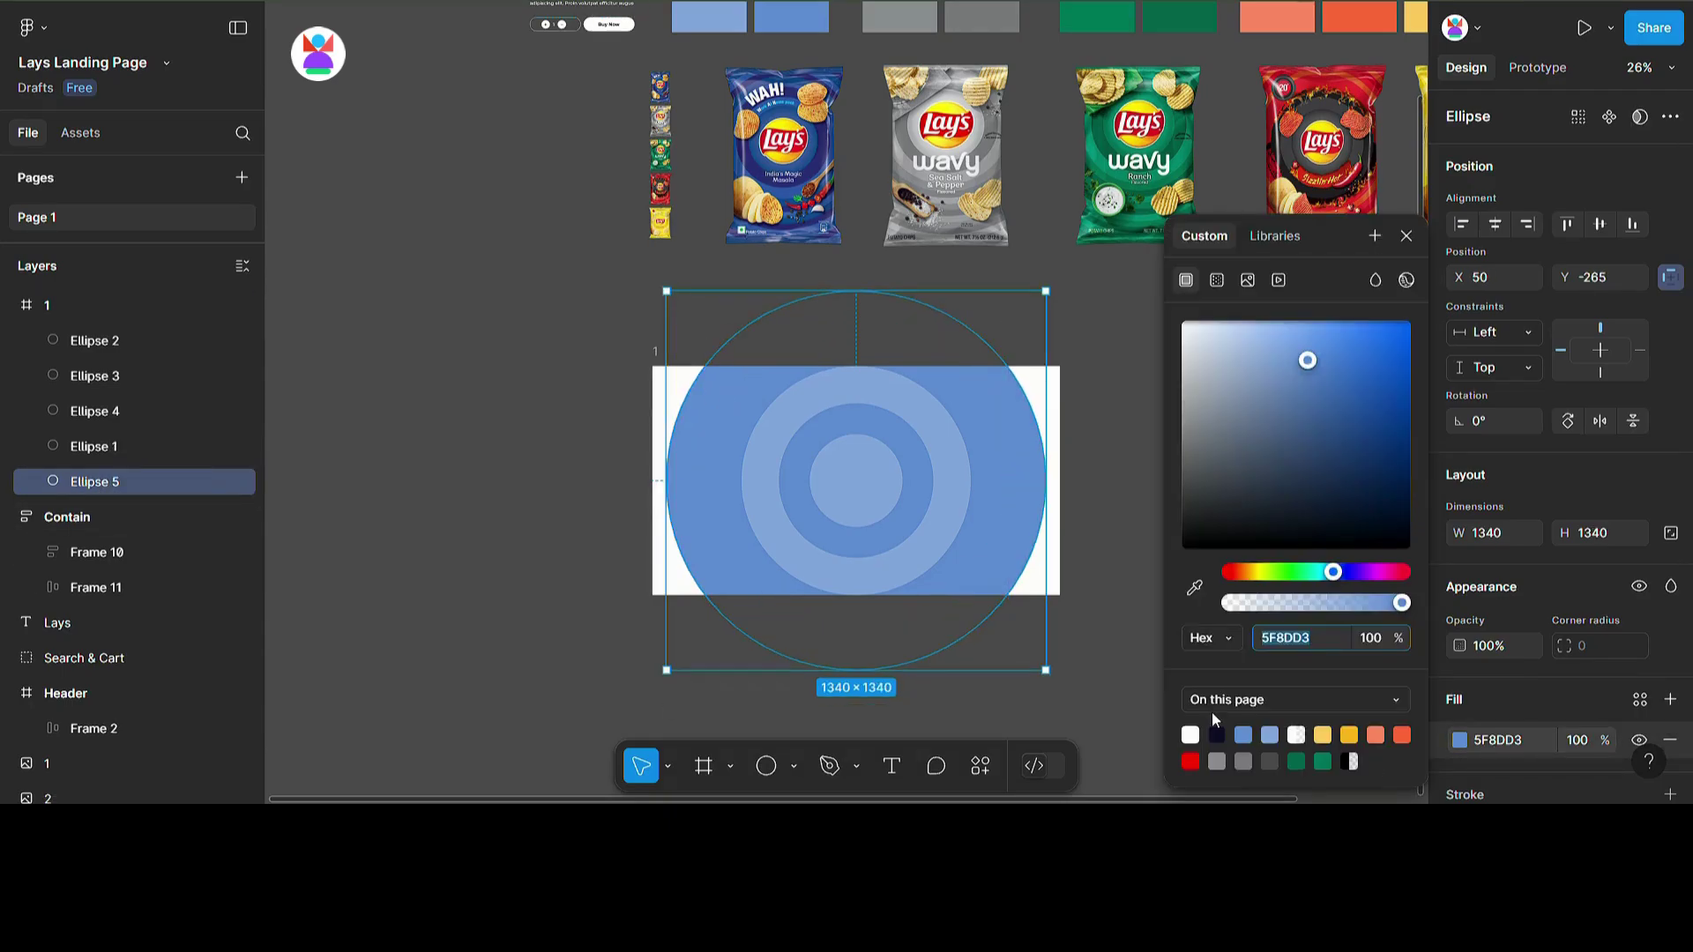
pyautogui.click(1270, 735)
pyautogui.scroll(-1, 996, 512)
pyautogui.click(1007, 495)
# Step: Duplicate the 1340 px circle, enlarge the lower copy from its centre to about 1676 px and fill it with darker blue 5F8DD3
pyautogui.click(1026, 510)
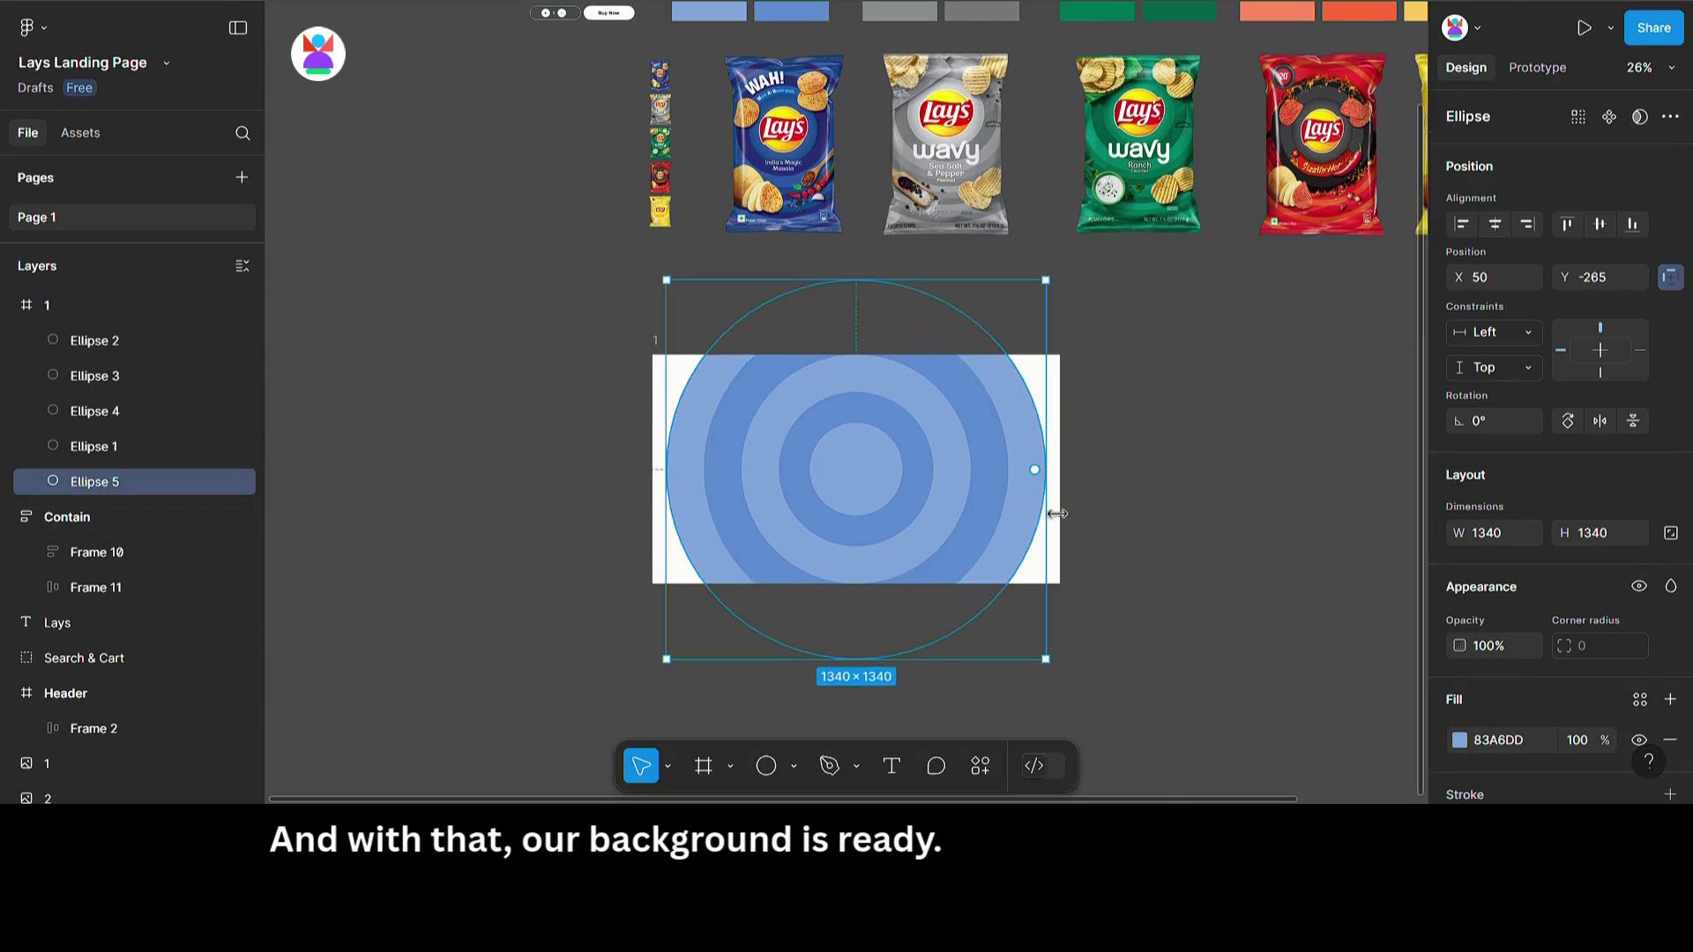
pyautogui.hotkey('ctrl', 'd')
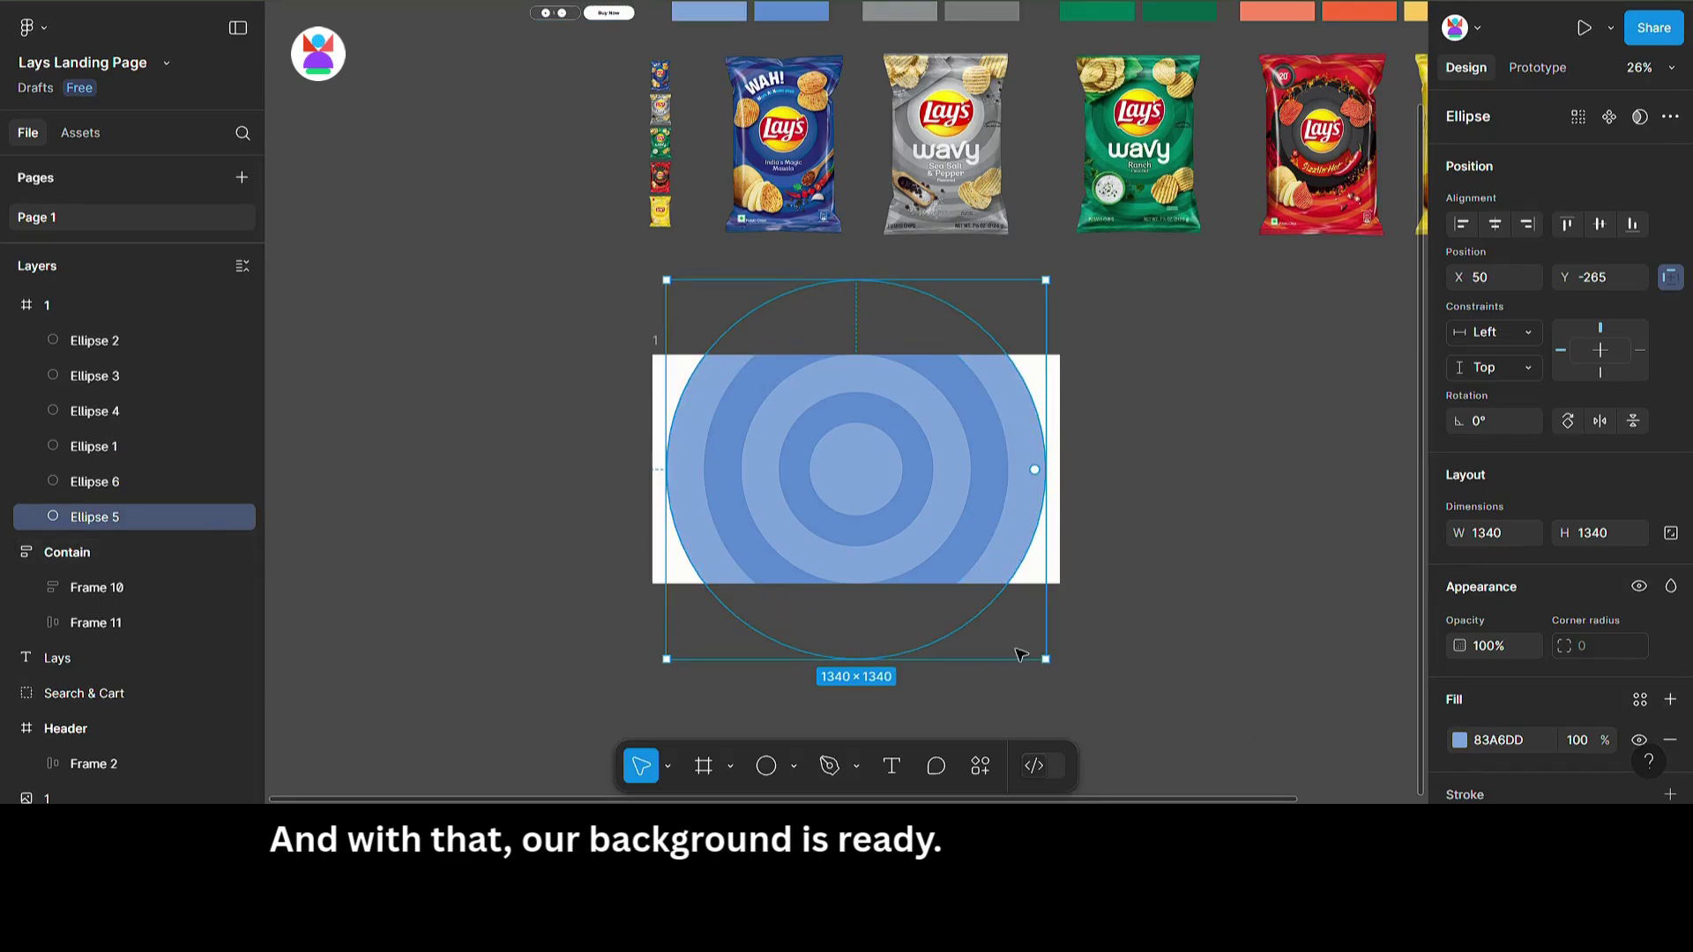
pyautogui.moveTo(1020, 654); pyautogui.dragTo(1022, 715)
pyautogui.click(1460, 739)
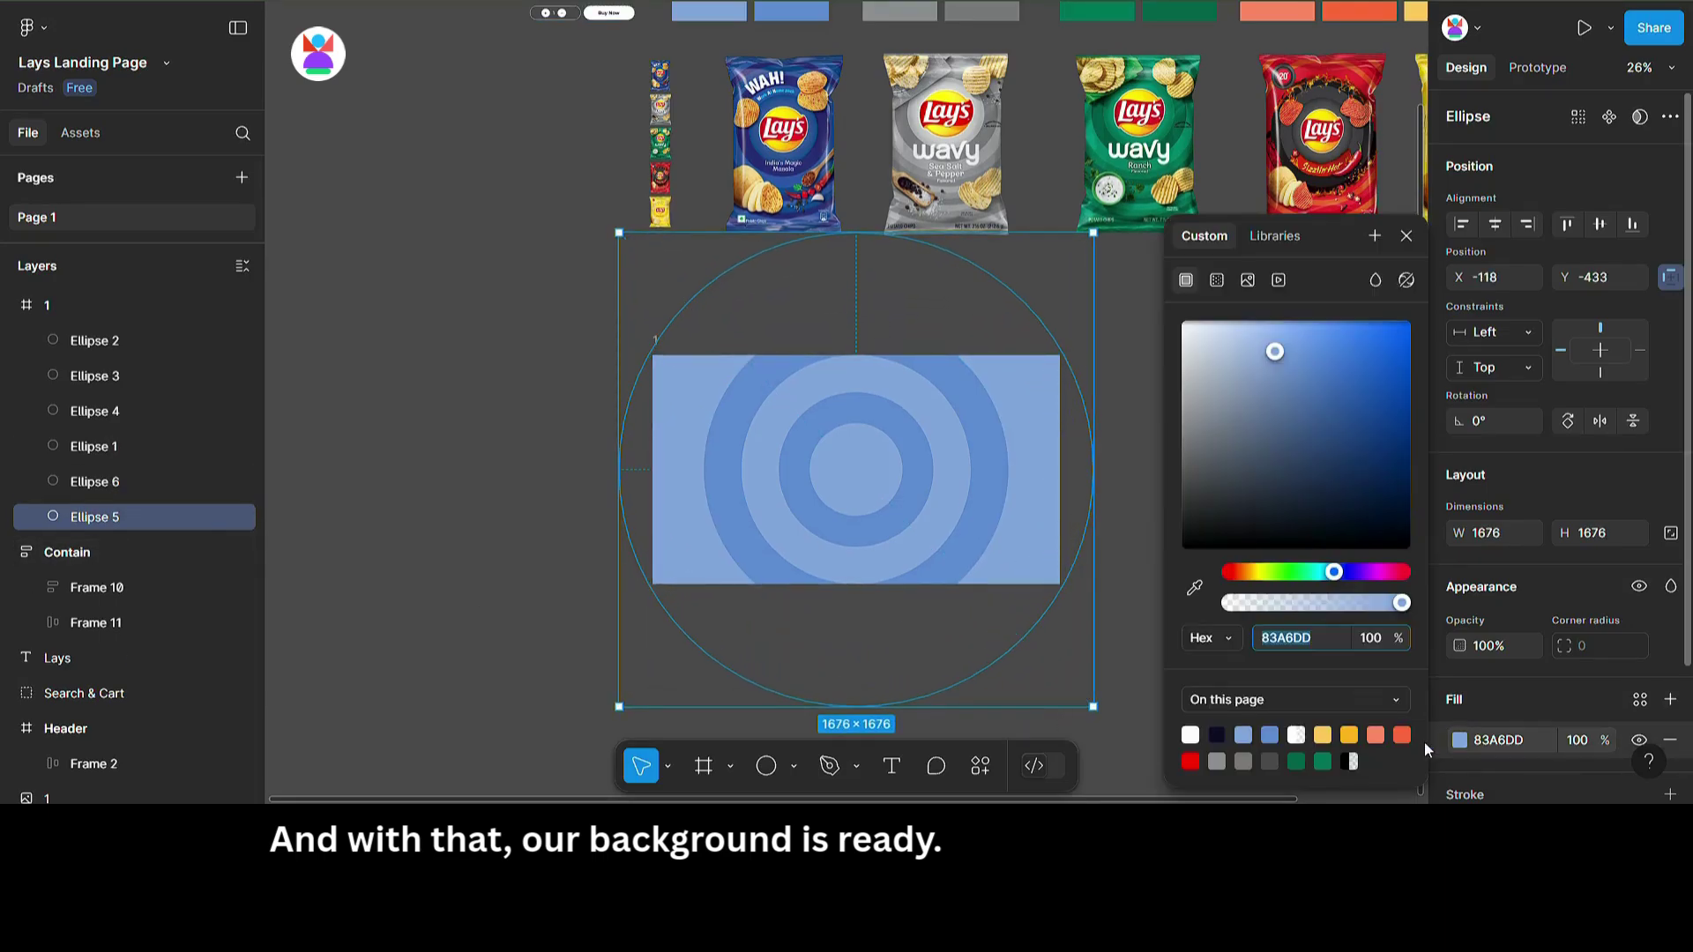
pyautogui.click(617, 447)
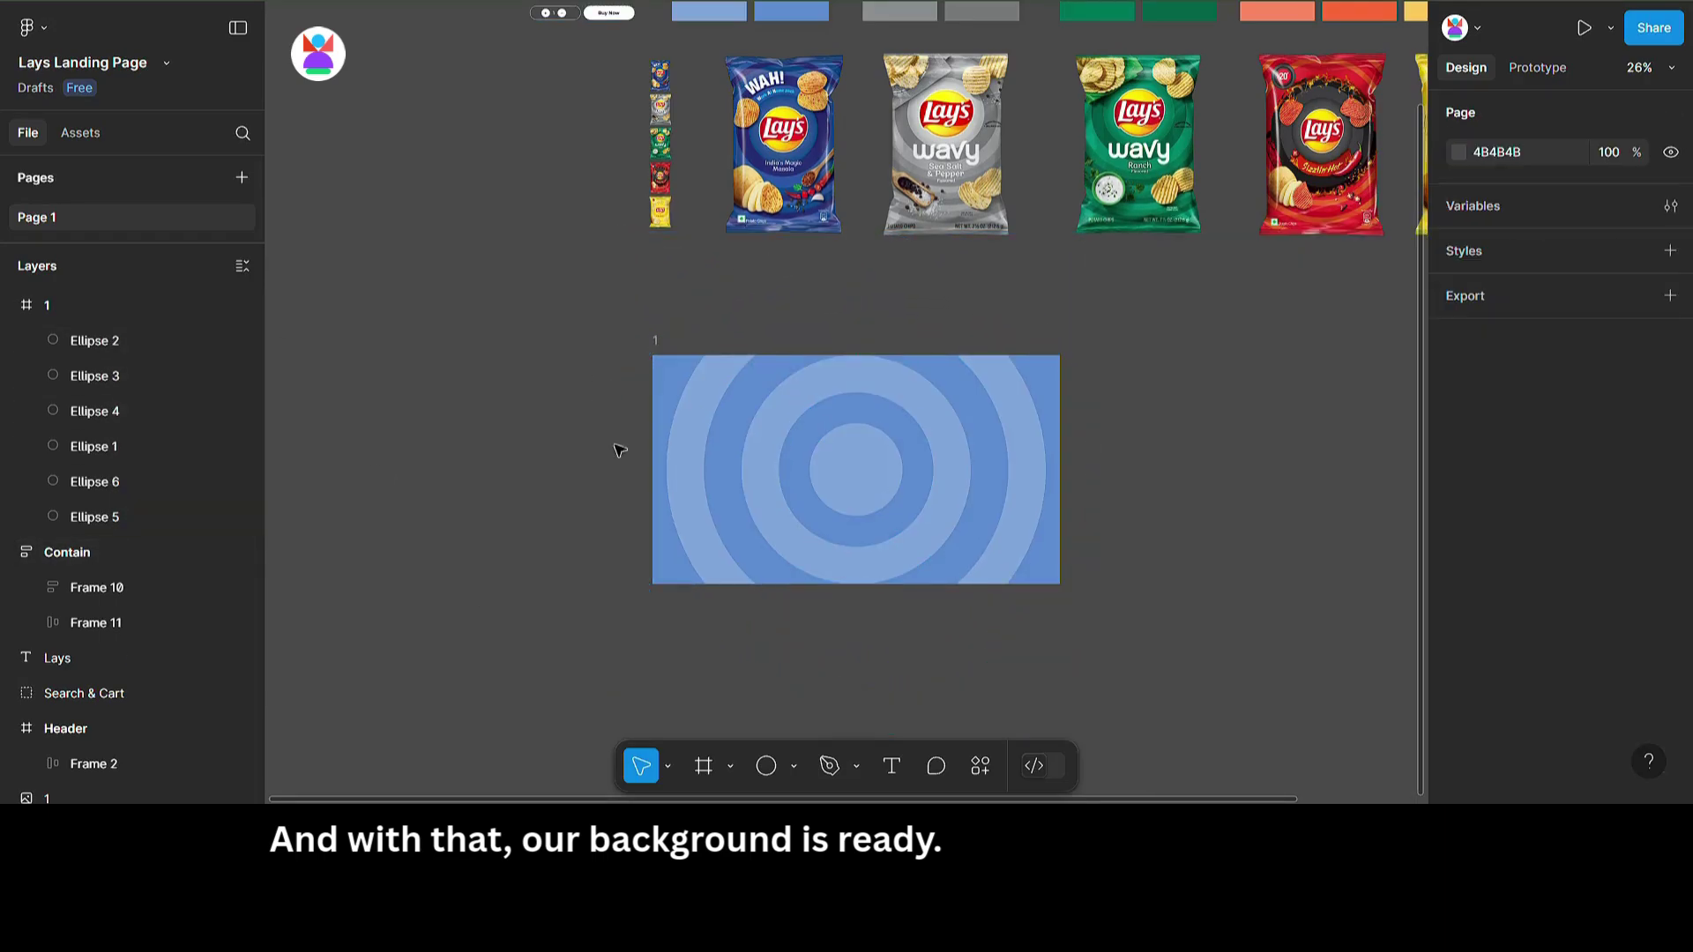
# Step: Copy and paste the innermost 328 px circle in place and fill the copy with white FFFFFF
pyautogui.click(860, 487)
pyautogui.hotkey('ctrl', 'c')
pyautogui.hotkey('ctrl', 'v')
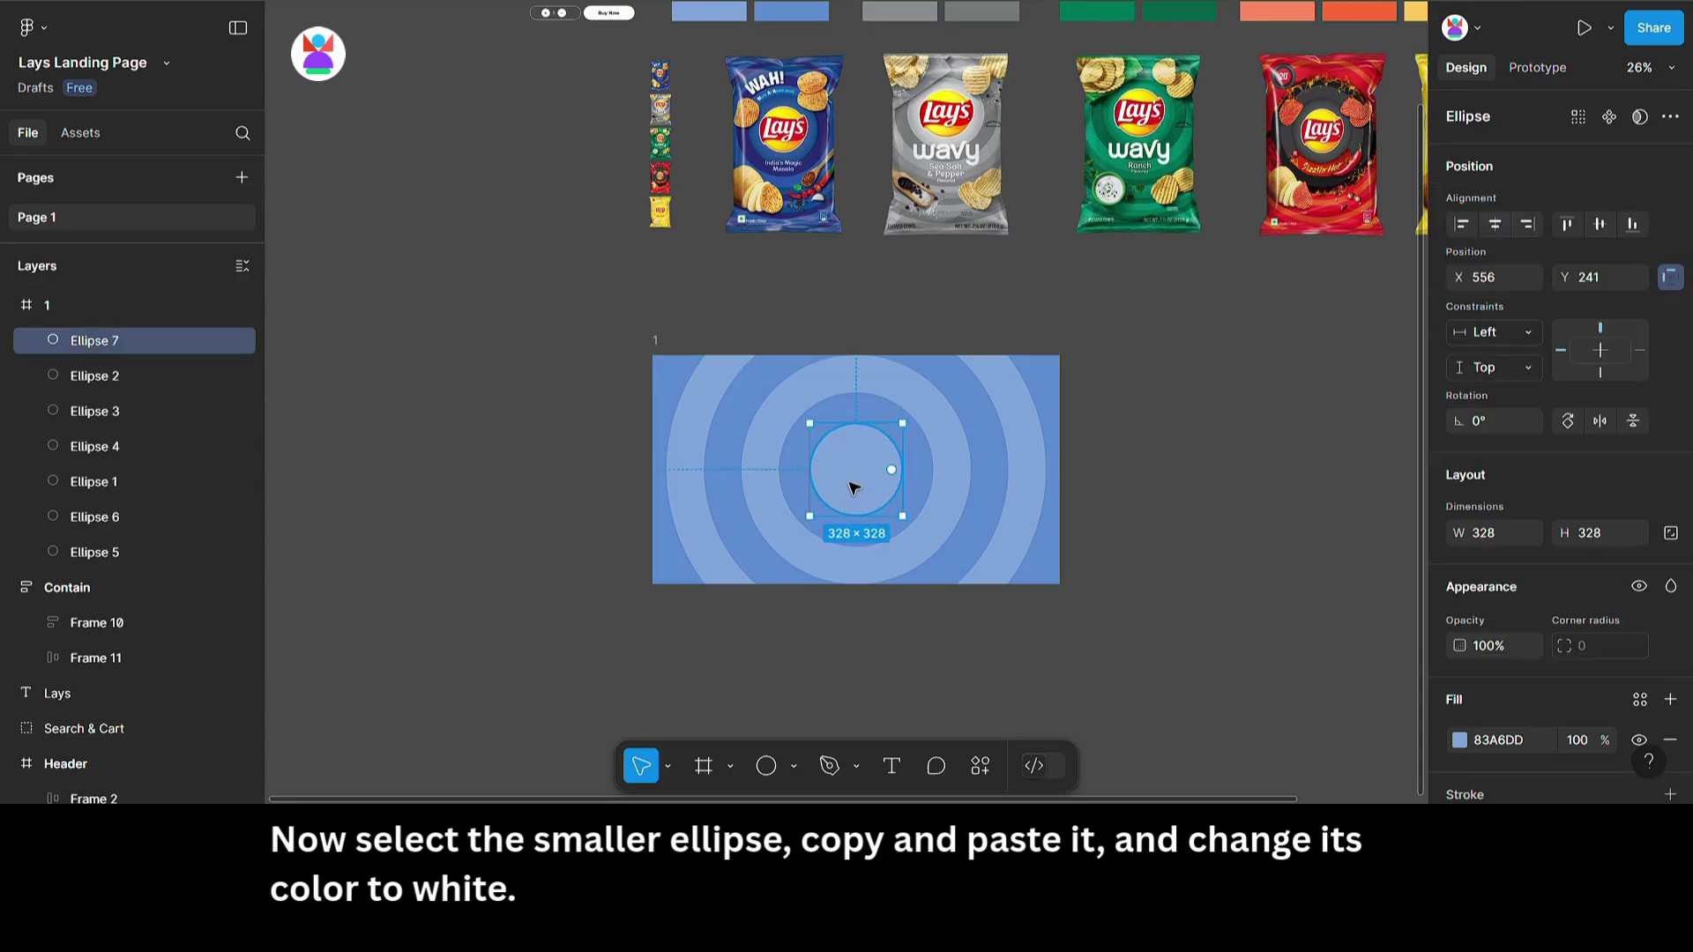
pyautogui.click(1459, 740)
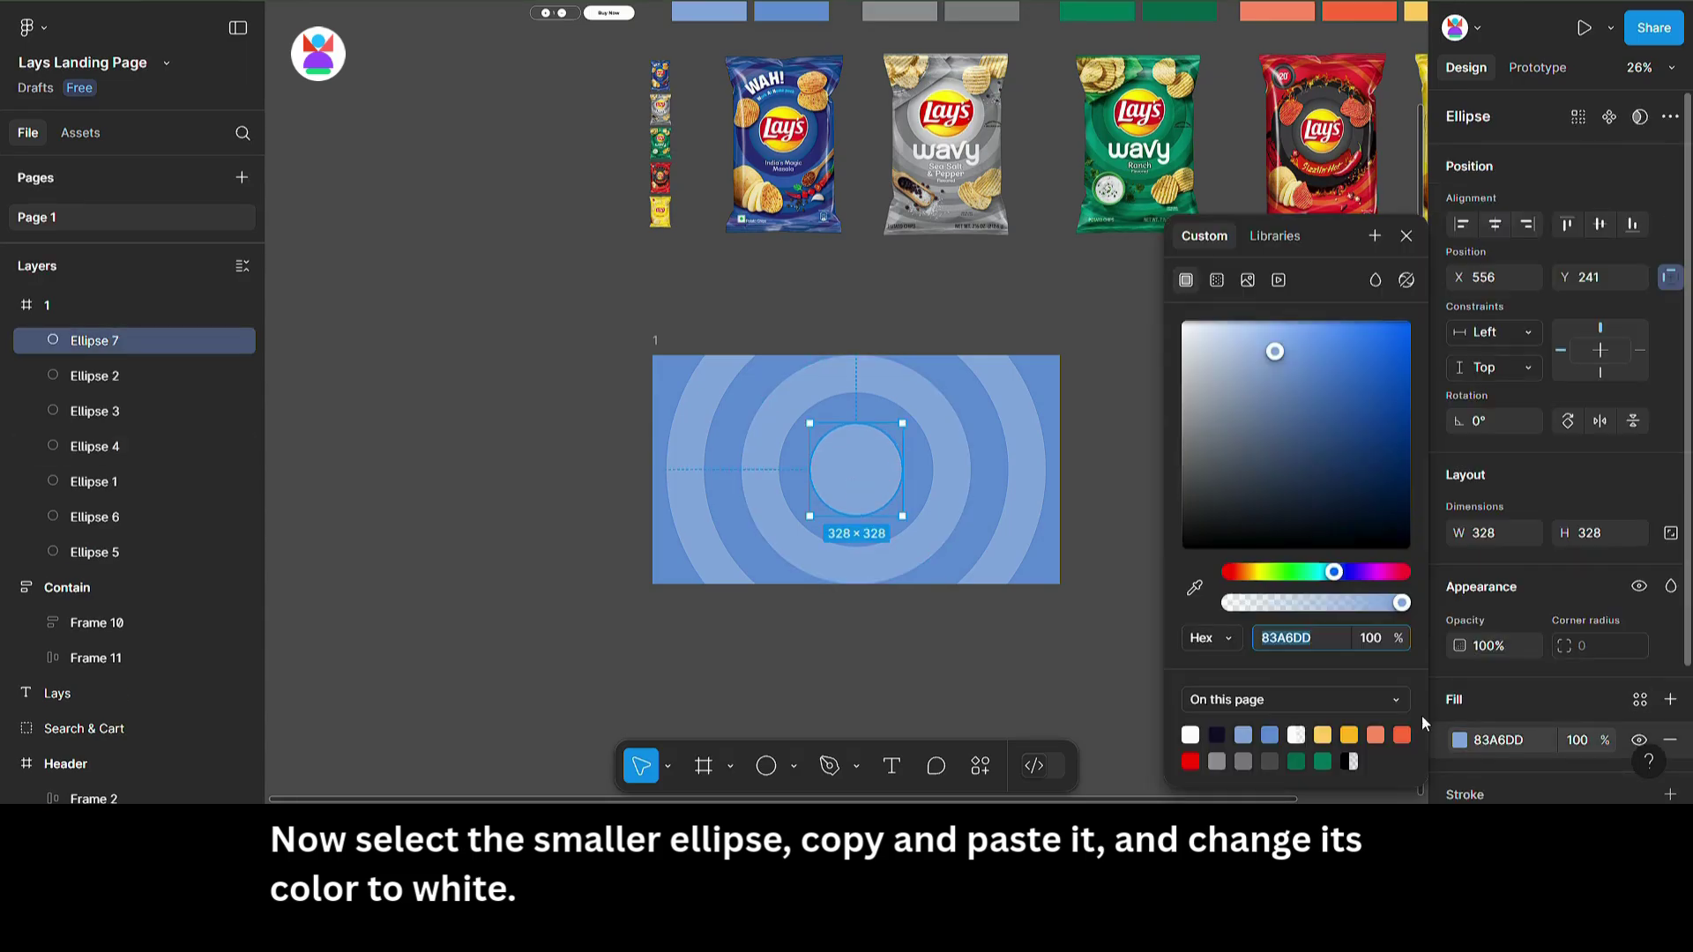
pyautogui.click(1294, 732)
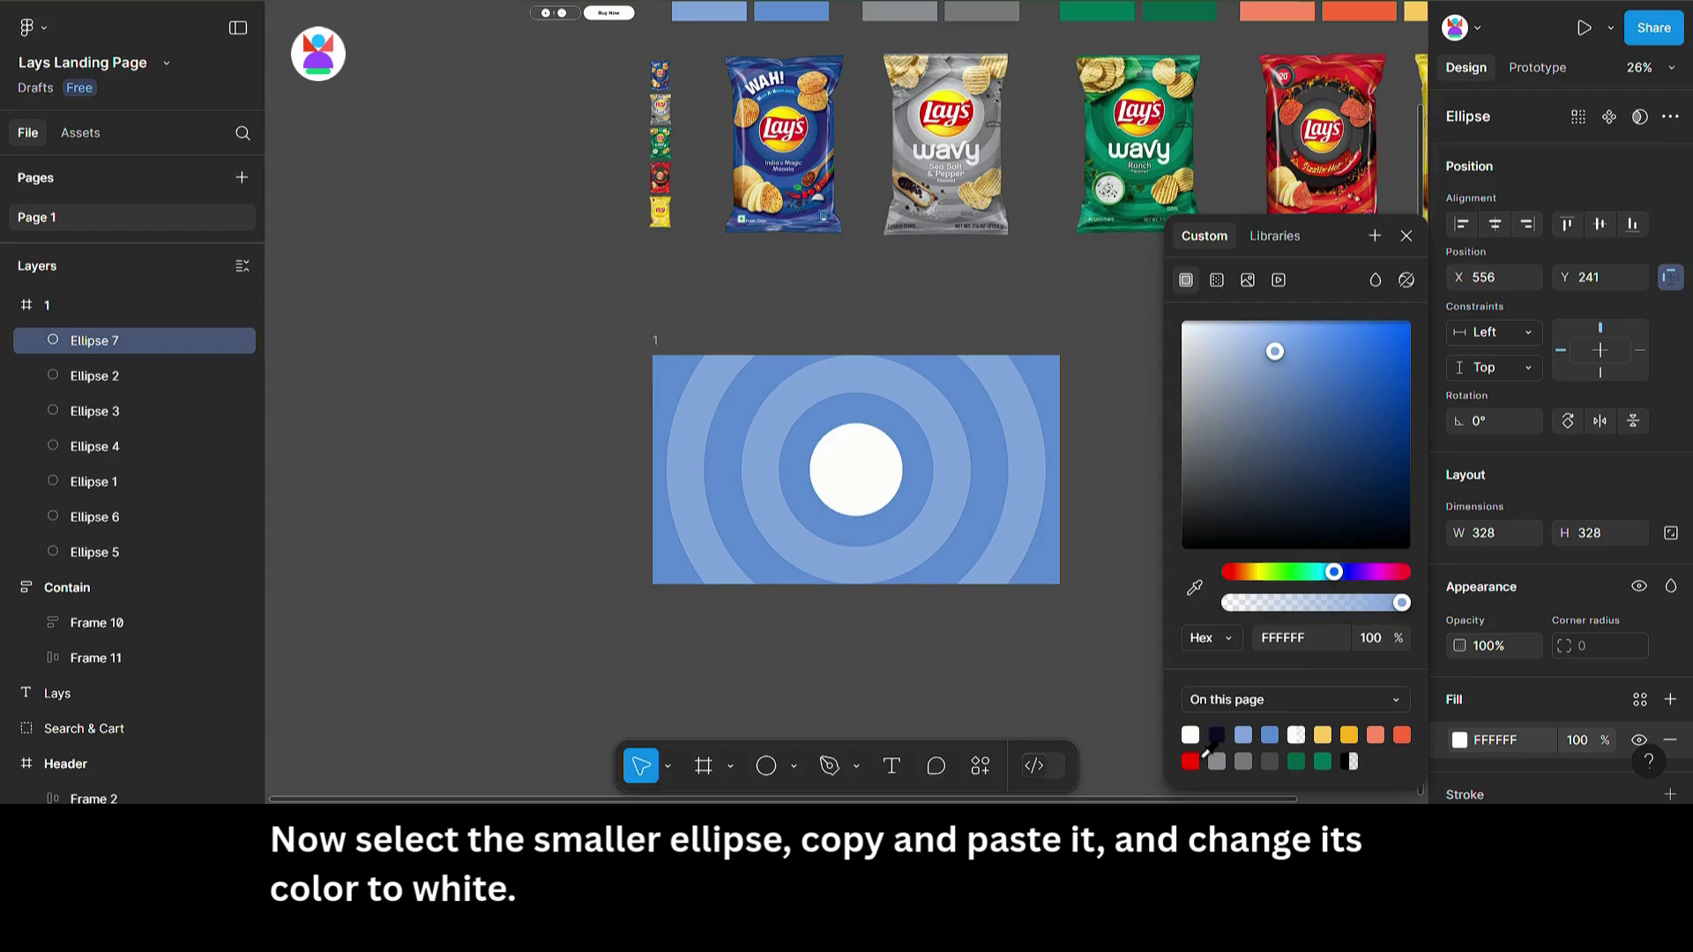
# Step: Apply a layer blur effect to the white circle, raising the blur through 200 and 400 to 500
pyautogui.scroll(-2, 1666, 581)
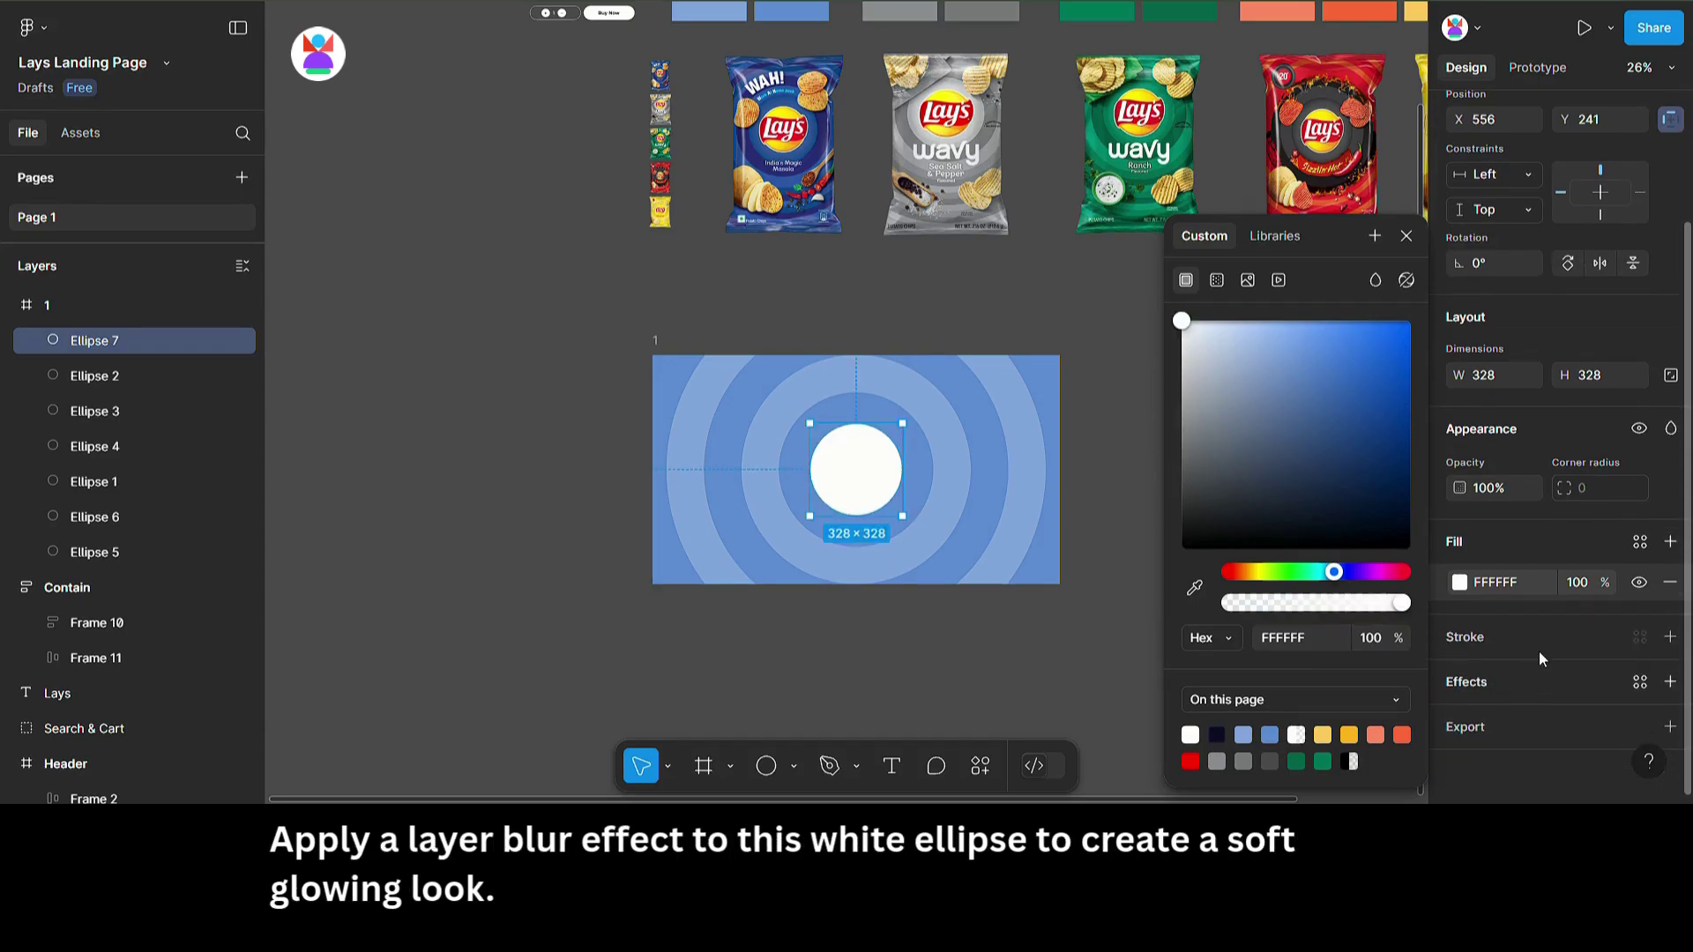
pyautogui.click(1484, 684)
pyautogui.click(1518, 723)
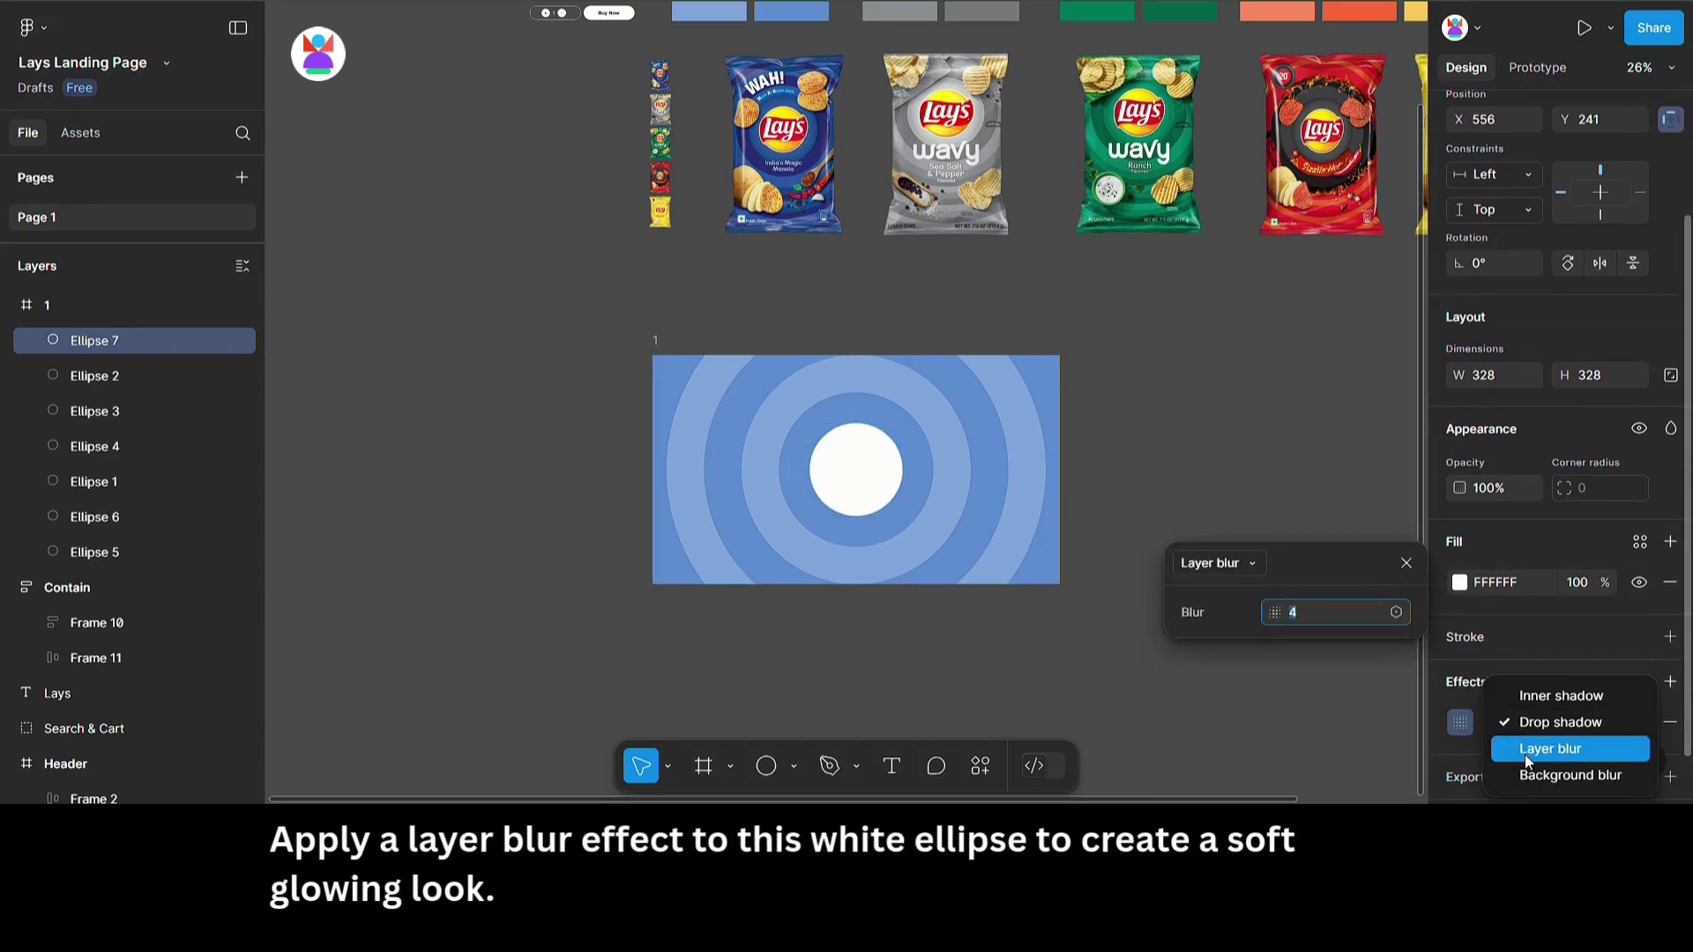
pyautogui.click(1526, 749)
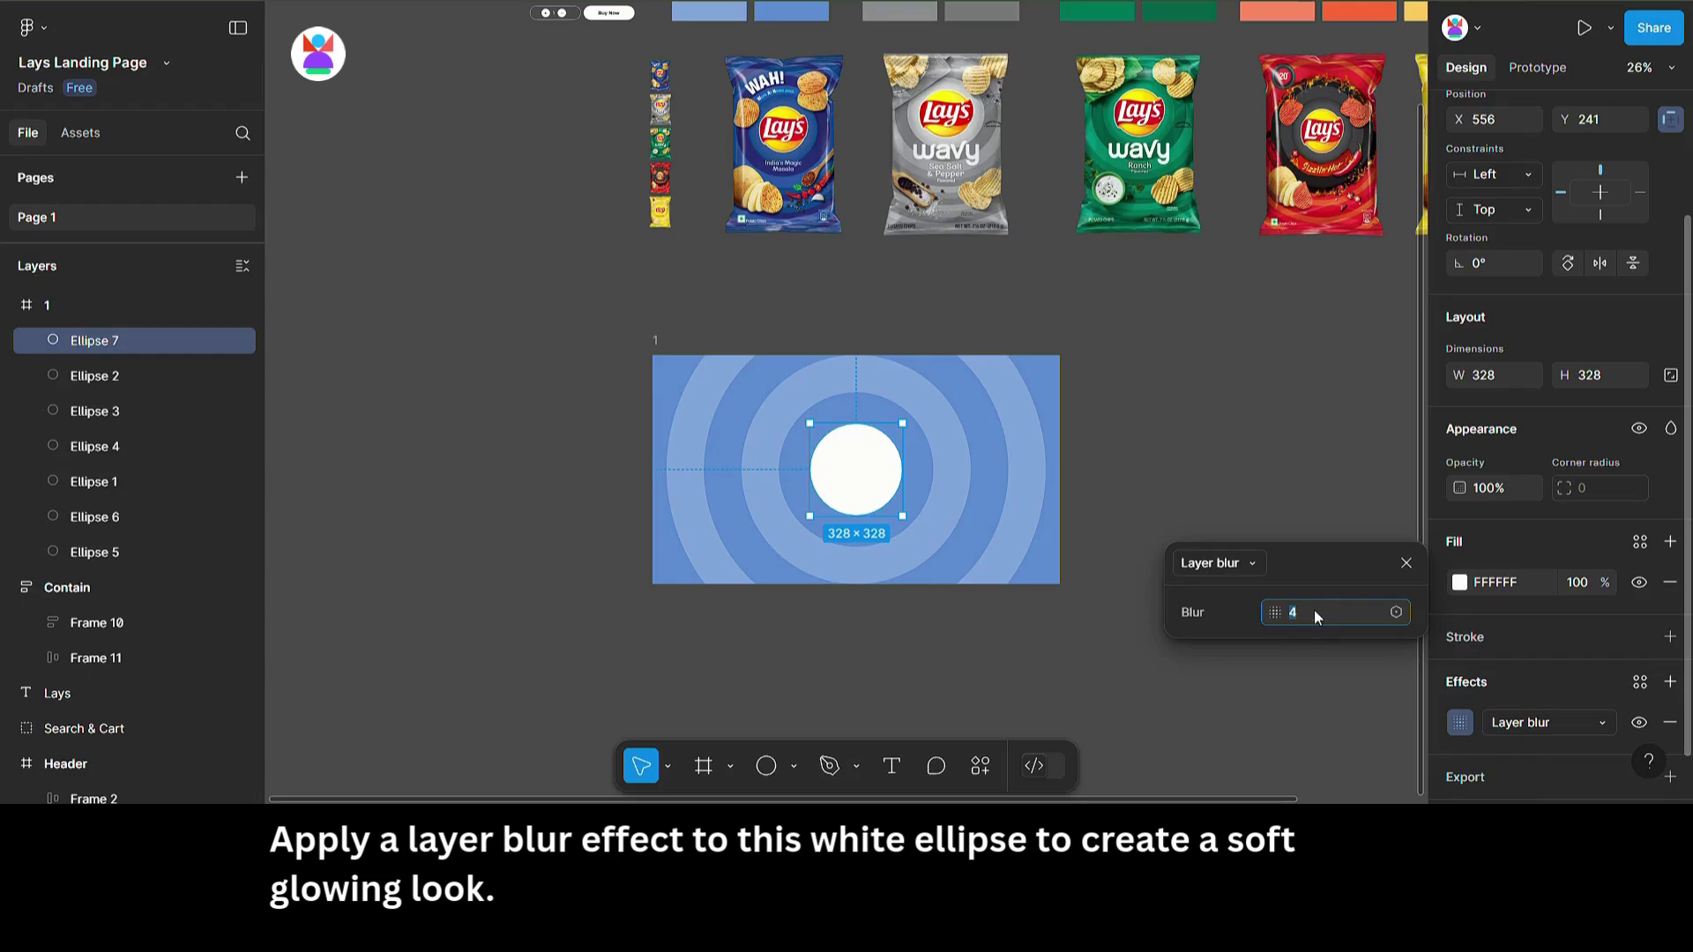
pyautogui.write('200')
pyautogui.press('Return')
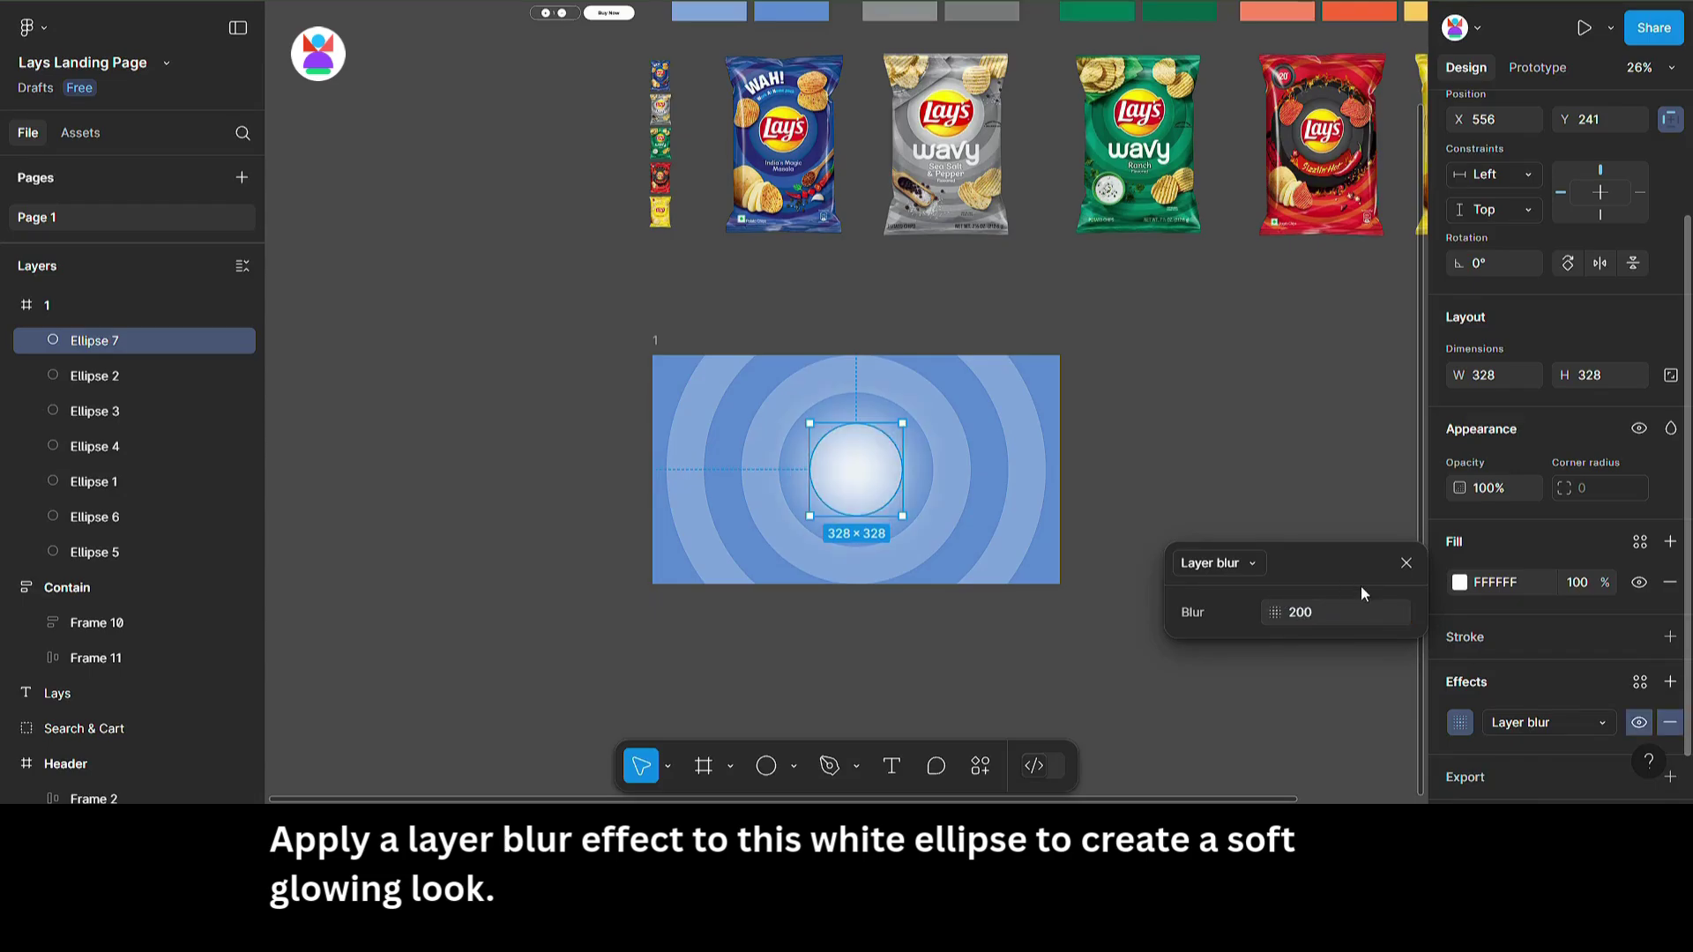
pyautogui.write('400')
pyautogui.press('Return')
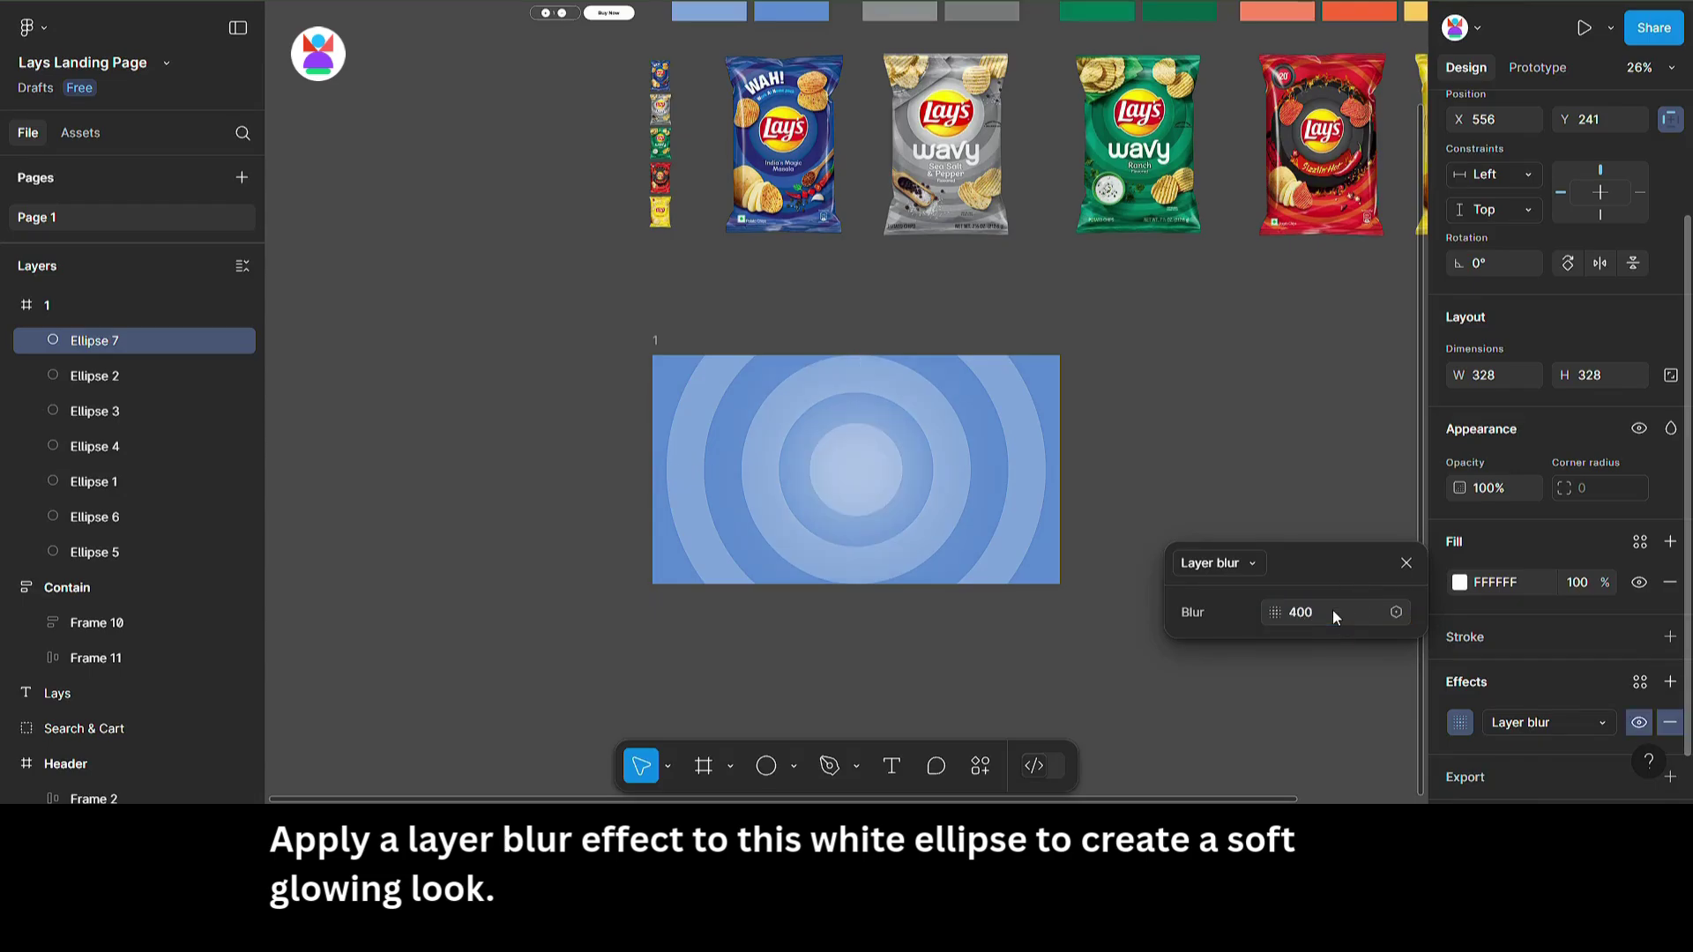
pyautogui.click(1309, 620)
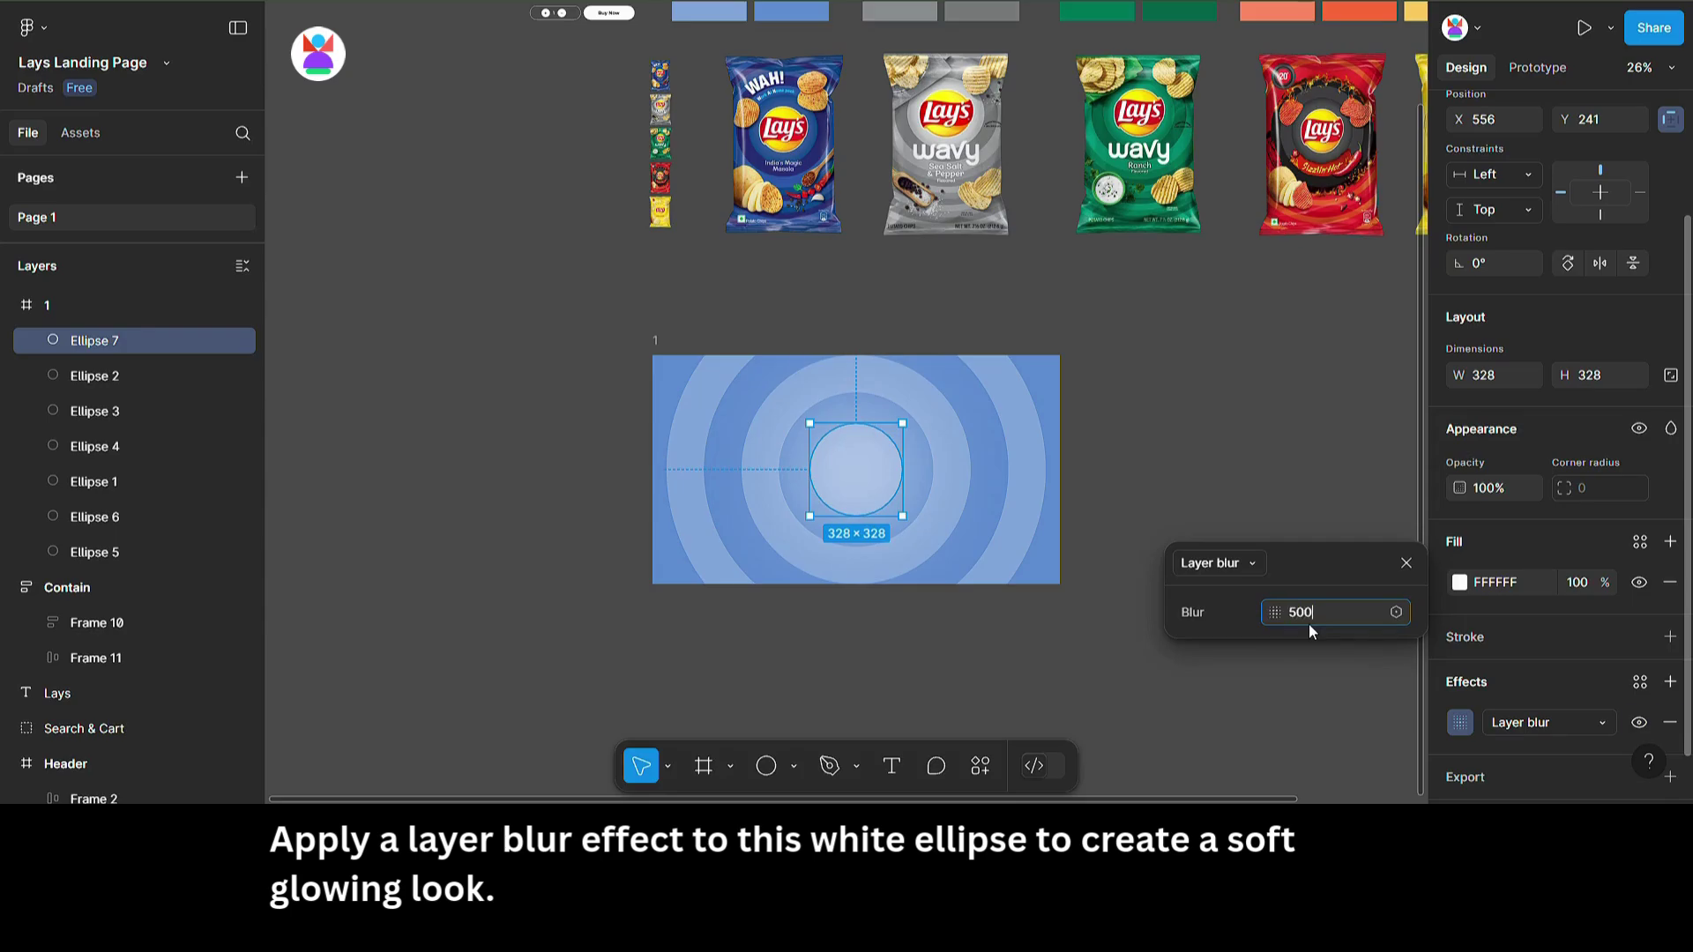
pyautogui.click(1212, 401)
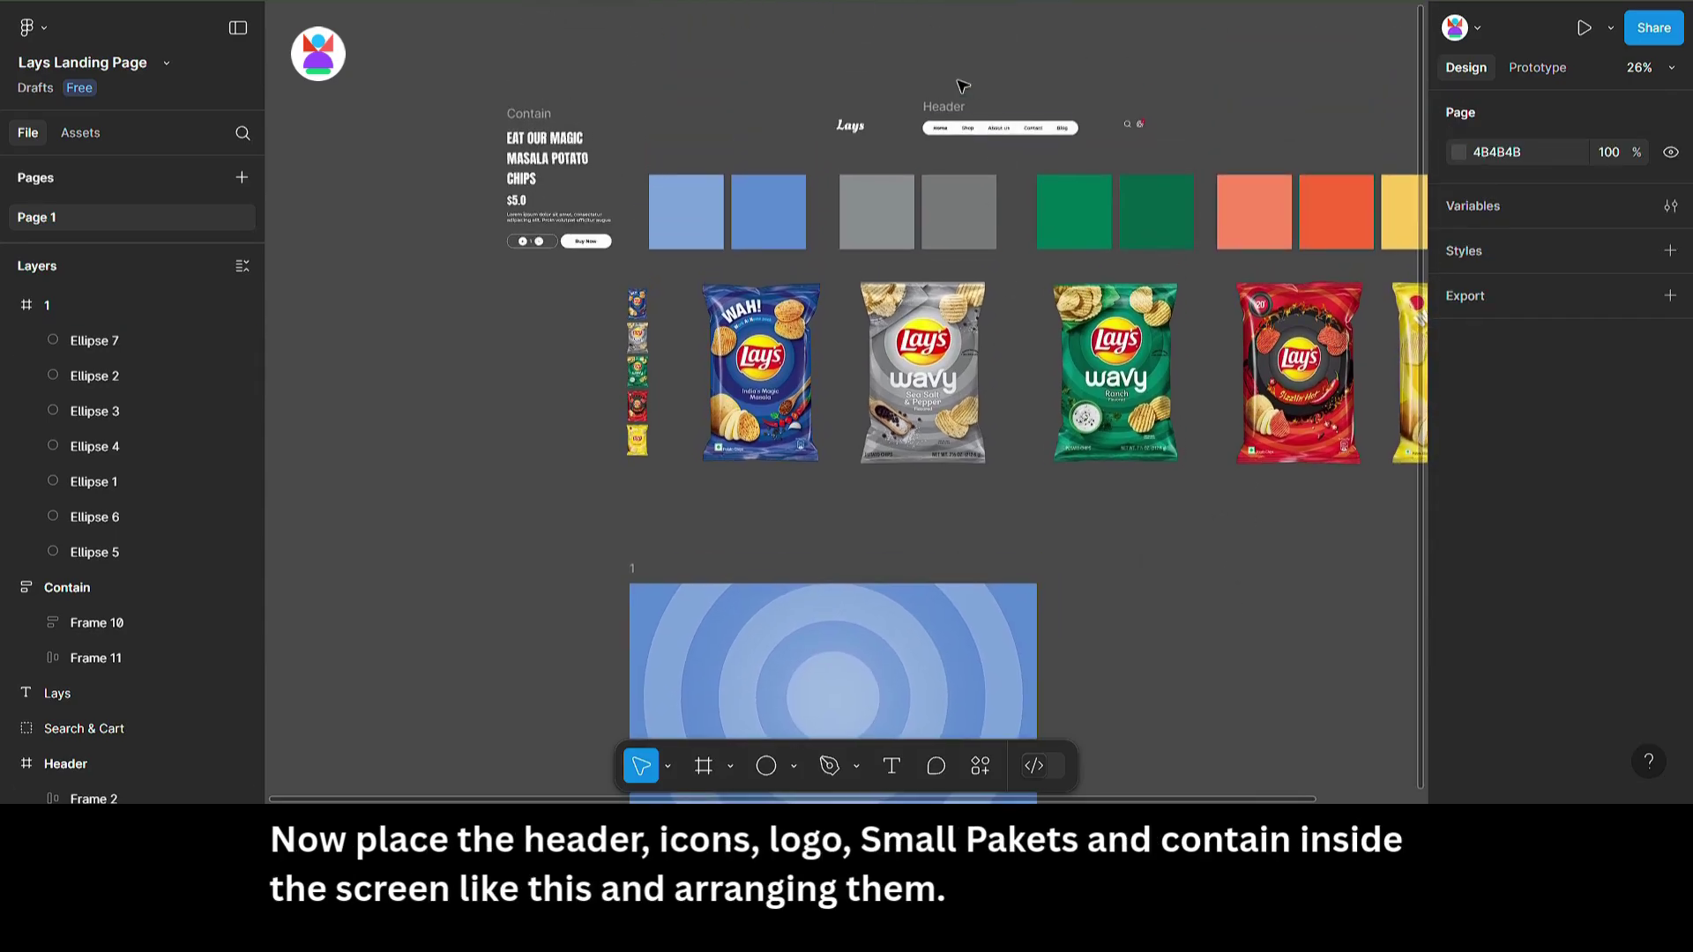
# Step: Move the Header navigation bar into the upper part of frame 1 and centre it horizontally at X 445
pyautogui.moveTo(957, 89); pyautogui.dragTo(796, 614)
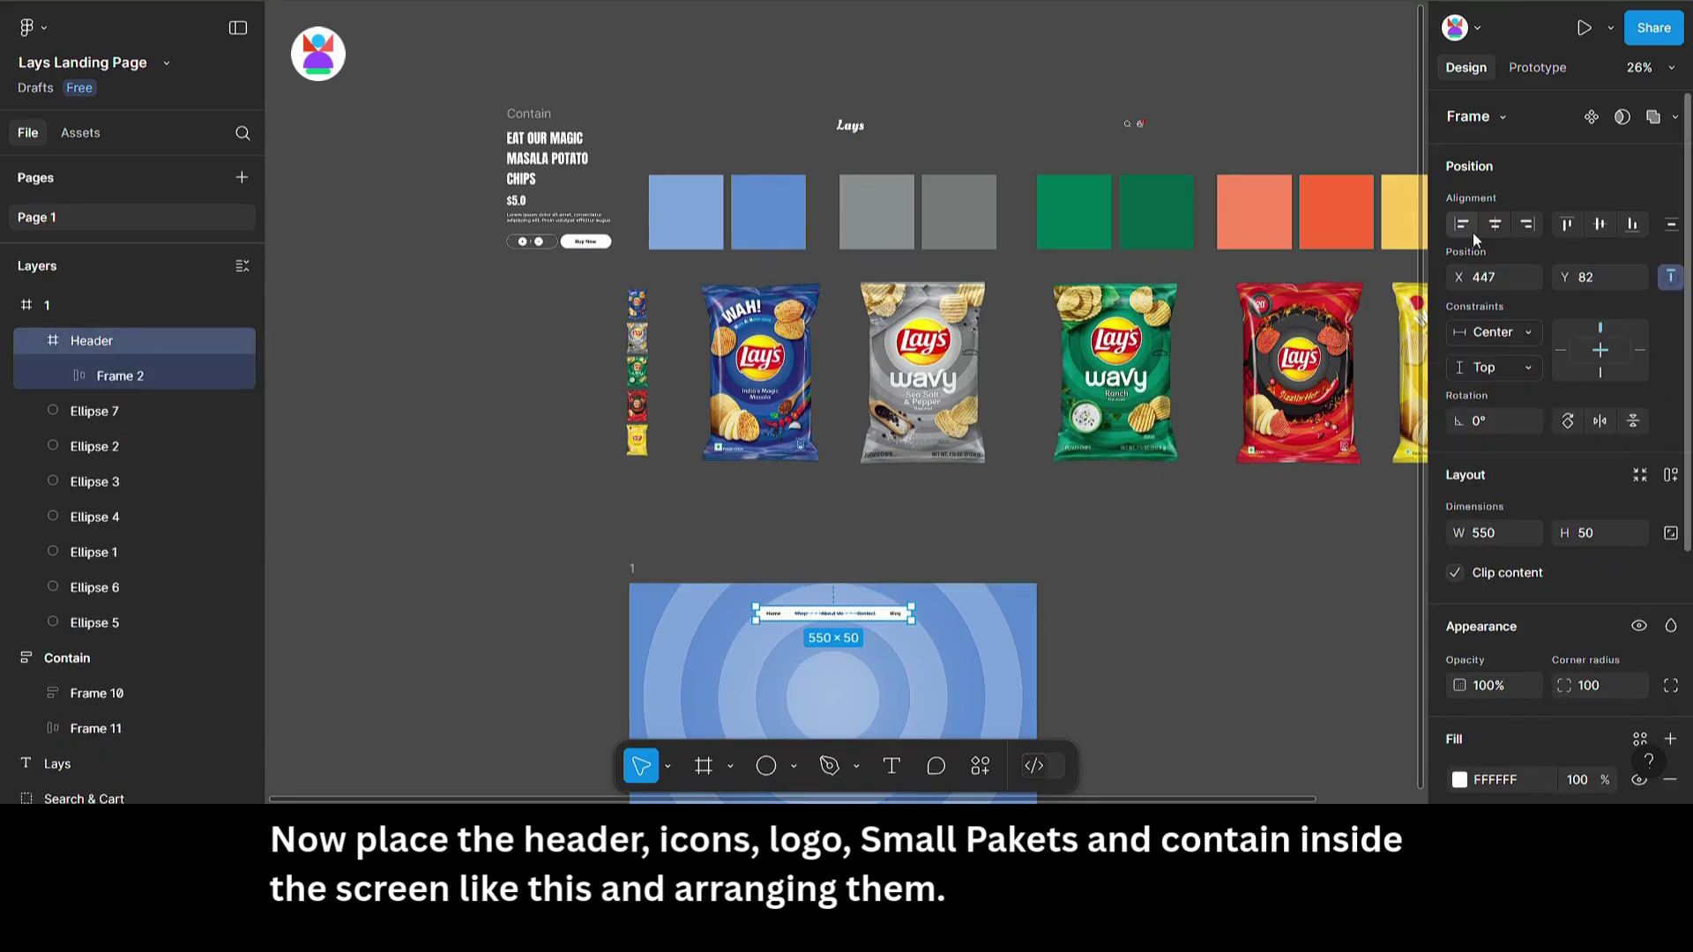
pyautogui.scroll(-3, 1205, 696)
pyautogui.scroll(5, 889, 402)
pyautogui.scroll(-1, 918, 503)
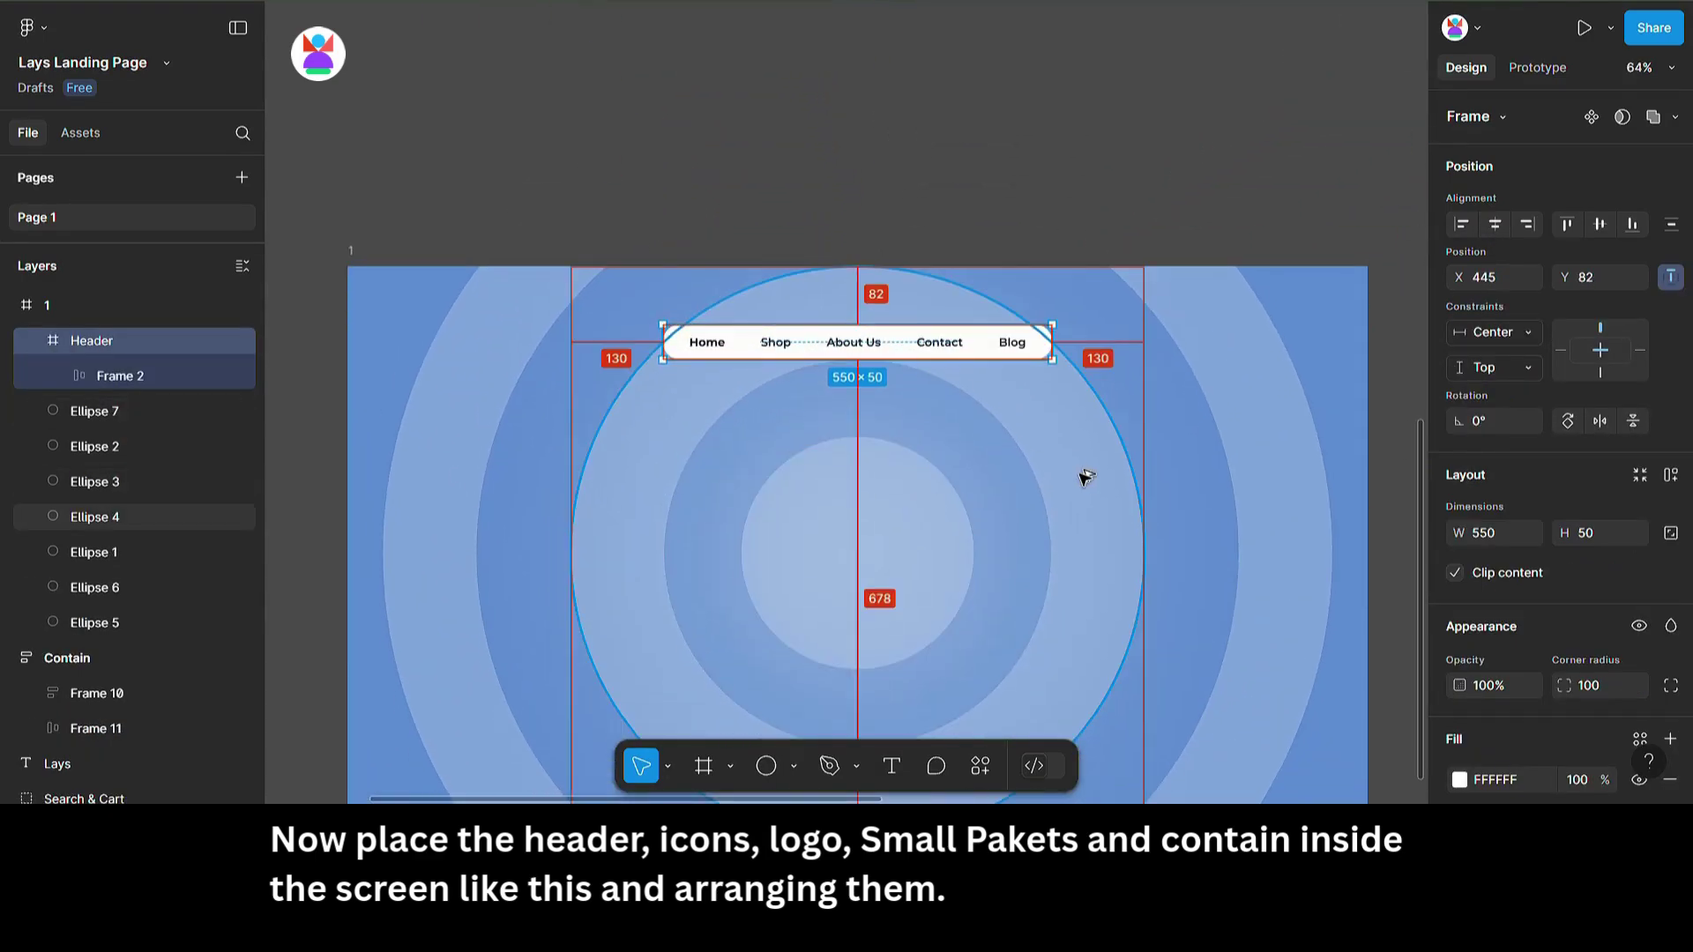
# Step: Nudge the header bar up to 30 px below the frame's top edge
pyautogui.press('Up')
pyautogui.press('Up')
pyautogui.press('Up')
pyautogui.press('Up')
pyautogui.press('Up')
pyautogui.press('Up')
pyautogui.press('Up')
pyautogui.press('Up')
pyautogui.press('Up')
pyautogui.press('Up')
pyautogui.press('Up')
pyautogui.press('Up')
pyautogui.hotkey('shift', 'Up')
pyautogui.hotkey('shift', 'Up')
pyautogui.hotkey('shift', 'Up')
pyautogui.hotkey('shift', 'Up')
pyautogui.scroll(-3, 1075, 476)
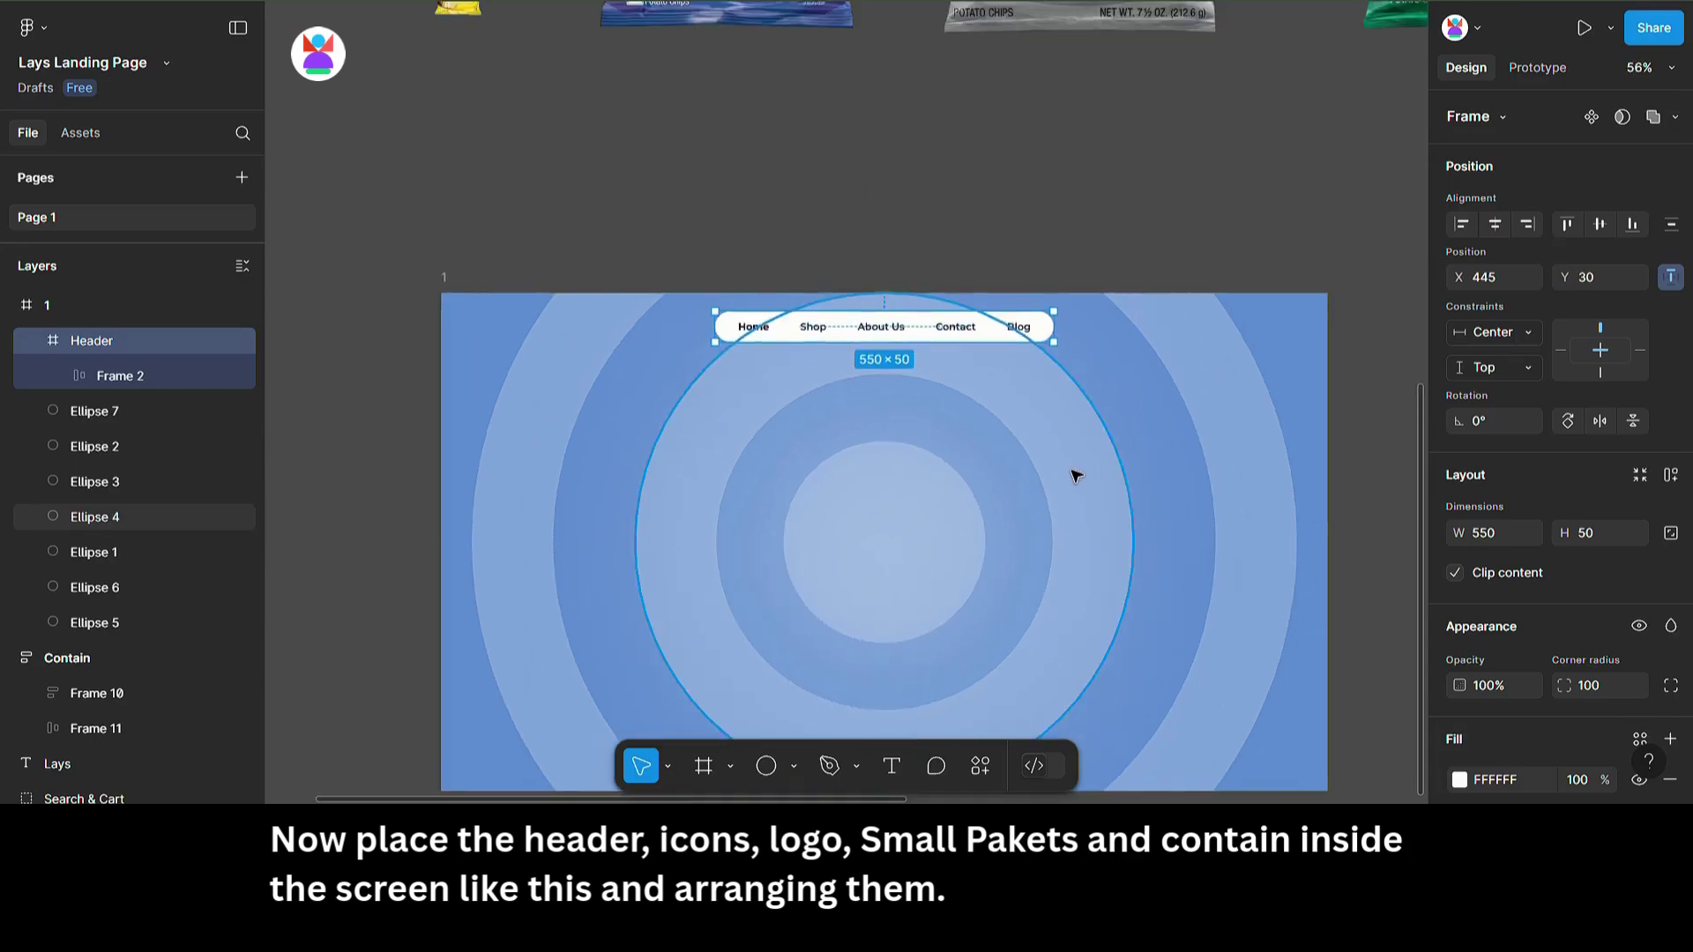
# Step: Place the Lays logo text inside frame 1, left of the header bar at about X 112, Y 21
pyautogui.click(1305, 311)
pyautogui.moveTo(1248, 324); pyautogui.dragTo(1194, 661)
pyautogui.moveTo(924, 60); pyautogui.dragTo(696, 609)
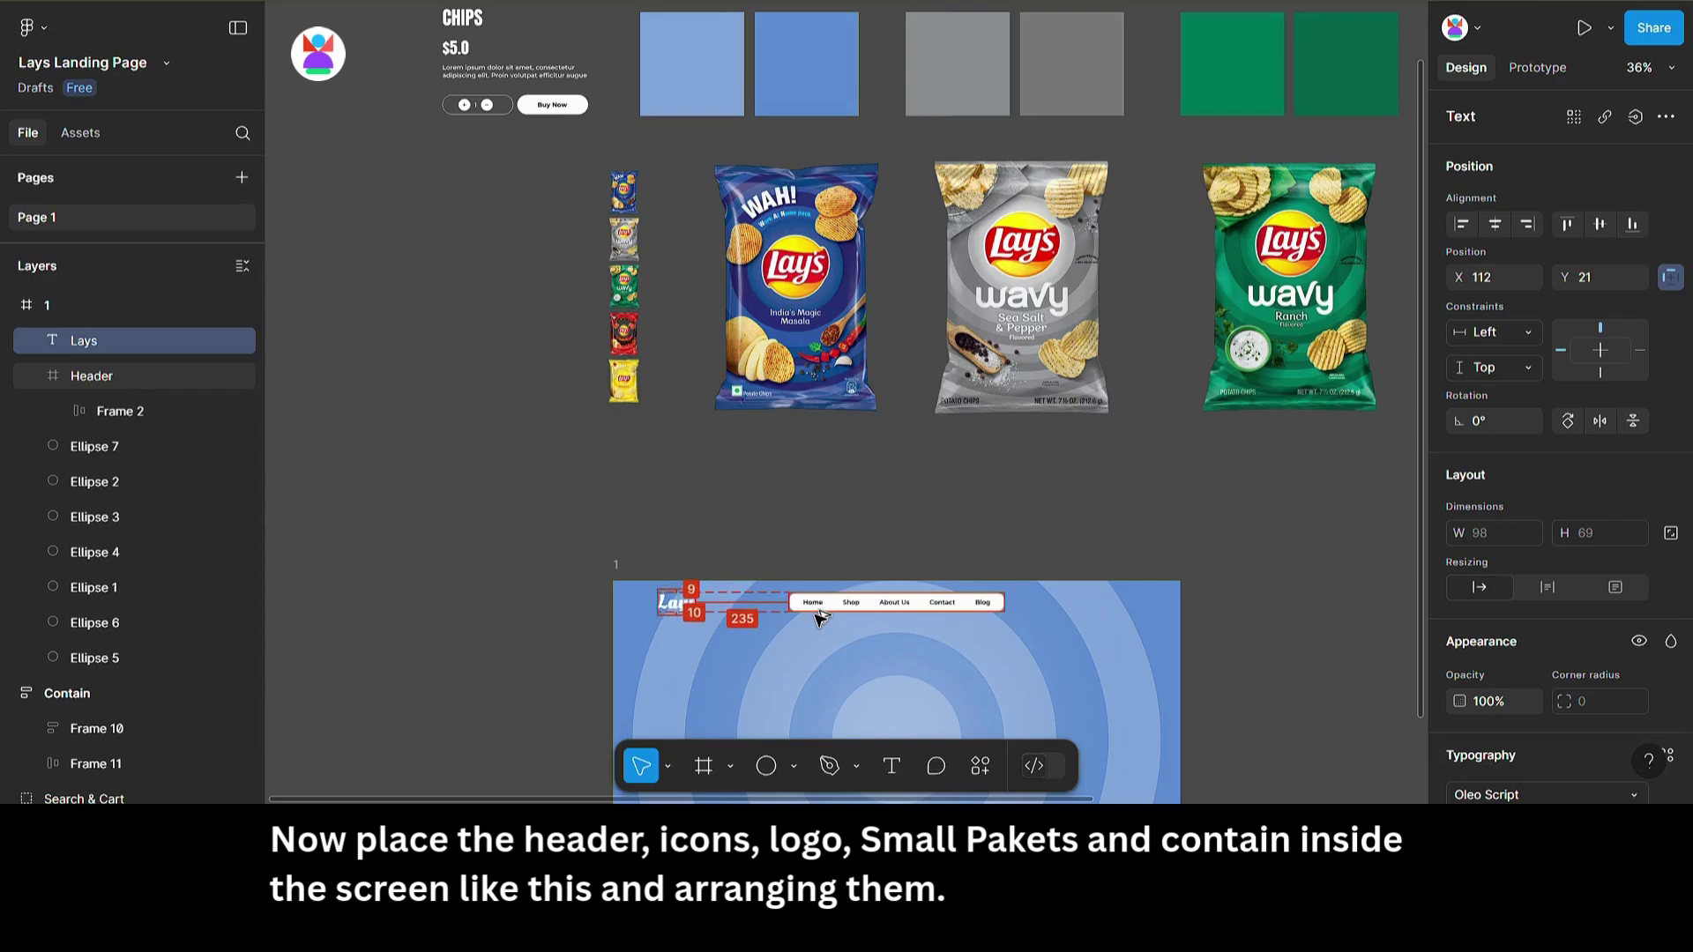
# Step: Nudge the Lays logo left to X 100
pyautogui.press('Left')
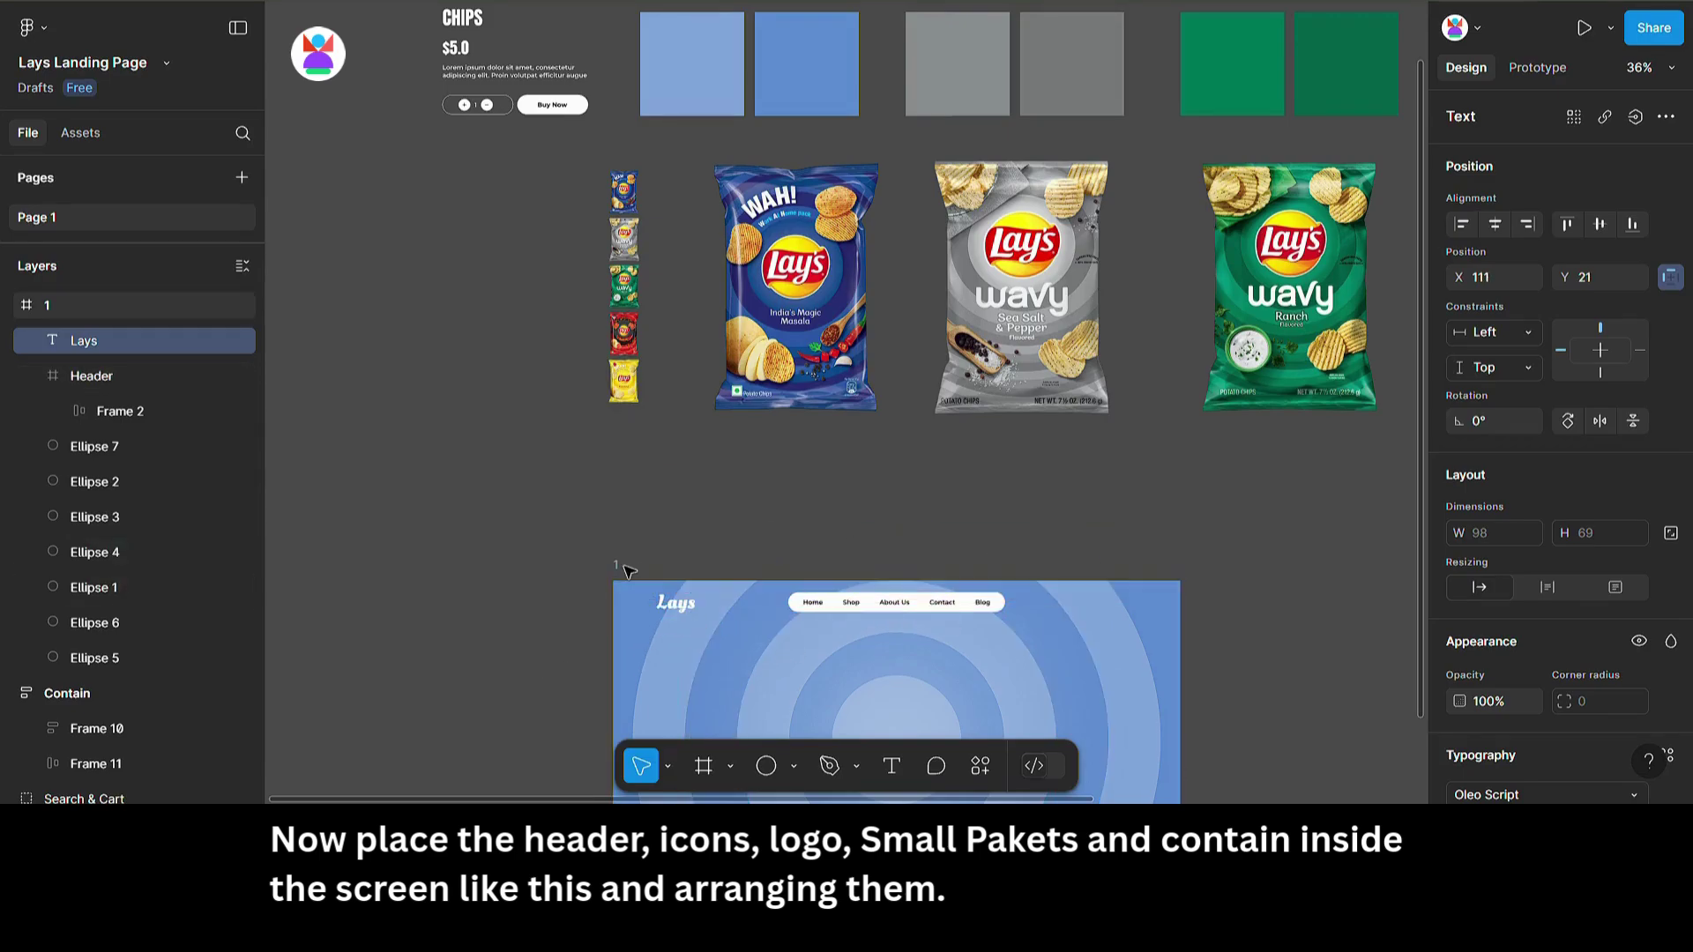
pyautogui.press('Left')
pyautogui.press('Left')
pyautogui.press('Left')
pyautogui.press('Left')
pyautogui.press('Left')
pyautogui.press('Left')
pyautogui.press('Left')
pyautogui.press('Left')
pyautogui.press('Left')
pyautogui.press('Left')
pyautogui.press('Left')
pyautogui.click(888, 522)
# Step: Move the Search & Cart icon group into the upper-right corner of frame 1, level with the header bar
pyautogui.scroll(-2, 721, 499)
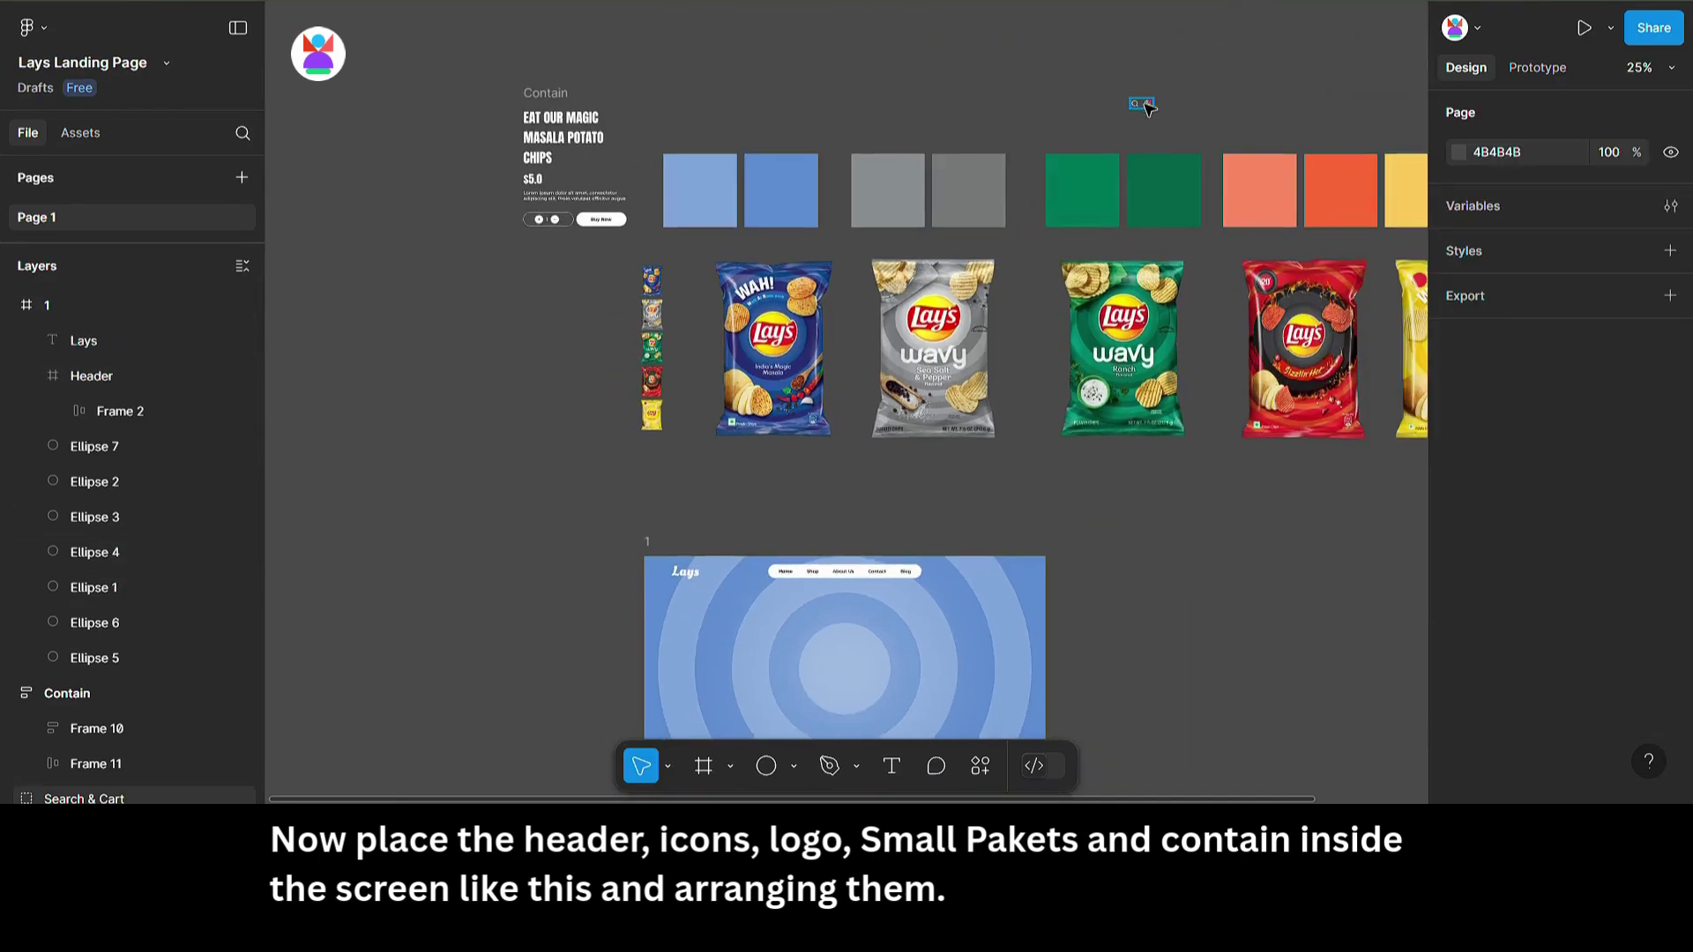
pyautogui.moveTo(1147, 106); pyautogui.dragTo(1032, 571)
pyautogui.click(1163, 604)
pyautogui.scroll(-2, 1091, 447)
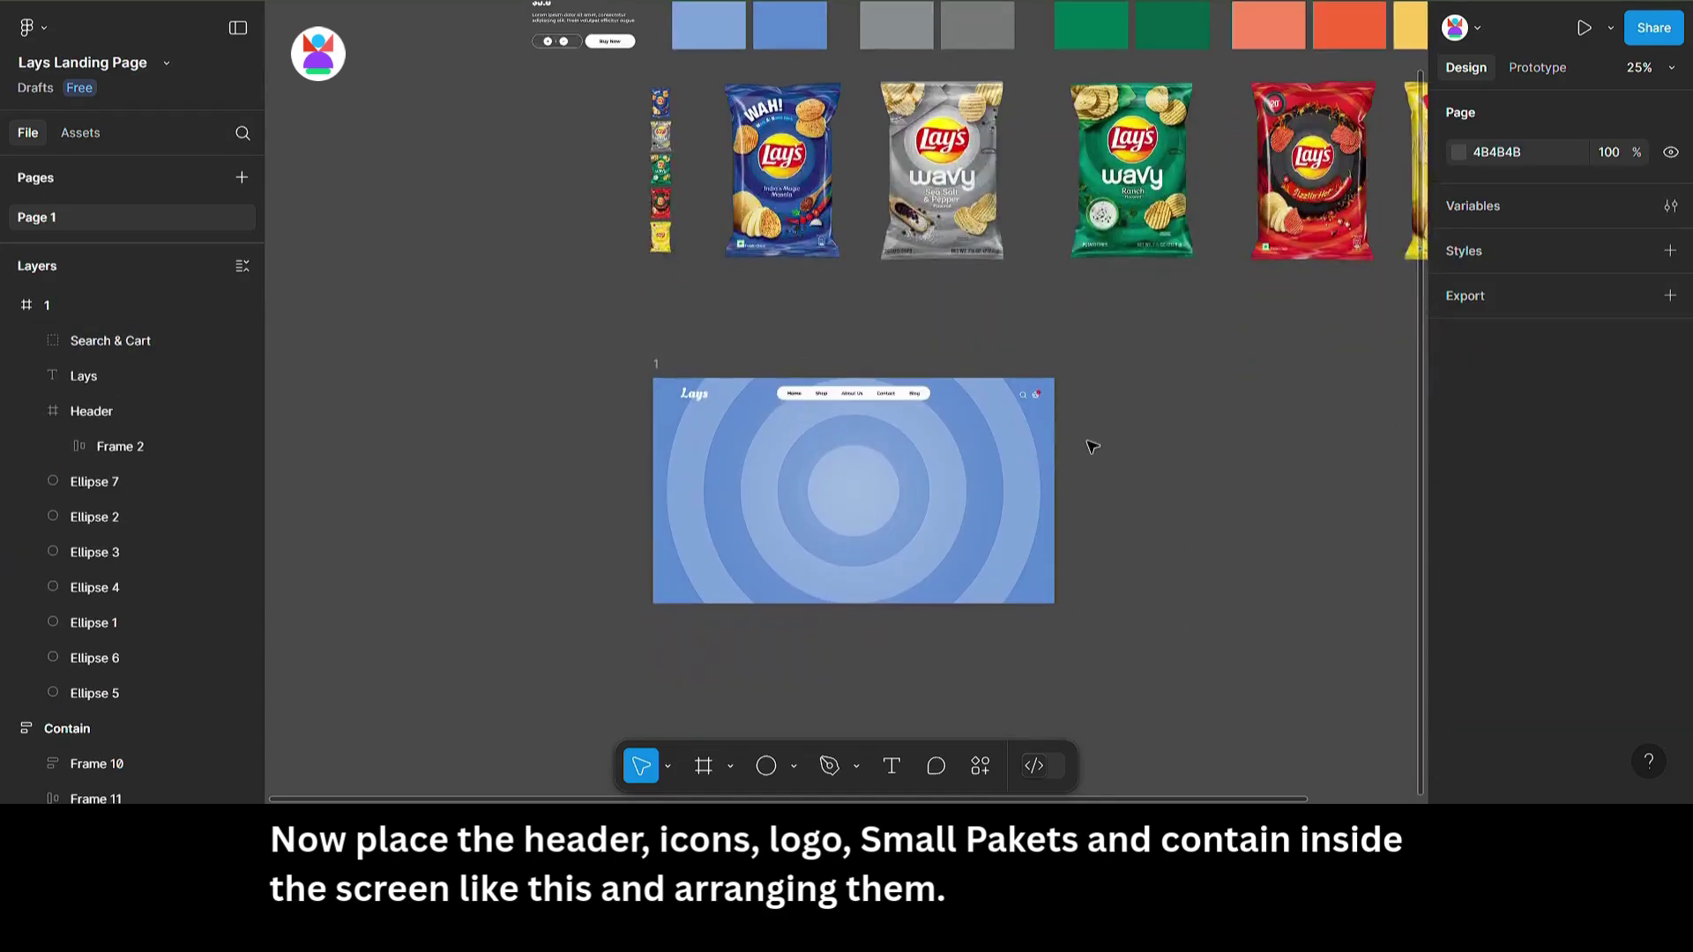
# Step: Nudge the Search & Cart icons to X 1294, Y 40, aligning them vertically with the header bar
pyautogui.scroll(4, 1067, 437)
pyautogui.click(995, 355)
pyautogui.press('alt')
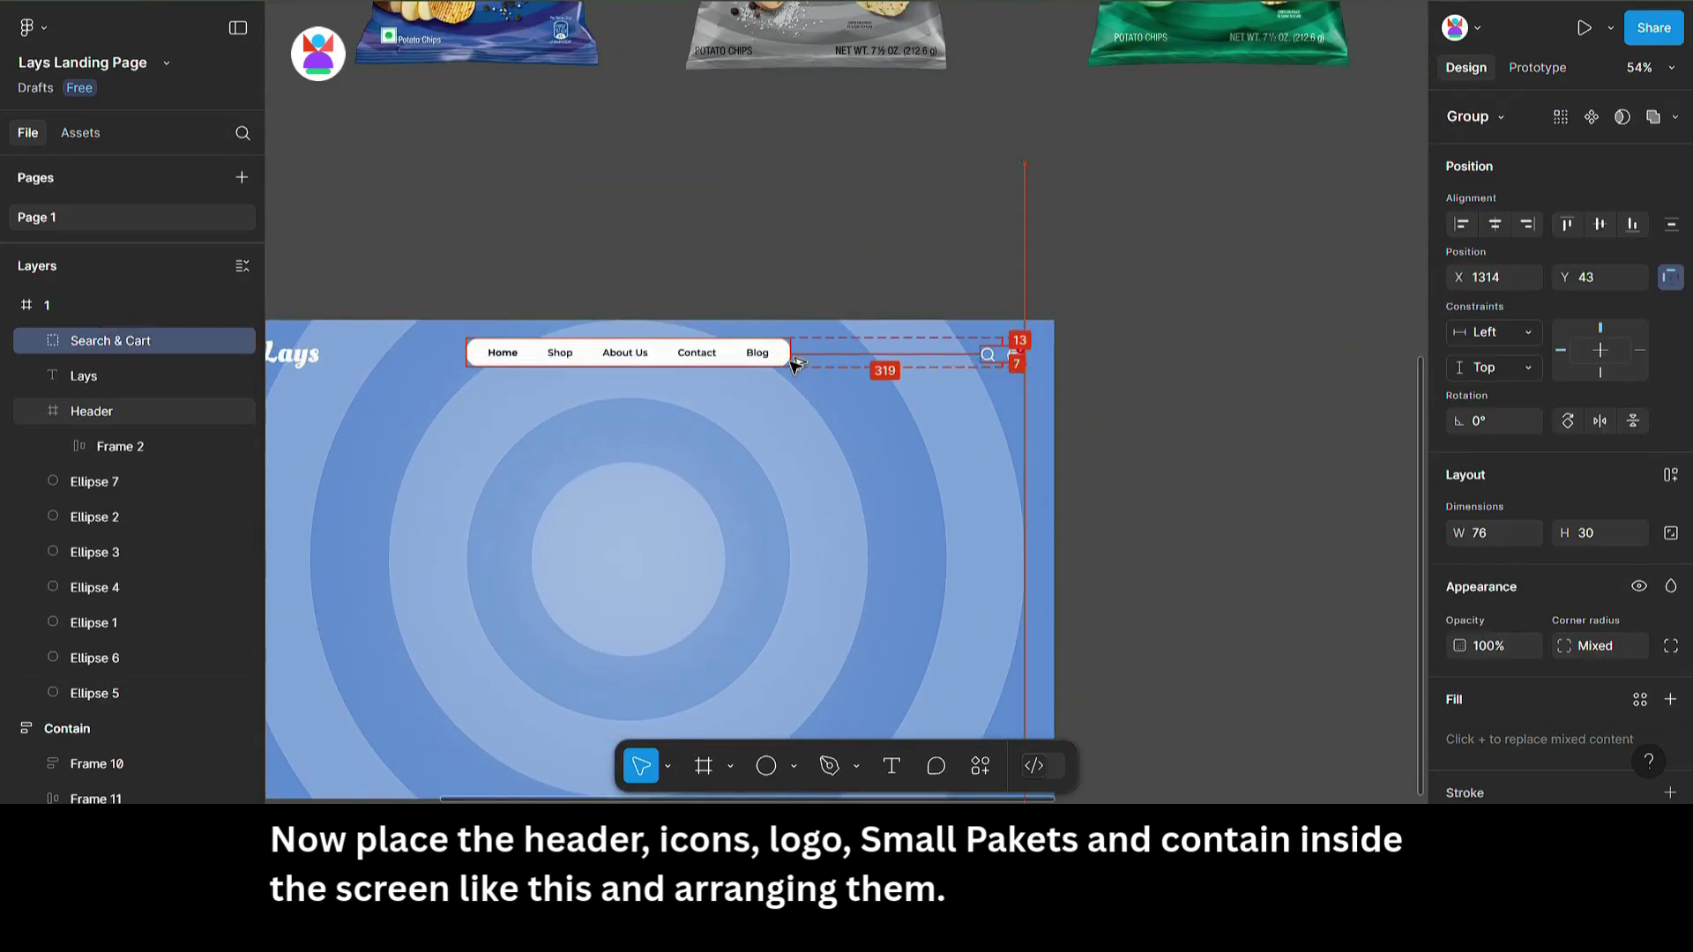
pyautogui.press('Up')
pyautogui.press('Up')
pyautogui.press('Up')
pyautogui.press('alt')
pyautogui.hotkey('shift', 'Left')
pyautogui.hotkey('shift', 'Left')
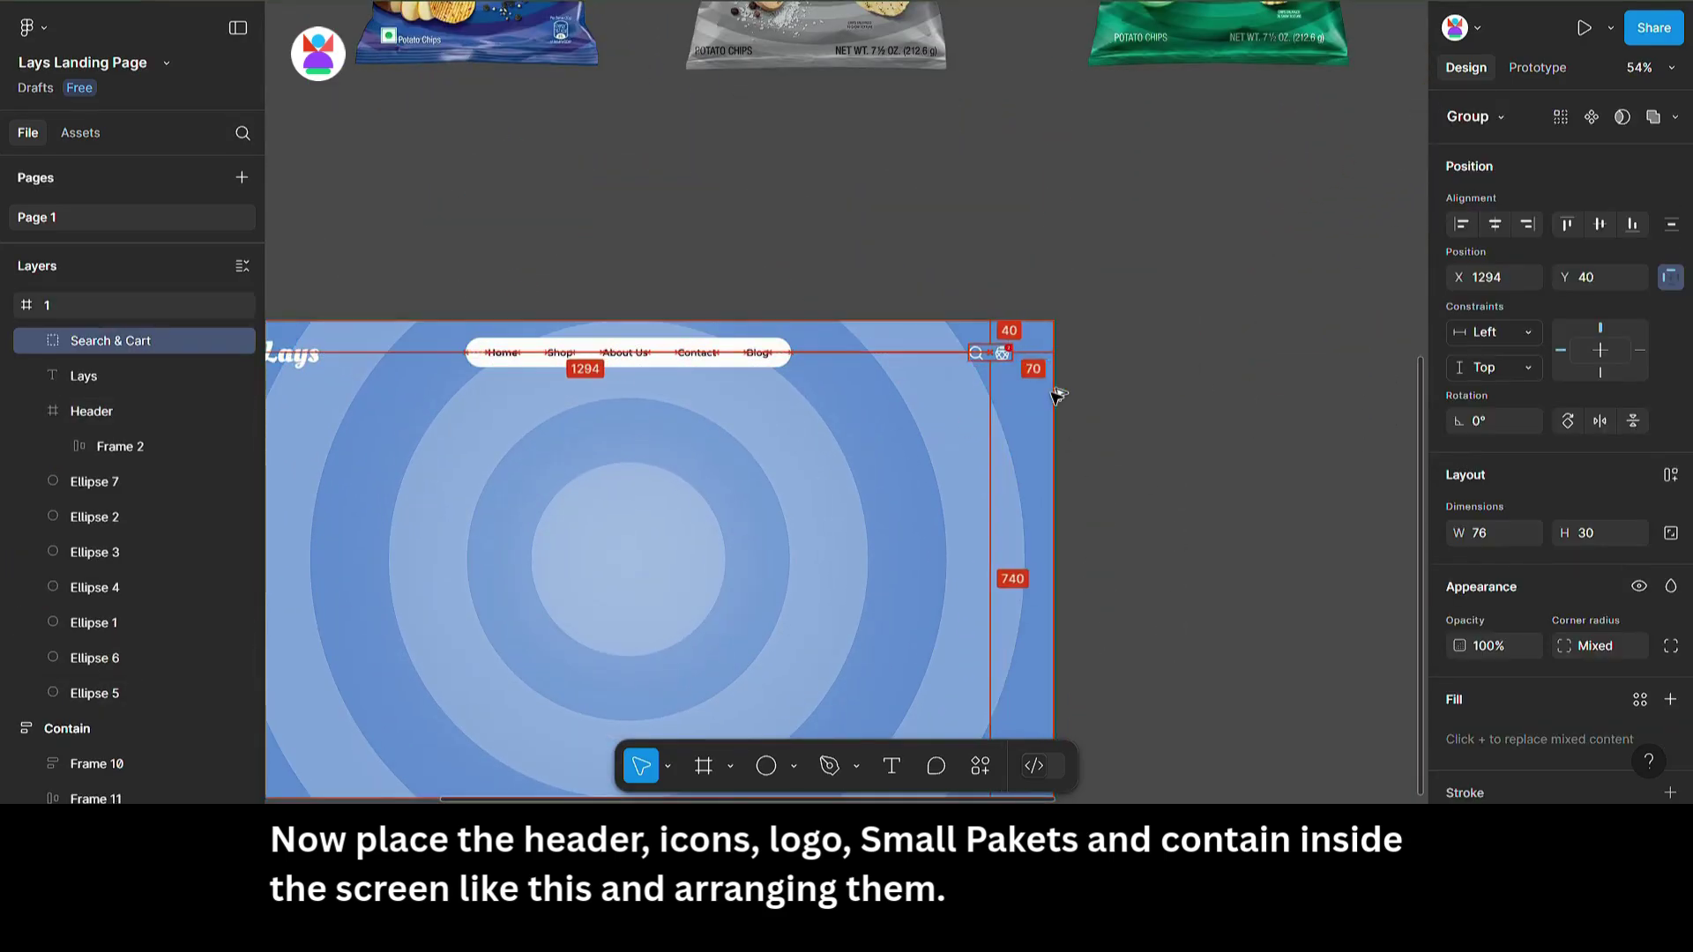
pyautogui.click(1240, 393)
# Step: Move the Contain text block into frame 1, align it under the logo at X 100 and centre it vertically
pyautogui.scroll(-4, 1239, 393)
pyautogui.scroll(1, 1247, 393)
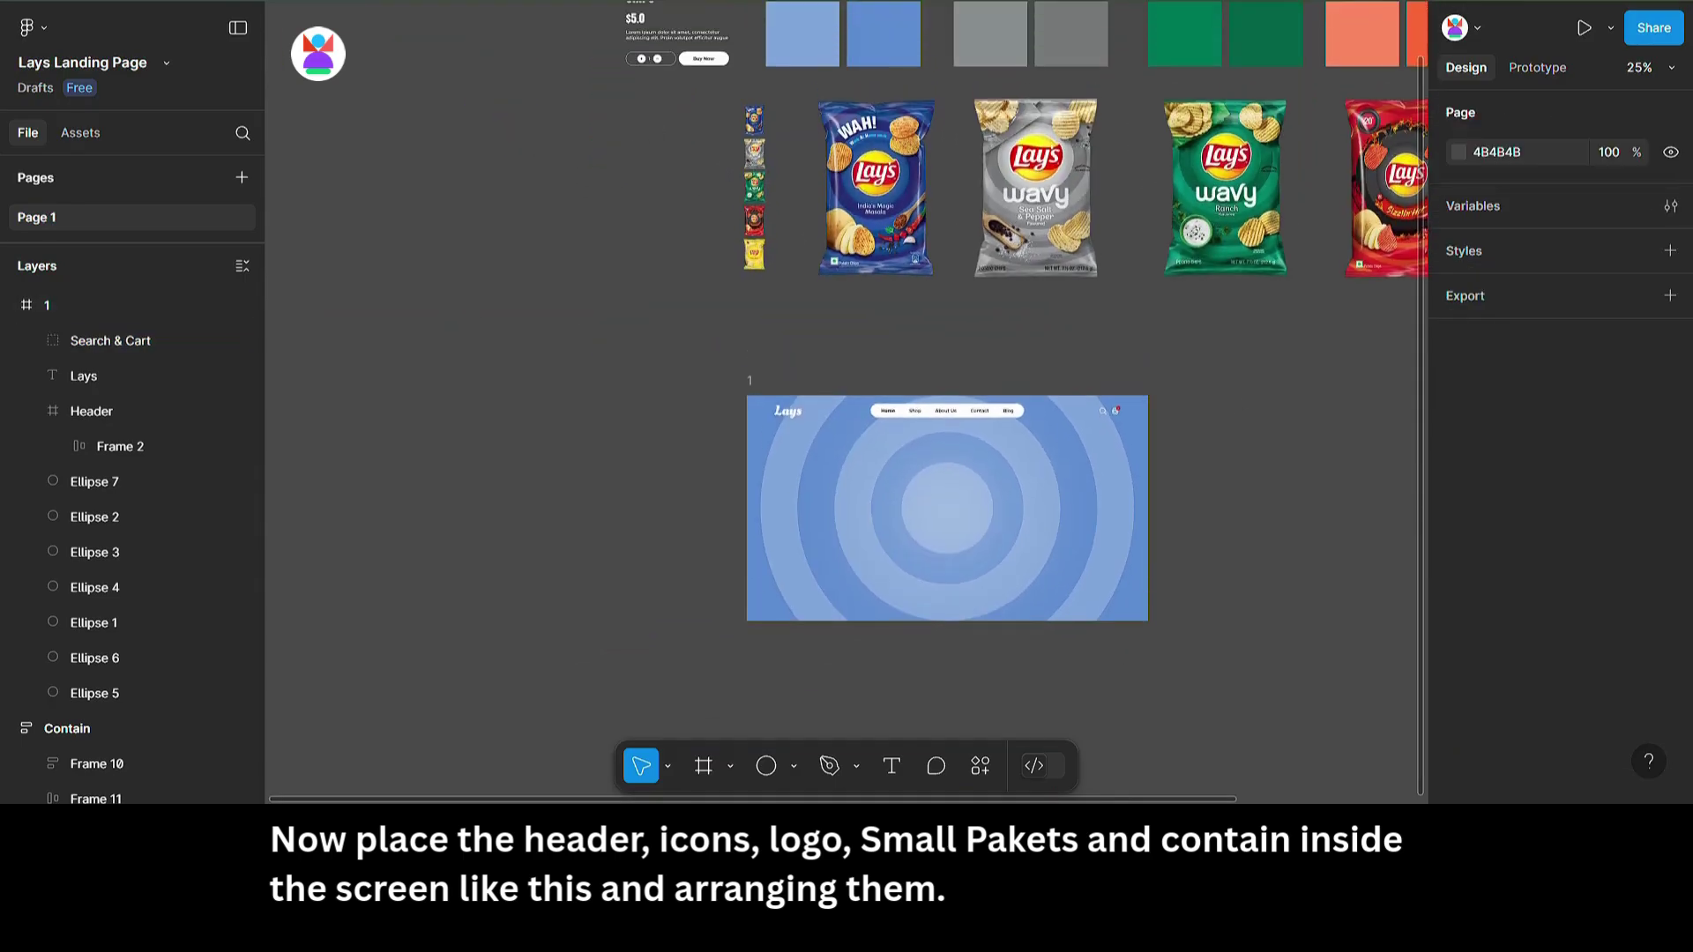
pyautogui.scroll(1, 649, 37)
pyautogui.click(659, 156)
pyautogui.moveTo(651, 64); pyautogui.dragTo(818, 638)
pyautogui.scroll(3, 925, 579)
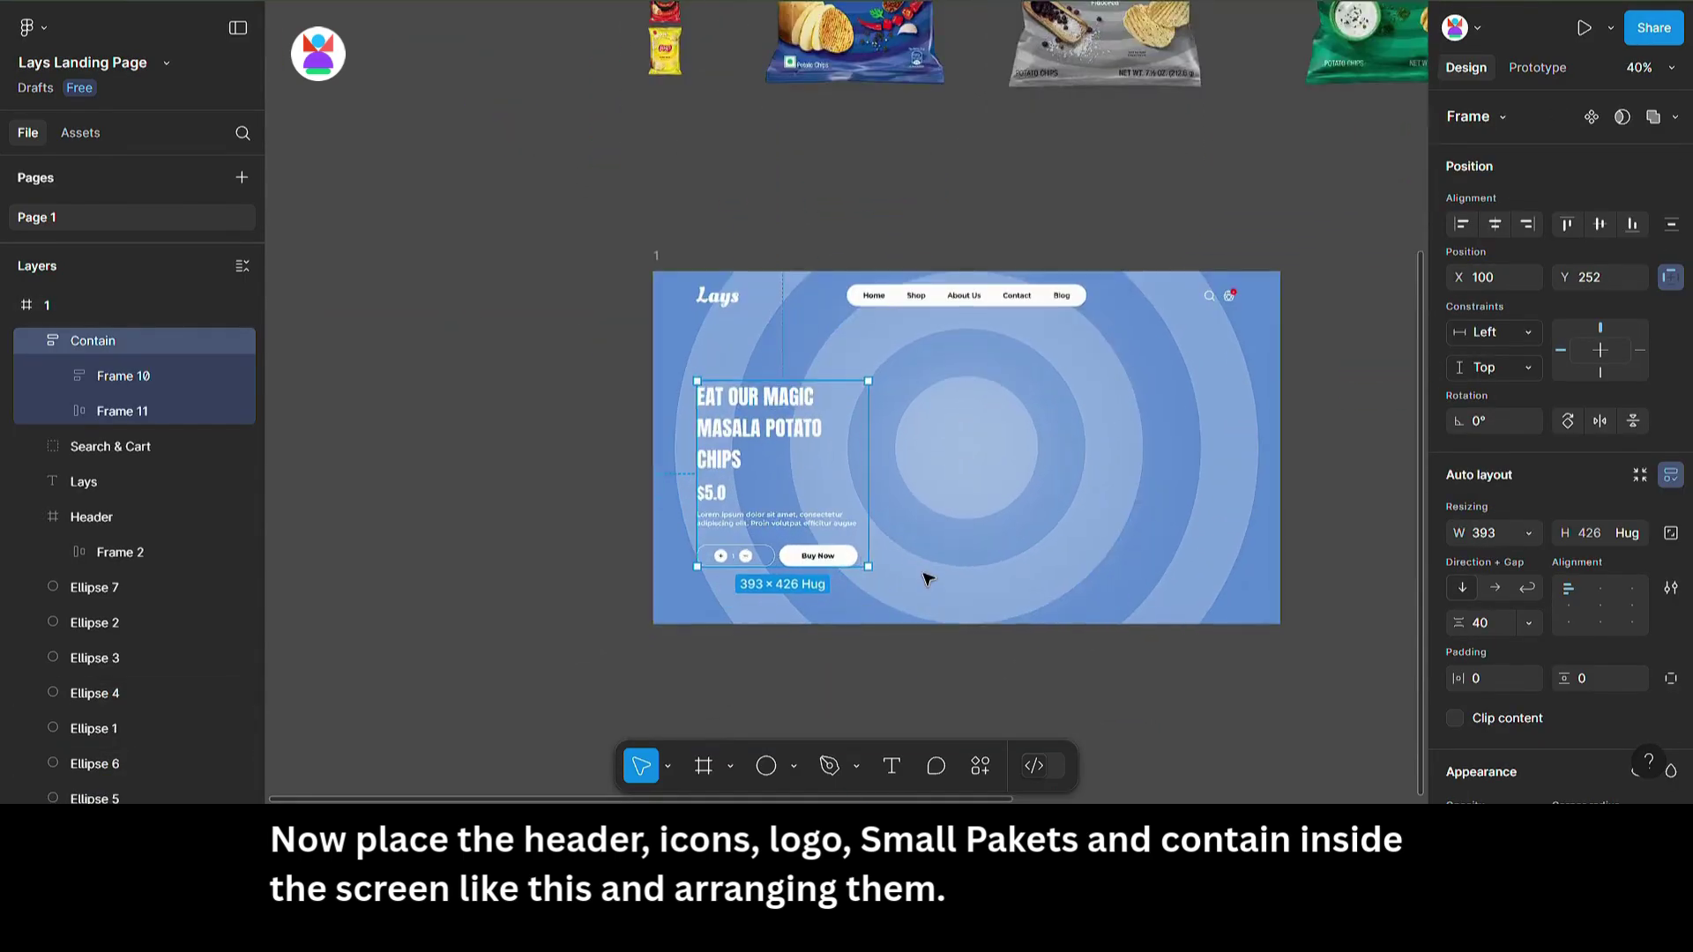
pyautogui.scroll(1, 926, 579)
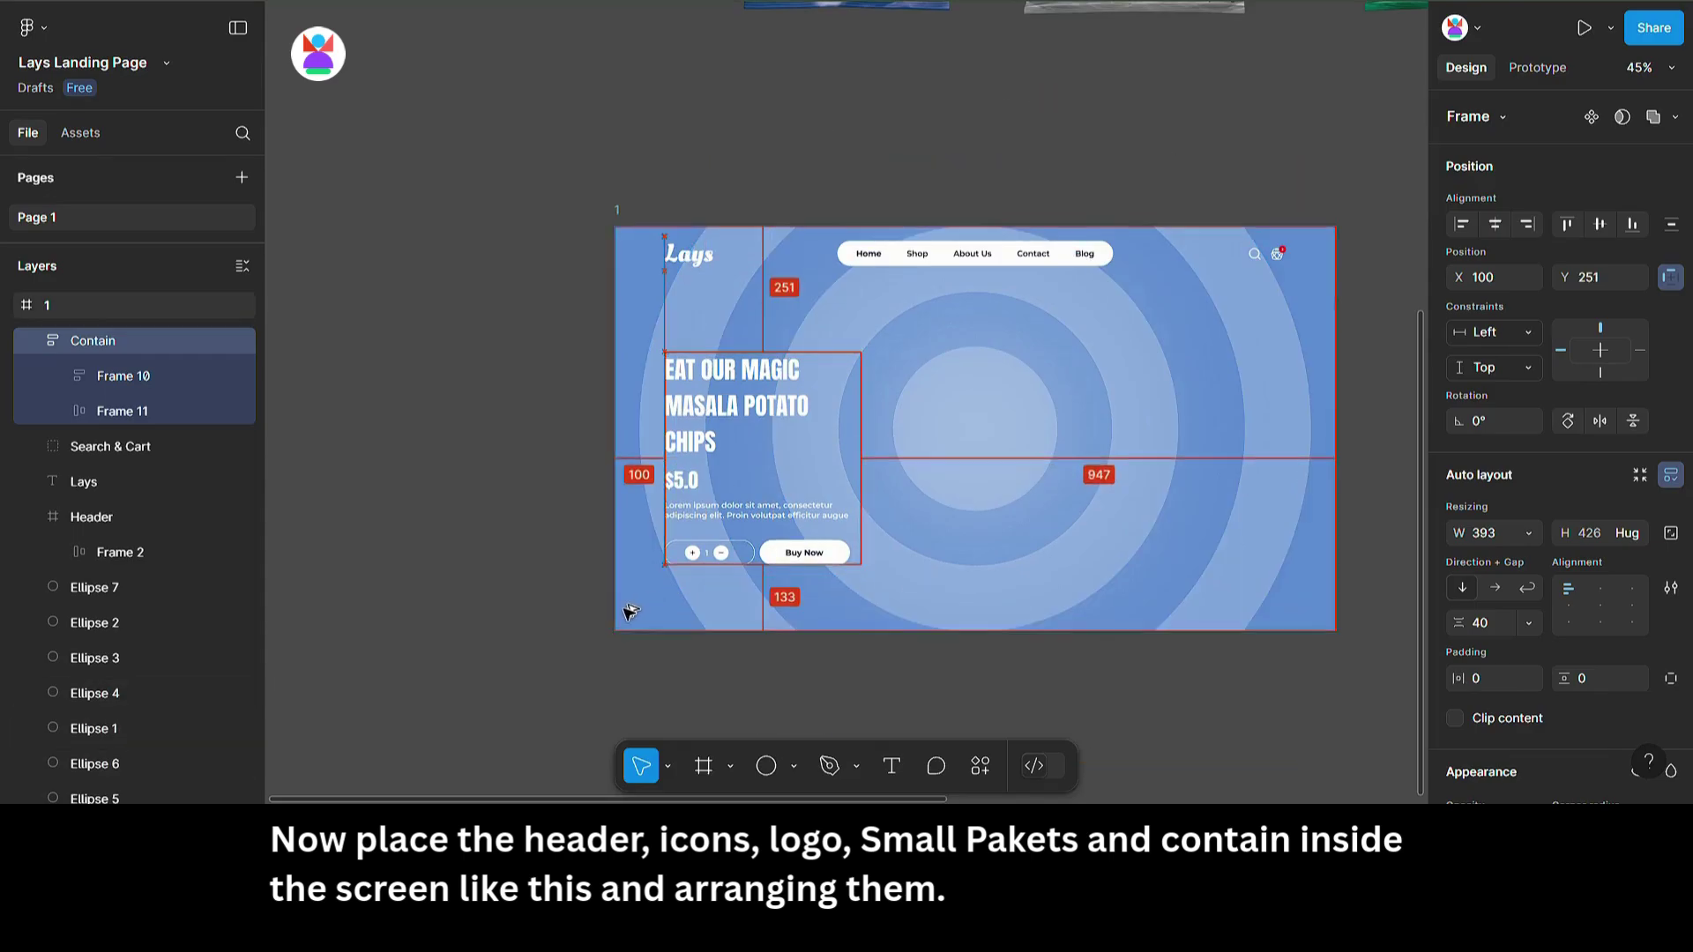
pyautogui.click(1599, 224)
pyautogui.scroll(-5, 524, 491)
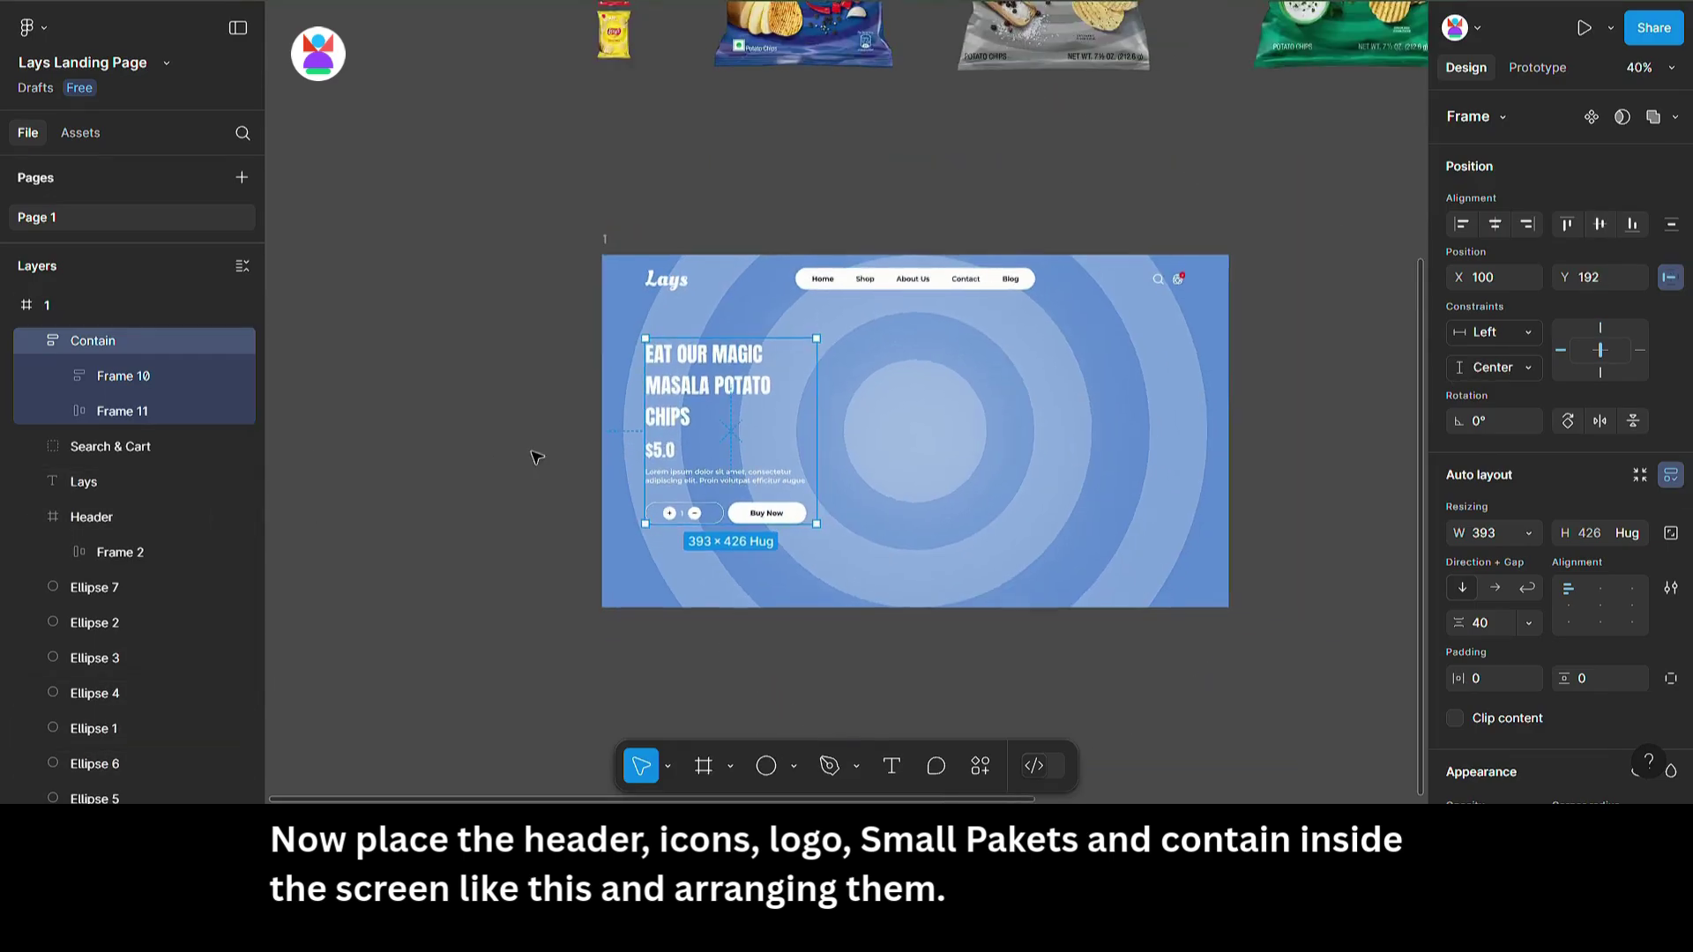
pyautogui.click(1232, 484)
# Step: Move the five small packet images together into frame 1 as a vertically centred column 100 px from its right edge
pyautogui.moveTo(561, 56); pyautogui.dragTo(599, 223)
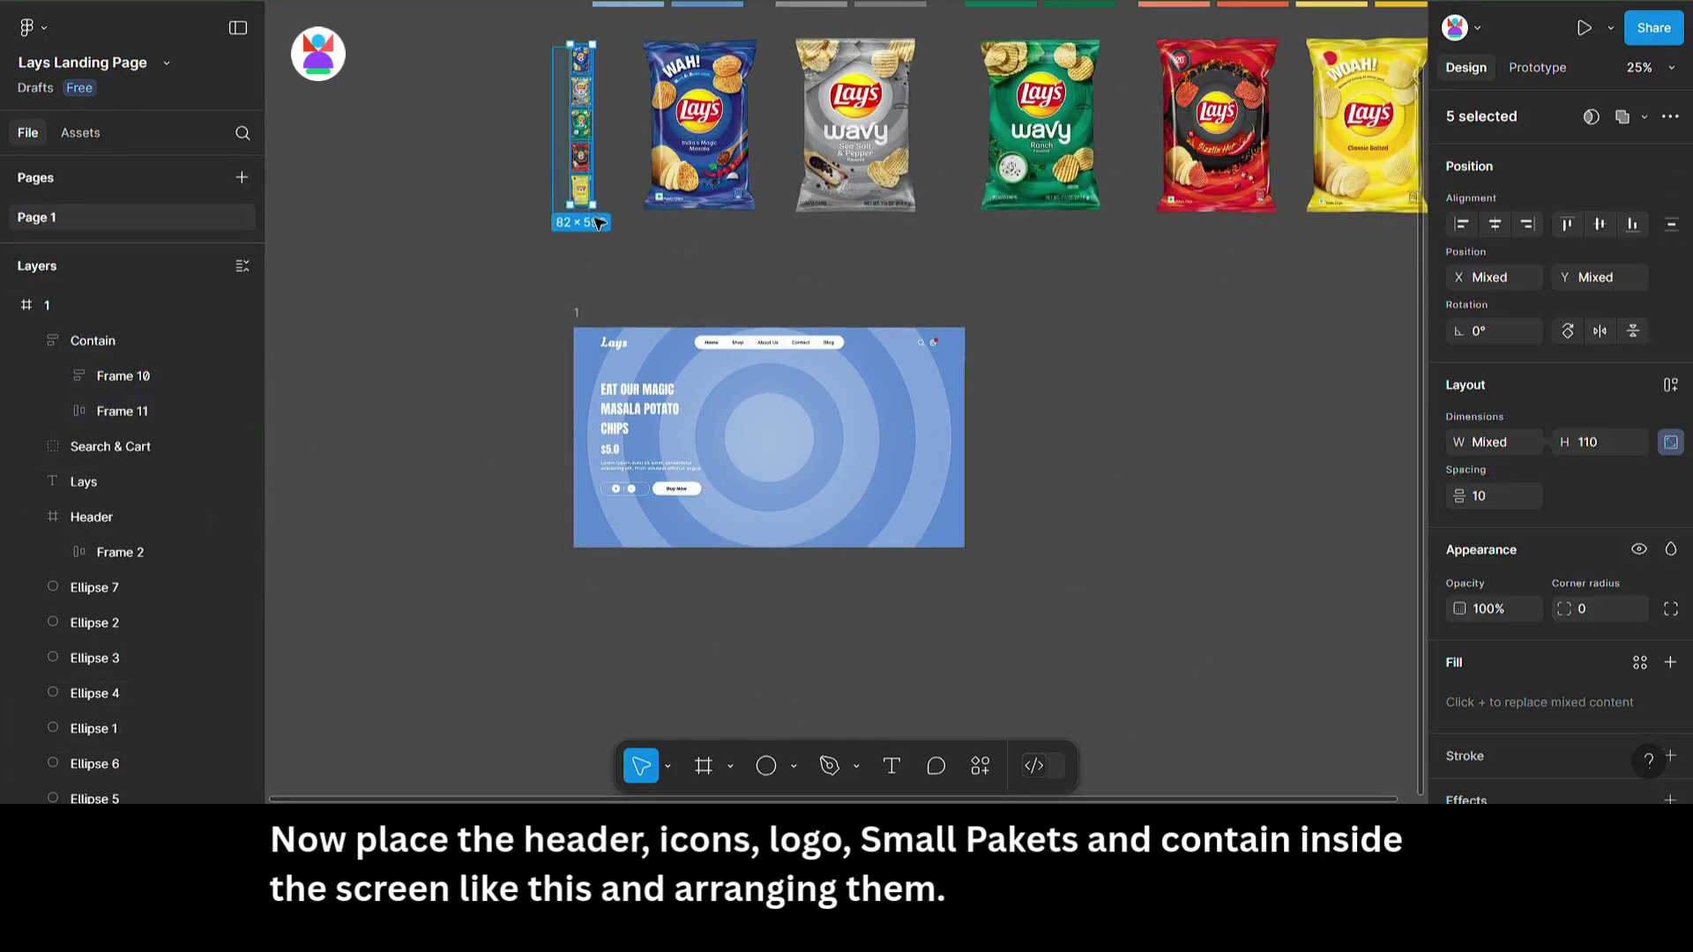
pyautogui.moveTo(589, 154); pyautogui.dragTo(931, 470)
pyautogui.scroll(3, 948, 529)
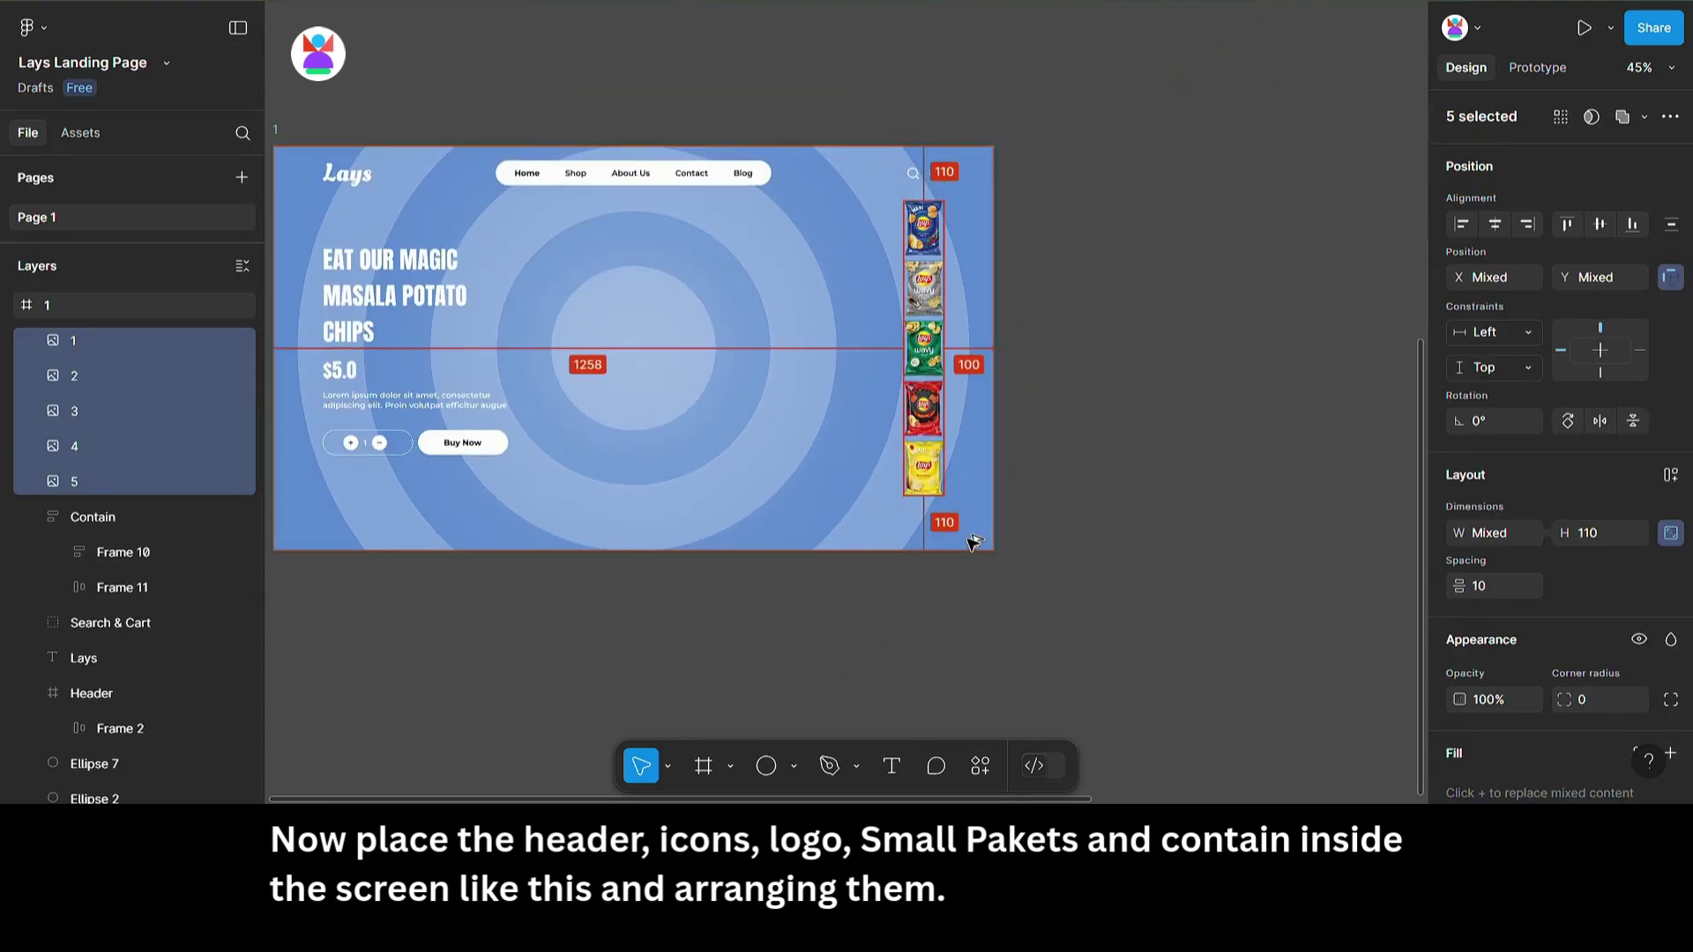
# Step: Shift the column of five small packets slightly down, leaving more space beneath the search and cart icons
pyautogui.moveTo(948, 185); pyautogui.dragTo(955, 210)
pyautogui.press('Up')
pyautogui.press('Up')
pyautogui.press('Up')
pyautogui.press('Up')
pyautogui.press('Up')
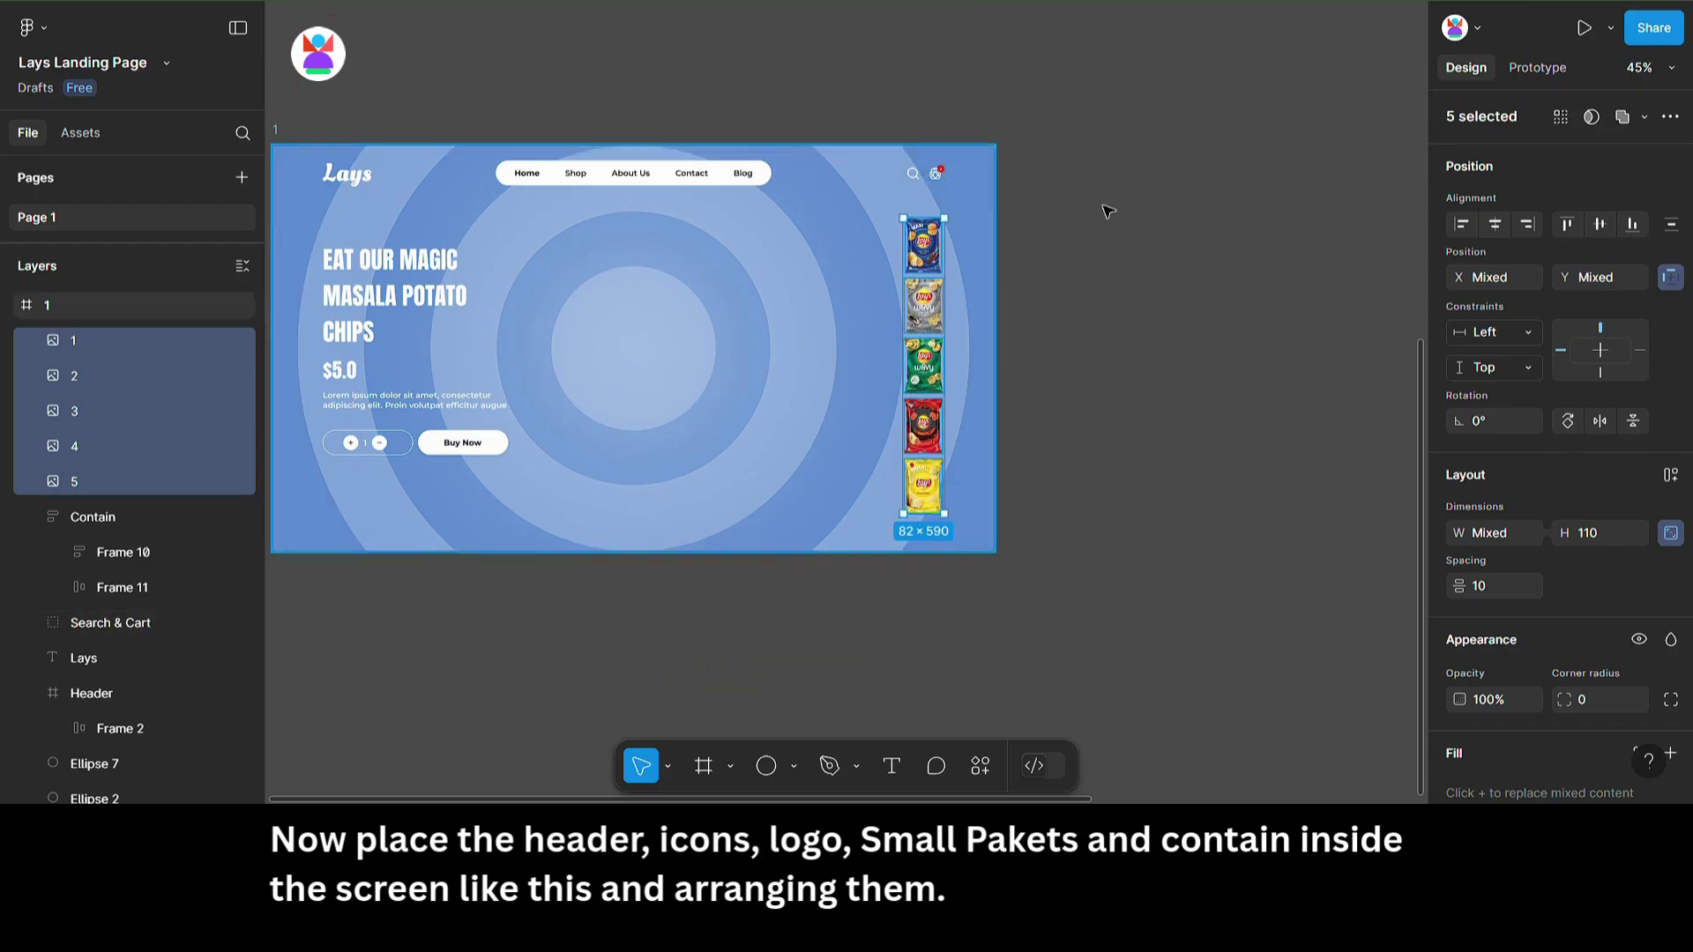
# Step: Add a drop shadow to the large blue packet with X -20, Y 20, blur 50 and a stronger opacity
pyautogui.click(1082, 477)
pyautogui.scroll(-1, 1082, 481)
pyautogui.scroll(-3, 1082, 480)
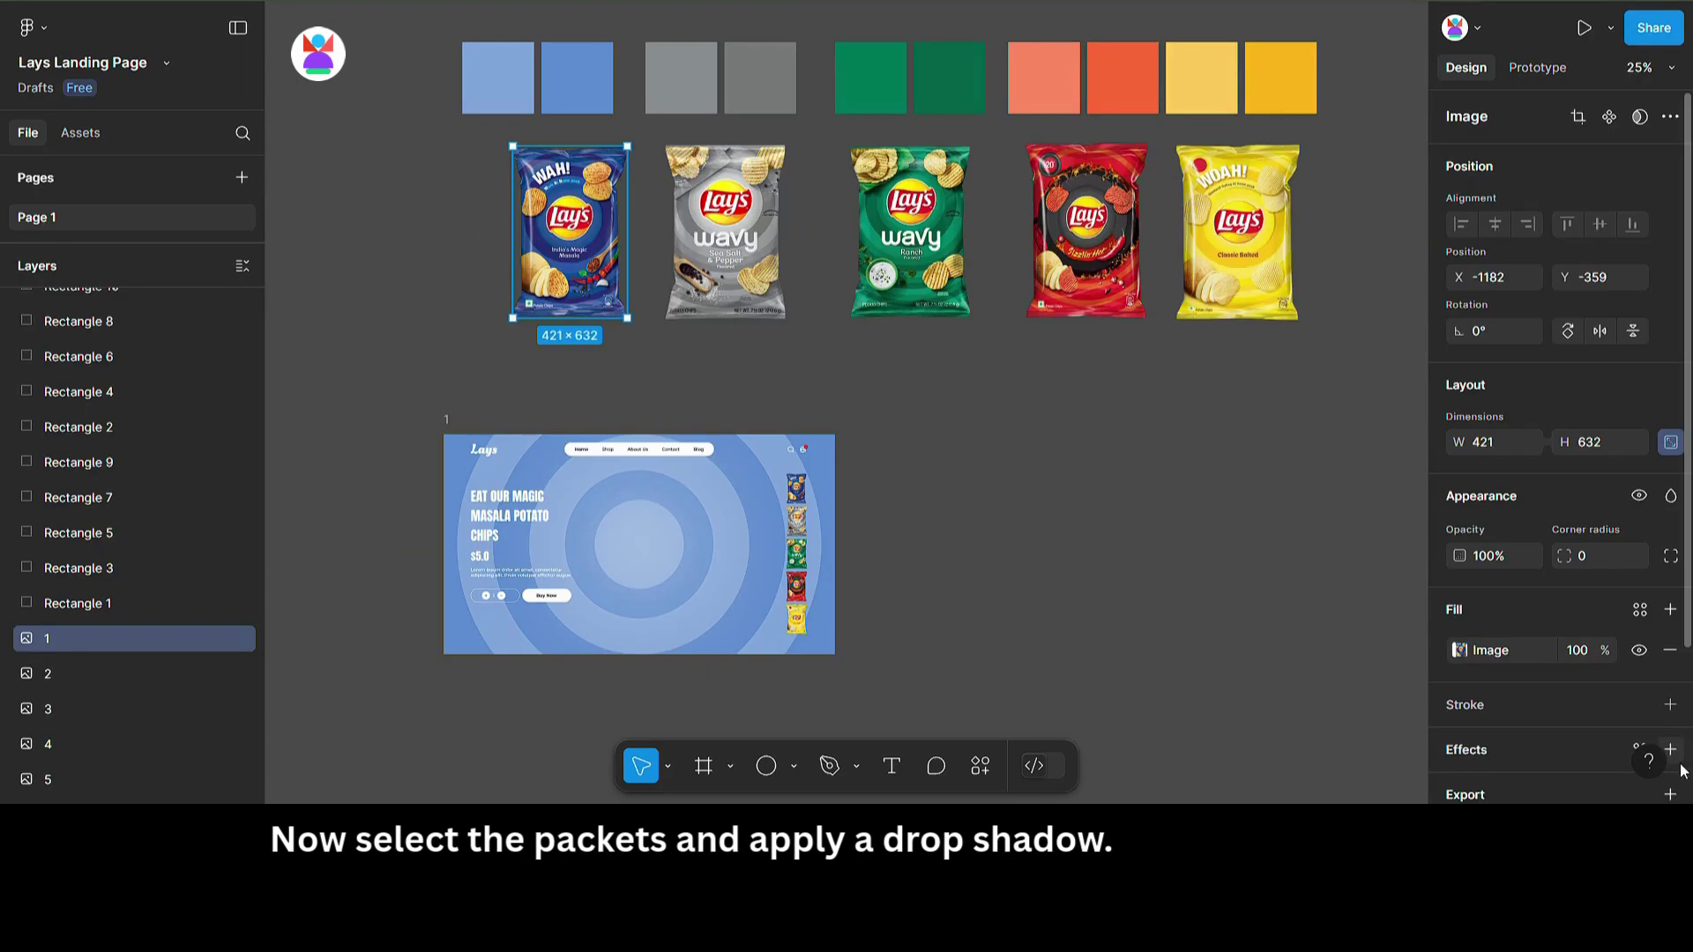
pyautogui.scroll(-2, 1472, 651)
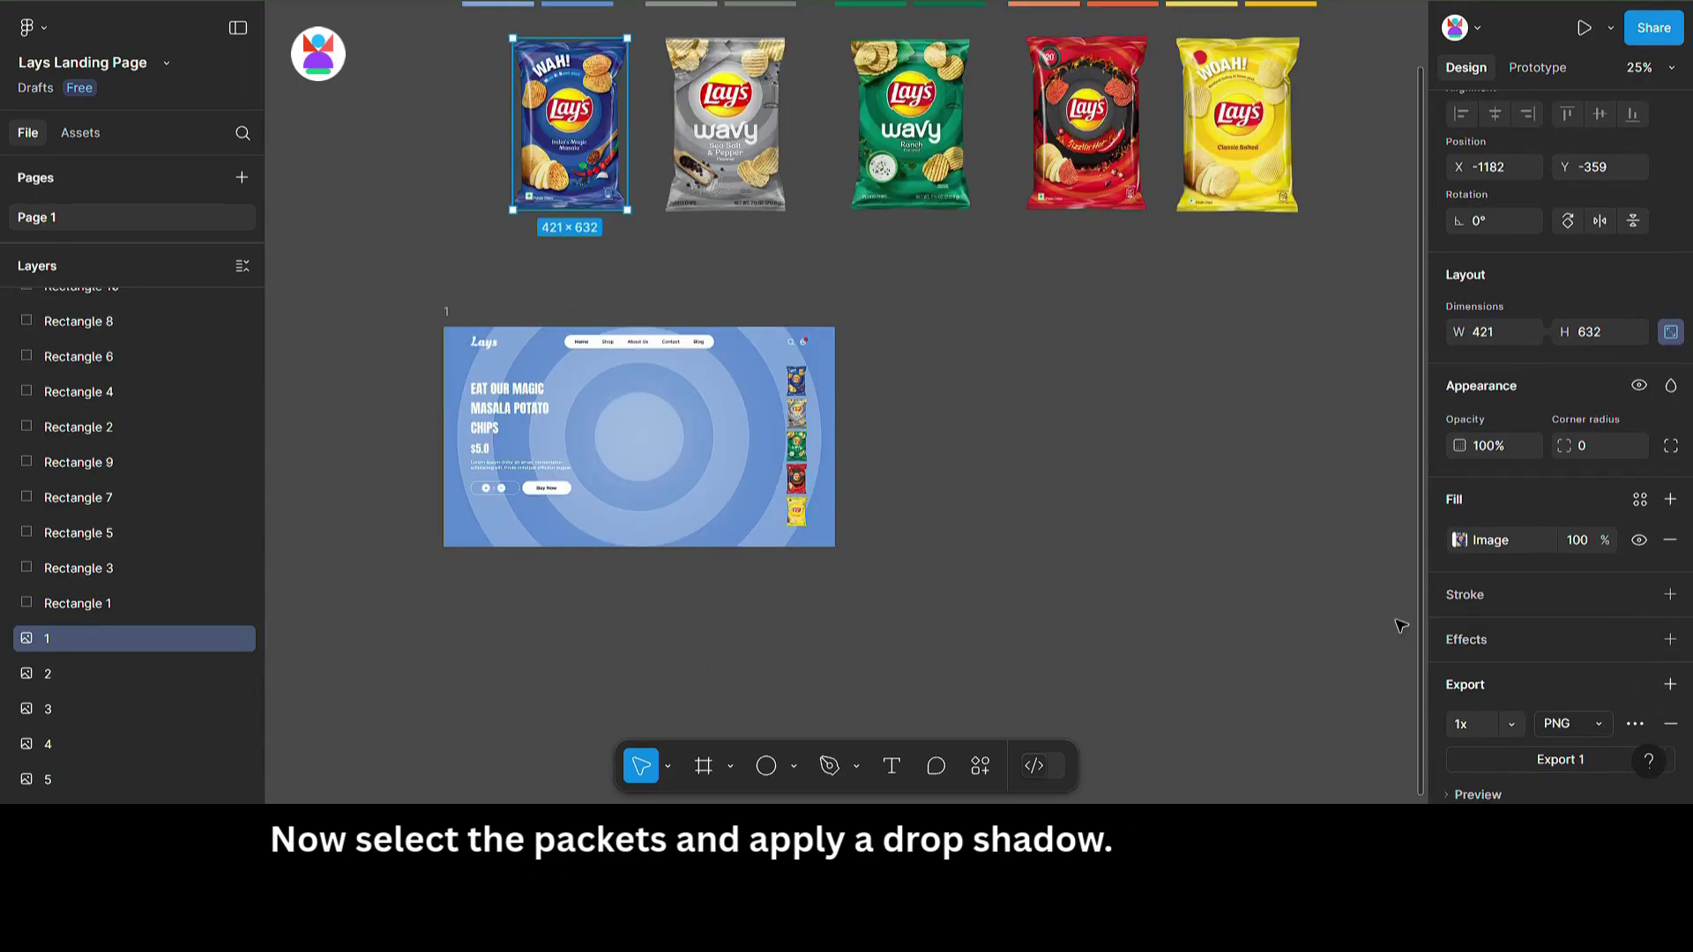
pyautogui.click(1473, 650)
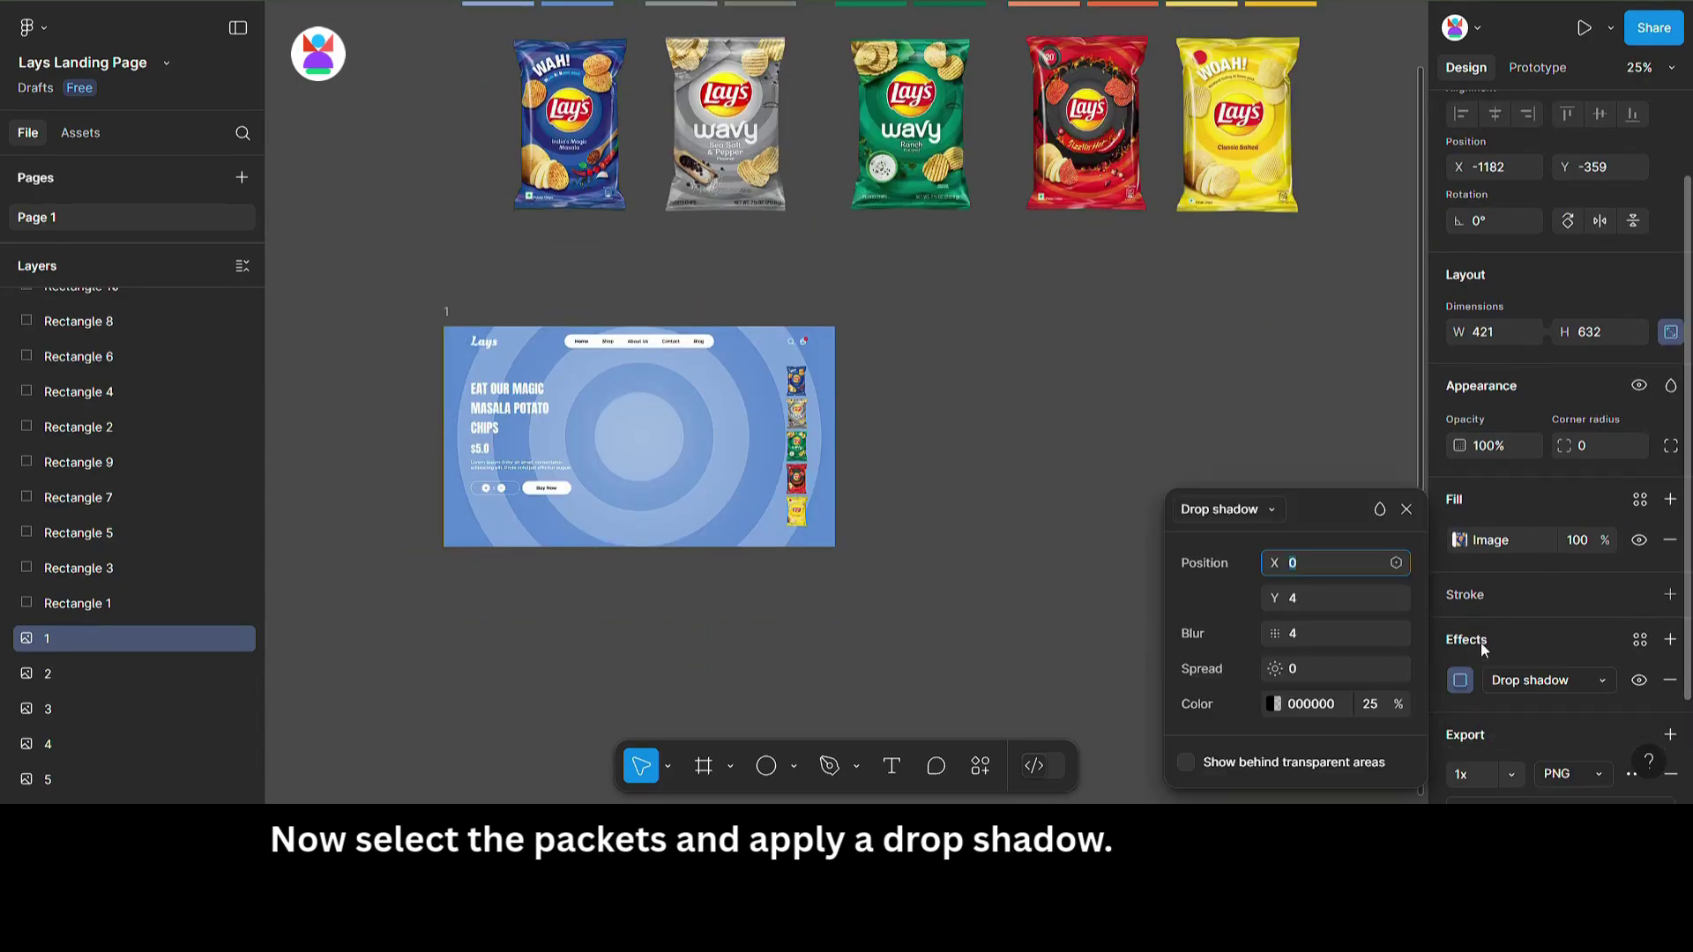
pyautogui.click(1301, 597)
pyautogui.write('20')
pyautogui.click(1298, 636)
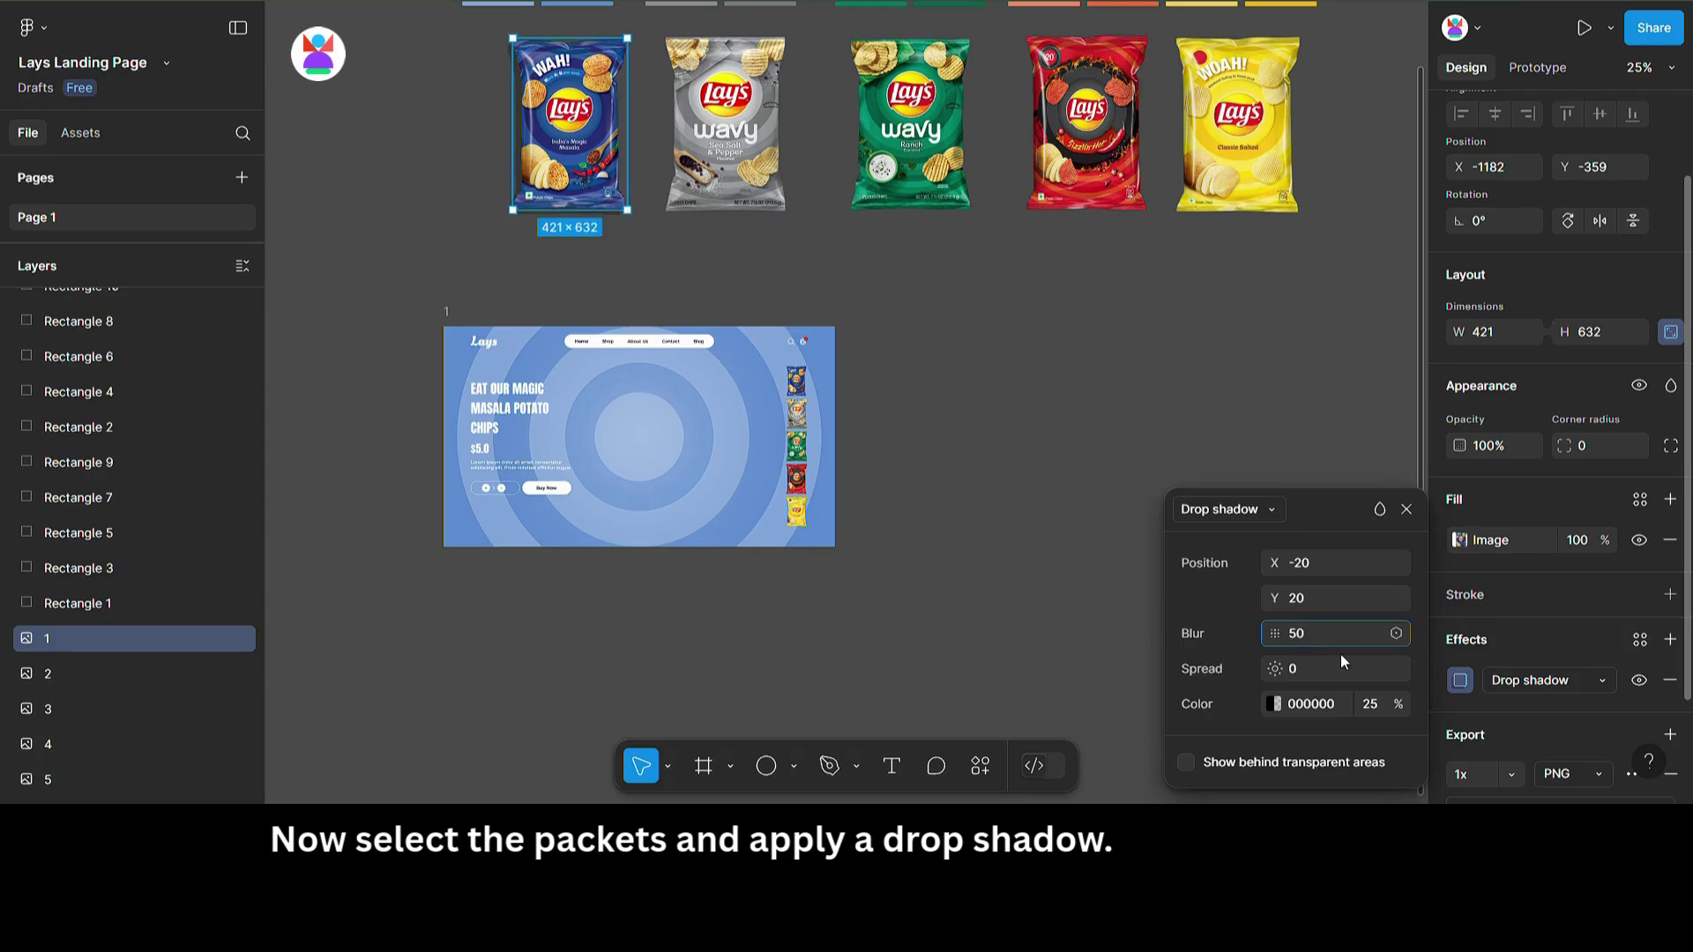
pyautogui.click(1373, 703)
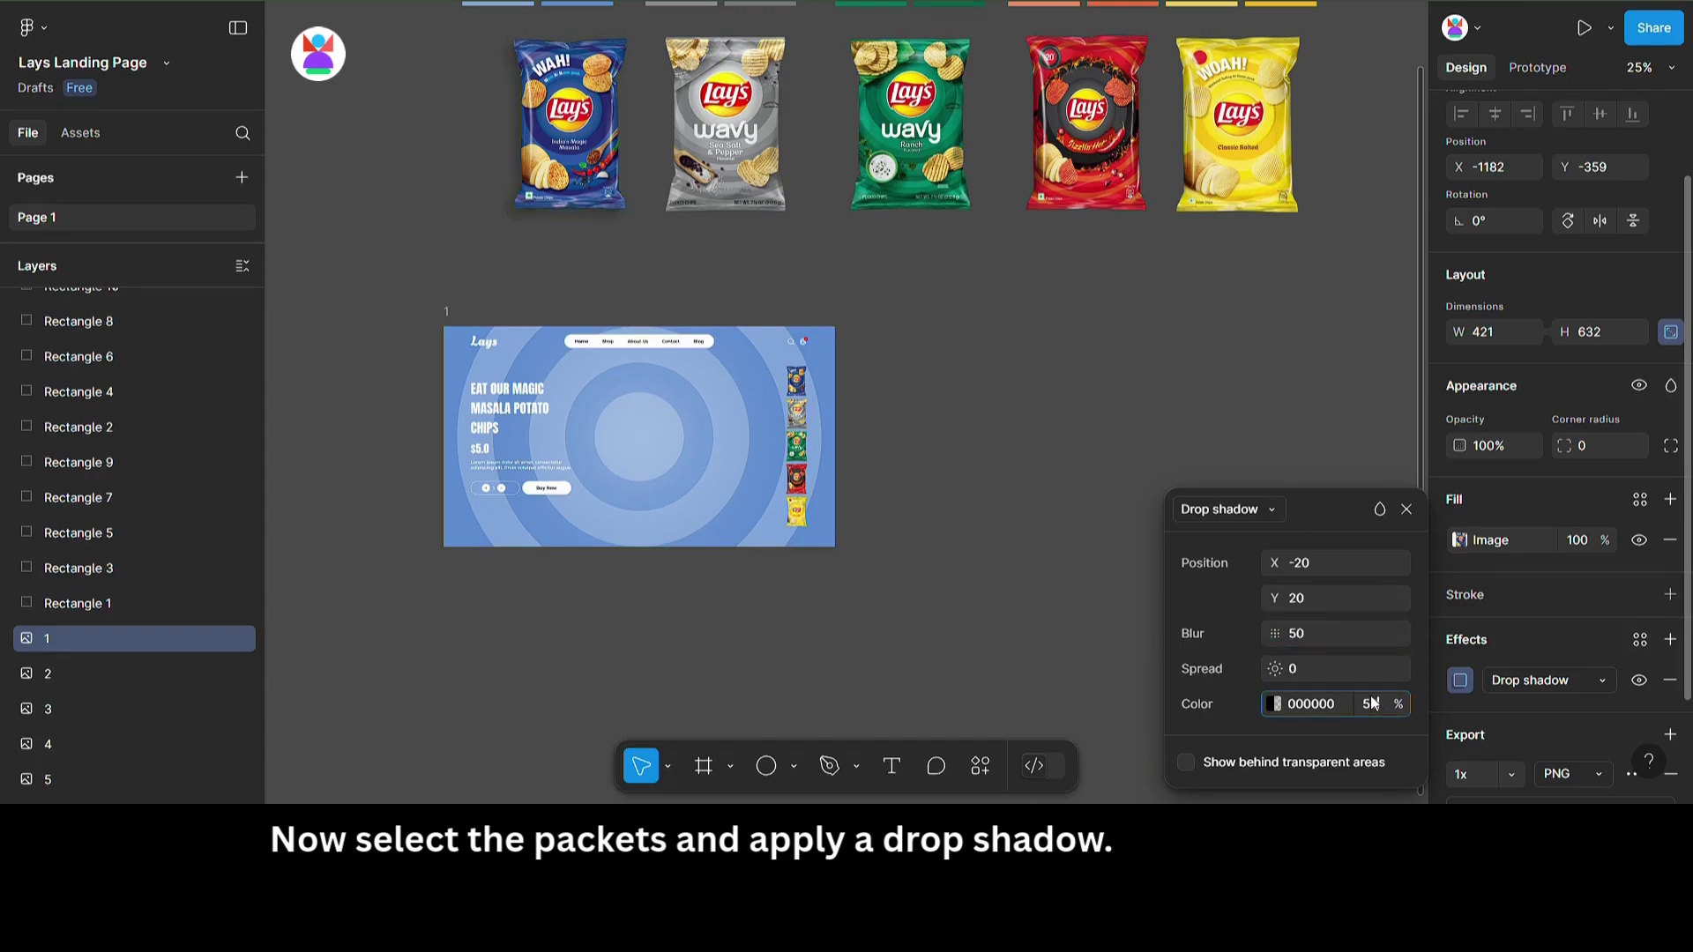
pyautogui.click(948, 372)
# Step: Copy the blue packet's drop shadow to the large grey, green, red and yellow packets
pyautogui.click(566, 133)
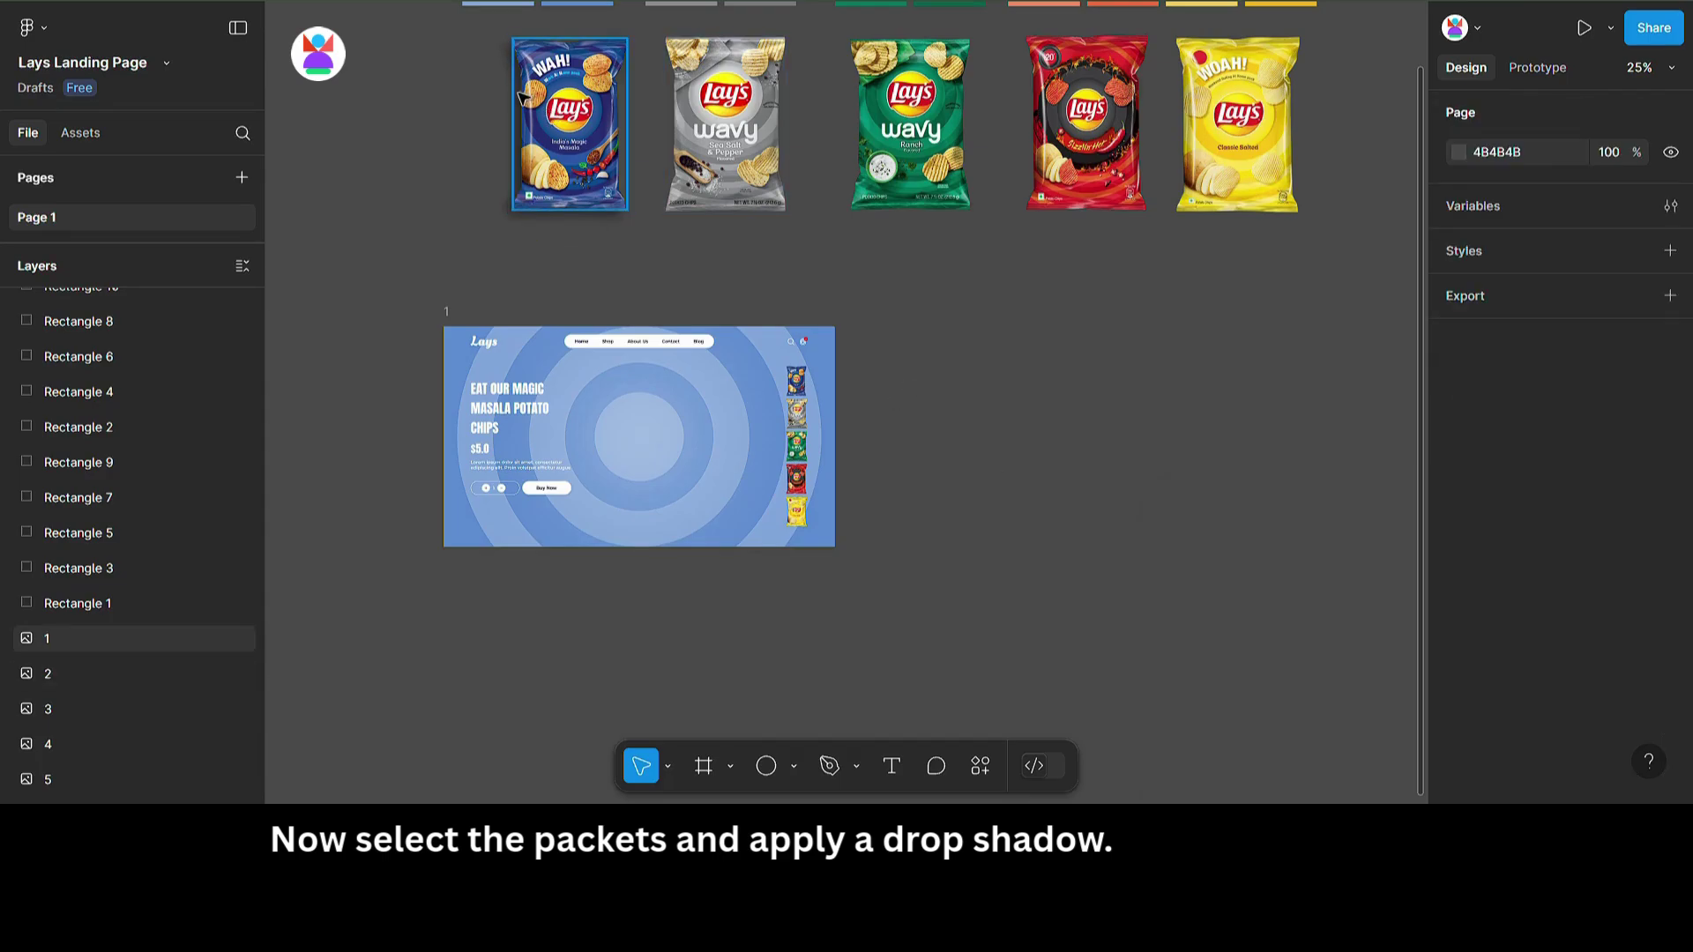
pyautogui.click(1475, 798)
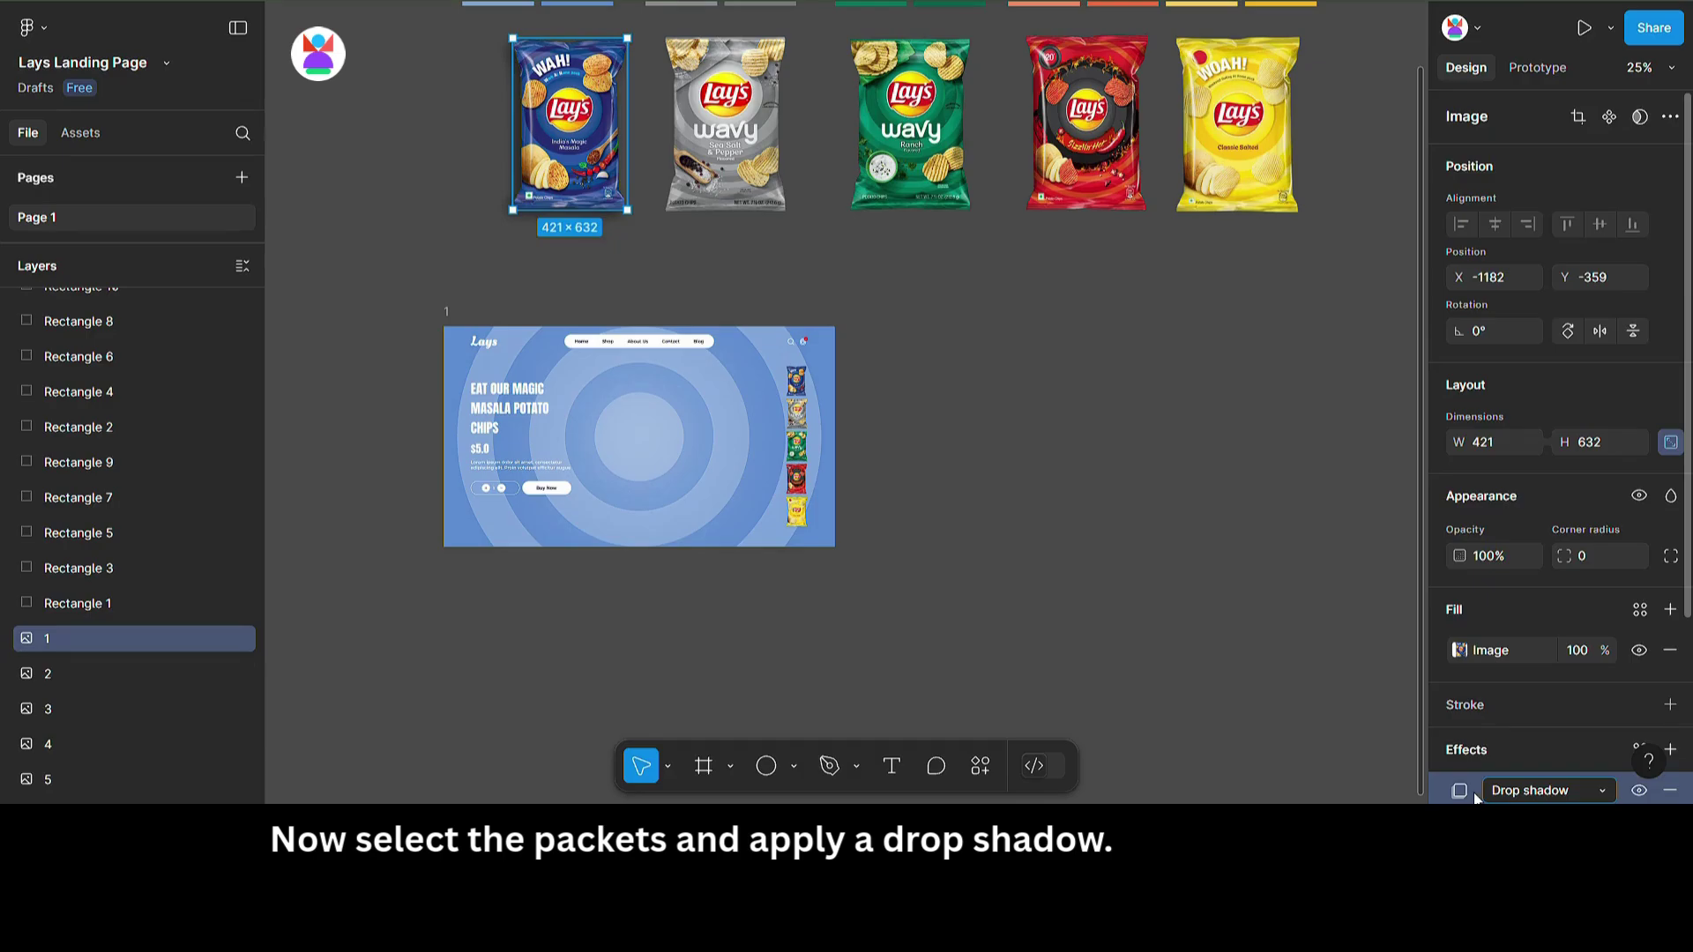
pyautogui.click(734, 135)
pyautogui.keyDown('shift'); pyautogui.click(941, 152); pyautogui.keyUp('shift')
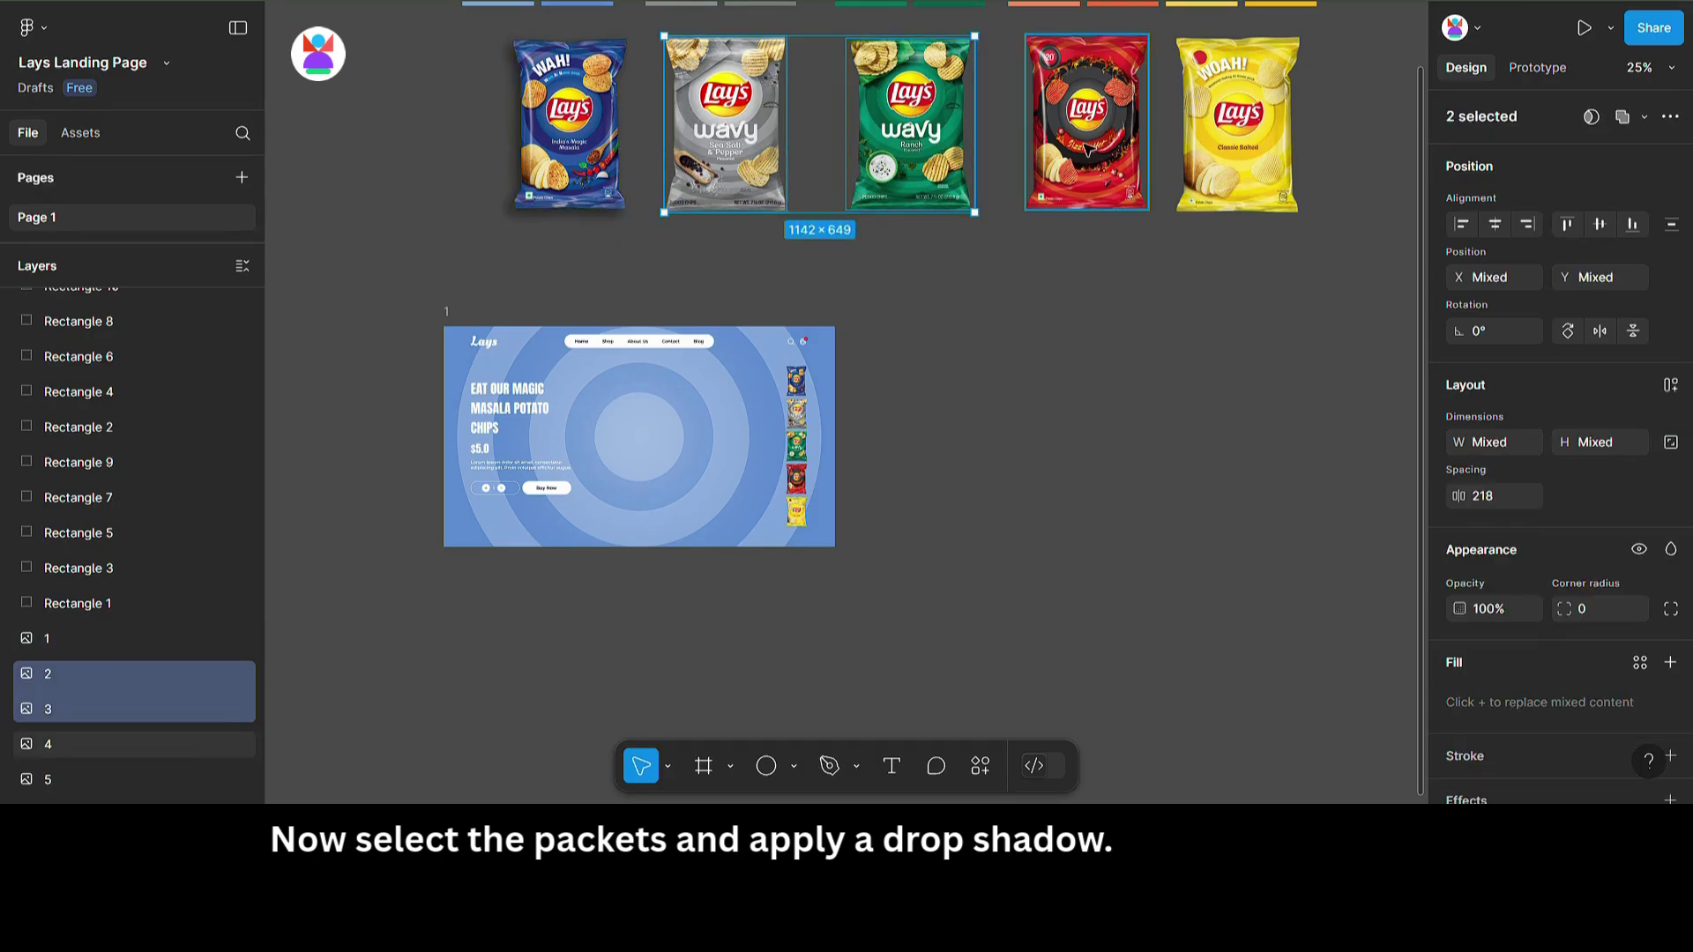
pyautogui.keyDown('shift'); pyautogui.click(1087, 151); pyautogui.keyUp('shift')
pyautogui.keyDown('shift'); pyautogui.click(1217, 149); pyautogui.keyUp('shift')
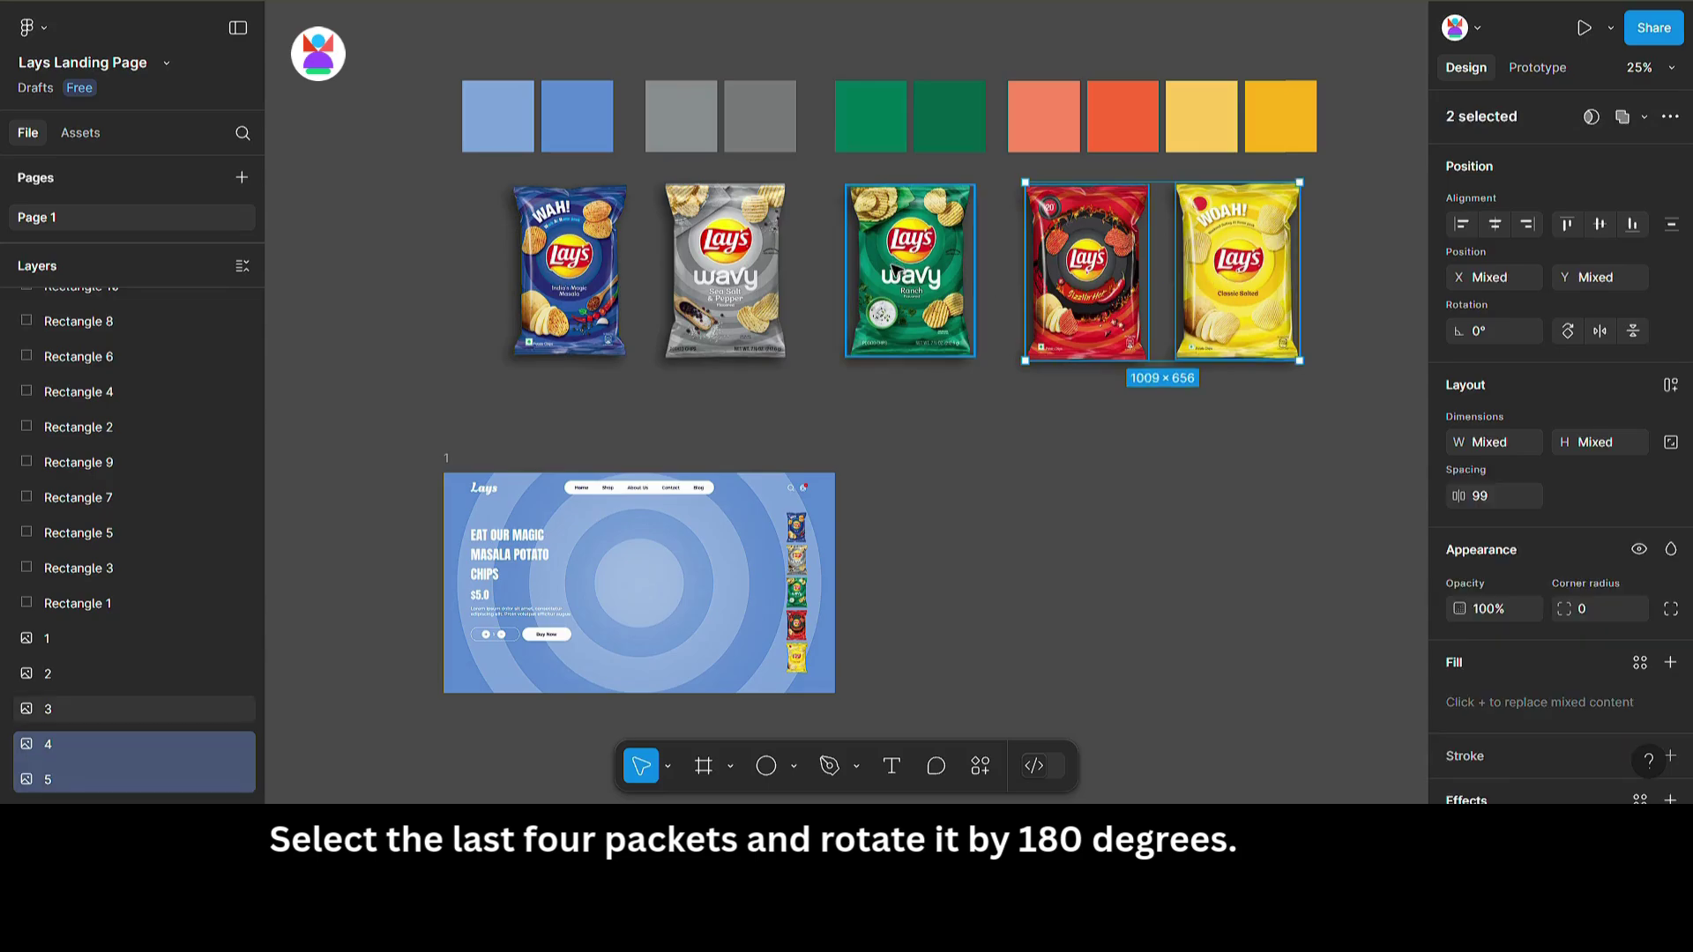
# Step: Rotate the large grey, green, red and yellow packets by 180°
pyautogui.keyDown('shift'); pyautogui.click(893, 269); pyautogui.keyUp('shift')
pyautogui.keyDown('shift'); pyautogui.click(767, 269); pyautogui.keyUp('shift')
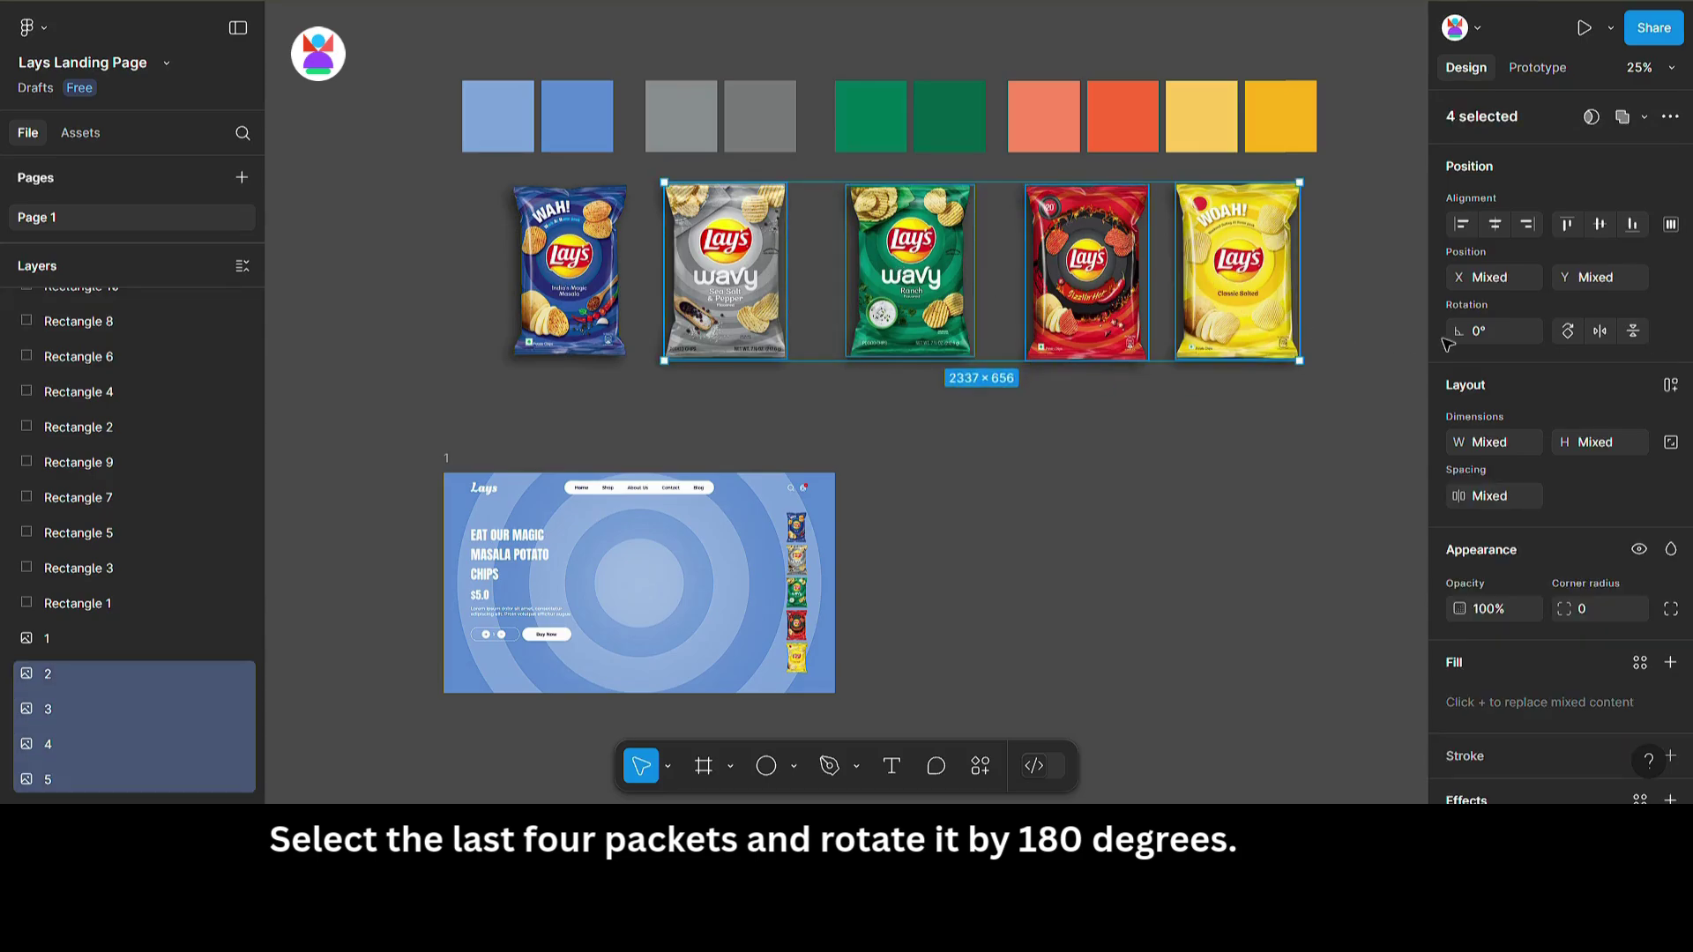
pyautogui.click(1477, 332)
pyautogui.write('180')
pyautogui.press('Return')
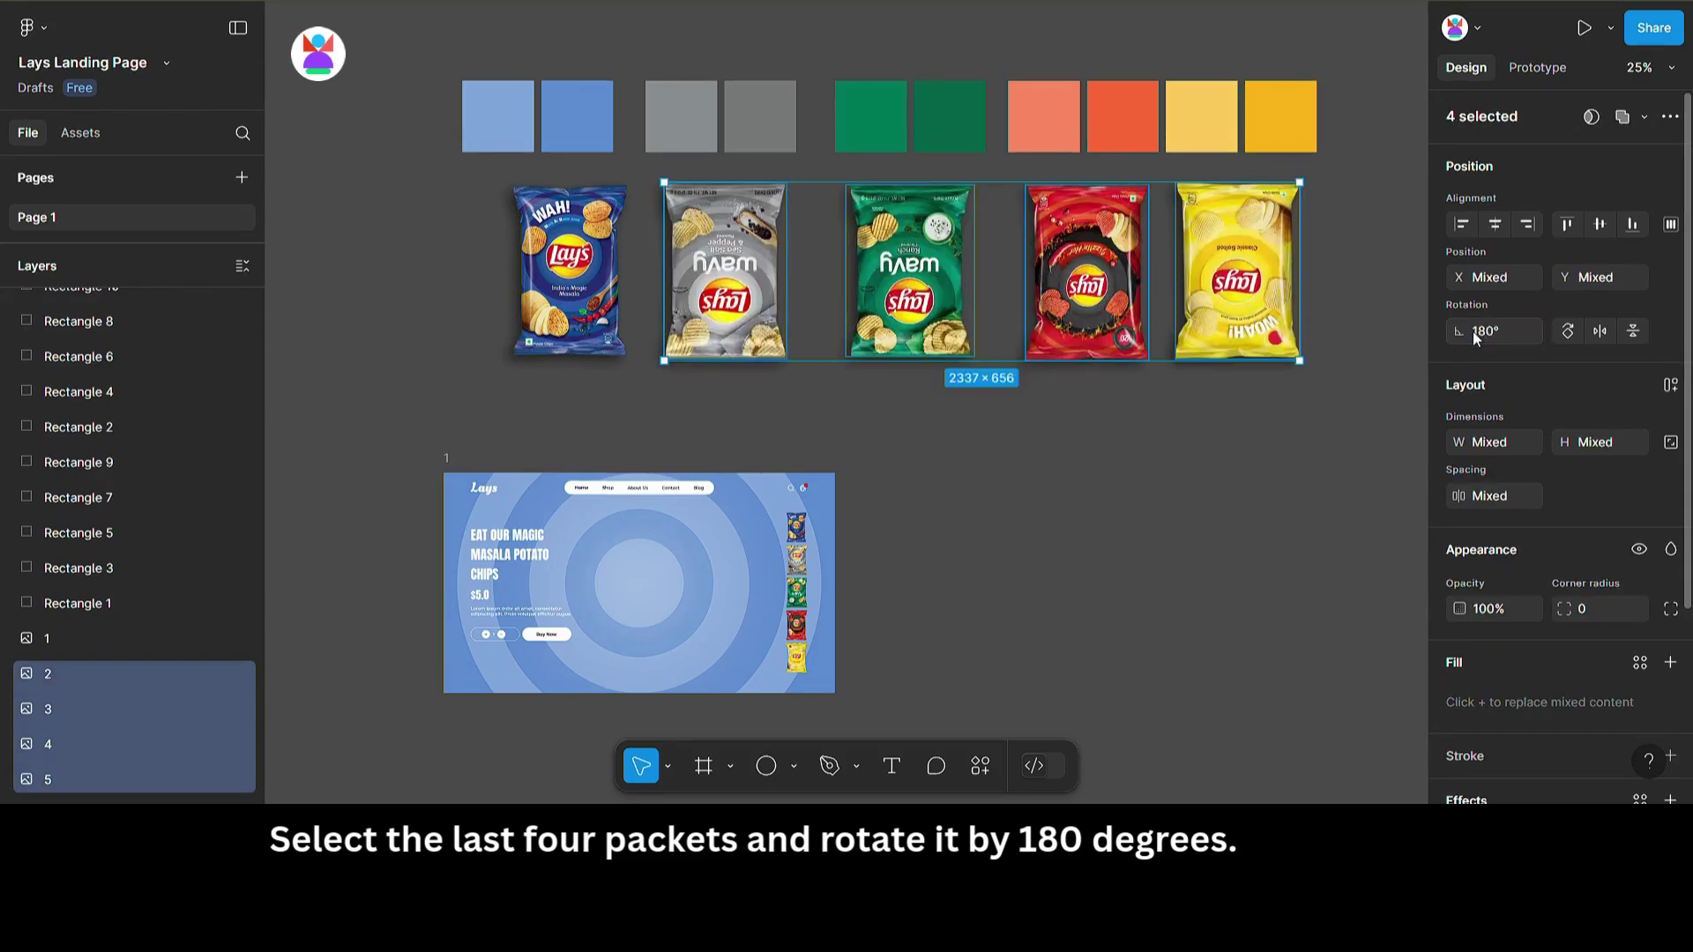
pyautogui.click(1072, 465)
# Step: Stack the large red, green and grey packets on top of the yellow packet
pyautogui.scroll(2, 1102, 441)
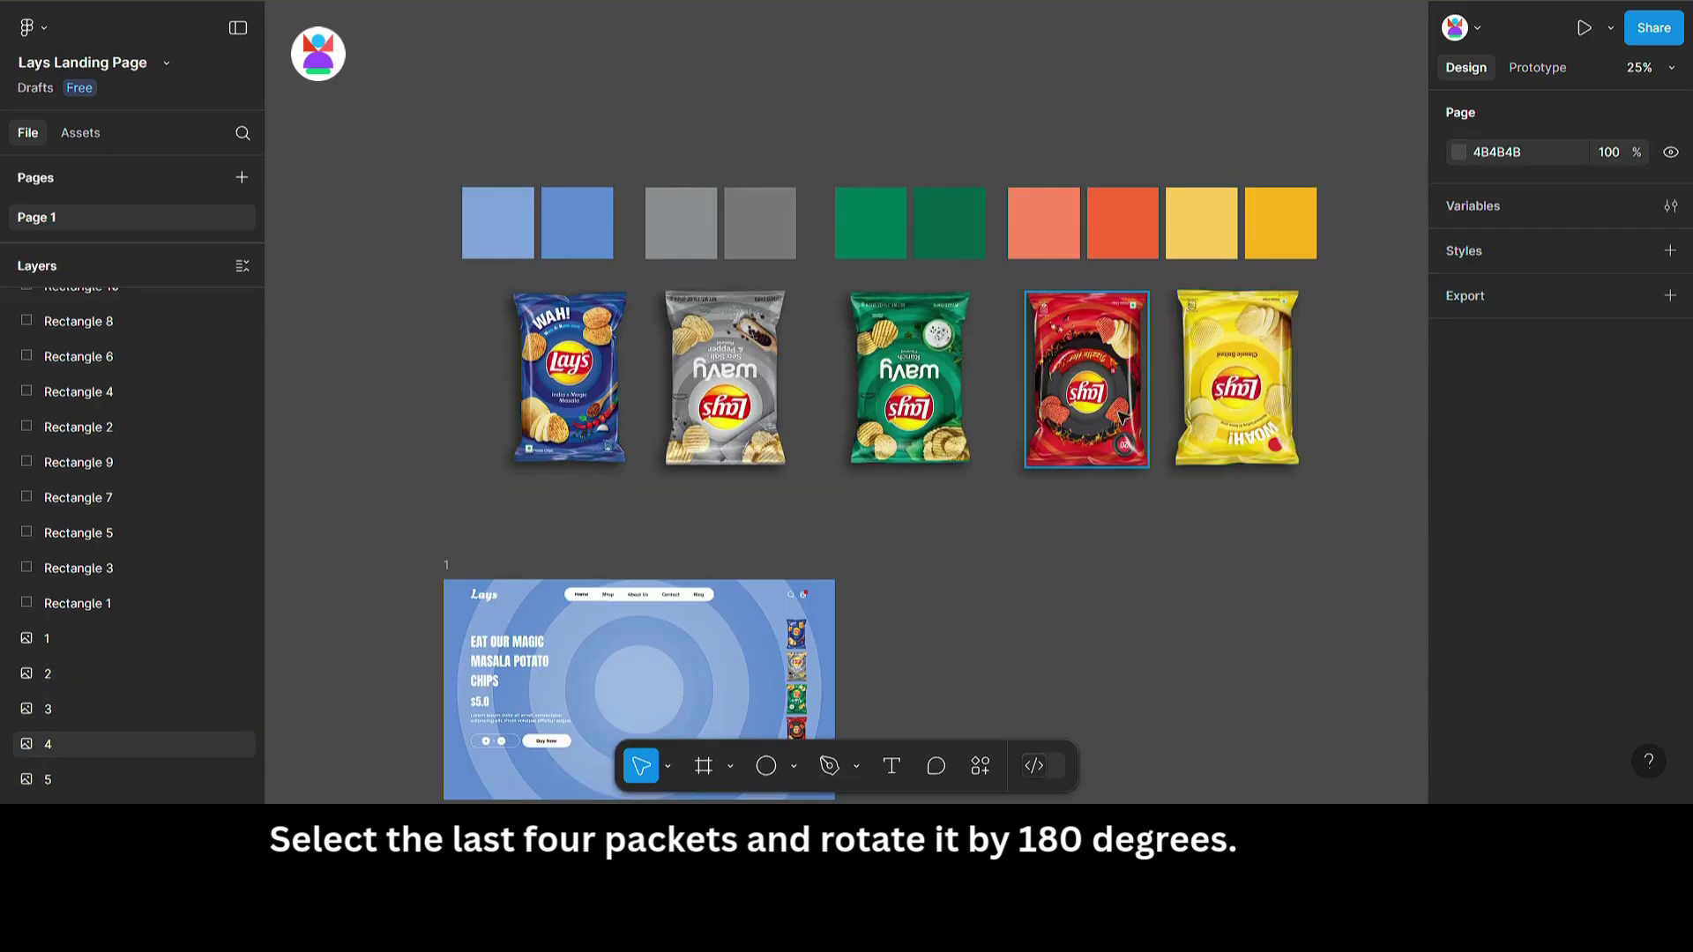
pyautogui.moveTo(1100, 397); pyautogui.dragTo(1249, 397)
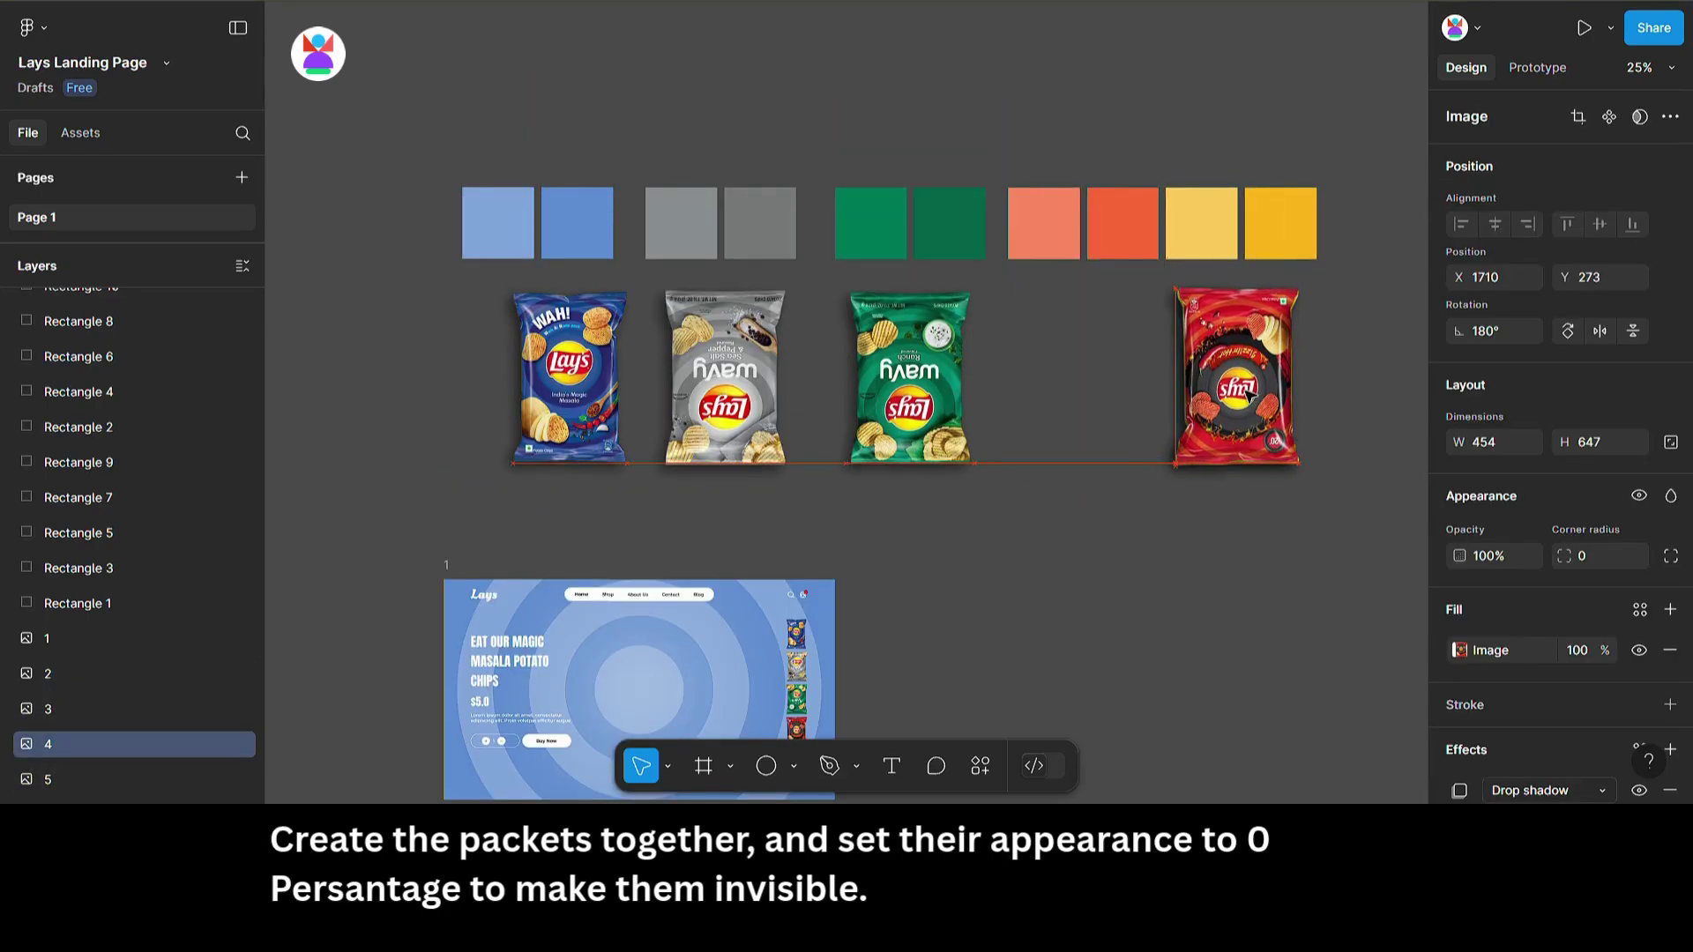
pyautogui.moveTo(906, 379); pyautogui.dragTo(1220, 379)
pyautogui.moveTo(720, 370); pyautogui.dragTo(1244, 380)
pyautogui.click(1104, 345)
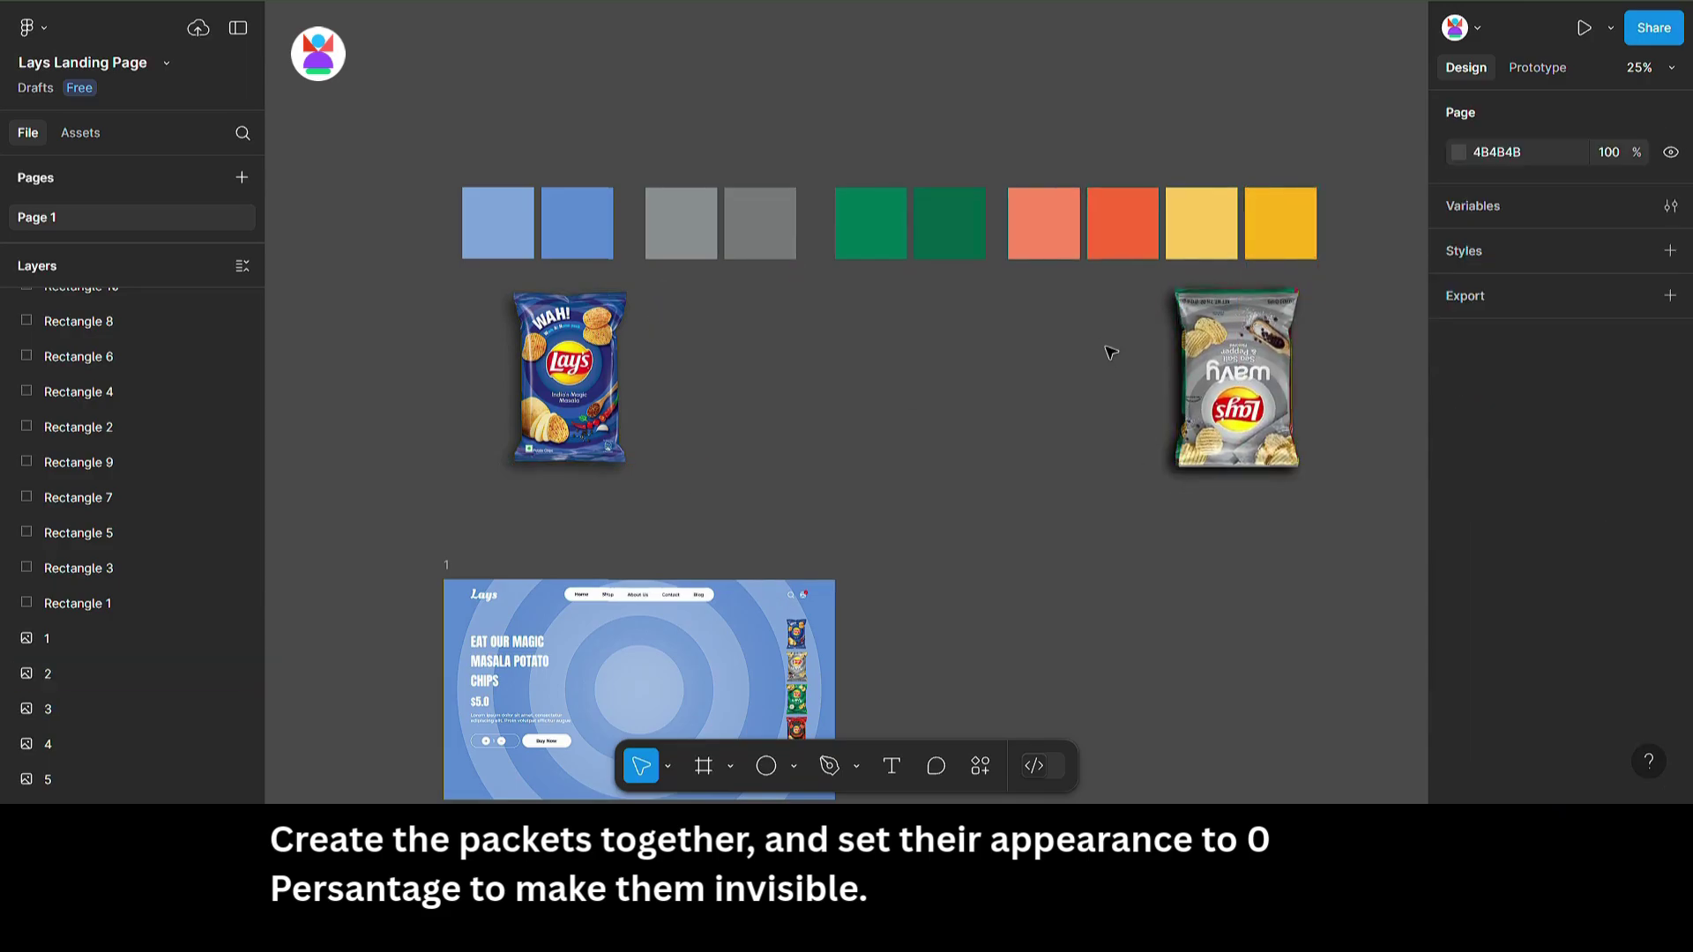
# Step: Align the centres of the four stacked upside-down packets with each other
pyautogui.moveTo(1100, 342); pyautogui.dragTo(1309, 510)
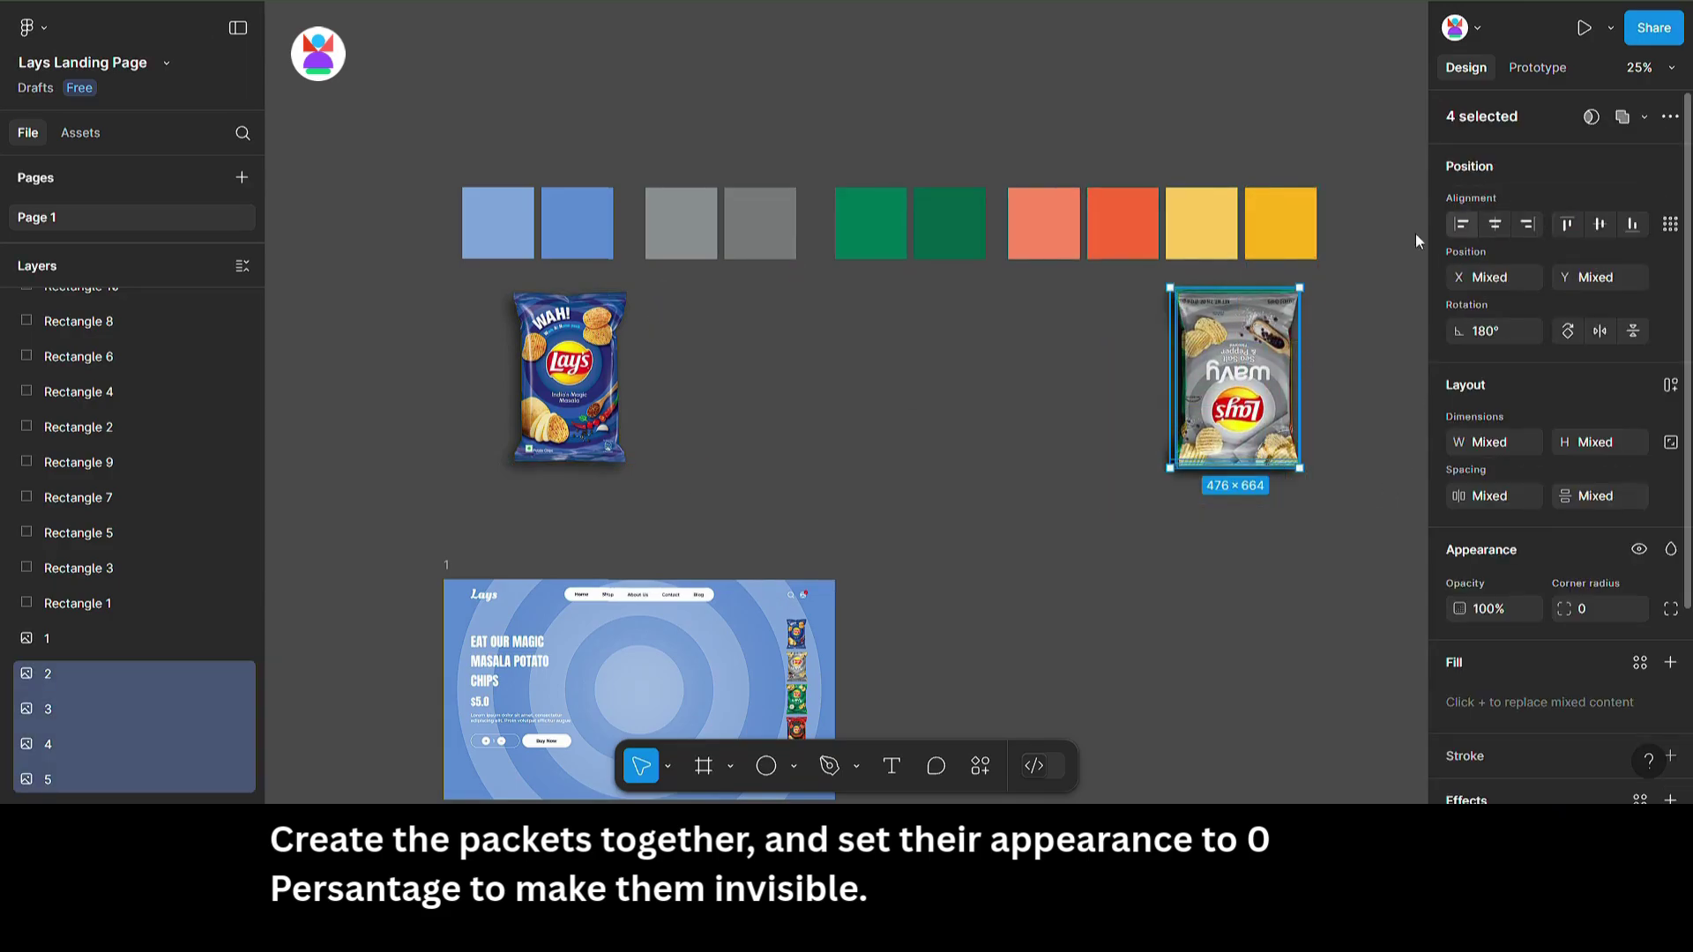
pyautogui.click(1575, 229)
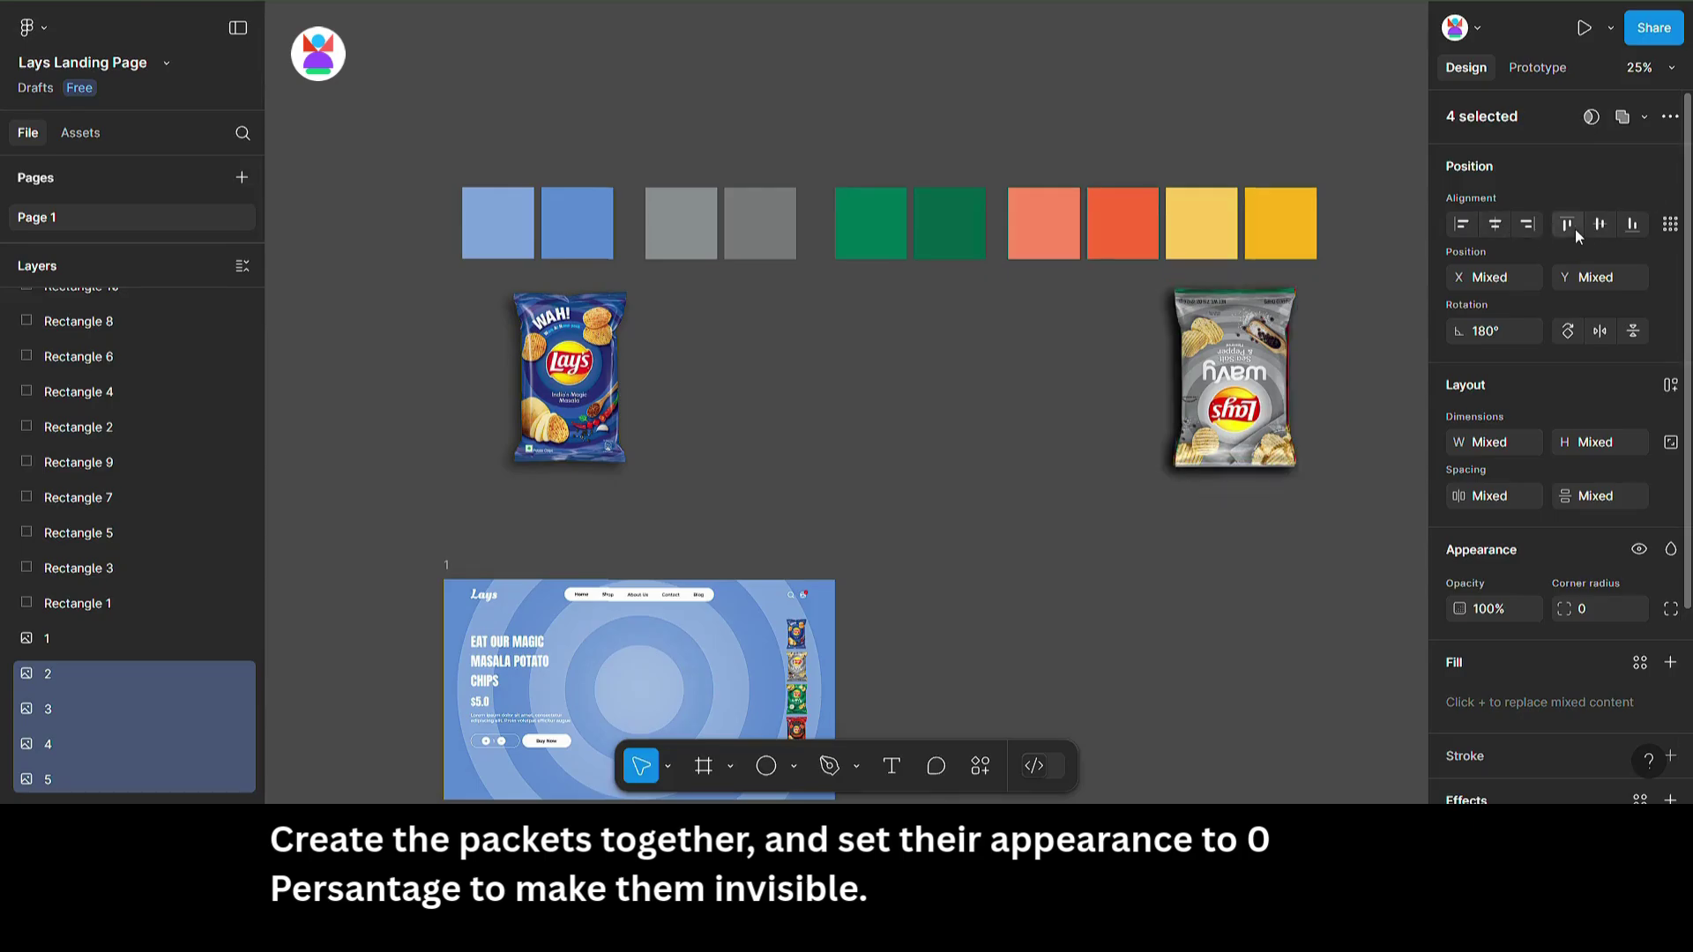
pyautogui.click(1601, 225)
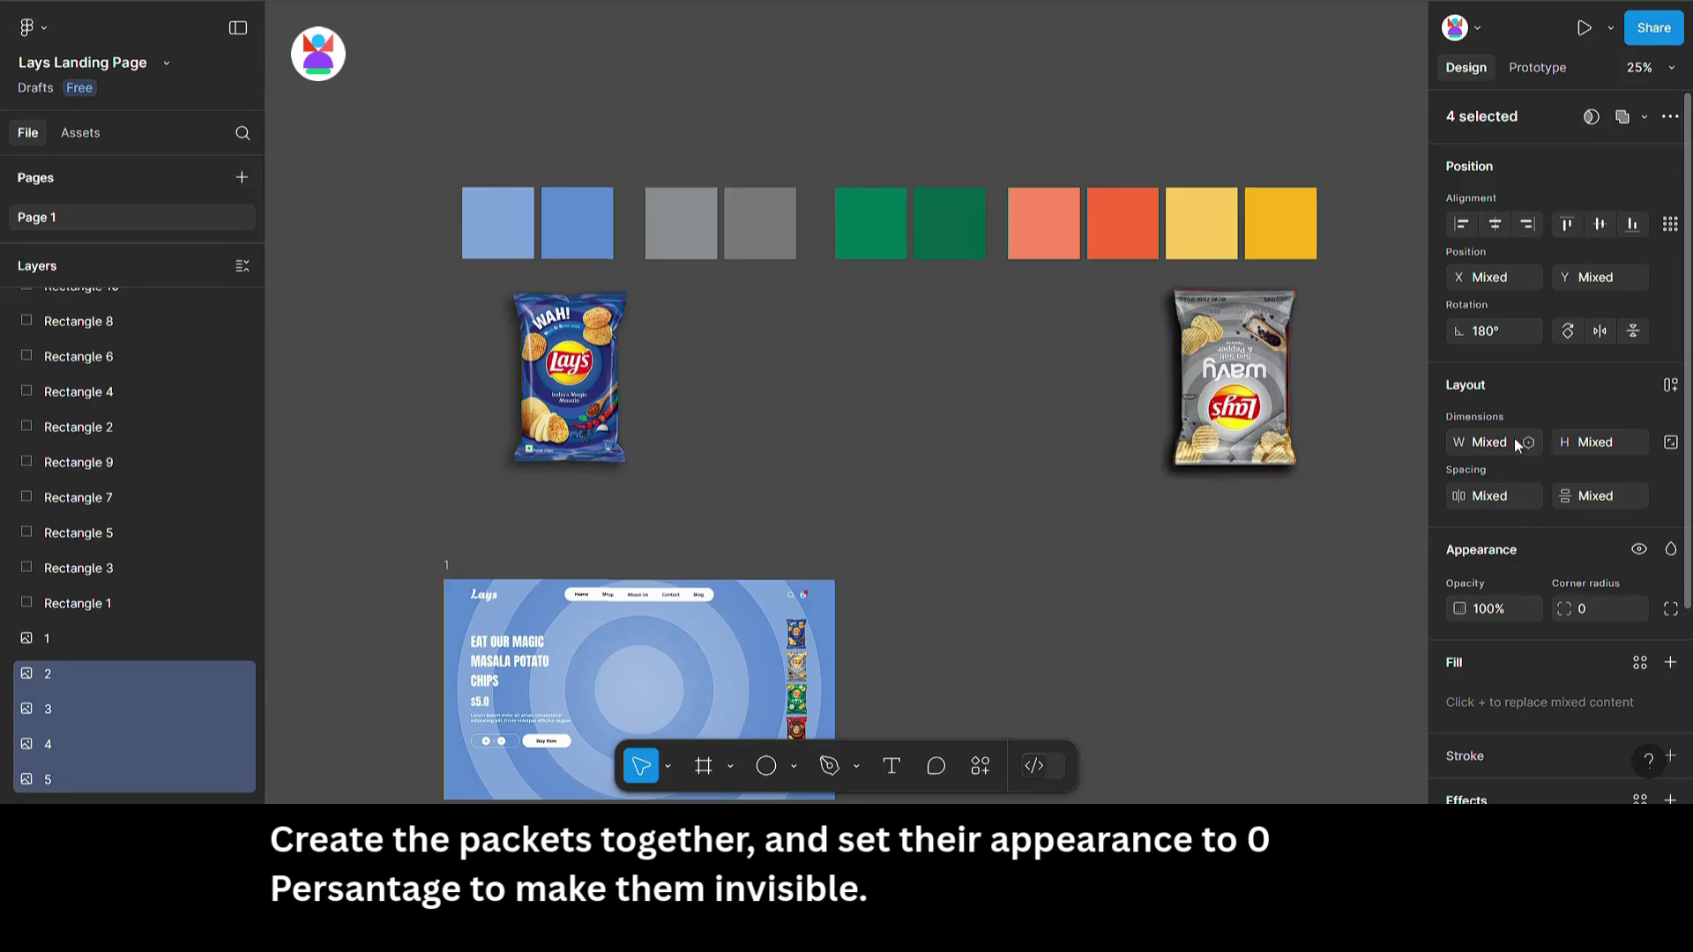
# Step: Set the opacity of the four stacked packets to 0% while keeping their 180° rotation
pyautogui.write('0')
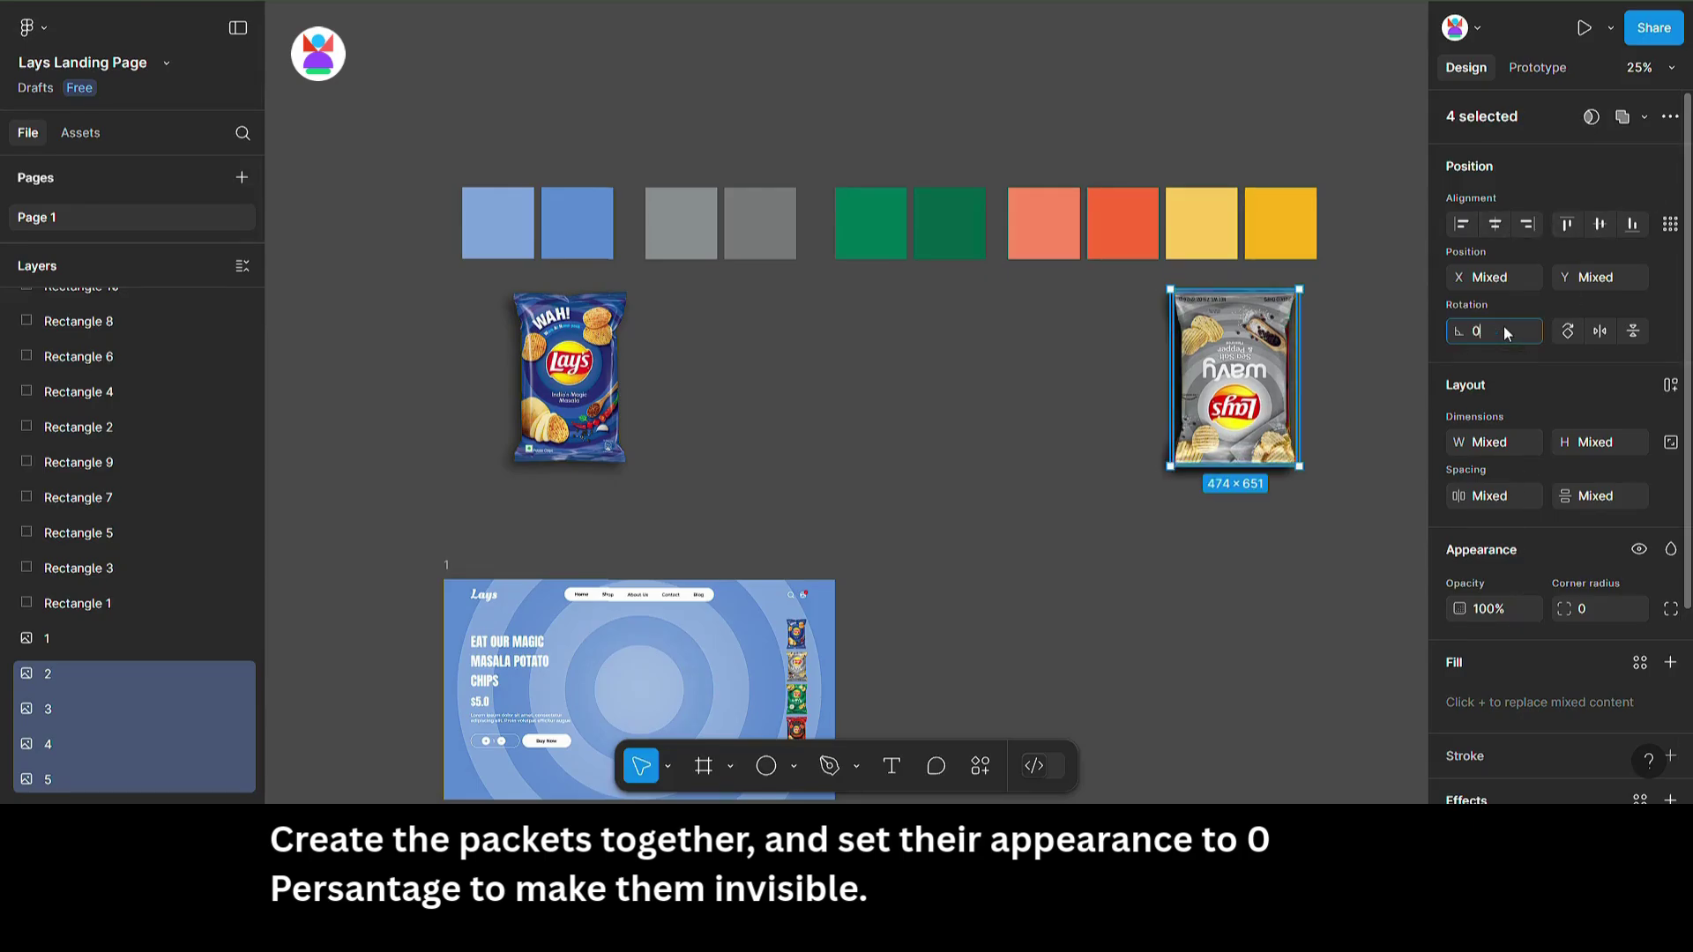
pyautogui.hotkey('ctrl', 'z')
pyautogui.write('0')
pyautogui.press('Return')
pyautogui.click(1134, 536)
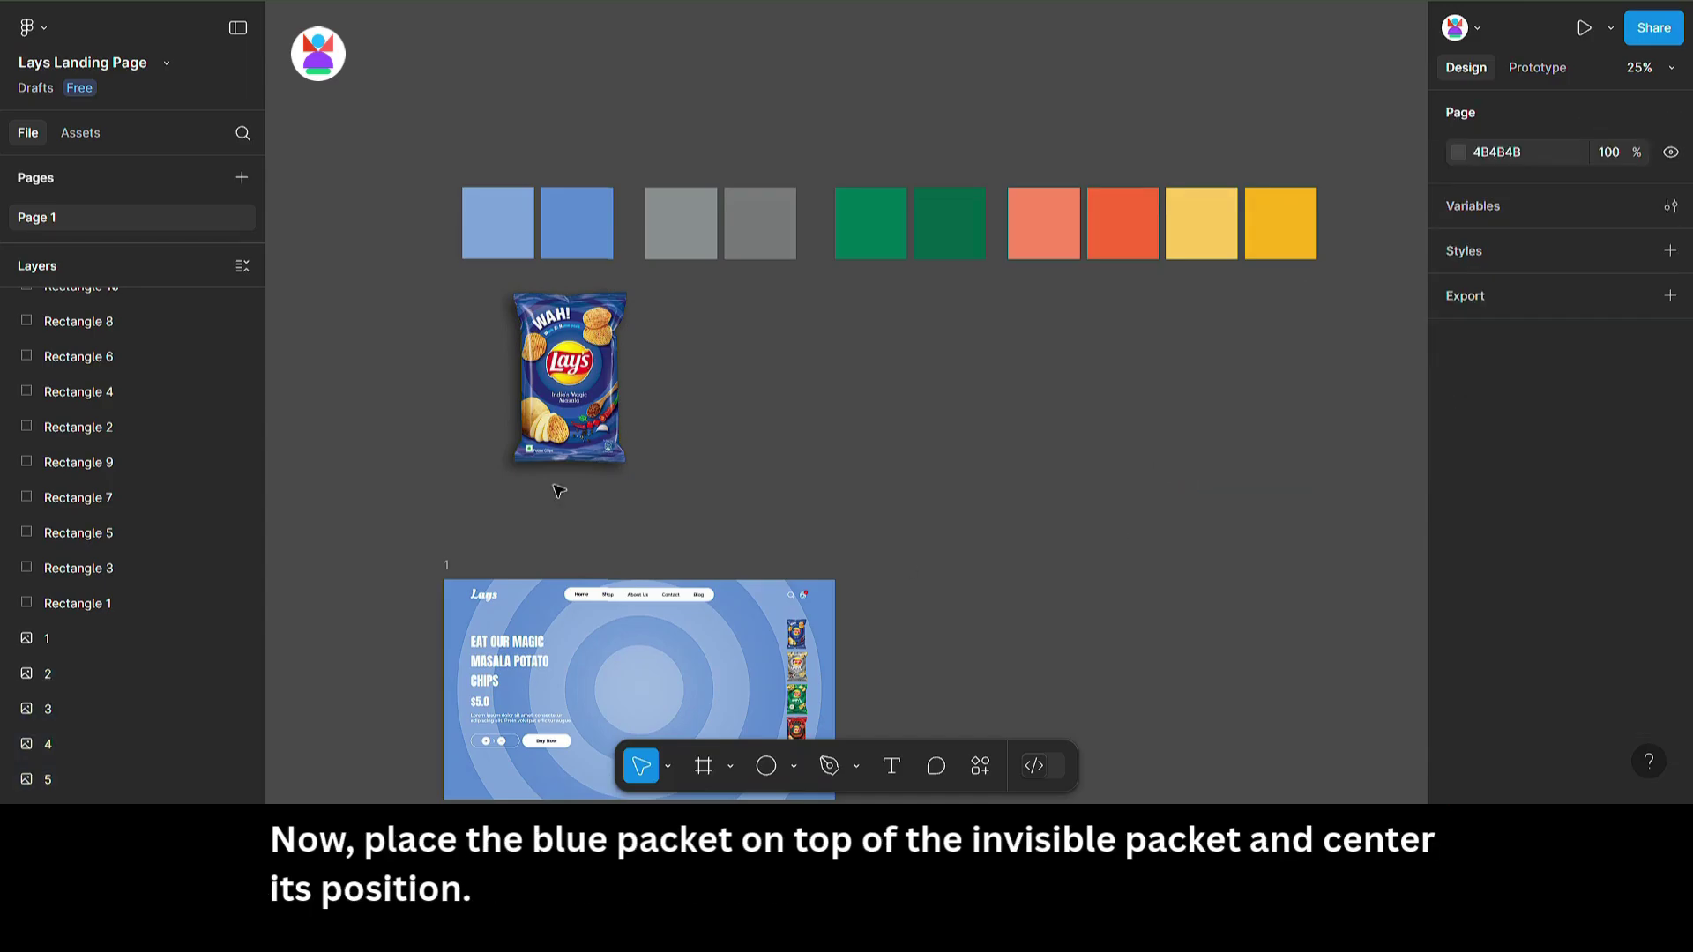
# Step: Move the large blue packet over the four invisible packets and align all five on a common centre
pyautogui.moveTo(573, 375); pyautogui.dragTo(1263, 372)
pyautogui.moveTo(1111, 272); pyautogui.dragTo(1301, 520)
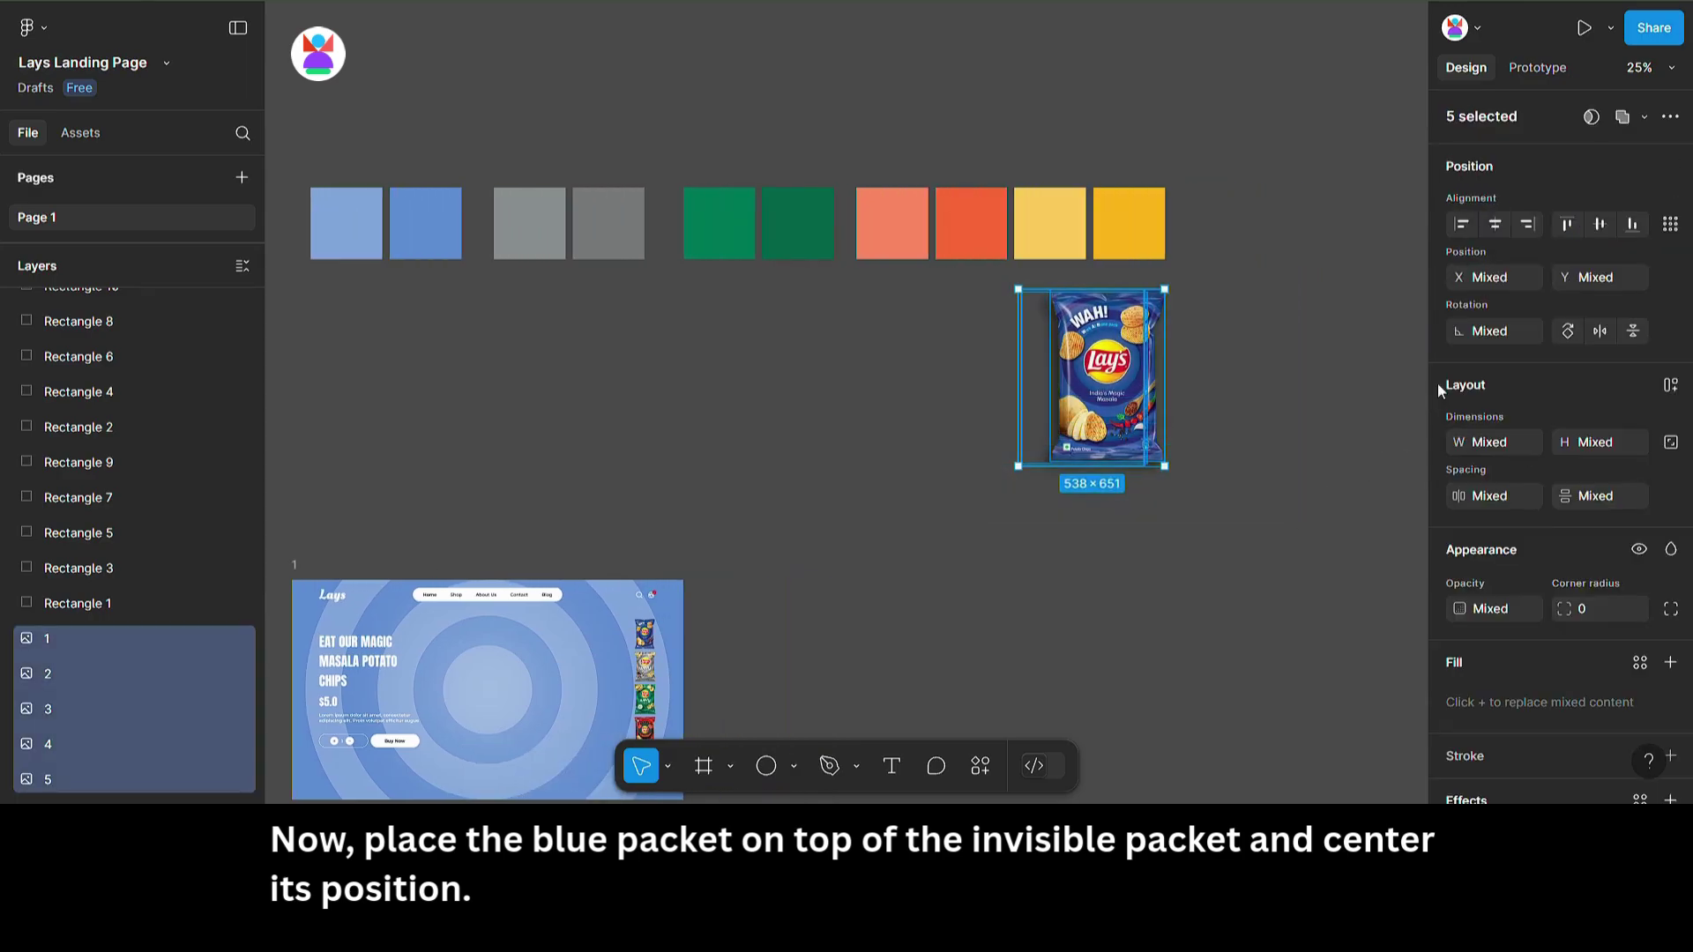
pyautogui.click(1490, 225)
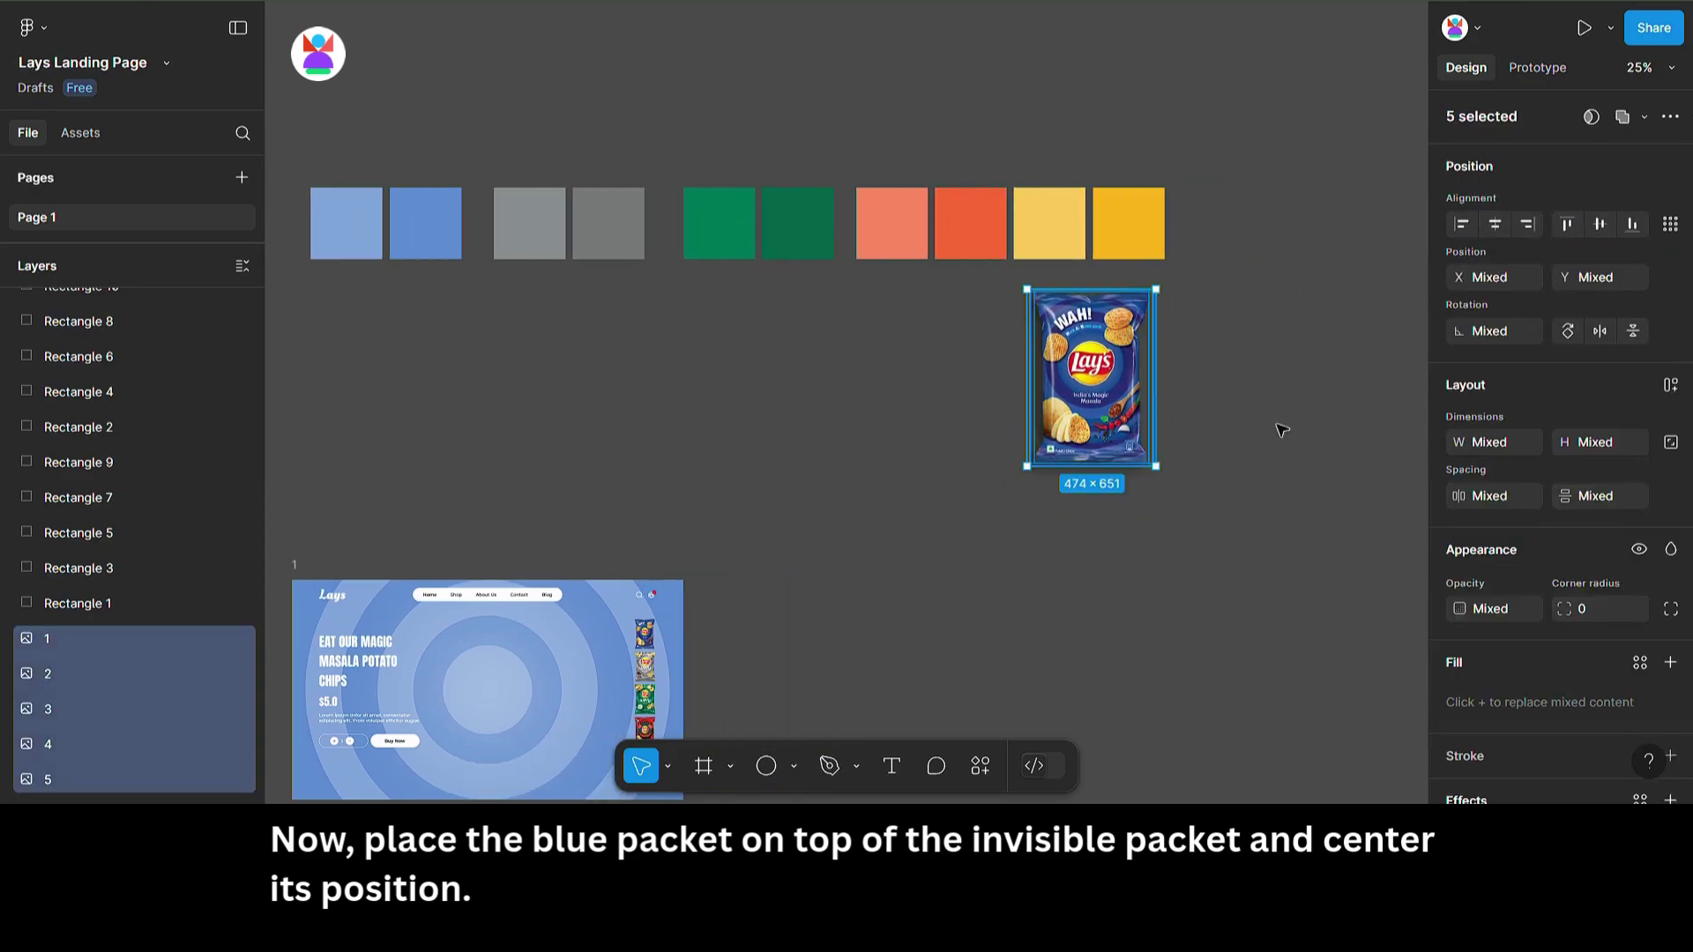
# Step: Move the five stacked large packets into frame 1, between the text block and the small packet column
pyautogui.scroll(-3, 1267, 374)
pyautogui.scroll(3, 535, 741)
pyautogui.scroll(-2, 864, 238)
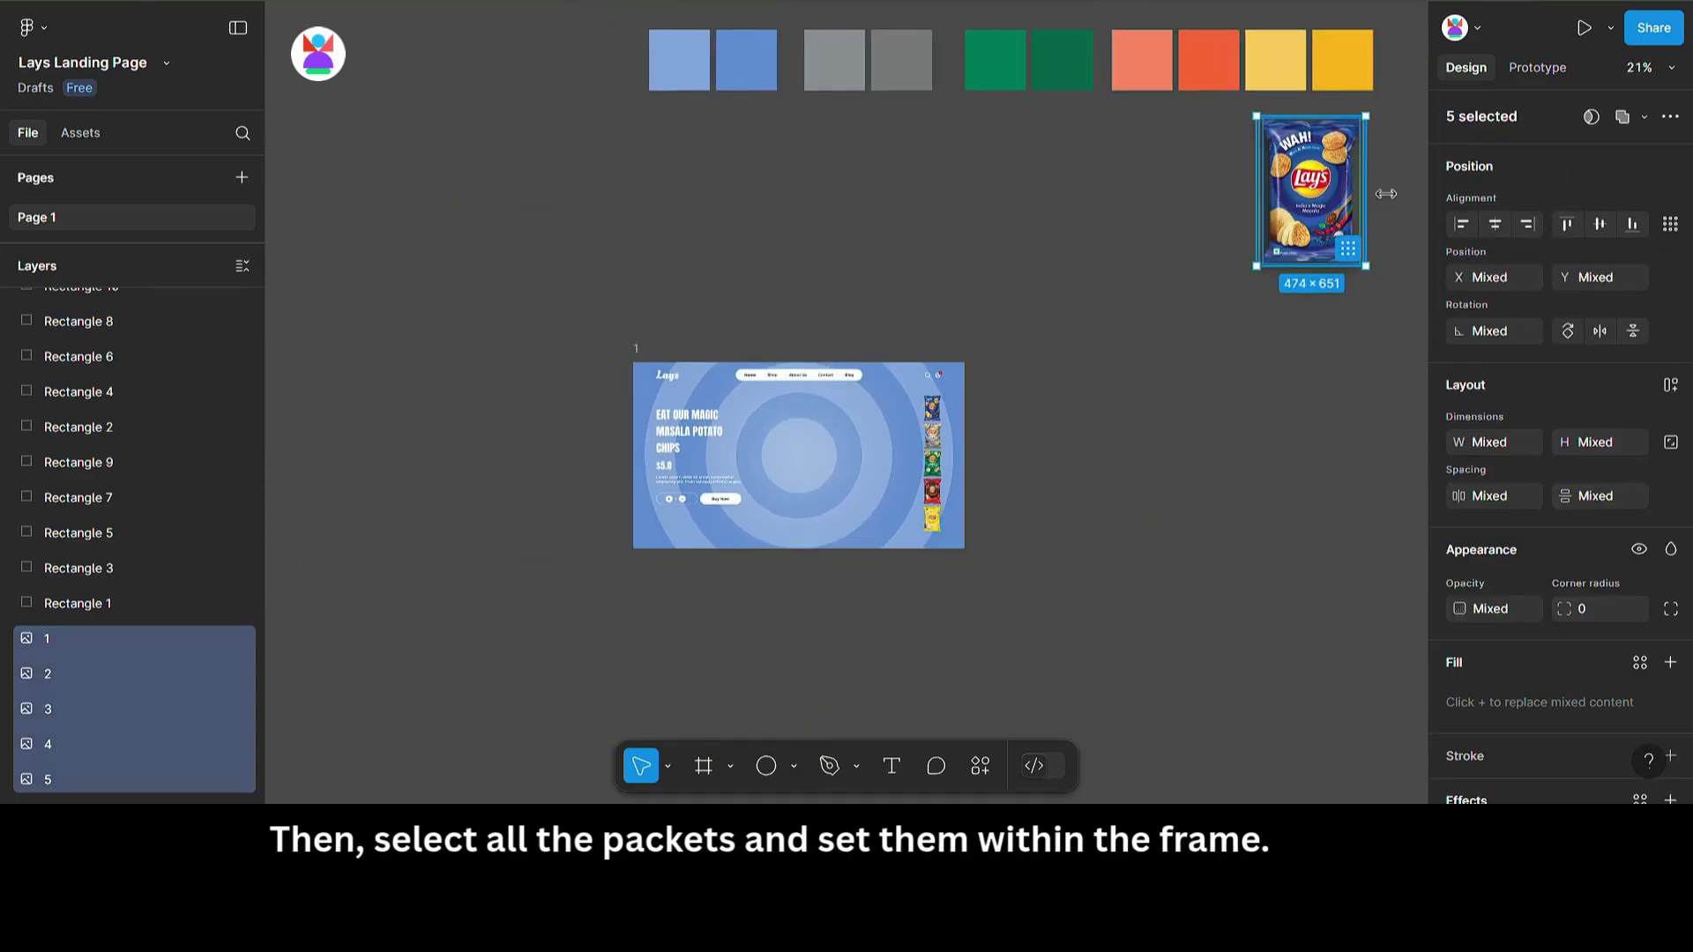
pyautogui.moveTo(1325, 179); pyautogui.dragTo(838, 452)
pyautogui.scroll(5, 835, 449)
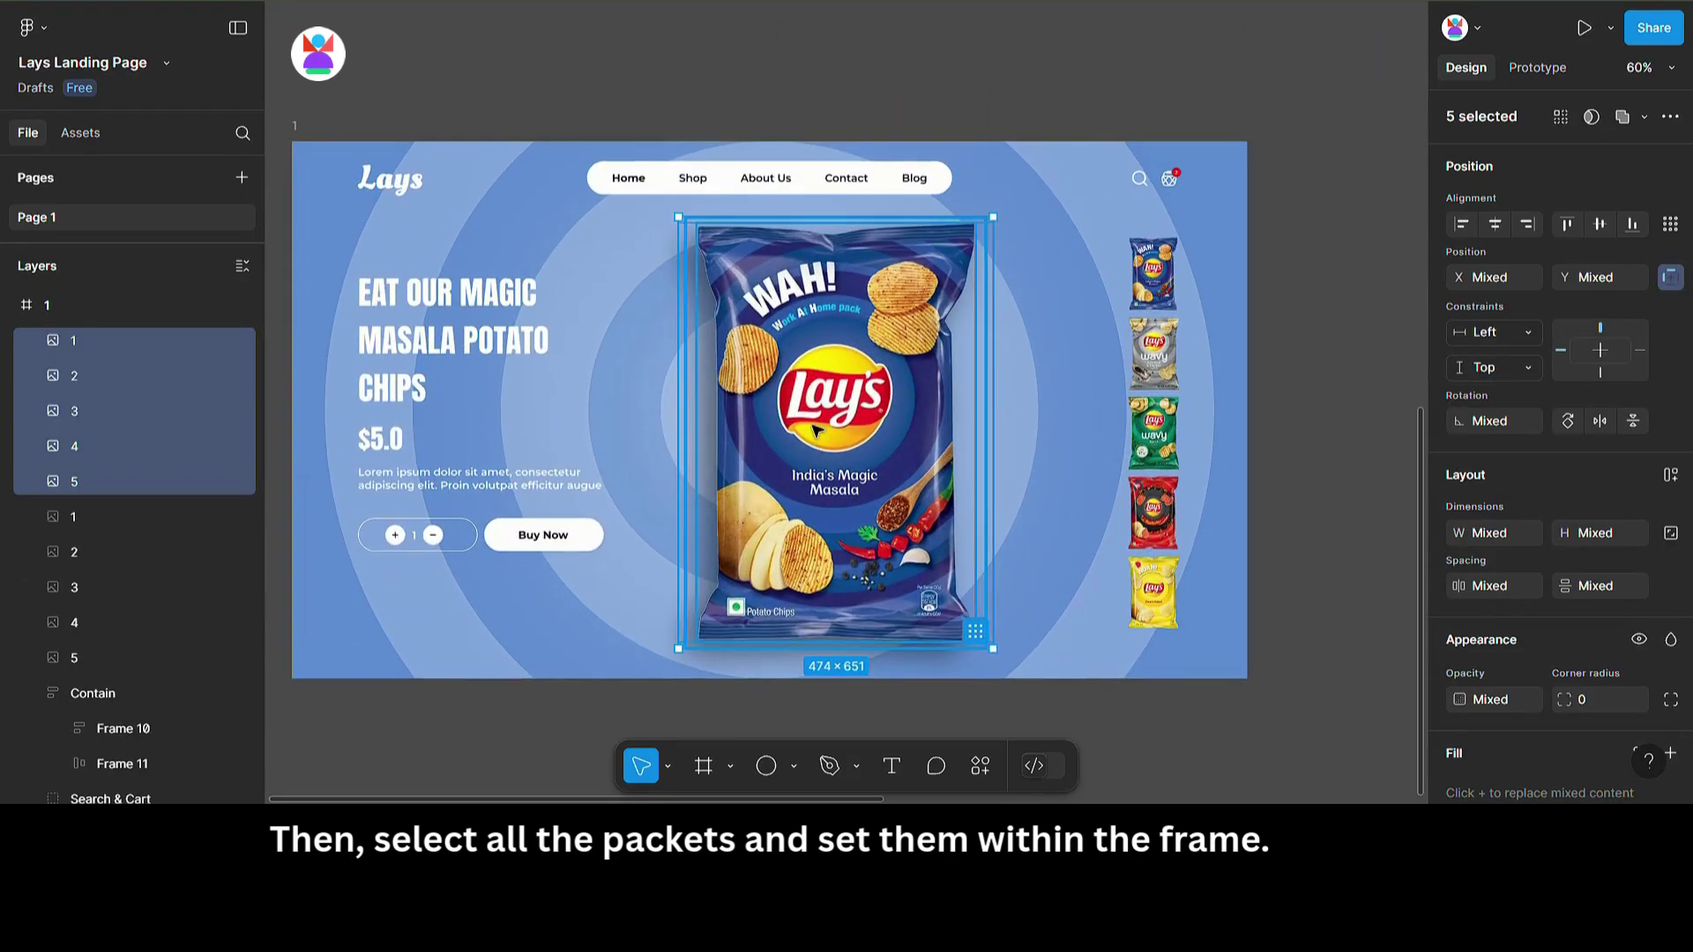
pyautogui.moveTo(810, 427); pyautogui.dragTo(803, 425)
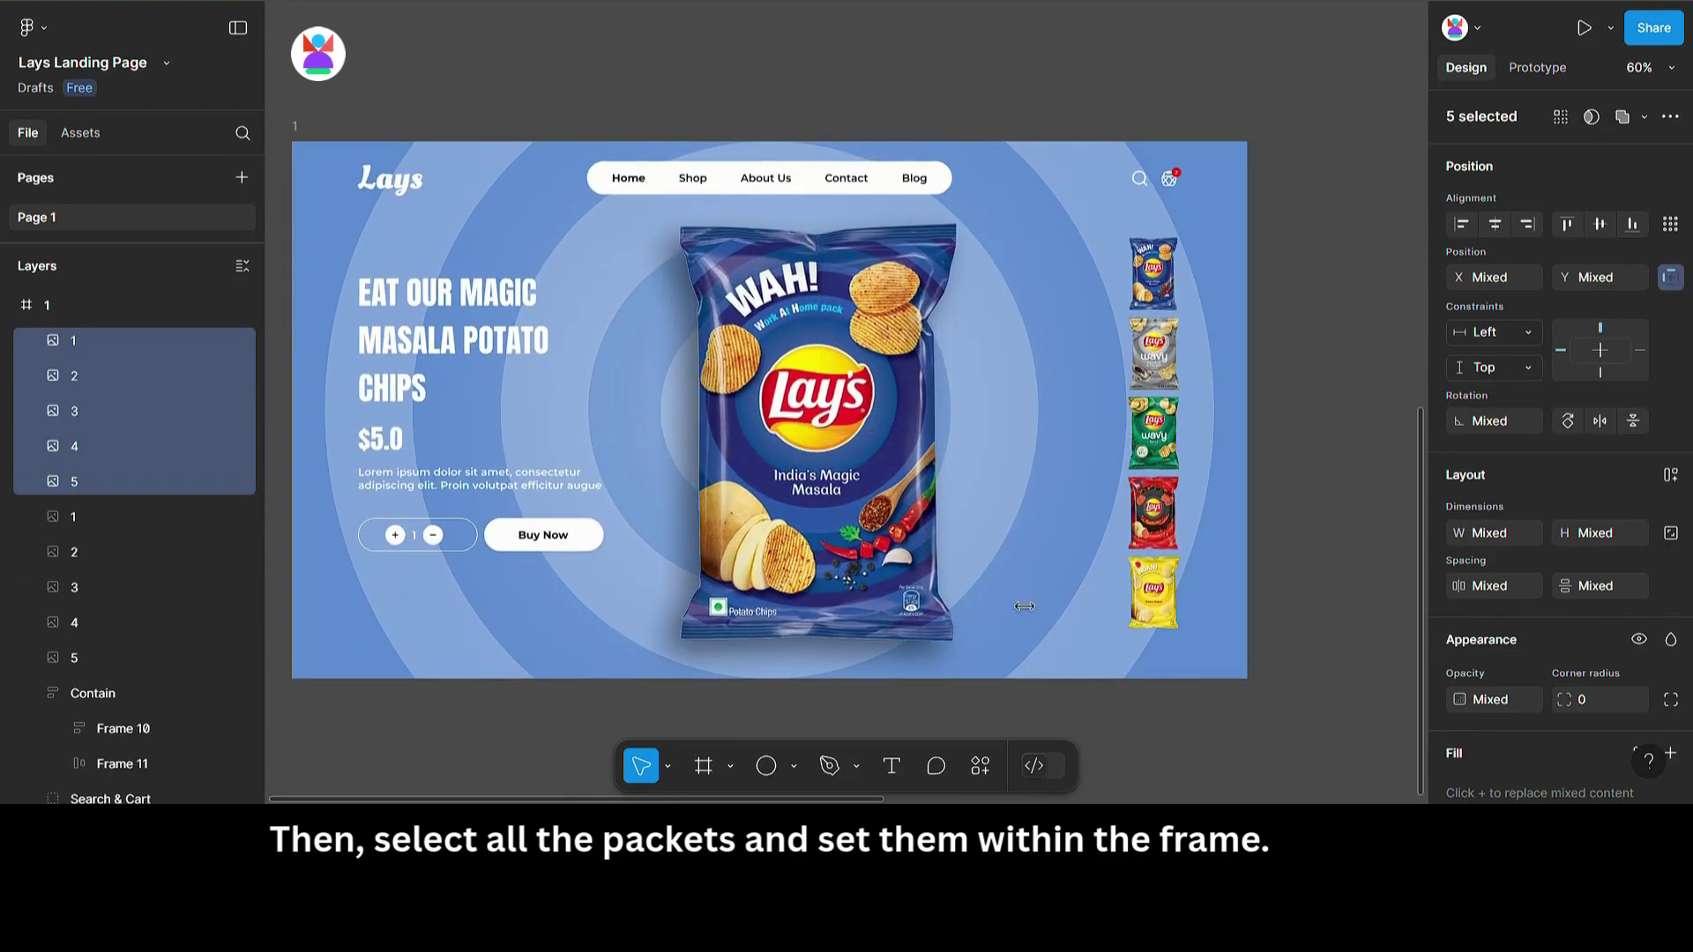
# Step: Move frame 1 up so it sits just beneath the colour swatches
pyautogui.scroll(-4, 763, 188)
pyautogui.click(1123, 184)
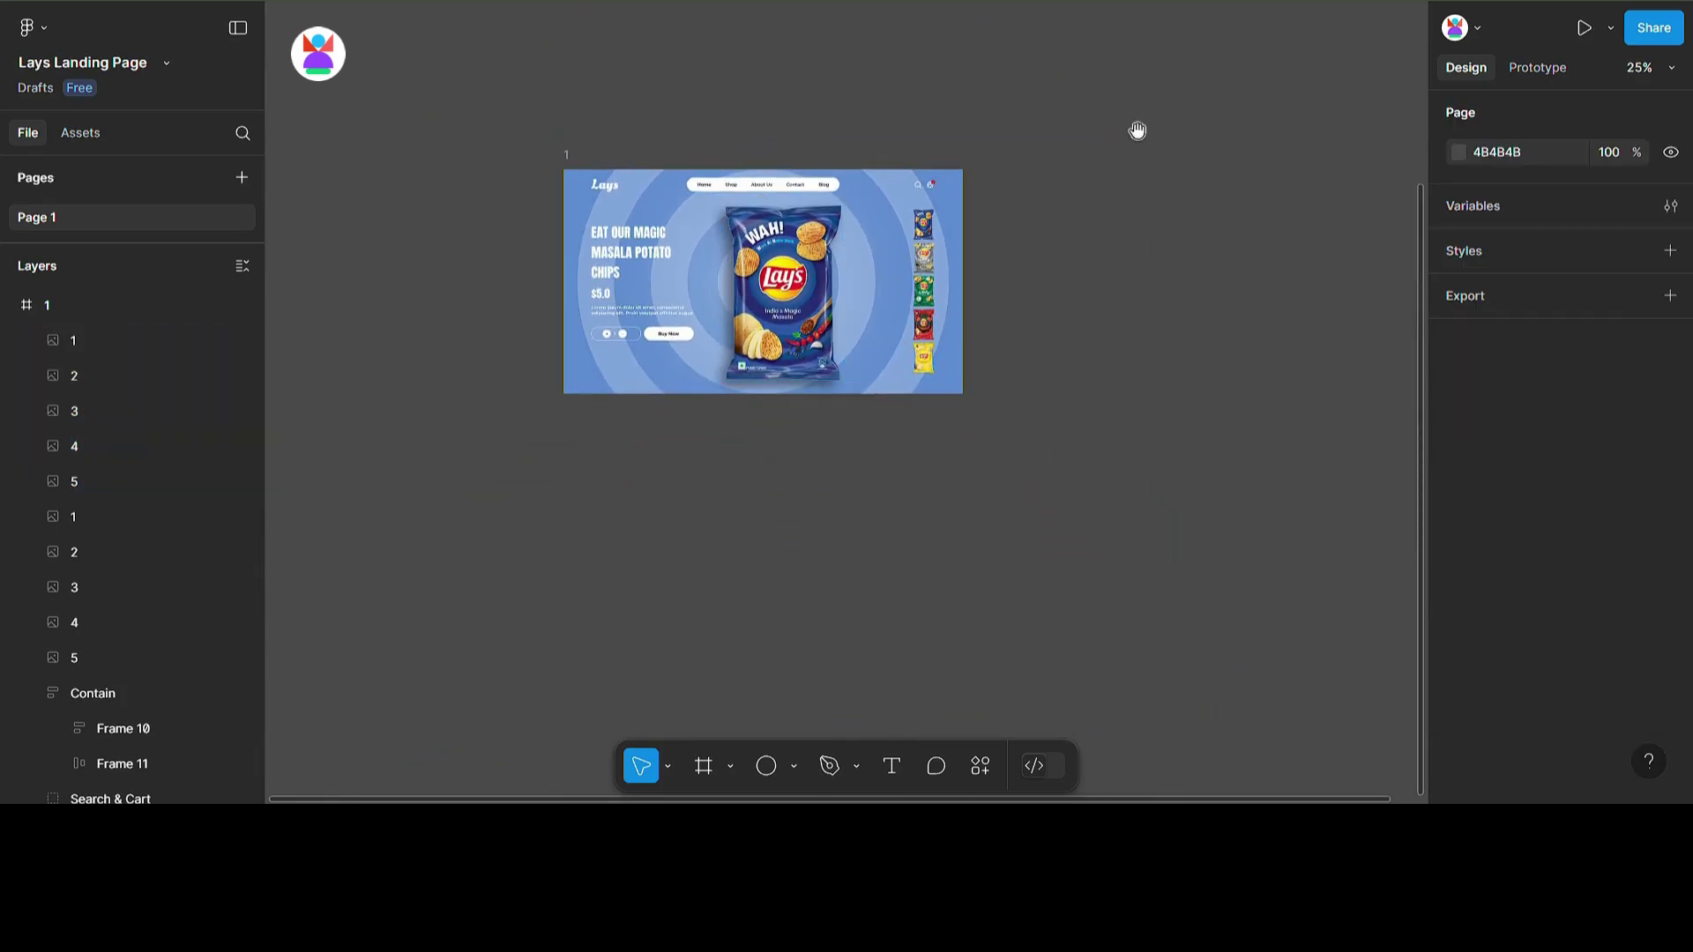
pyautogui.scroll(-2, 914, 295)
pyautogui.scroll(-1, 961, 314)
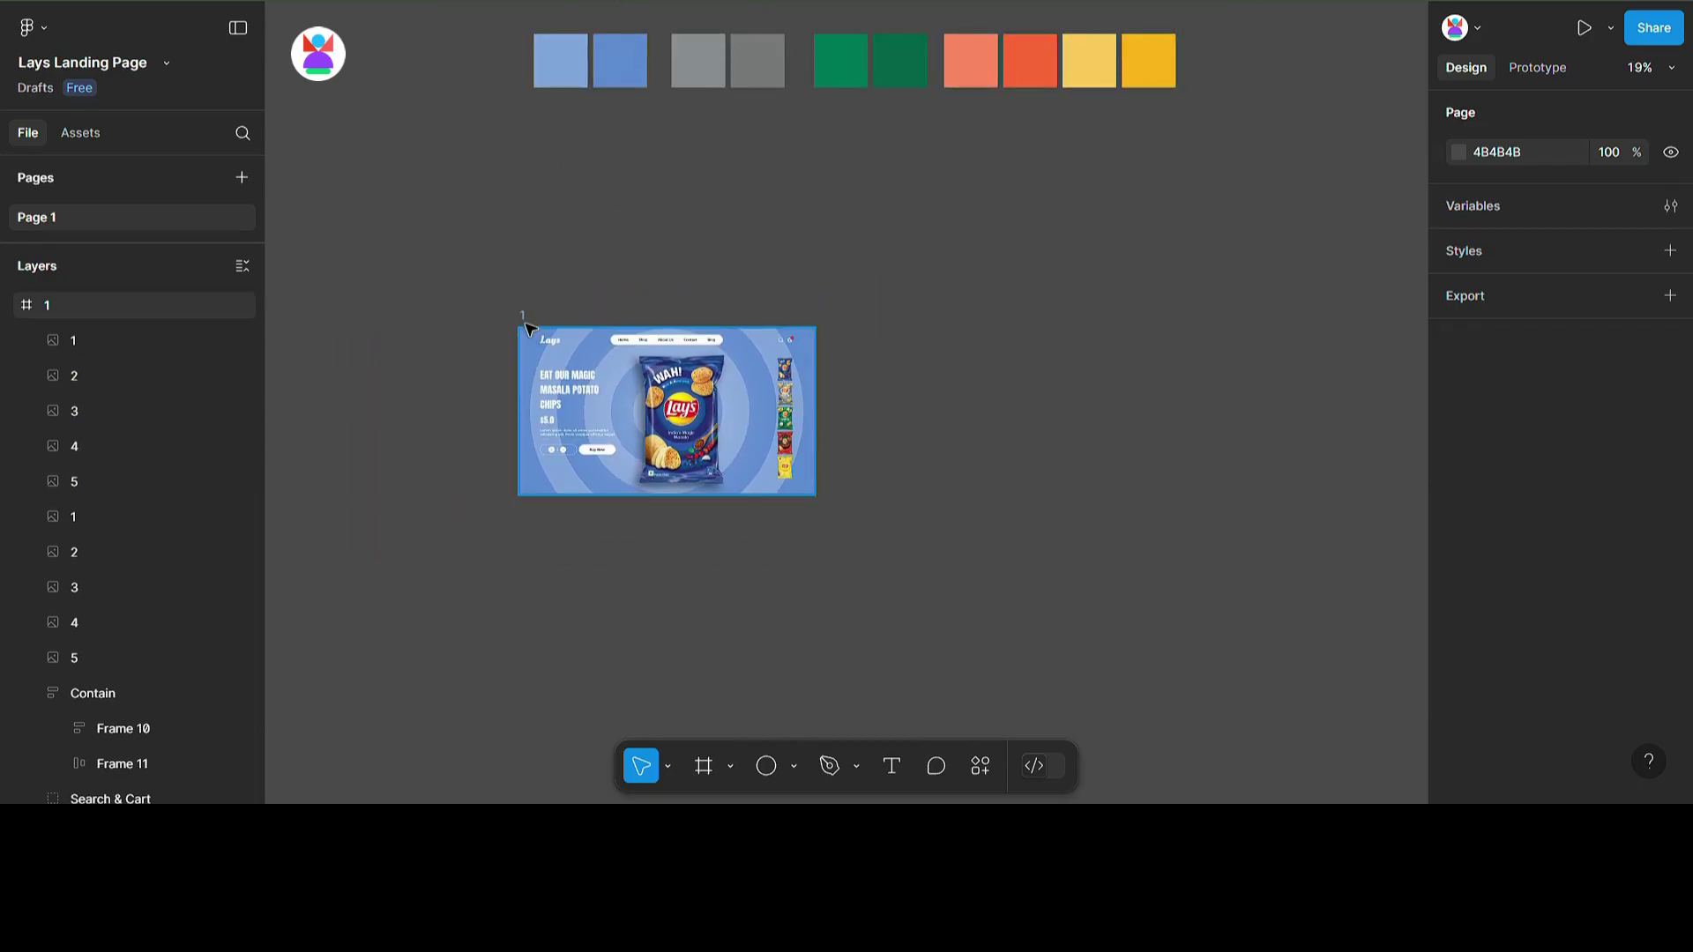
pyautogui.moveTo(524, 323); pyautogui.dragTo(497, 144)
pyautogui.click(910, 246)
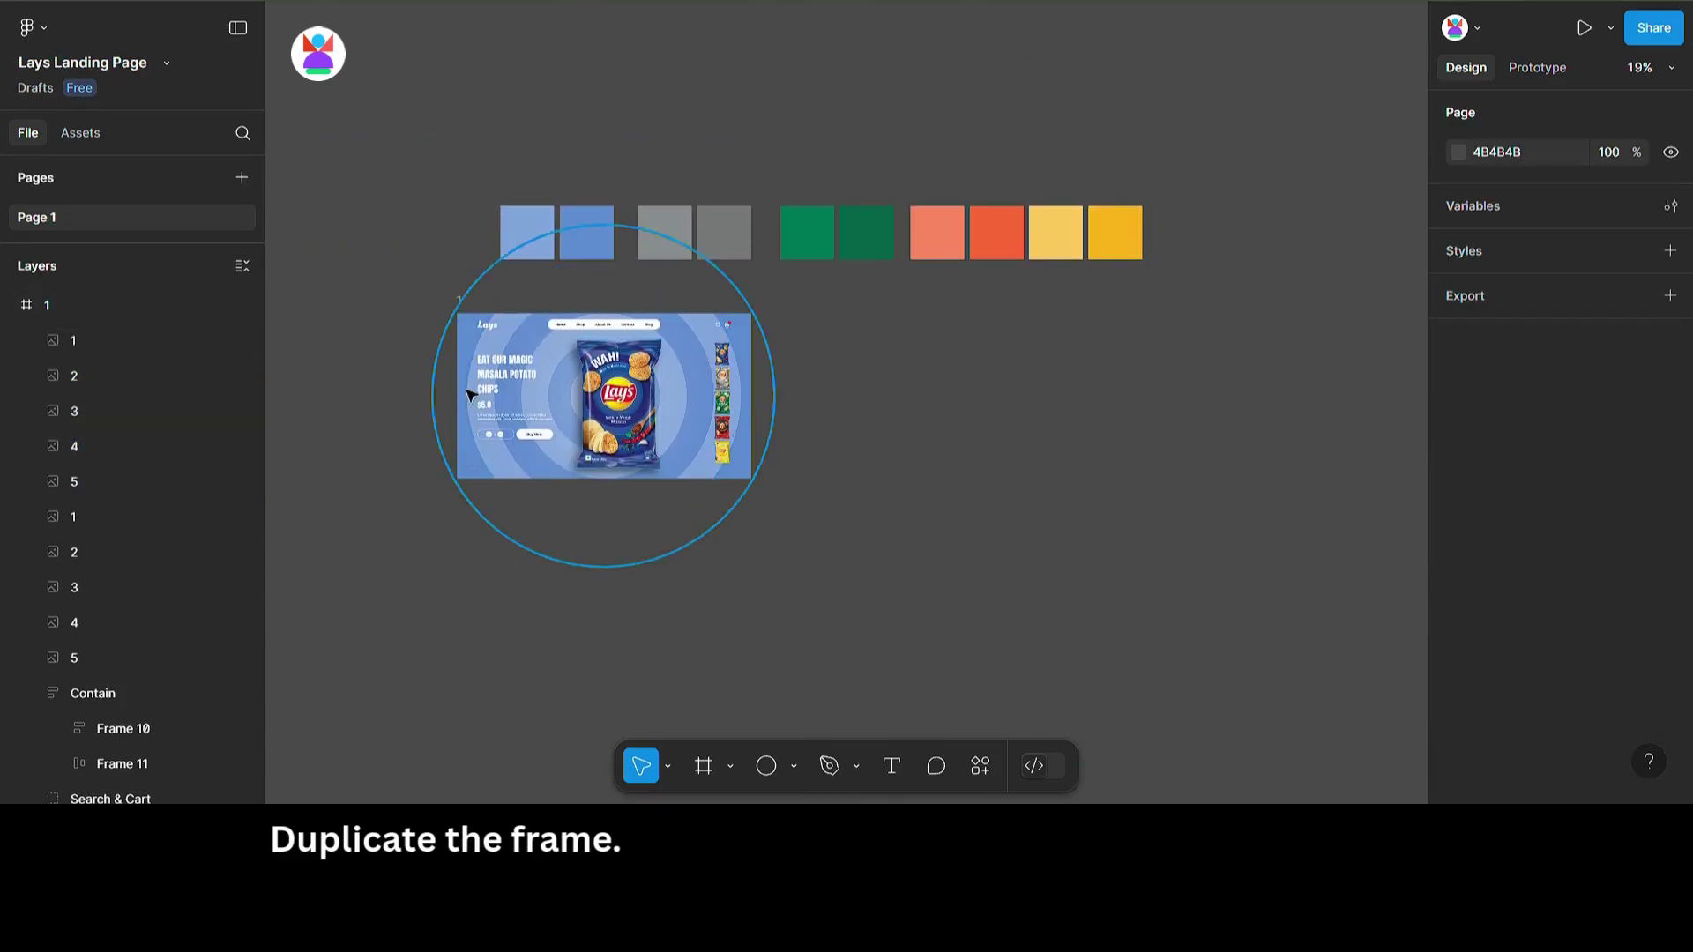
# Step: Duplicate frame 1, place the copy beside it at X -30, Y -216 and name it 2
pyautogui.scroll(2, 467, 394)
pyautogui.click(457, 276)
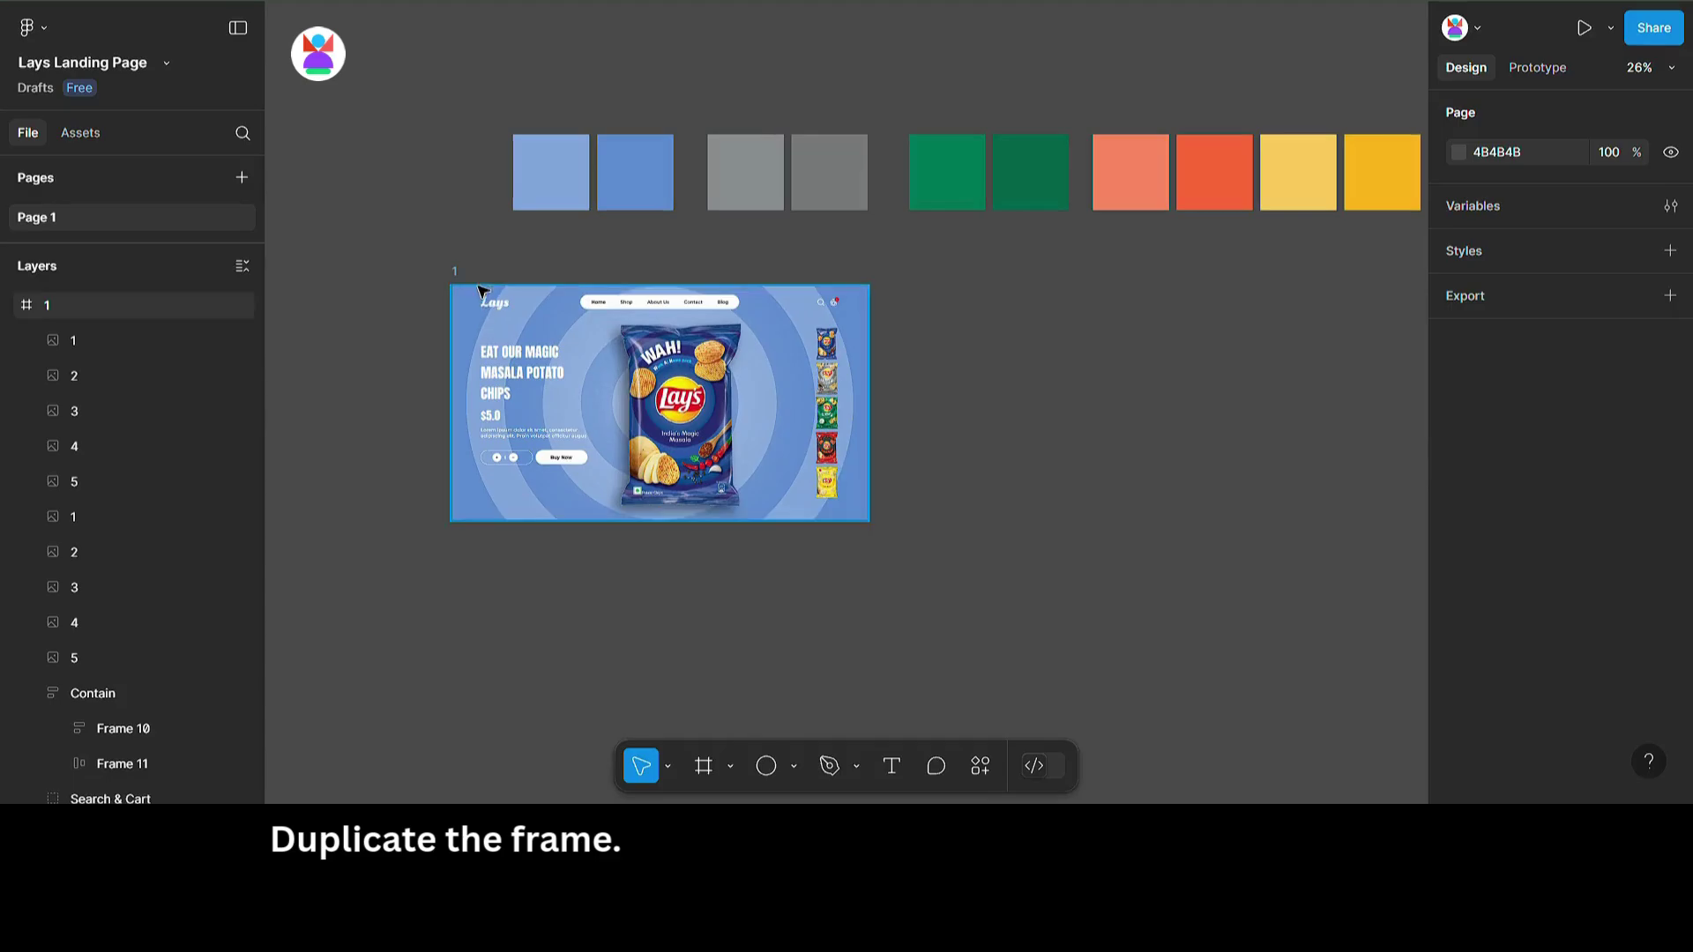
pyautogui.hotkey('ctrl', 'd')
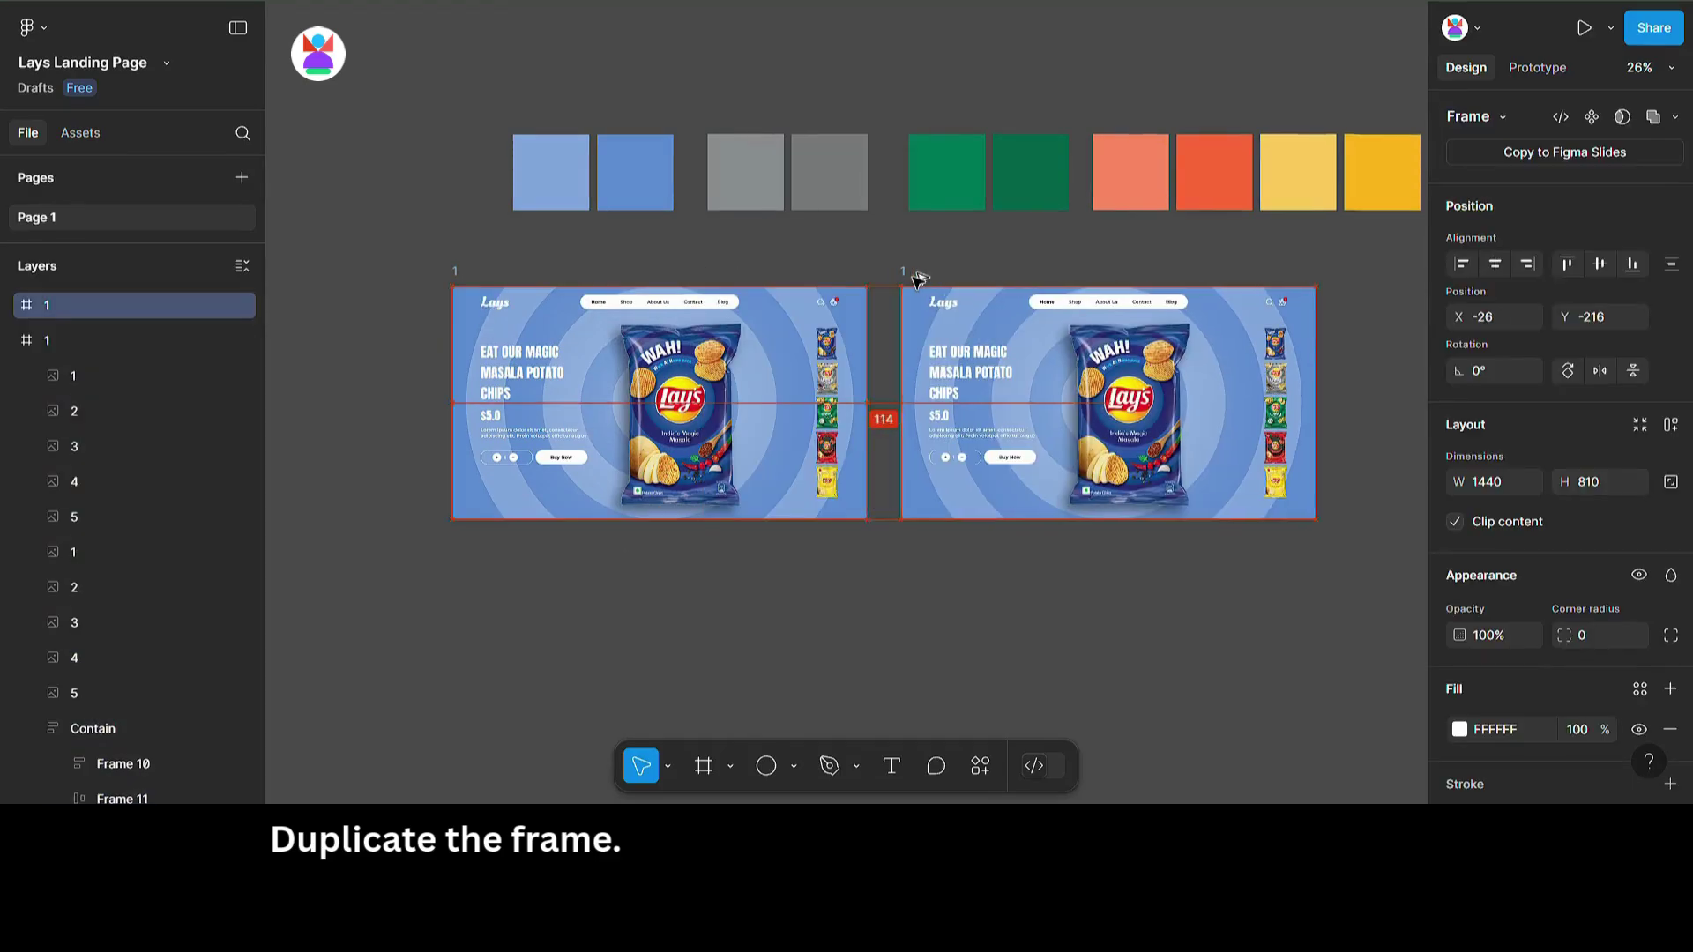
pyautogui.moveTo(1113, 276); pyautogui.dragTo(1094, 276)
pyautogui.hscroll(3, 1076, 389)
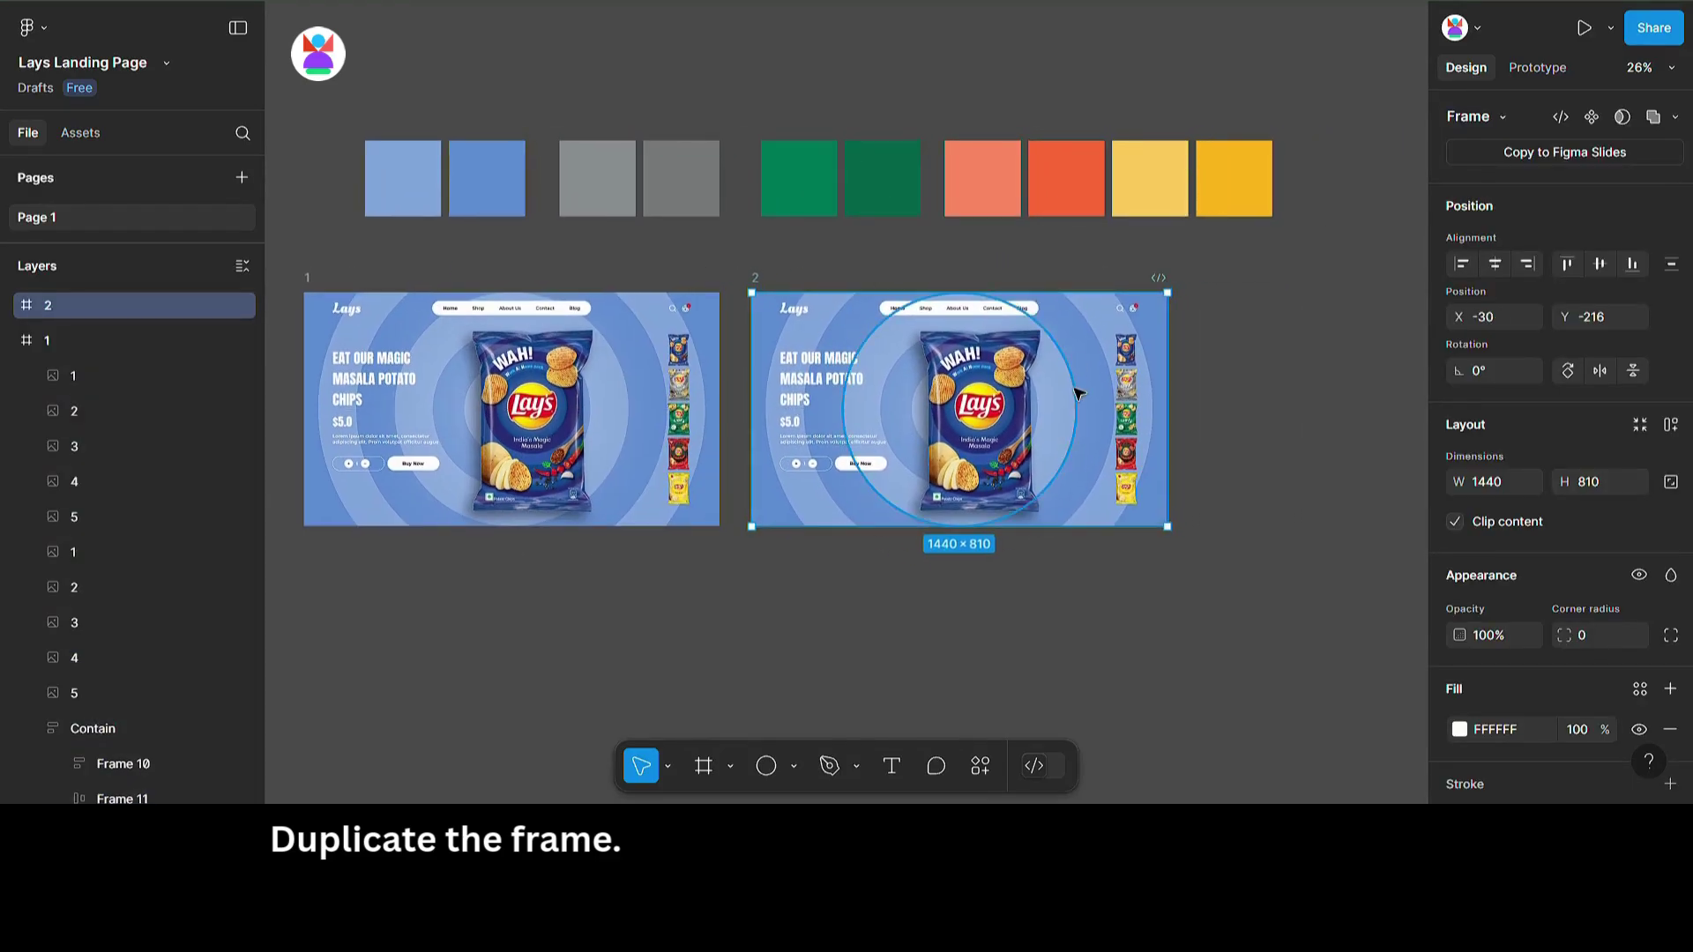
# Step: Rotate the small grey, green, red and yellow packets in frame 1 by 15°, leaving out the blue one
pyautogui.scroll(2, 1076, 389)
pyautogui.click(1001, 441)
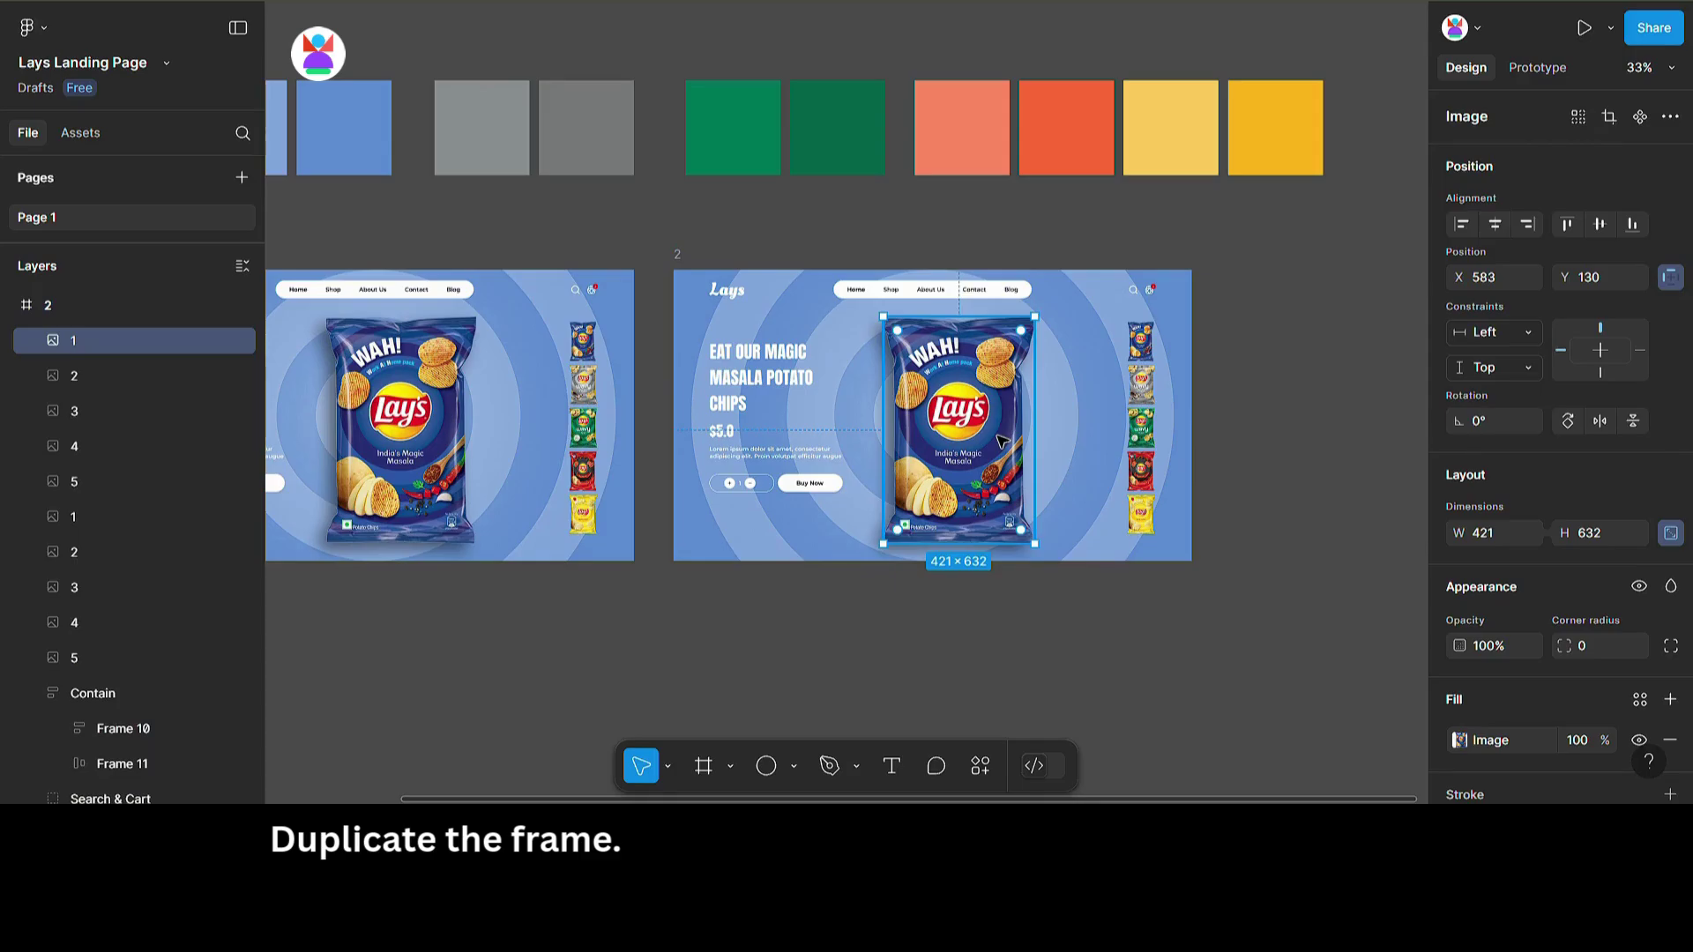
pyautogui.scroll(-2, 1139, 432)
pyautogui.scroll(4, 741, 423)
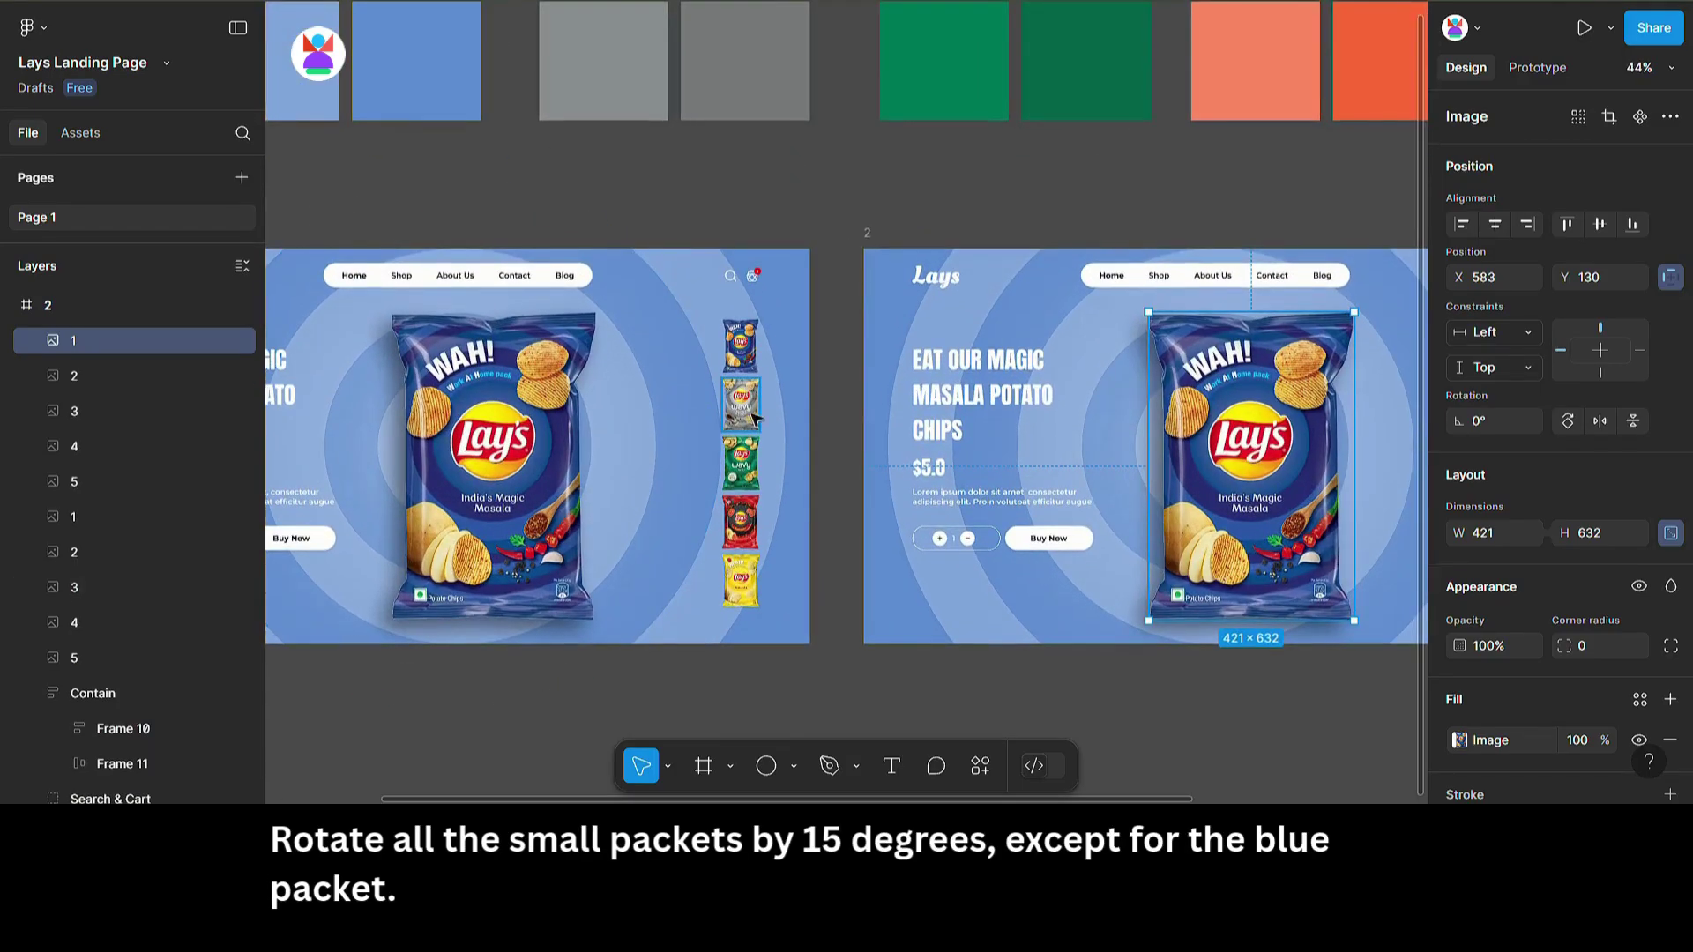
pyautogui.click(750, 422)
pyautogui.keyDown('shift'); pyautogui.click(740, 463); pyautogui.keyUp('shift')
pyautogui.keyDown('shift'); pyautogui.click(740, 522); pyautogui.keyUp('shift')
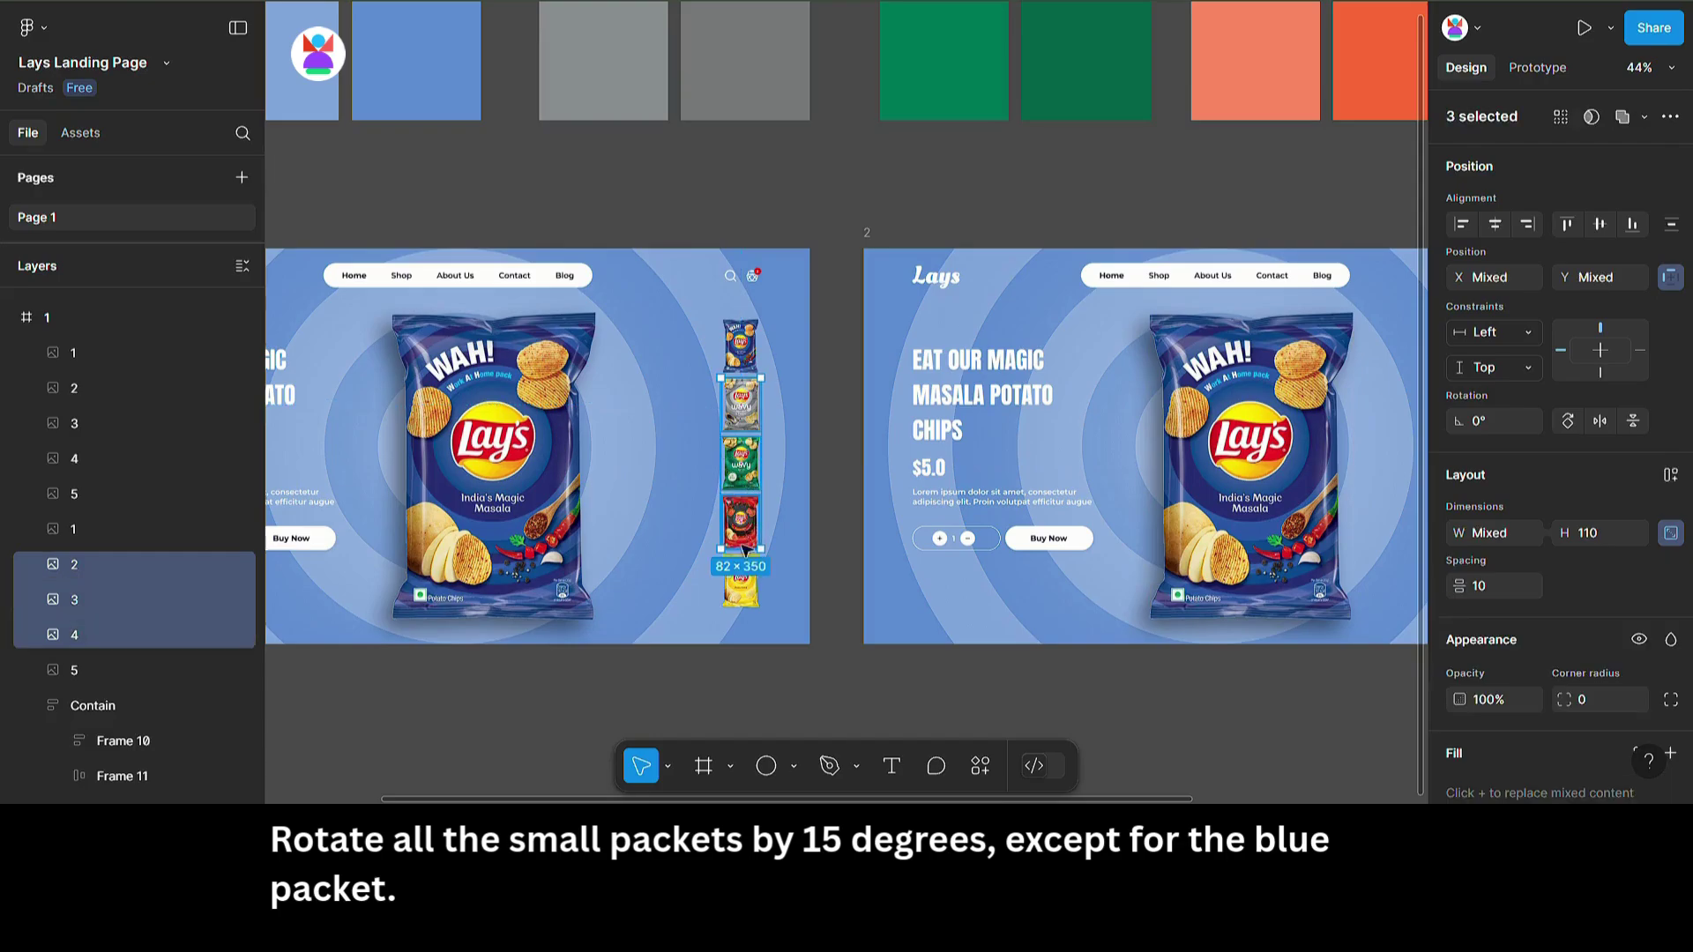
pyautogui.keyDown('shift'); pyautogui.click(745, 596); pyautogui.keyUp('shift')
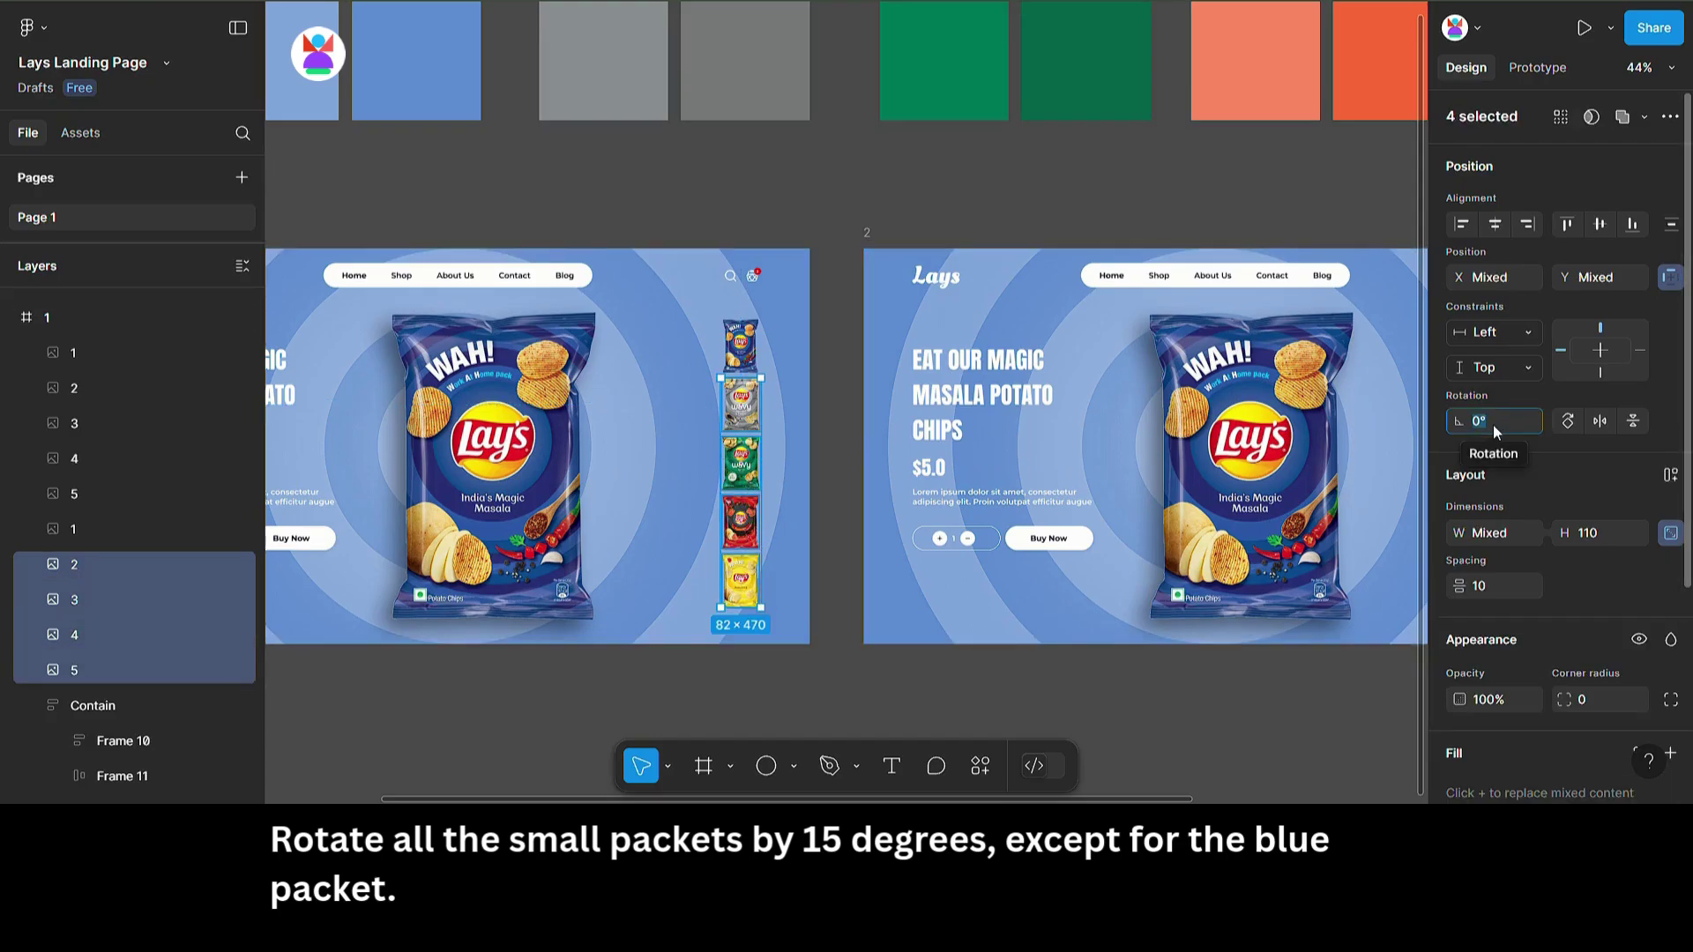
pyautogui.write('15')
pyautogui.press('Return')
pyautogui.scroll(-2, 559, 485)
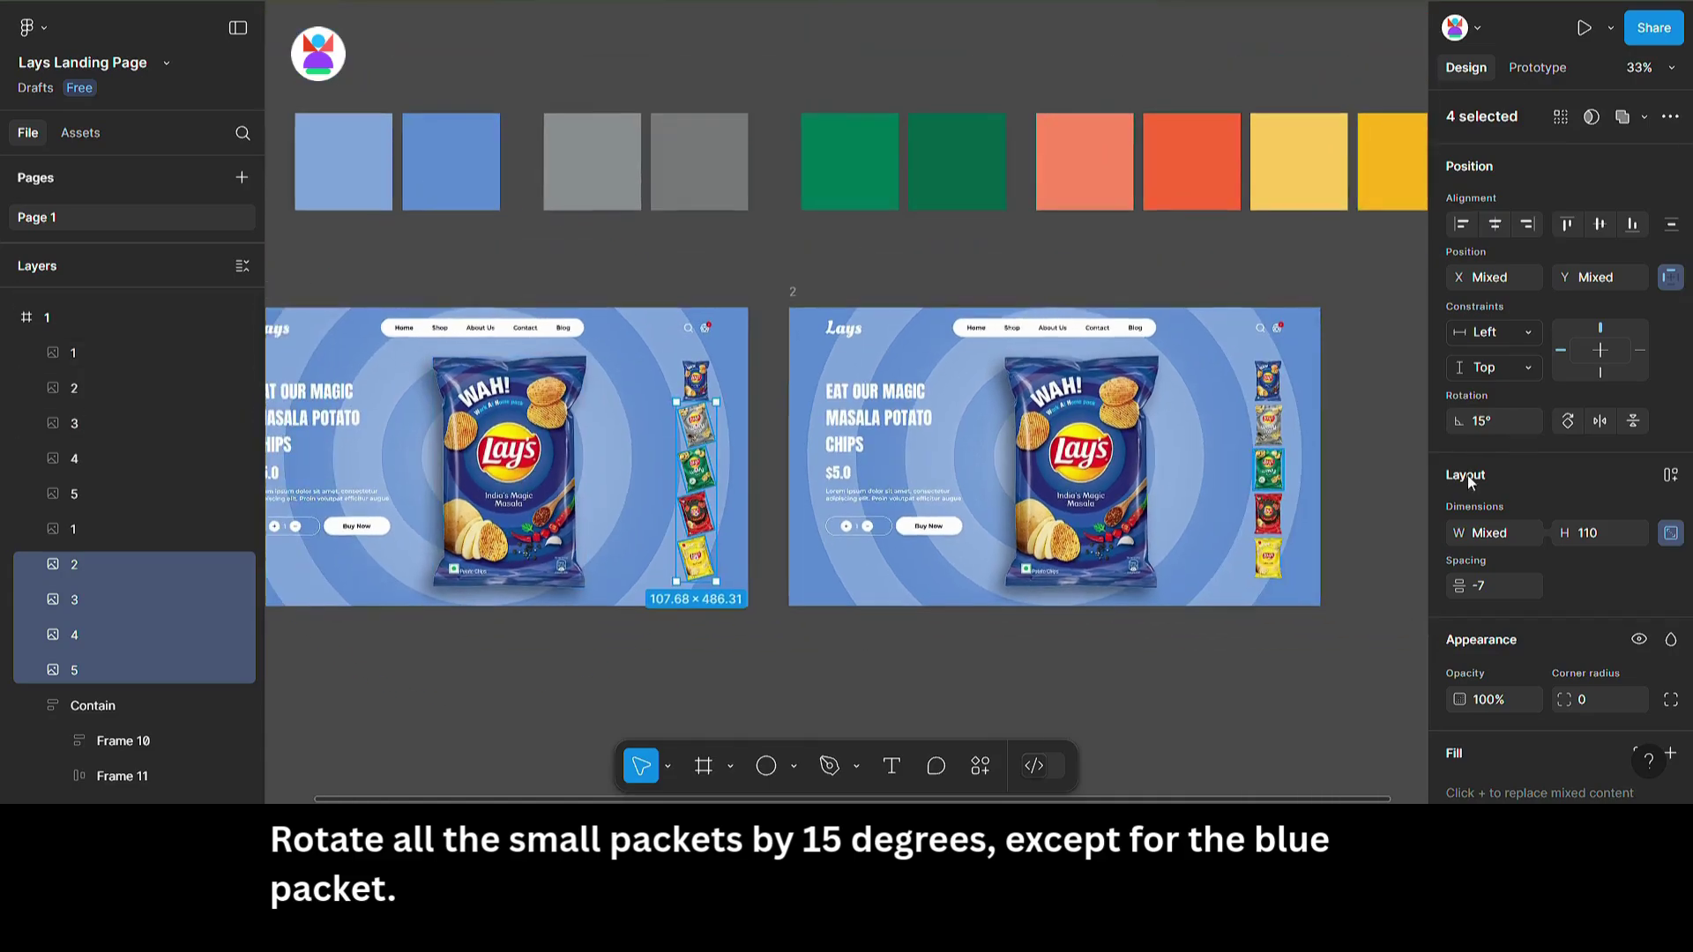
# Step: Rotate the small blue, green, red and yellow packets in frame 2 by 15°, leaving out the grey one
pyautogui.scroll(3, 1283, 391)
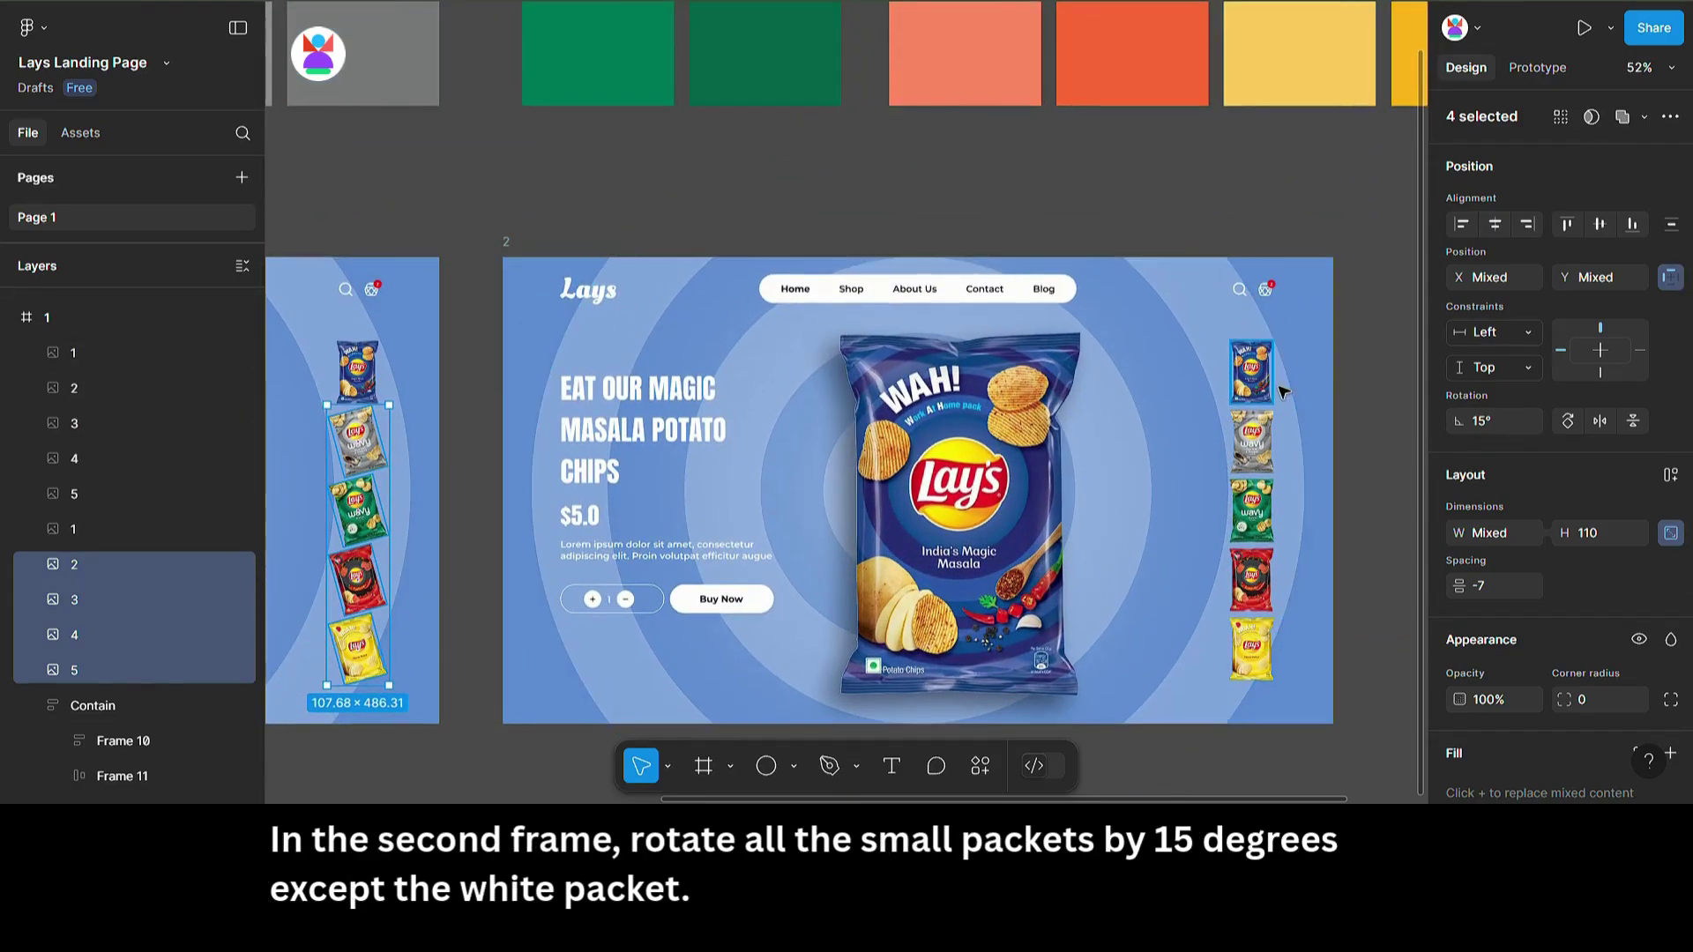
pyautogui.click(1252, 371)
pyautogui.keyDown('shift'); pyautogui.click(1252, 510); pyautogui.keyUp('shift')
pyautogui.keyDown('shift'); pyautogui.click(1251, 579); pyautogui.keyUp('shift')
pyautogui.keyDown('shift'); pyautogui.click(1251, 648); pyautogui.keyUp('shift')
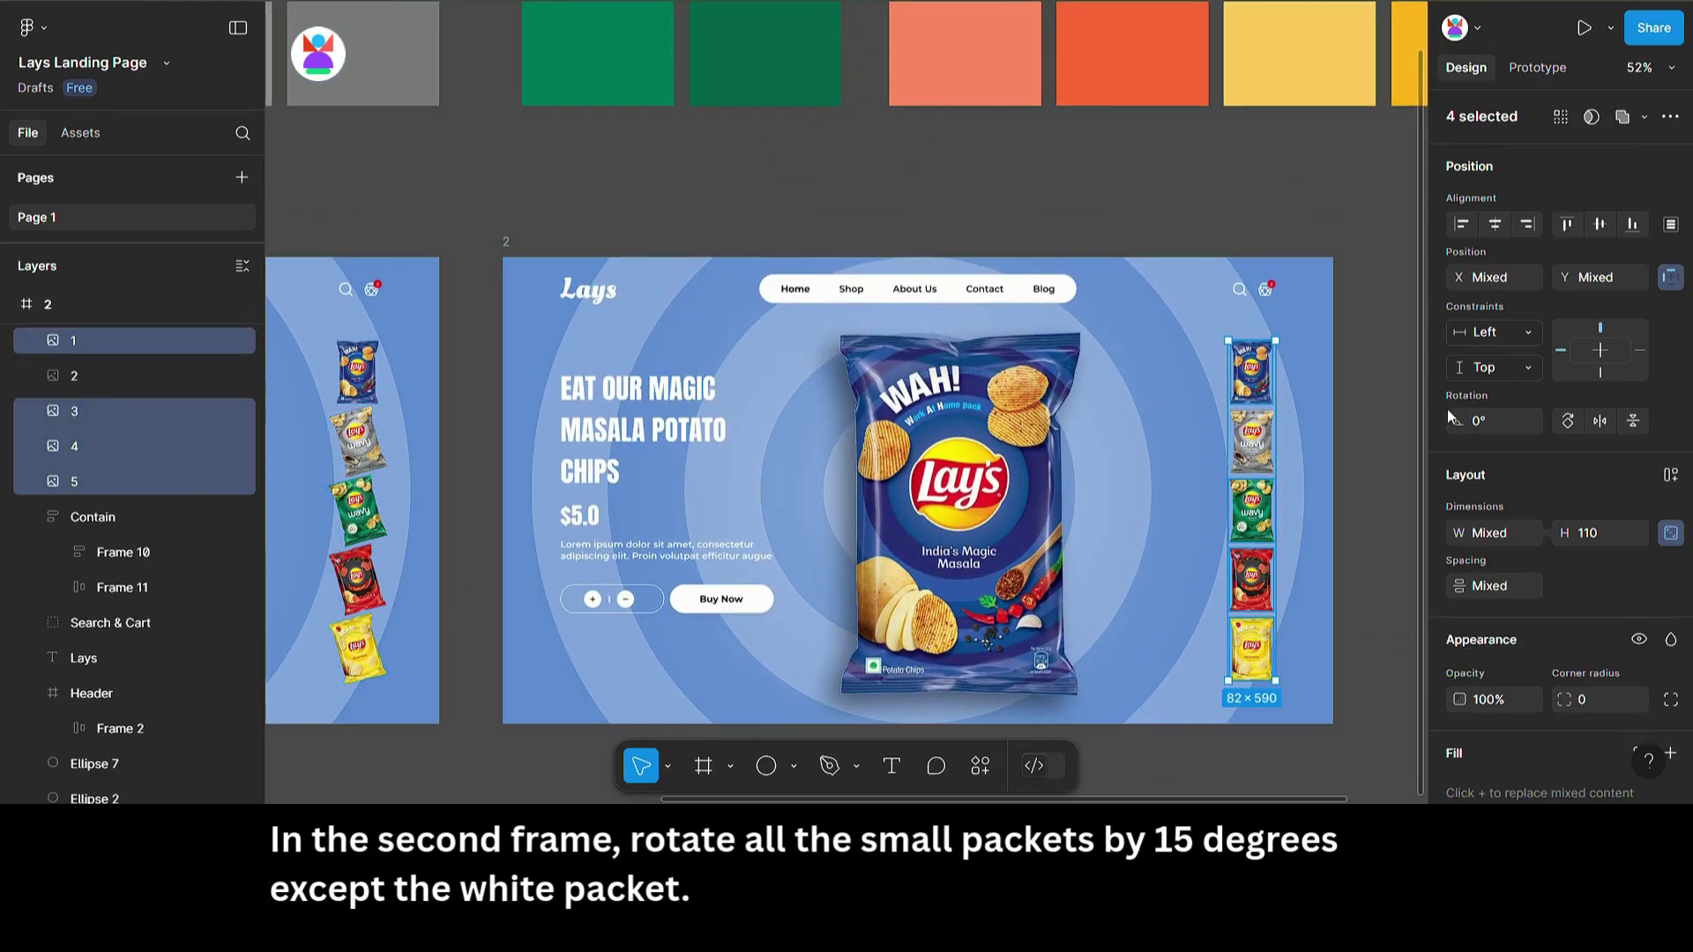
pyautogui.write('15')
pyautogui.press('Return')
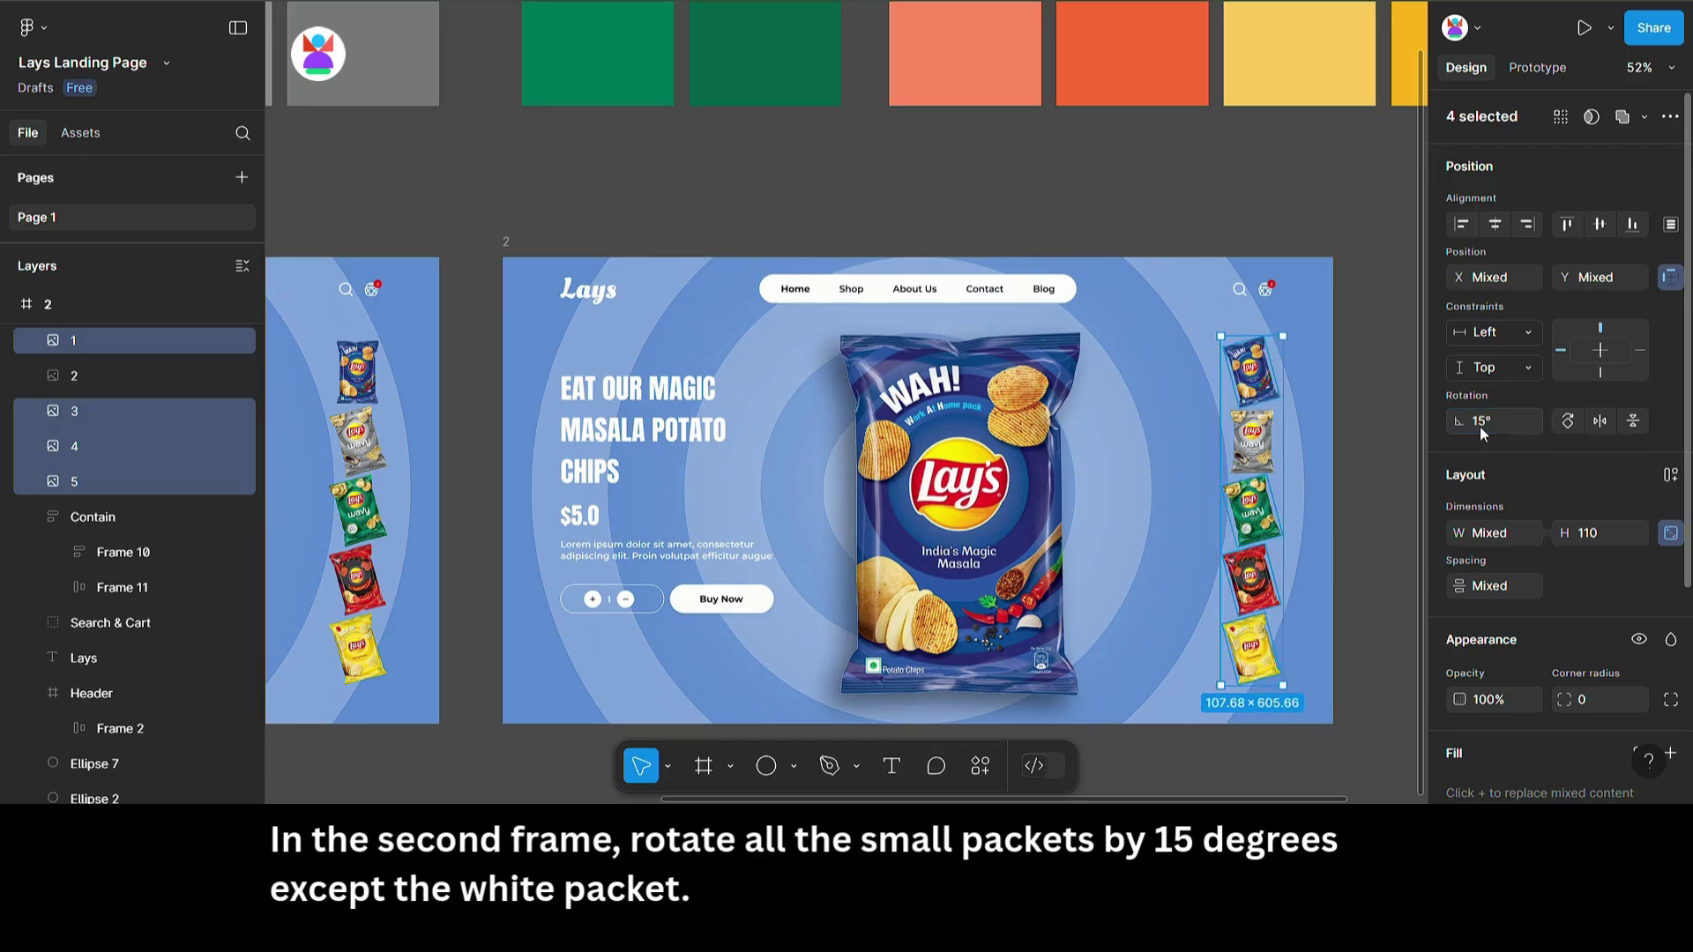
# Step: Delete frame 2's large blue packet and show the hidden grey packet in its place with 100% opacity and 0° rotation
pyautogui.click(928, 440)
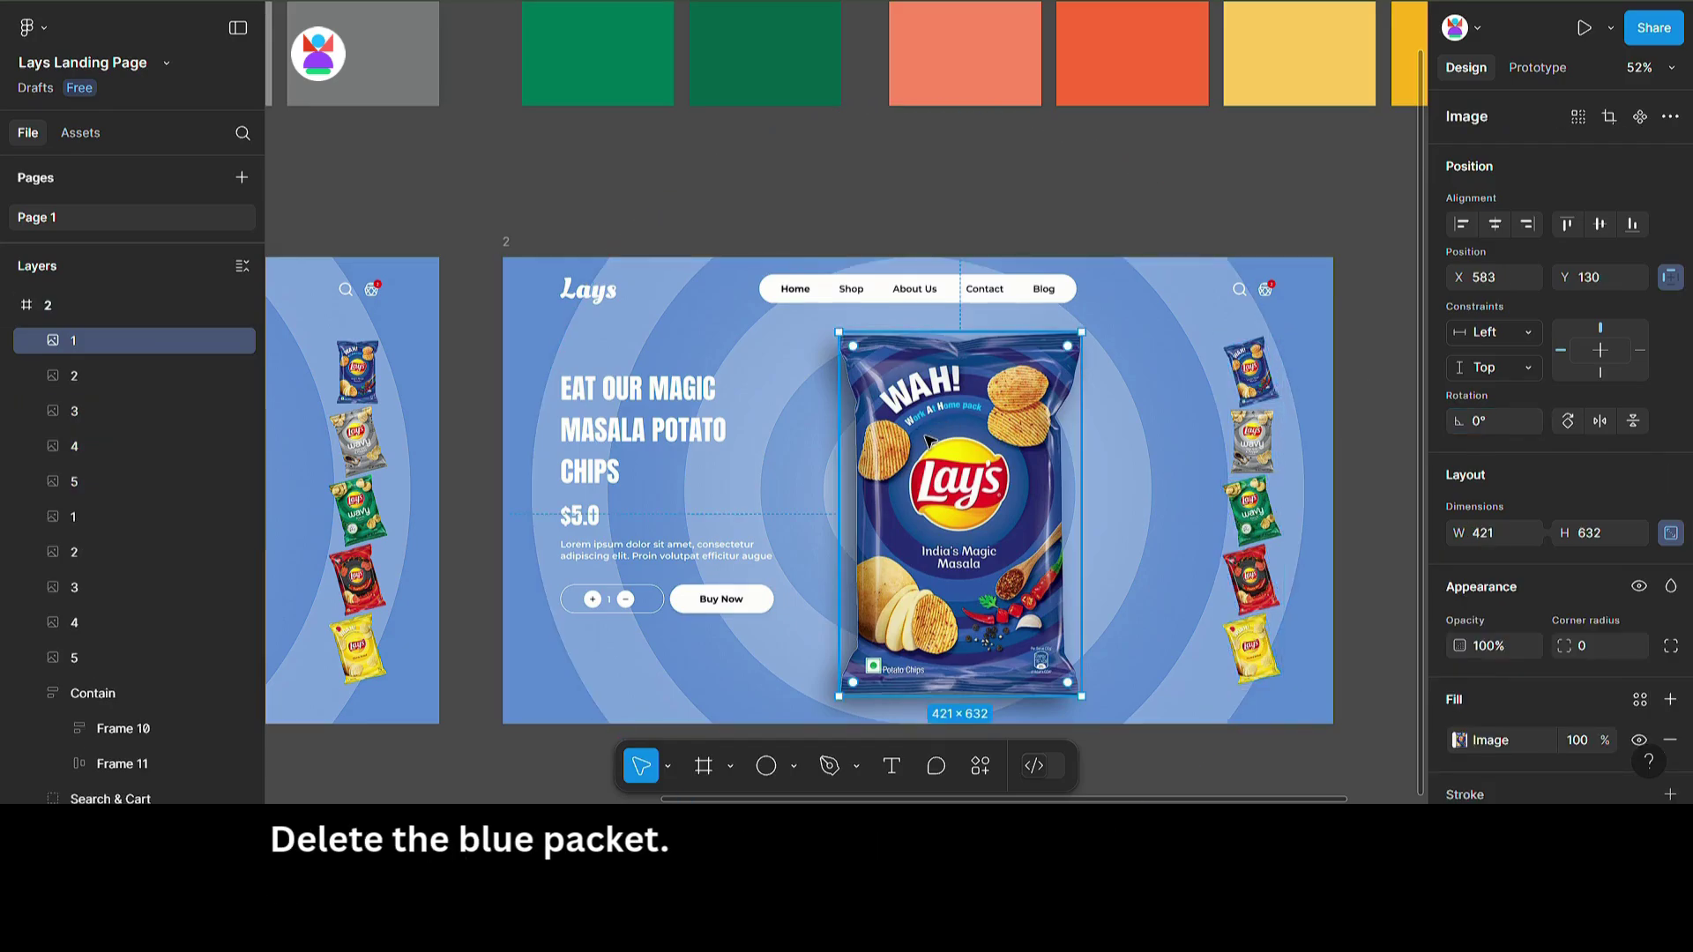
pyautogui.press('Delete')
pyautogui.click(928, 441)
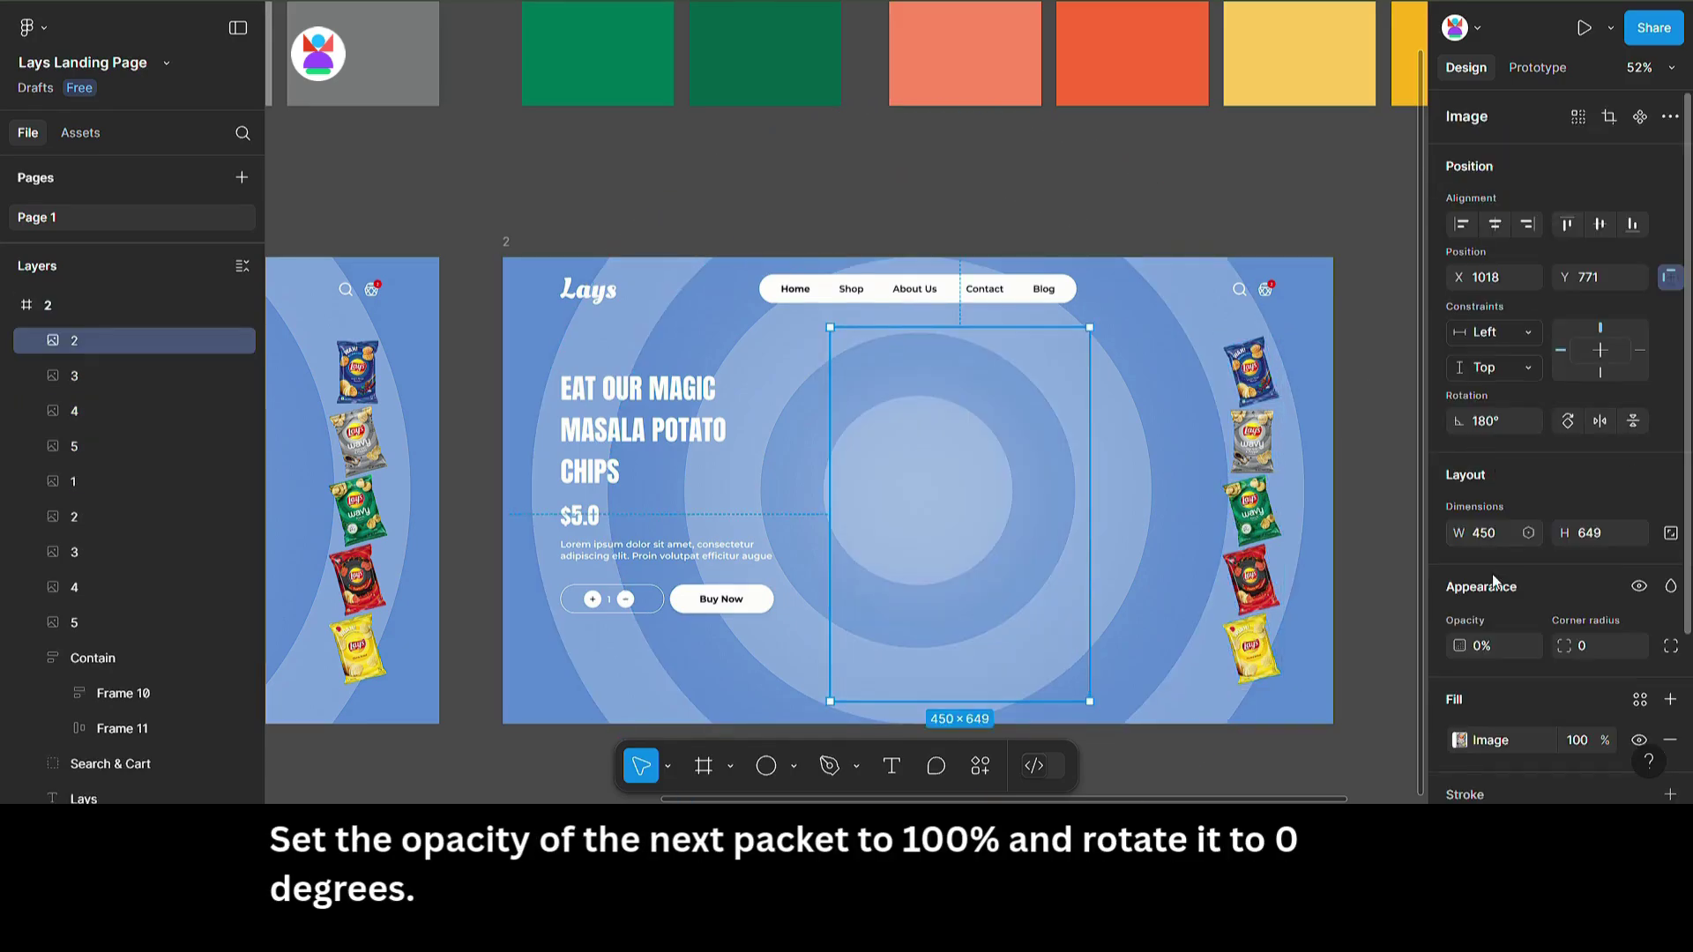
pyautogui.click(1490, 647)
pyautogui.write('100')
pyautogui.press('Return')
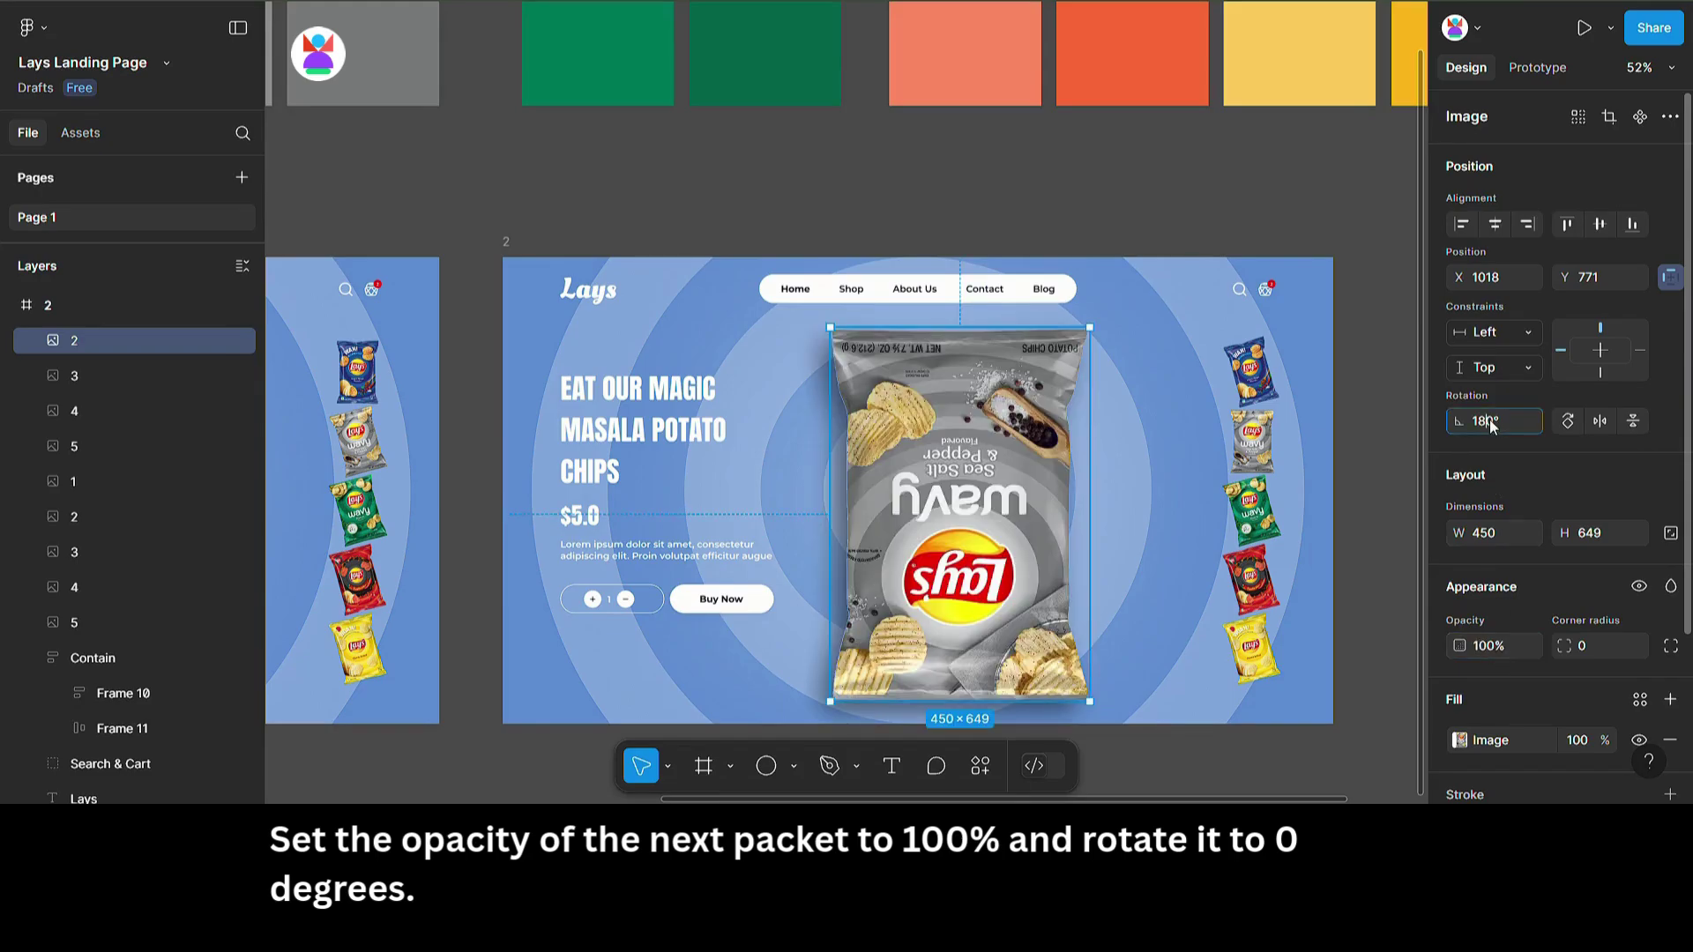
pyautogui.write('0')
pyautogui.press('Return')
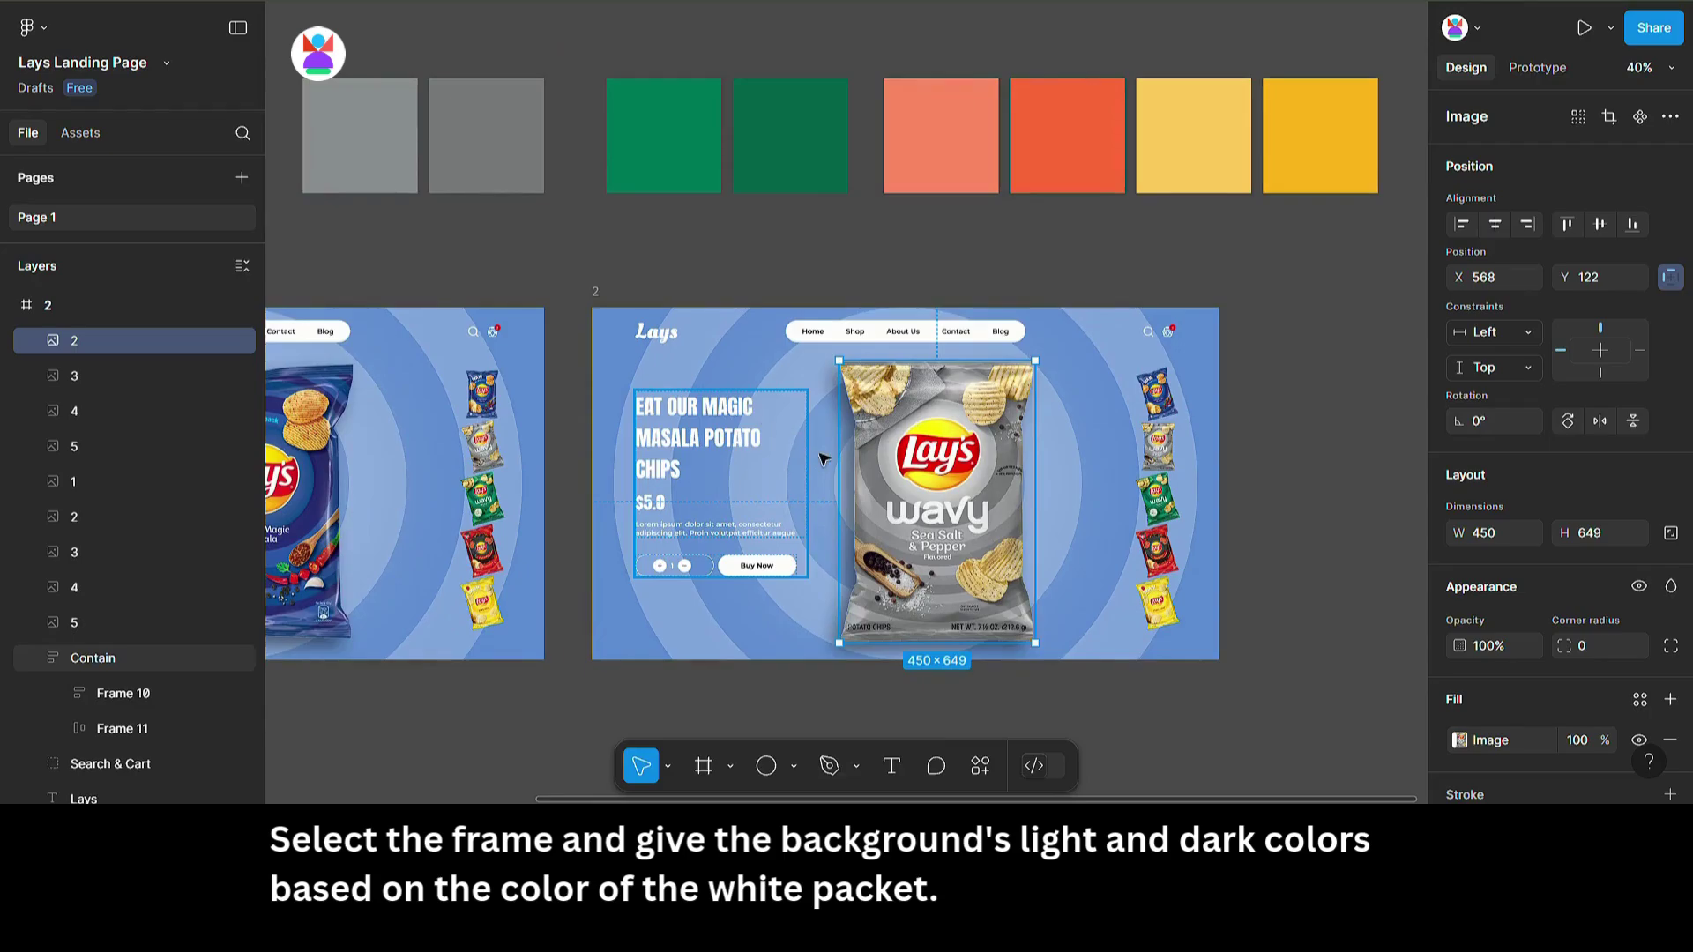
# Step: Recolour frame 2's background, sampling the light grey swatch (8C8E92) for 83A6DD and the dark grey swatch for 5F8DD3
pyautogui.click(597, 294)
pyautogui.scroll(-5, 1537, 626)
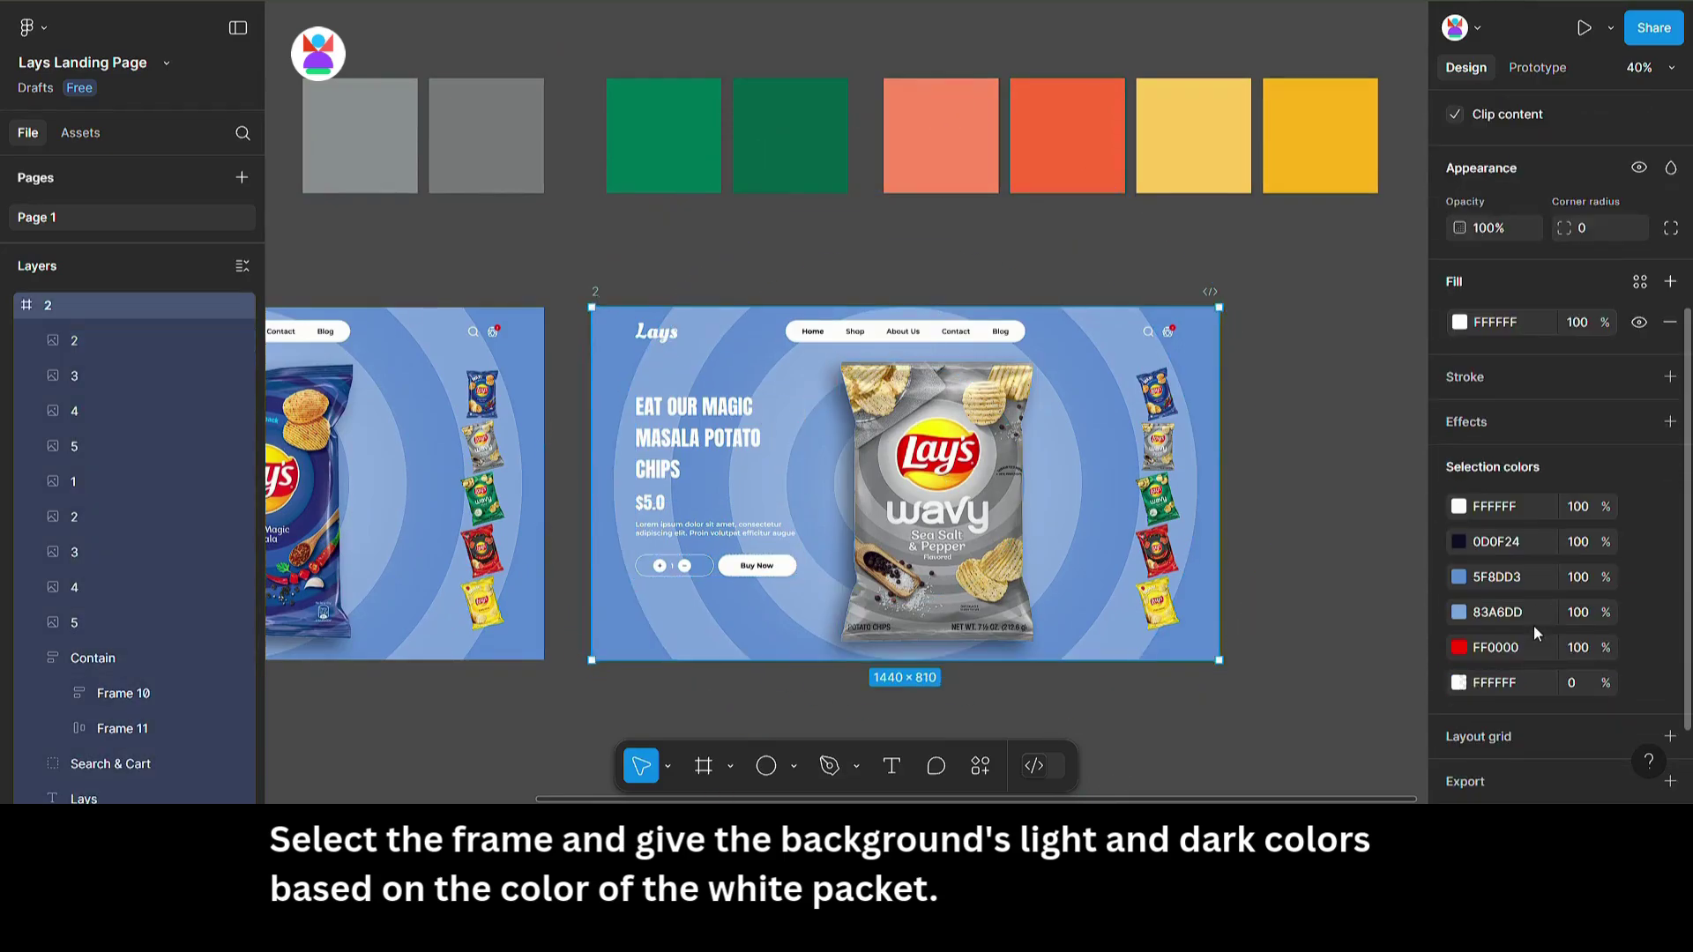
pyautogui.click(1470, 581)
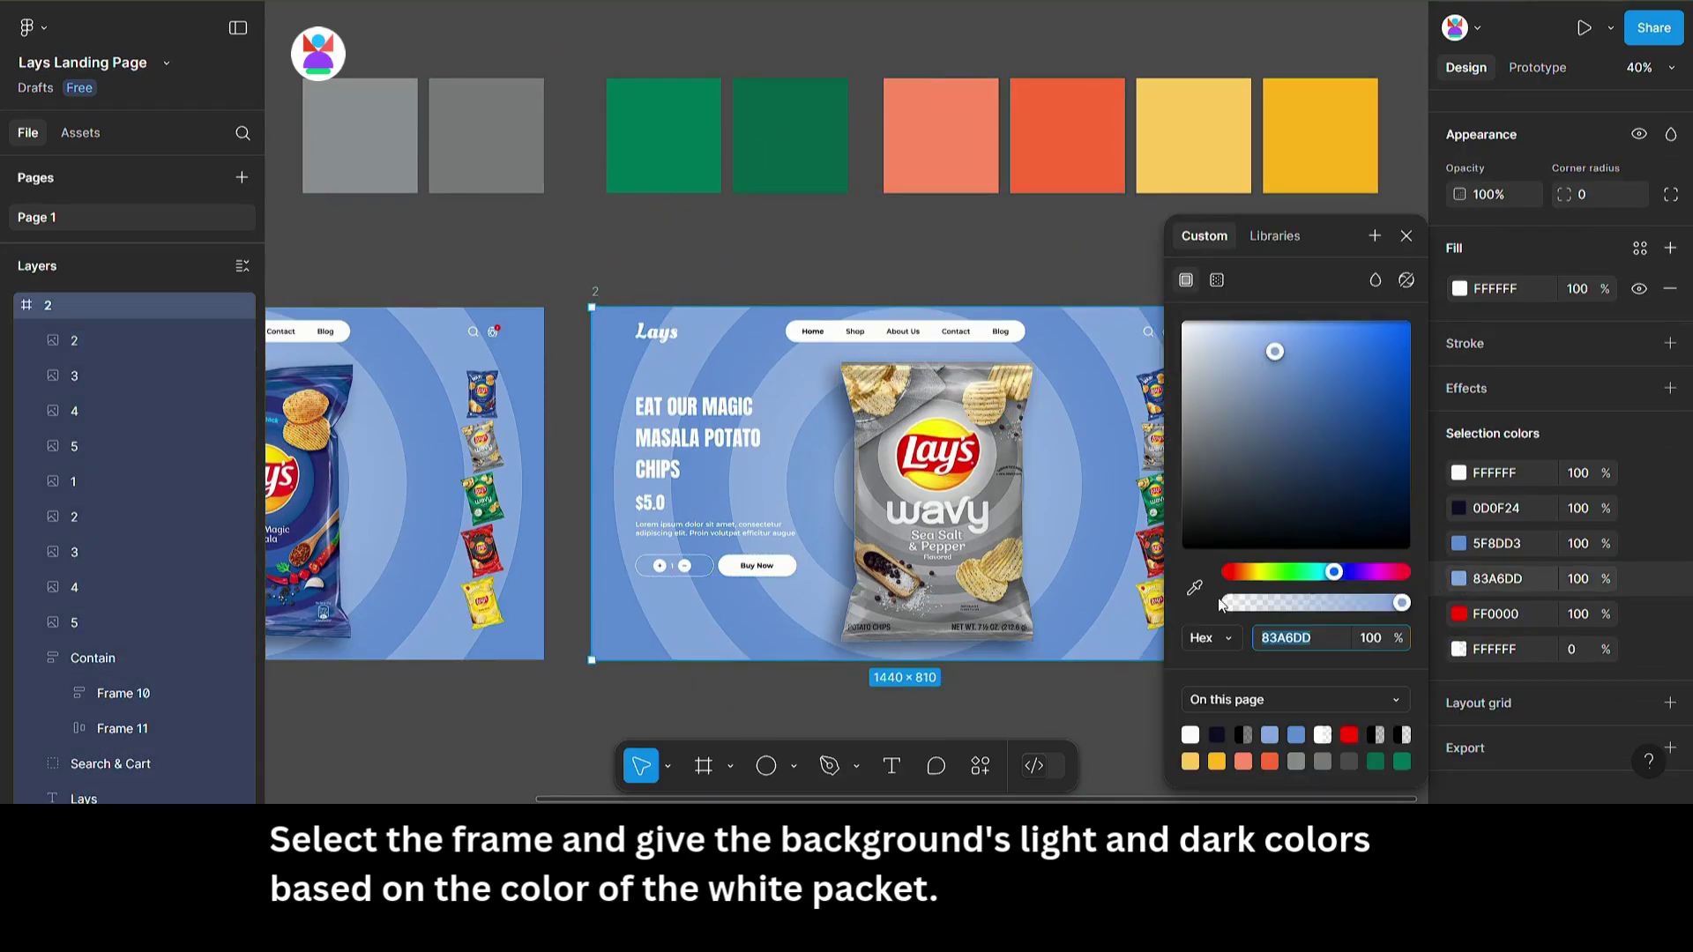
pyautogui.click(1195, 587)
pyautogui.click(388, 123)
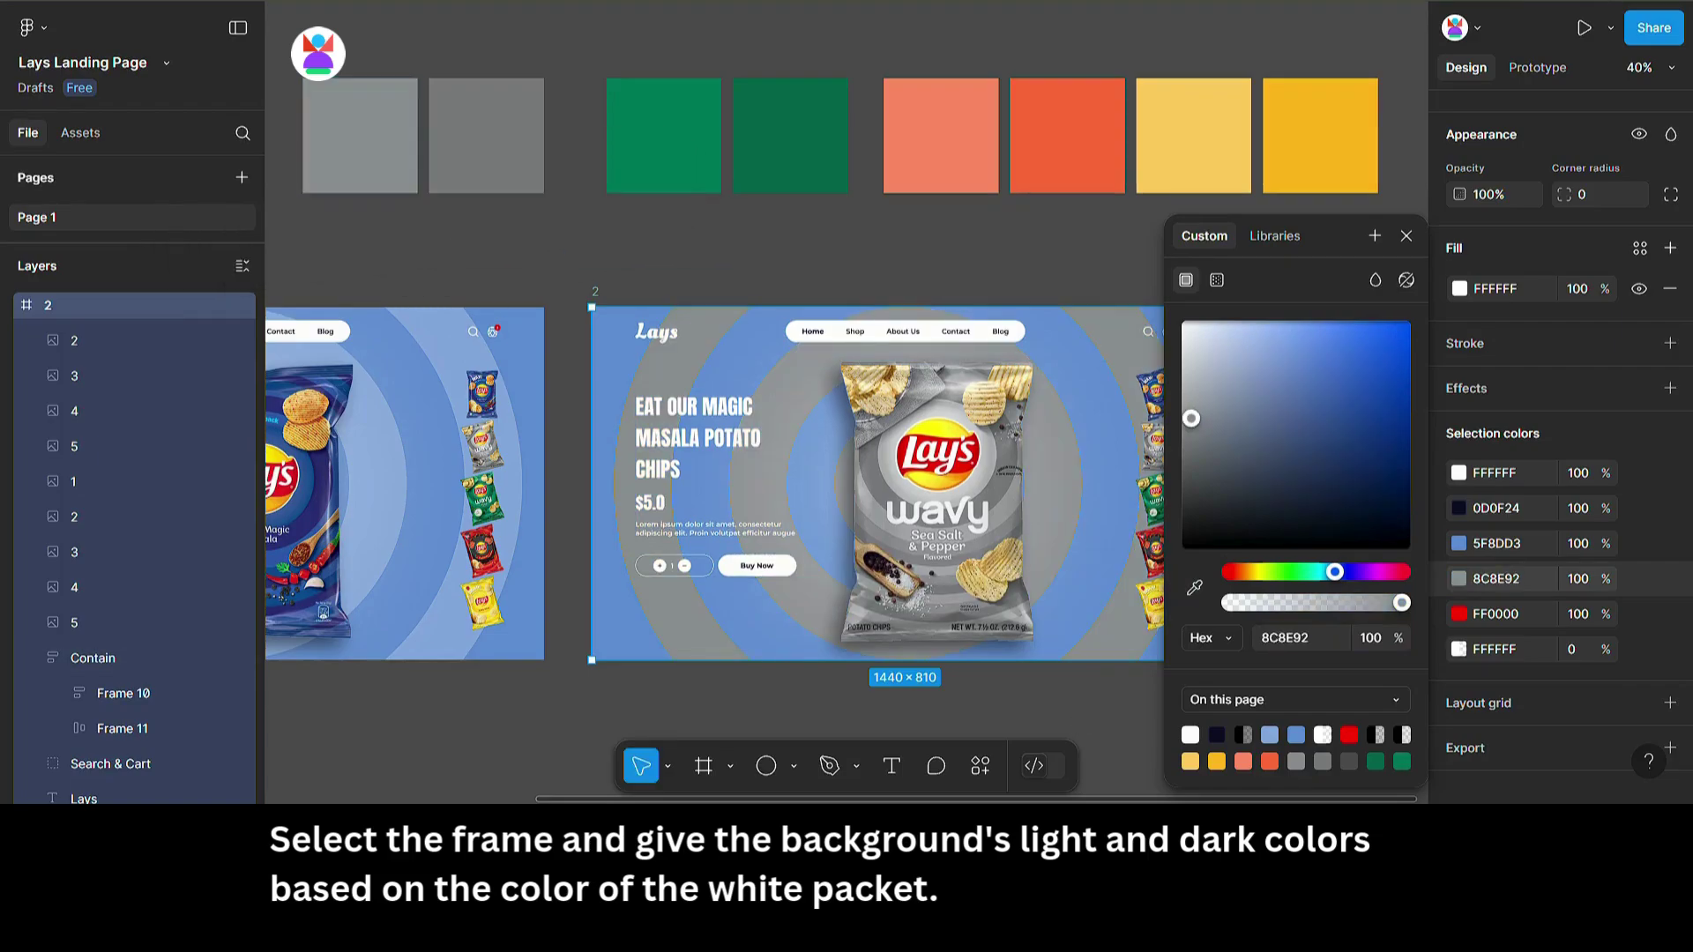
pyautogui.click(1459, 545)
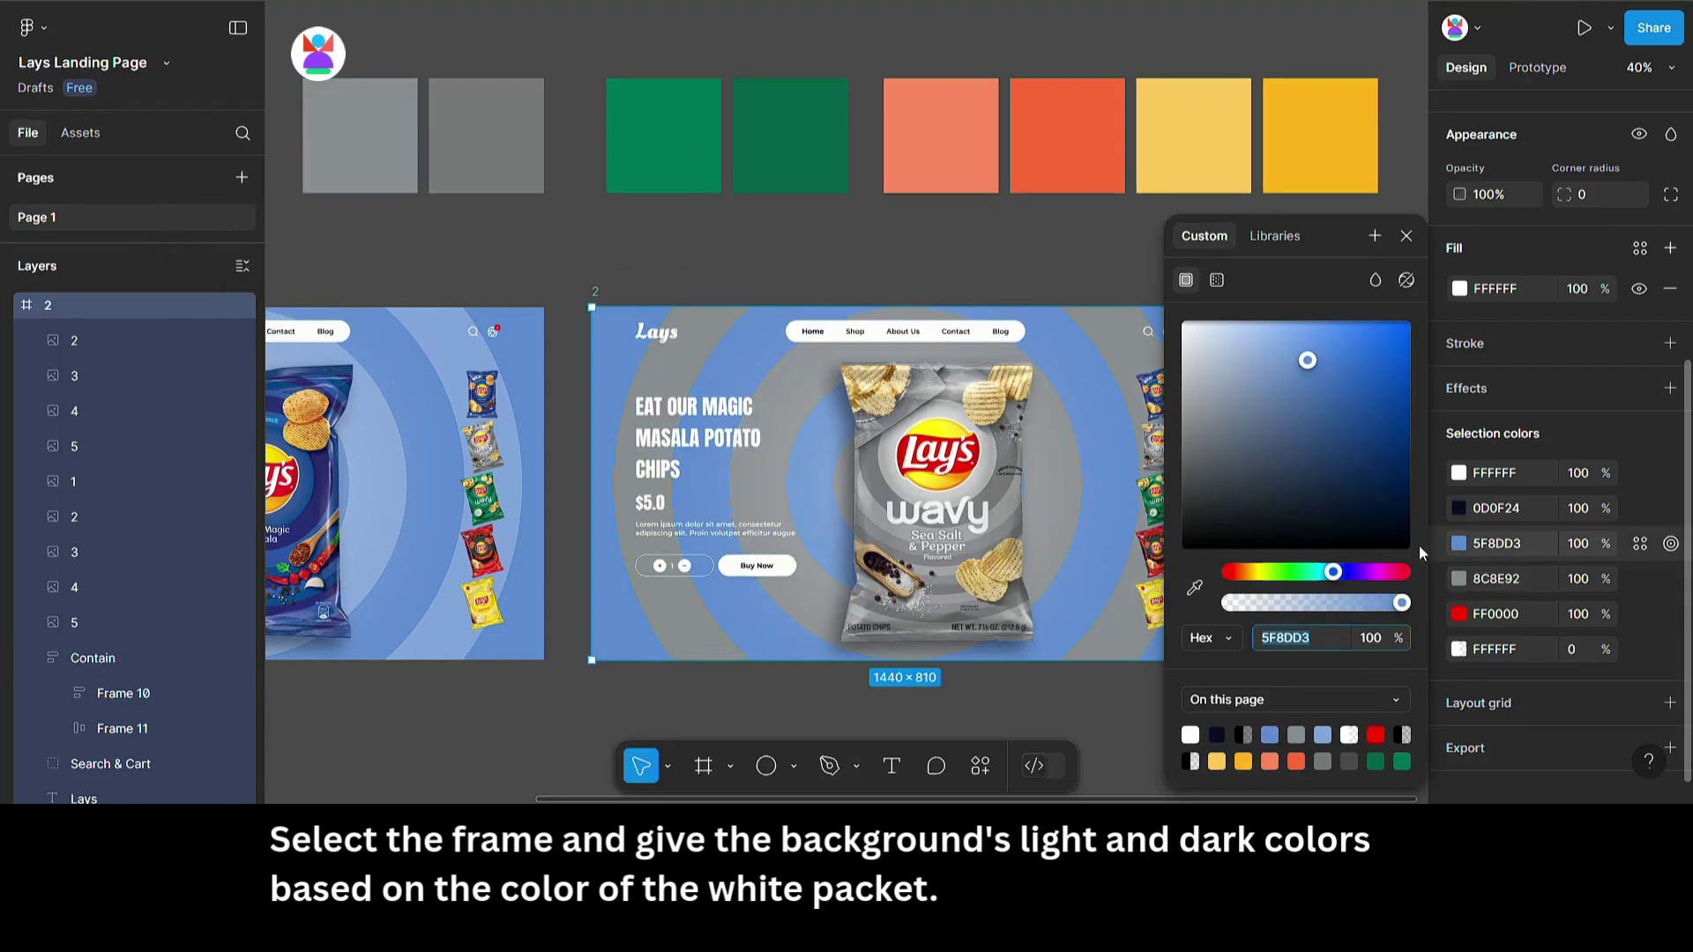
pyautogui.click(1195, 588)
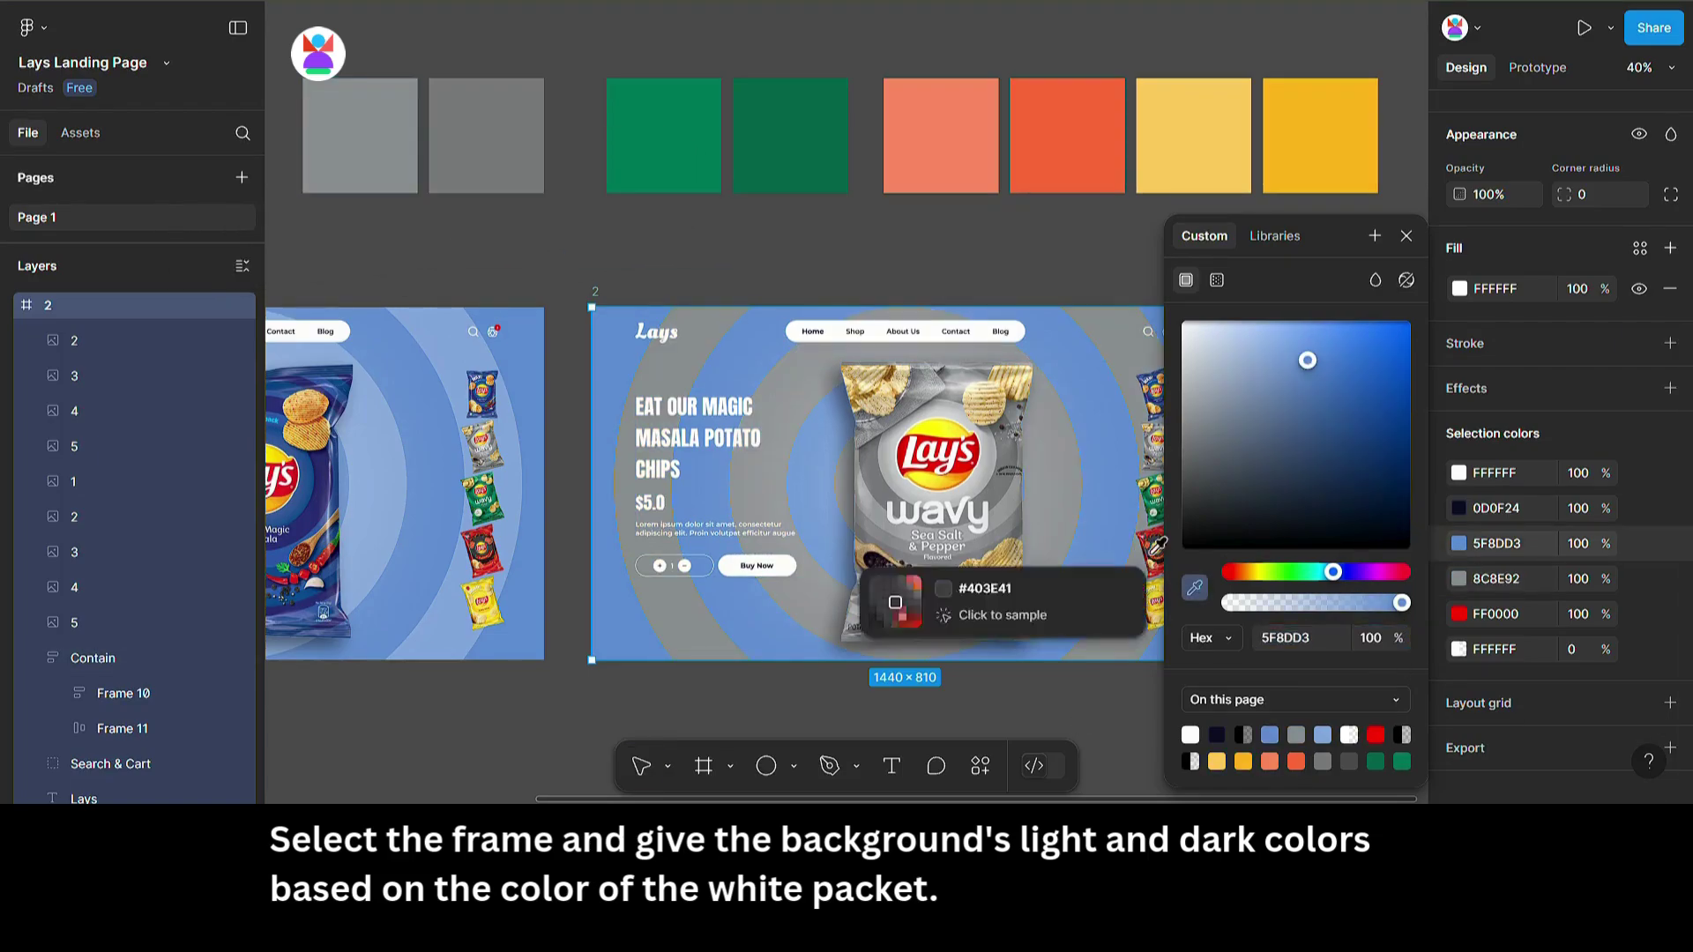
pyautogui.click(547, 136)
pyautogui.click(773, 254)
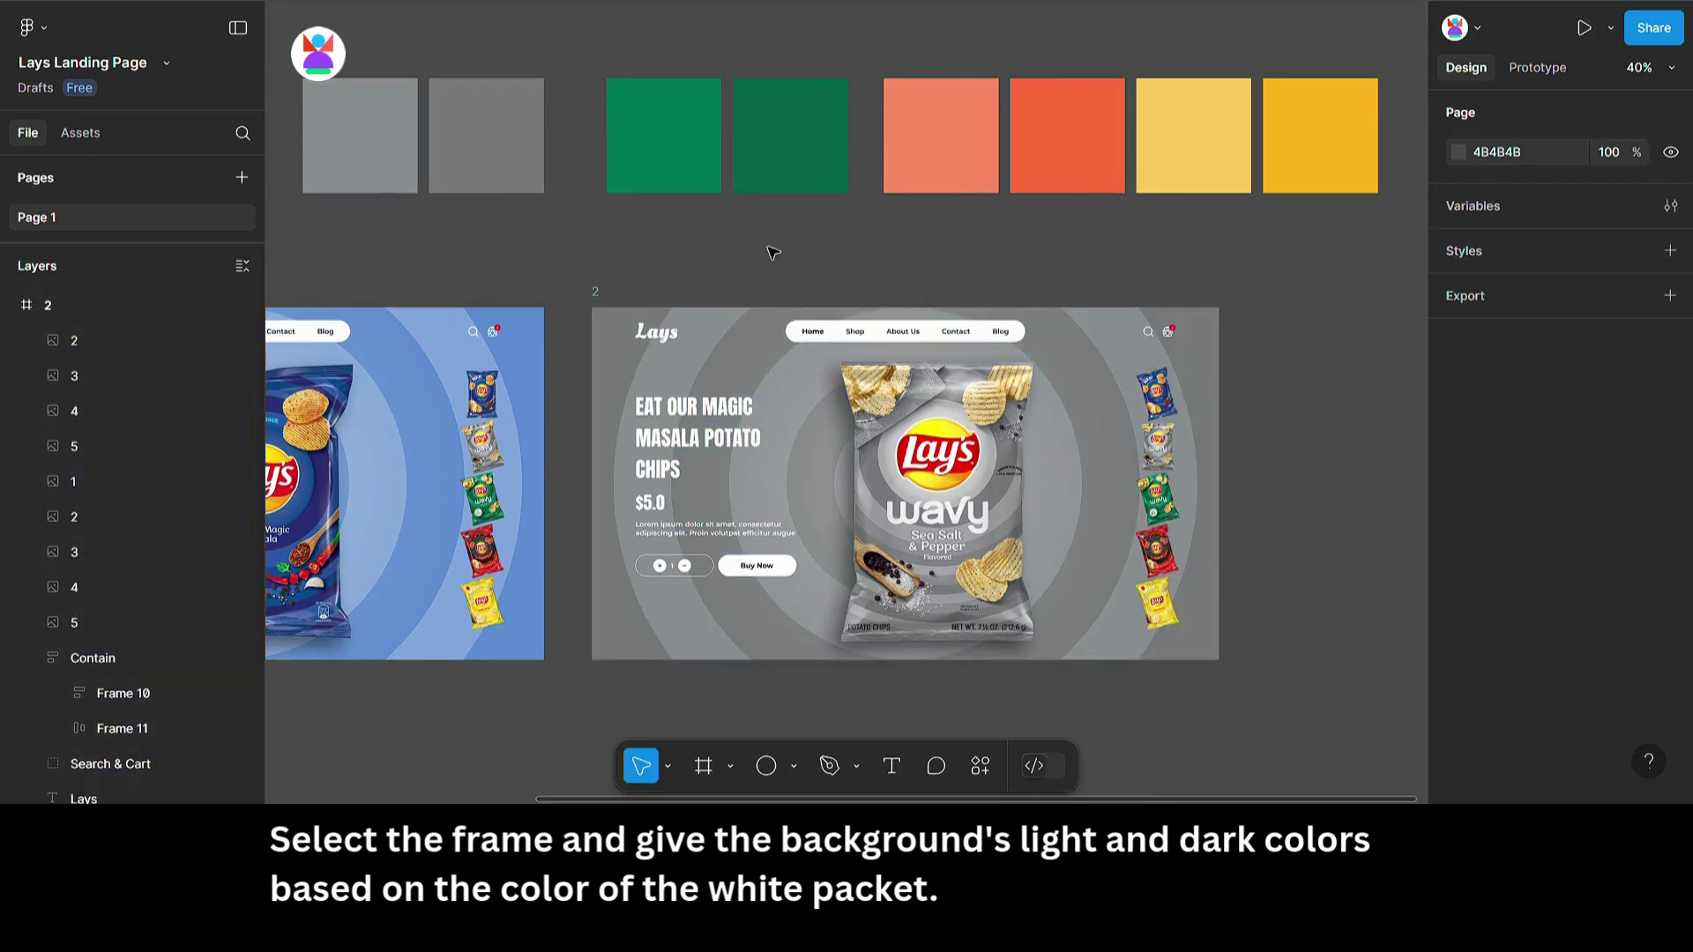
# Step: Duplicate frame 2, place the copy beside it in line with the row and name it 3
pyautogui.scroll(-3, 776, 255)
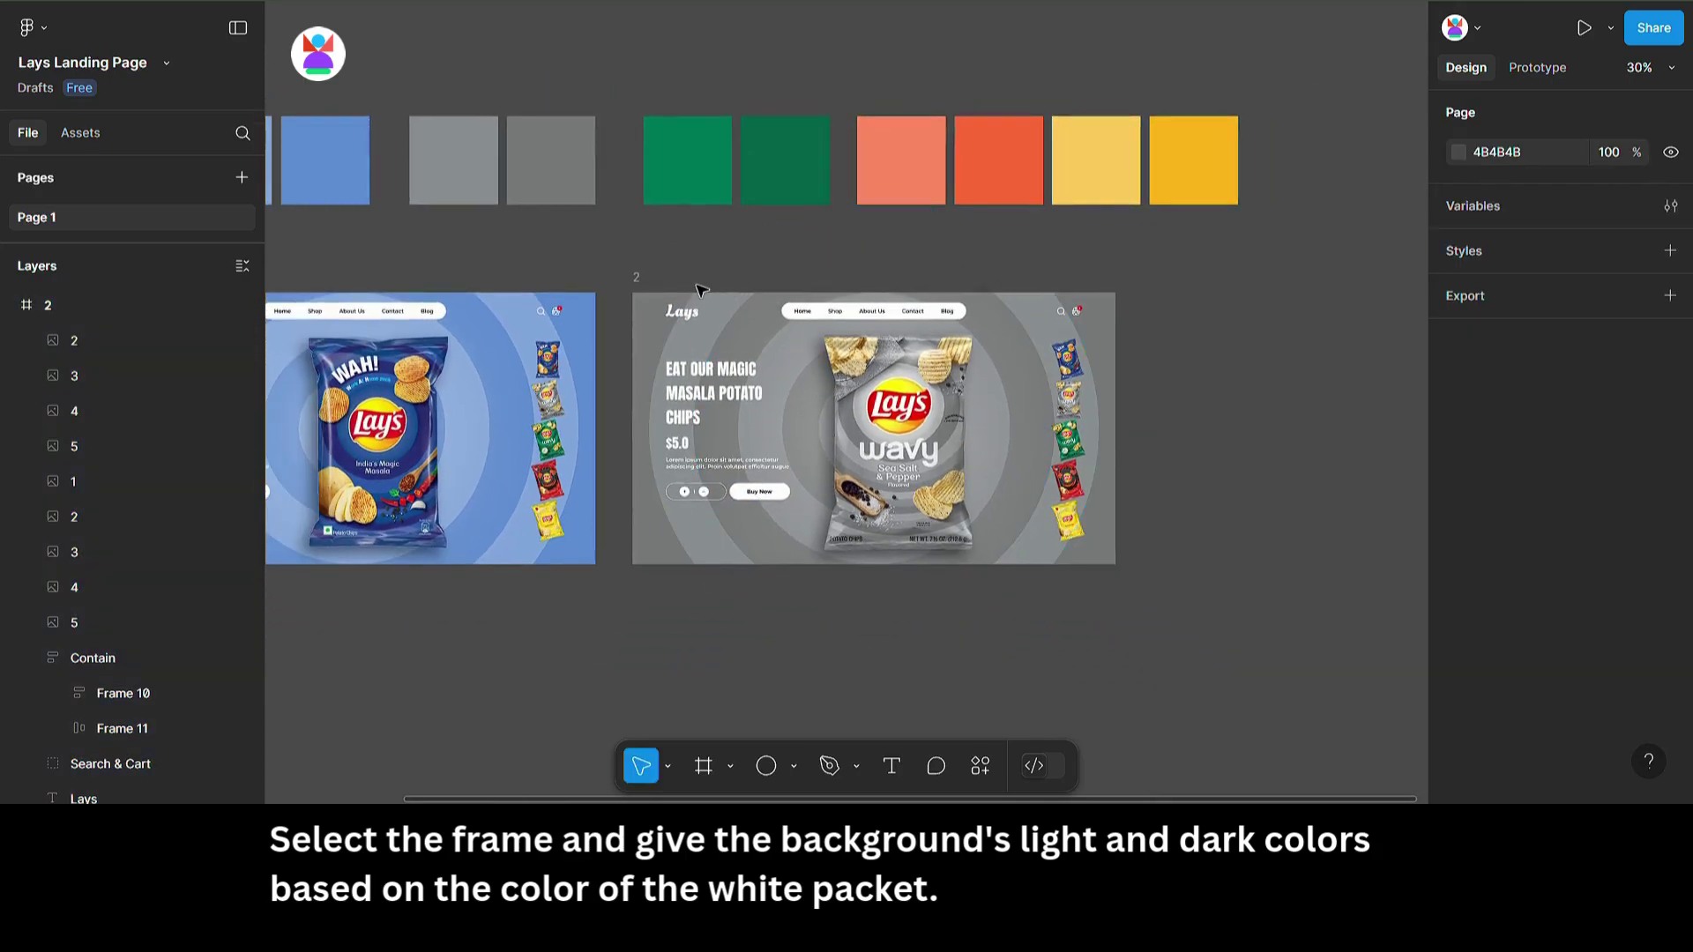
pyautogui.click(638, 279)
pyautogui.hotkey('ctrl', 'd')
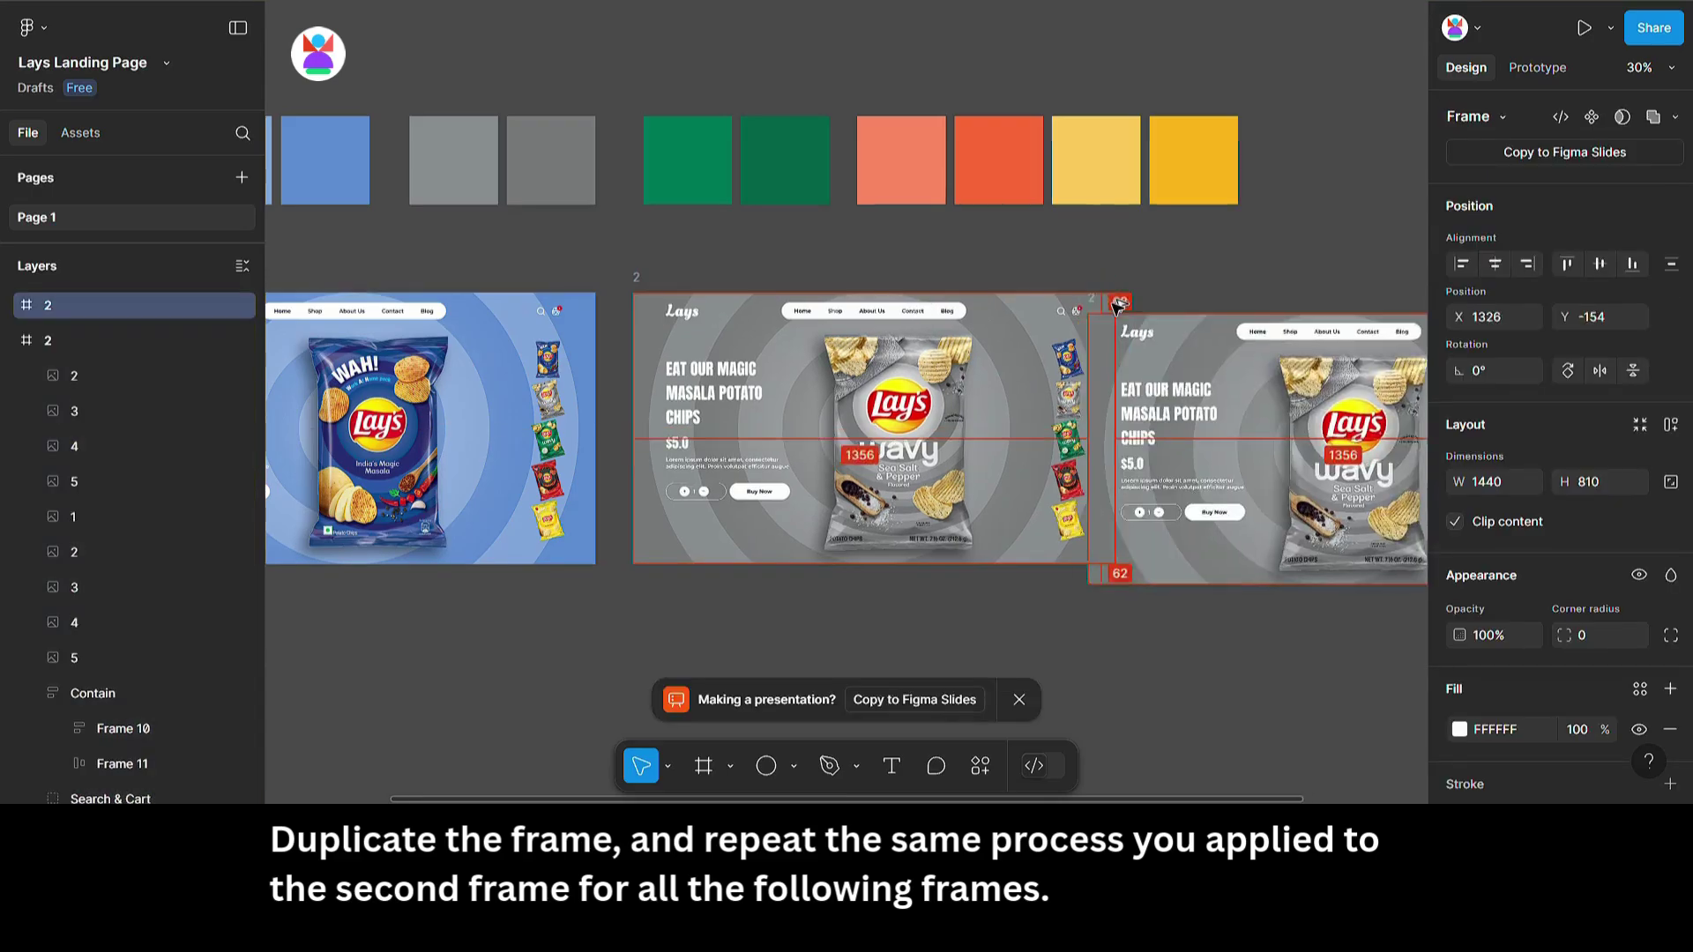
pyautogui.click(1296, 231)
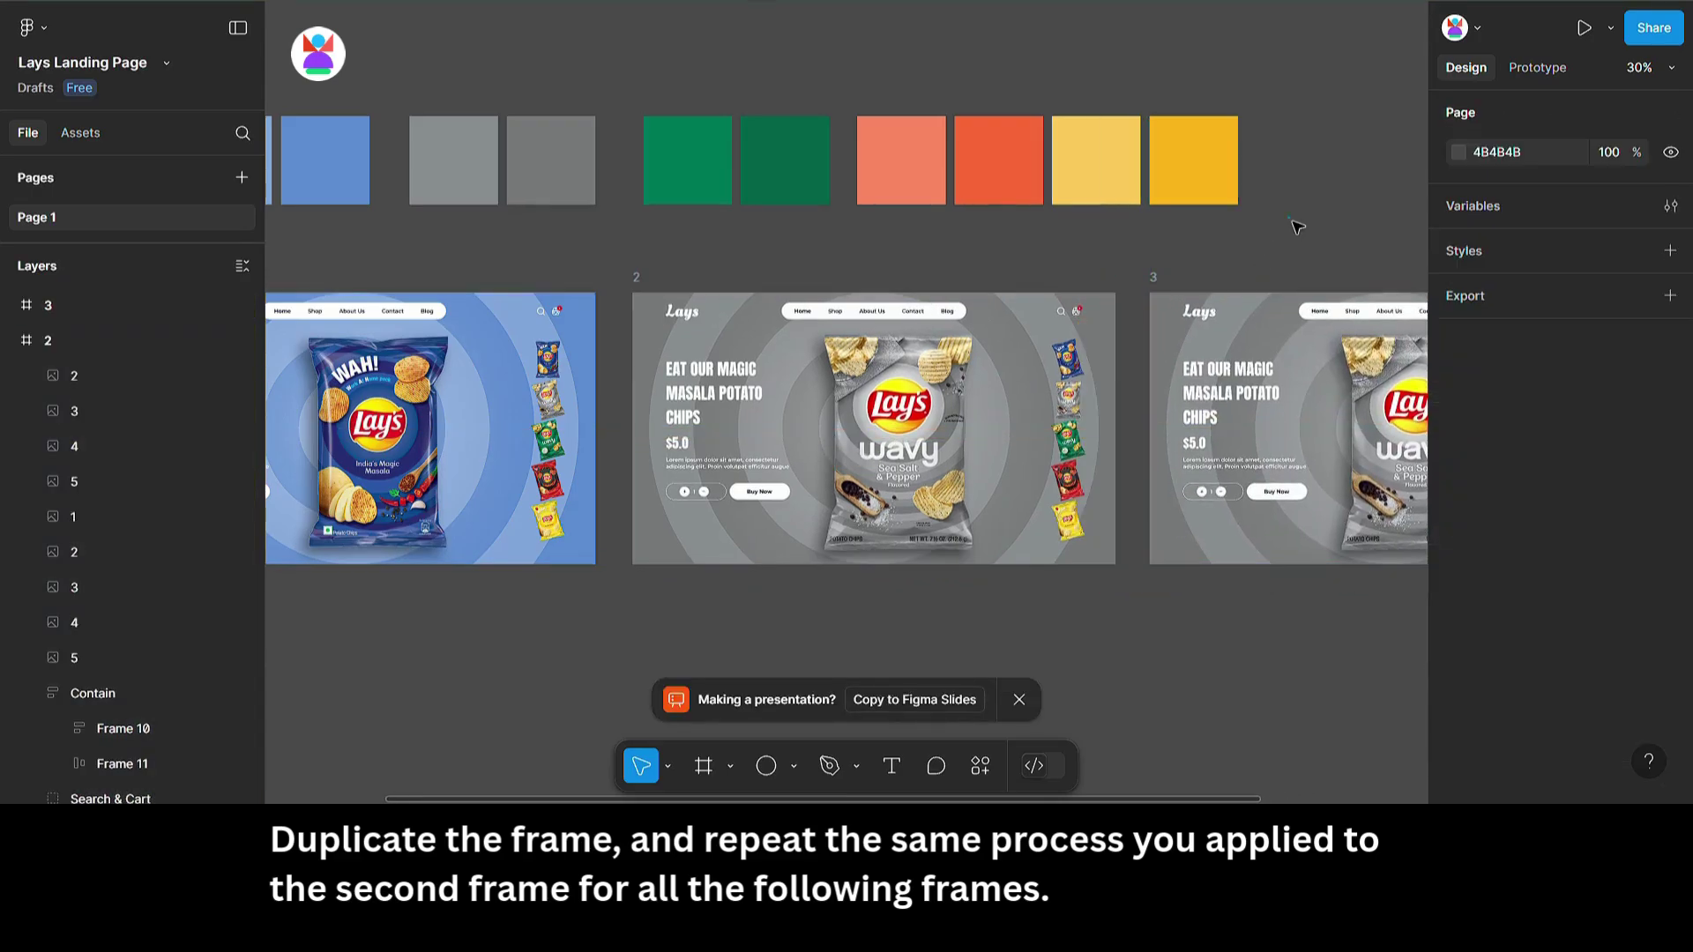
pyautogui.scroll(3, 1013, 227)
pyautogui.hscroll(3, 1194, 461)
pyautogui.scroll(3, 1193, 446)
pyautogui.scroll(1, 1164, 423)
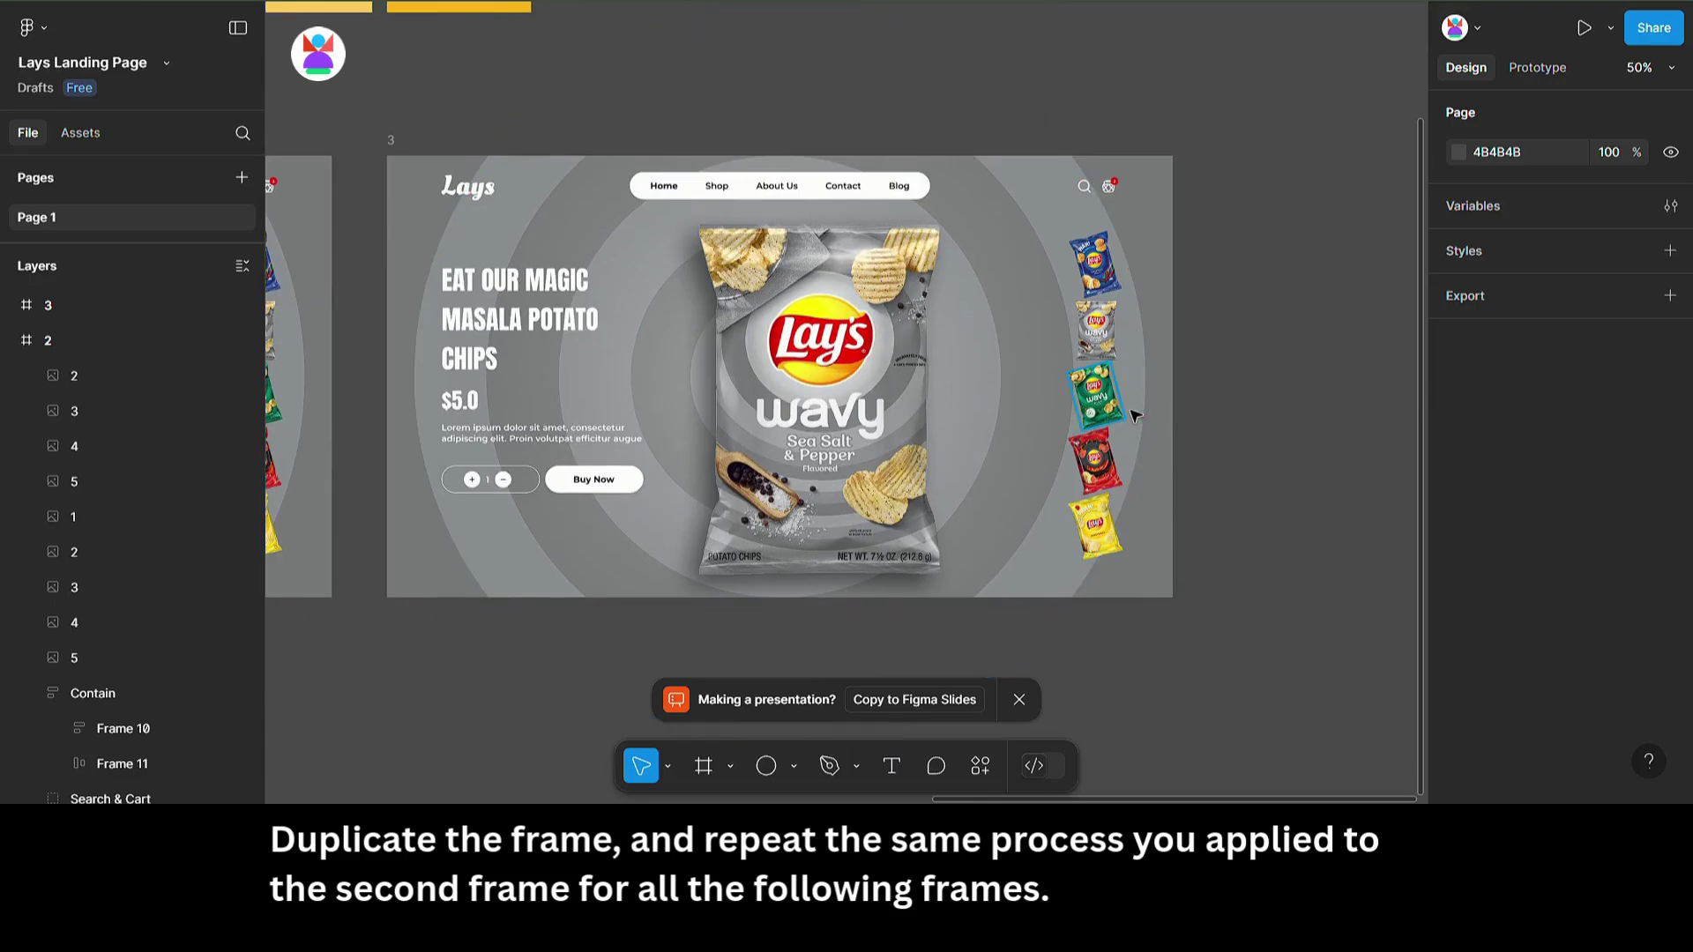
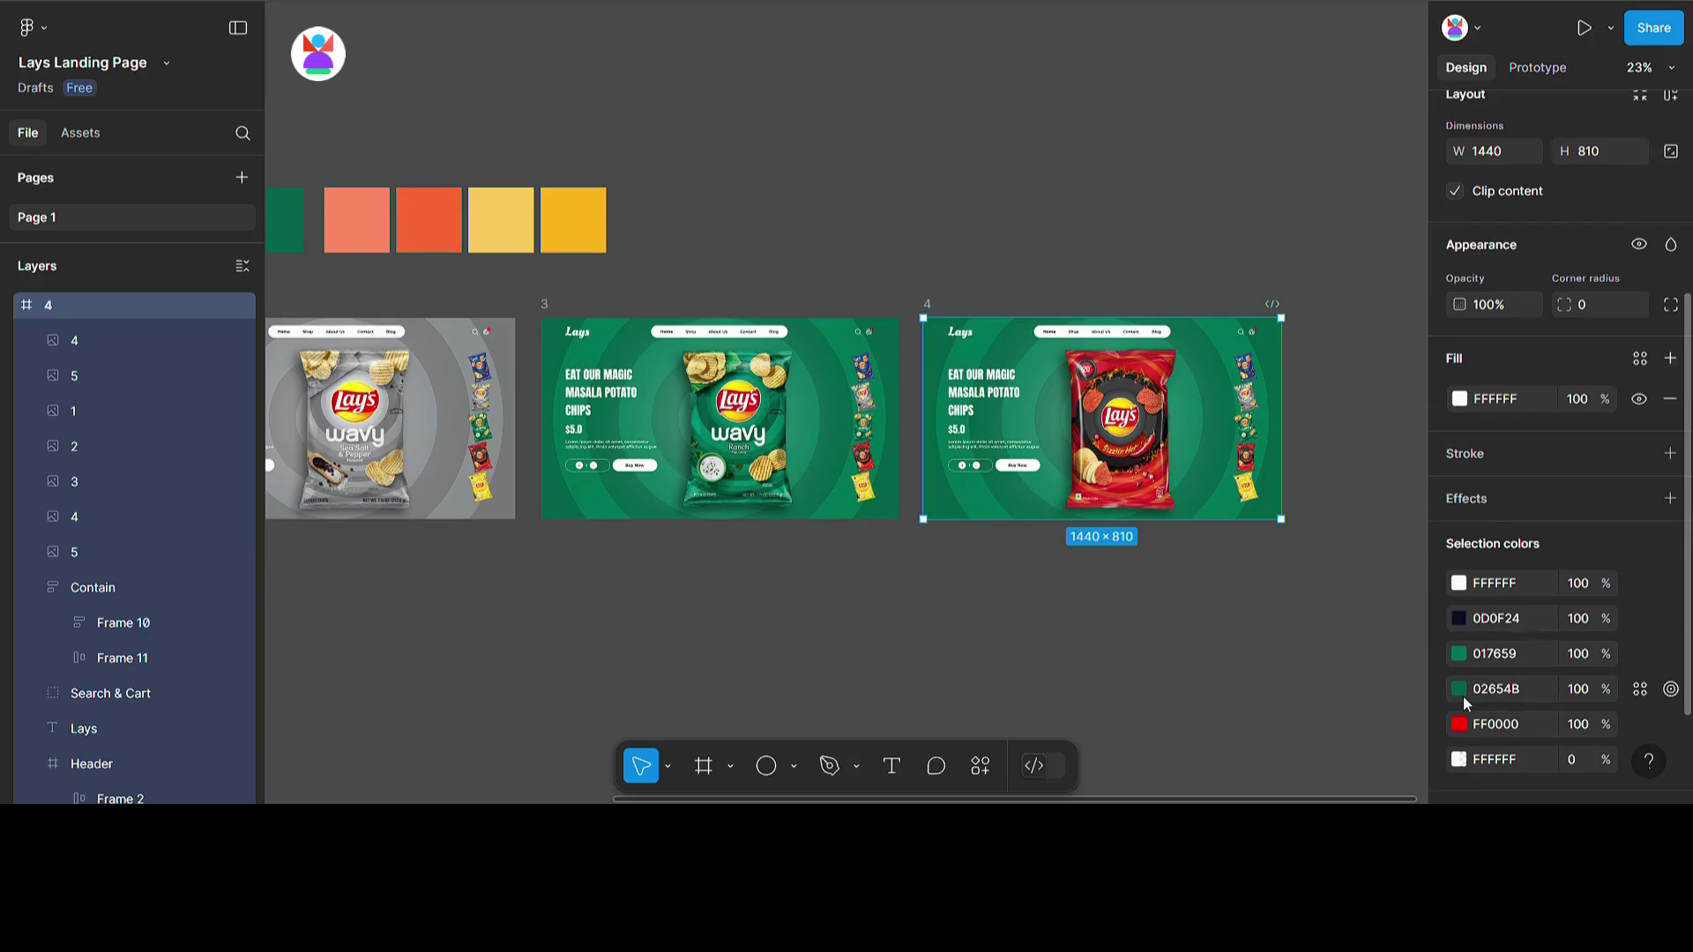
# Step: Recolour frame 4's background, replacing the light green with FF8A65 and the dark green with FF6A3C from the swatches
pyautogui.click(1459, 658)
pyautogui.click(1195, 587)
pyautogui.click(387, 216)
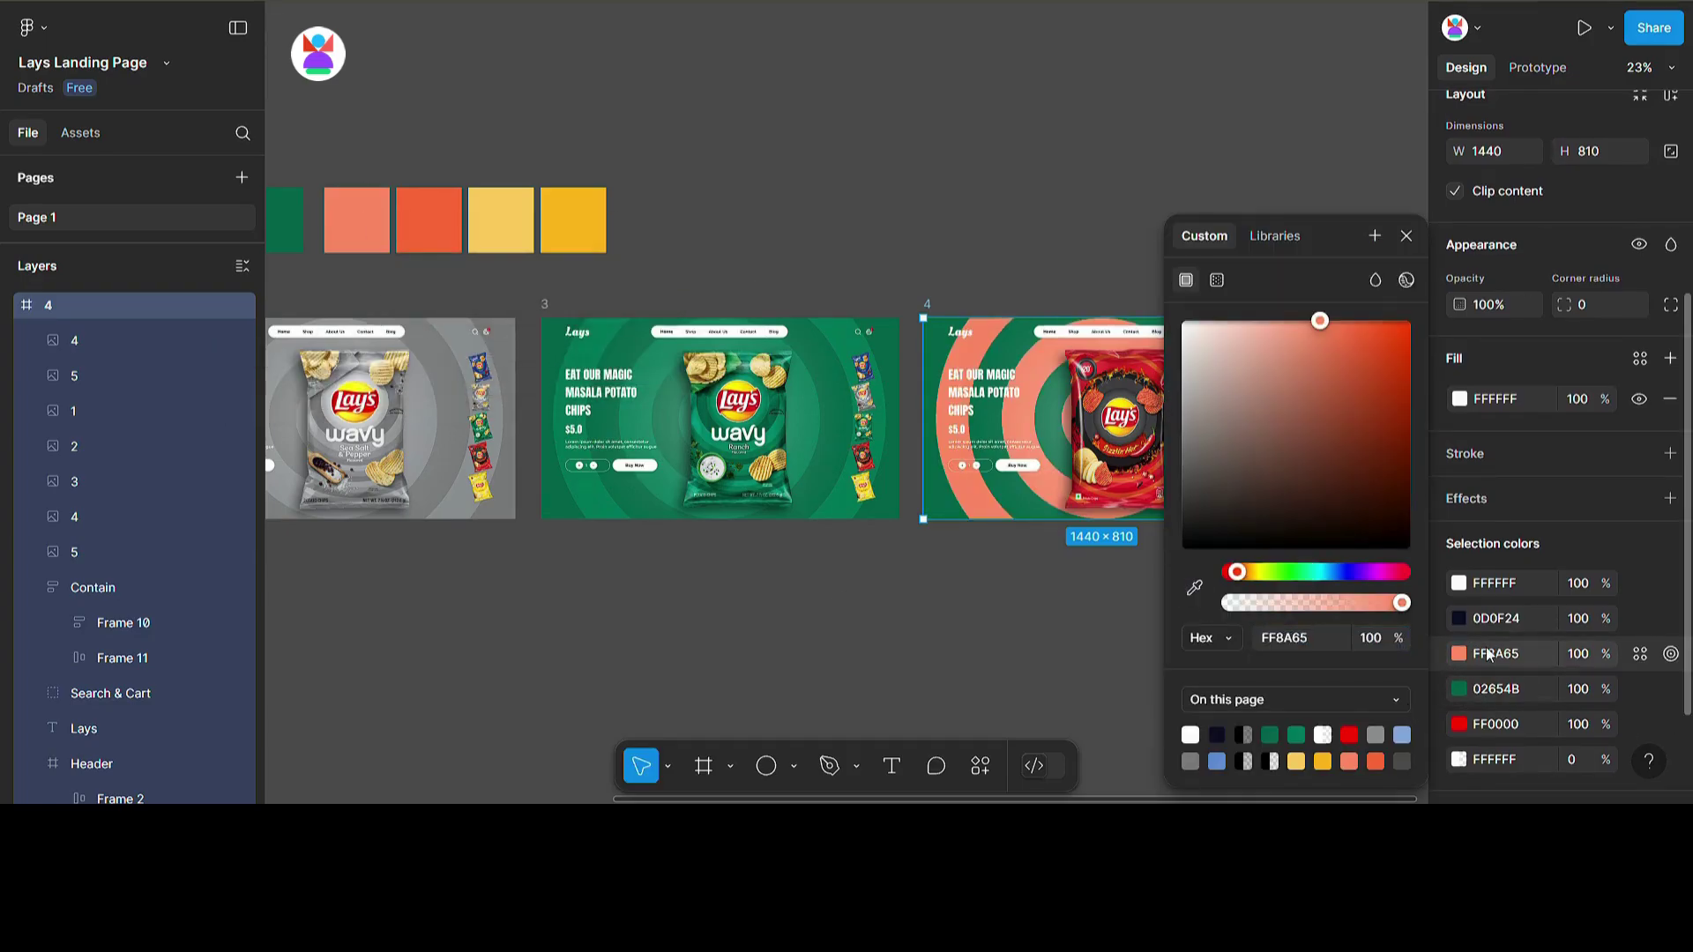
pyautogui.click(1459, 689)
pyautogui.click(1195, 587)
pyautogui.click(451, 221)
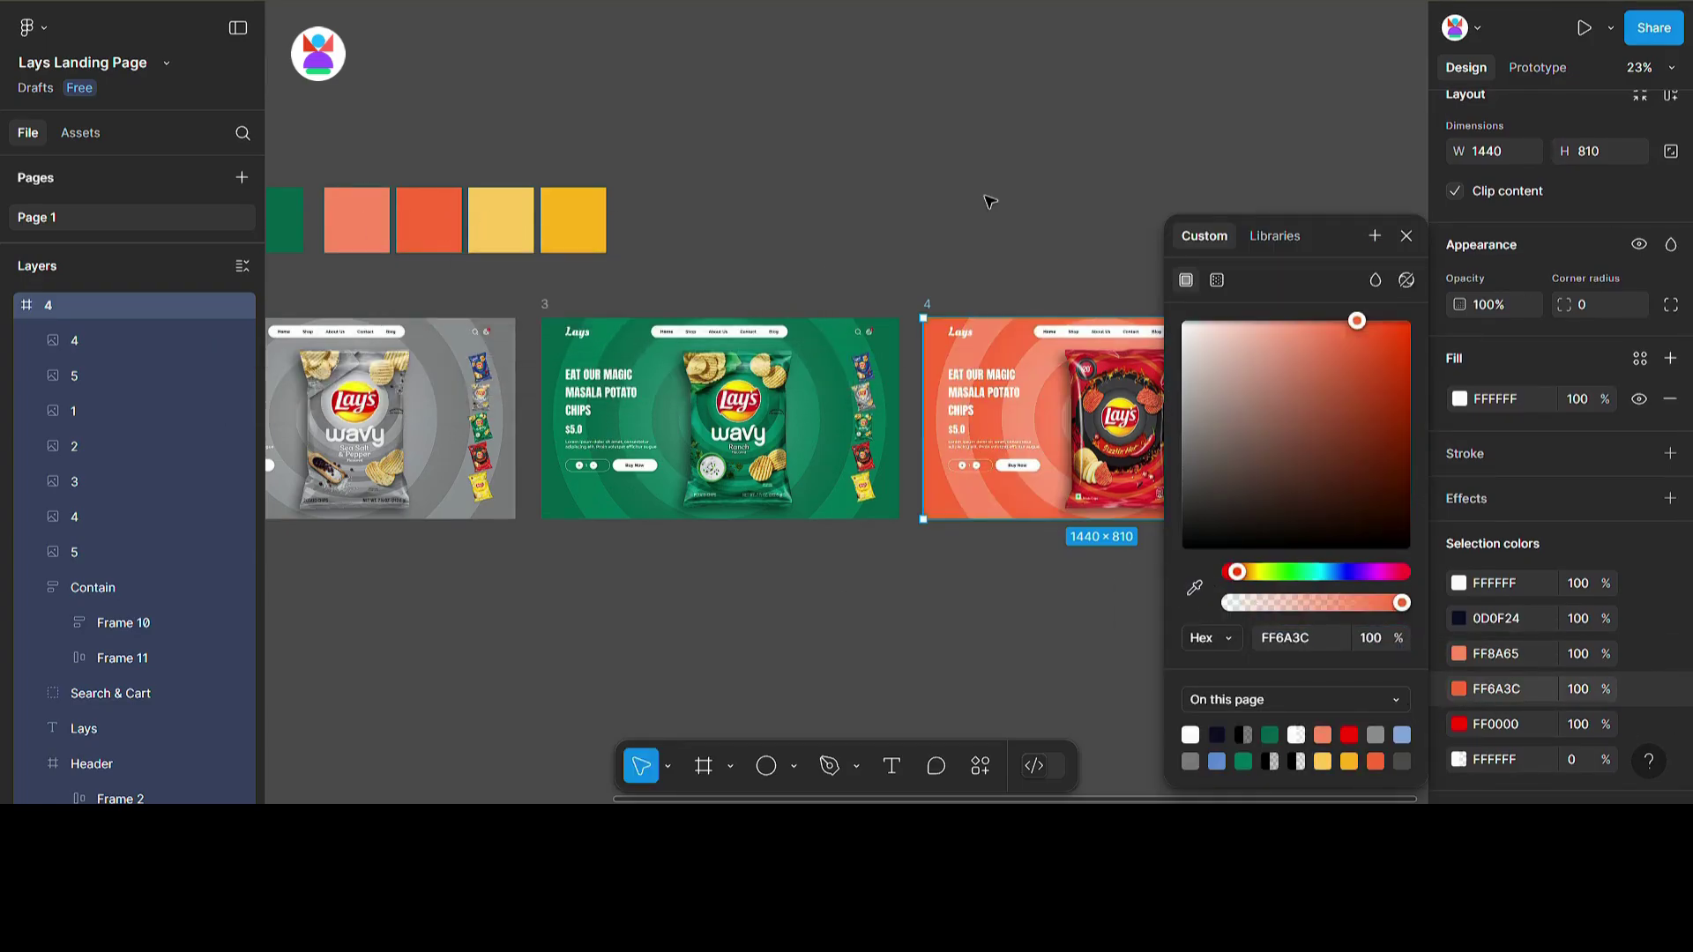
pyautogui.click(990, 197)
# Step: Duplicate frame 4, place the copy beside it in line with the row and name it 5
pyautogui.hscroll(3, 1091, 269)
pyautogui.keyDown('ctrl'); pyautogui.scroll(1, 344, 249); pyautogui.keyUp('ctrl')
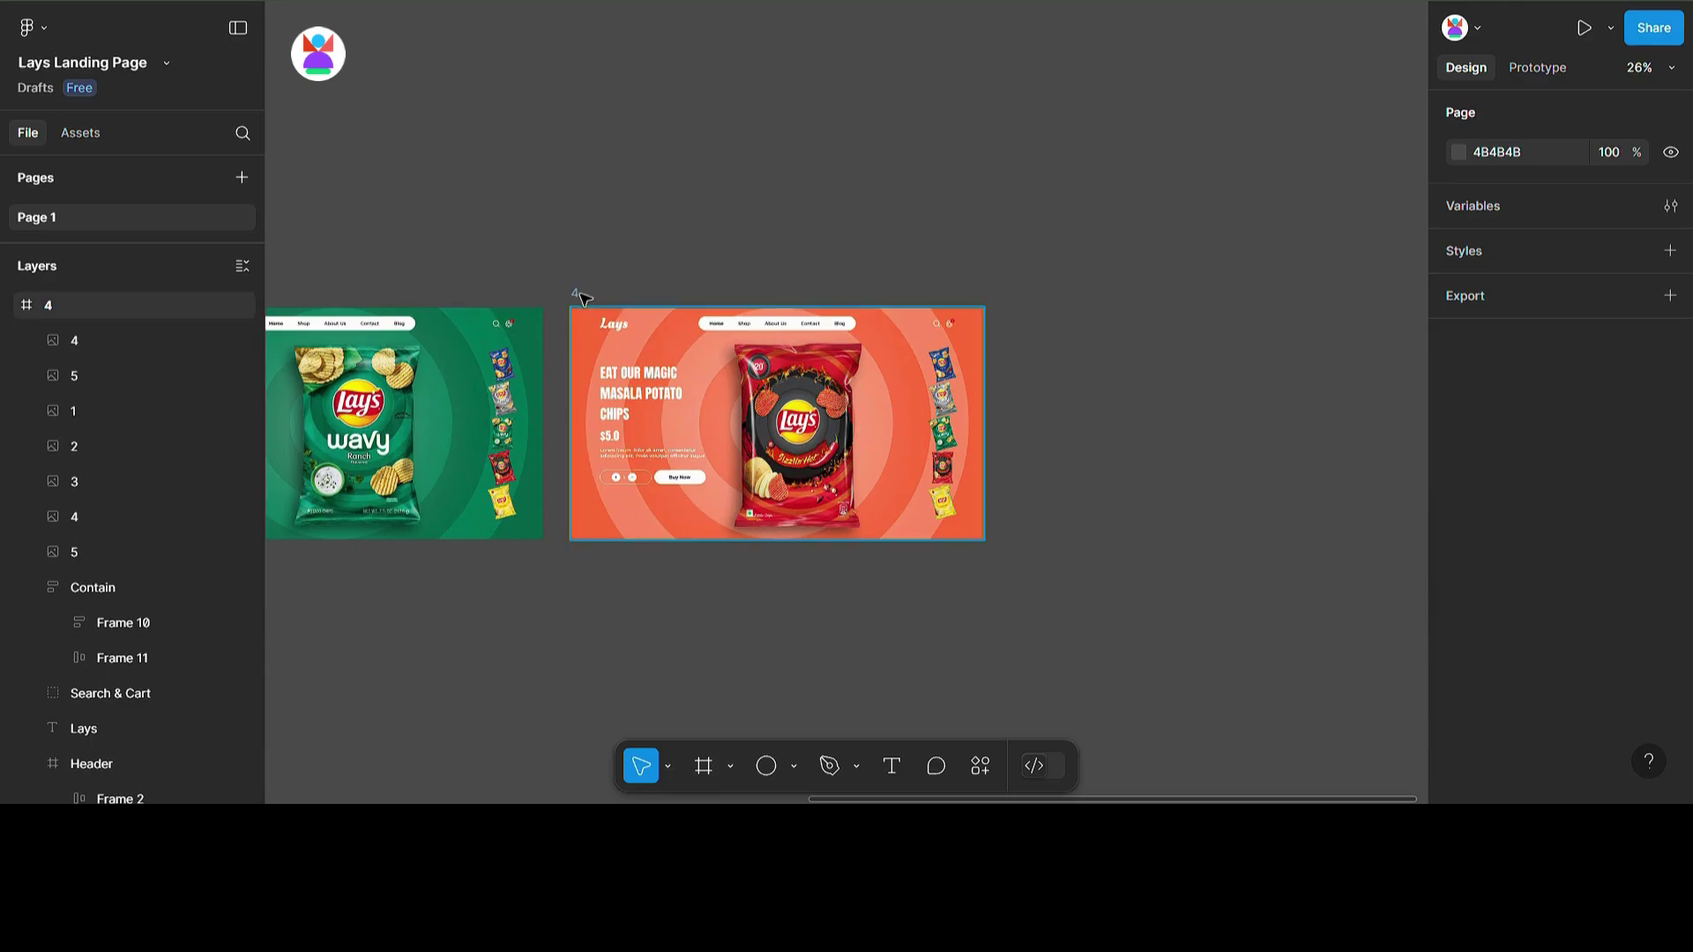
pyautogui.click(937, 309)
pyautogui.hotkey('ctrl', 'd')
pyautogui.click(1161, 212)
# Step: Delete frame 5's large red packet and show the hidden yellow packet in its place with 100% opacity and 0° rotation
pyautogui.hscroll(3, 903, 318)
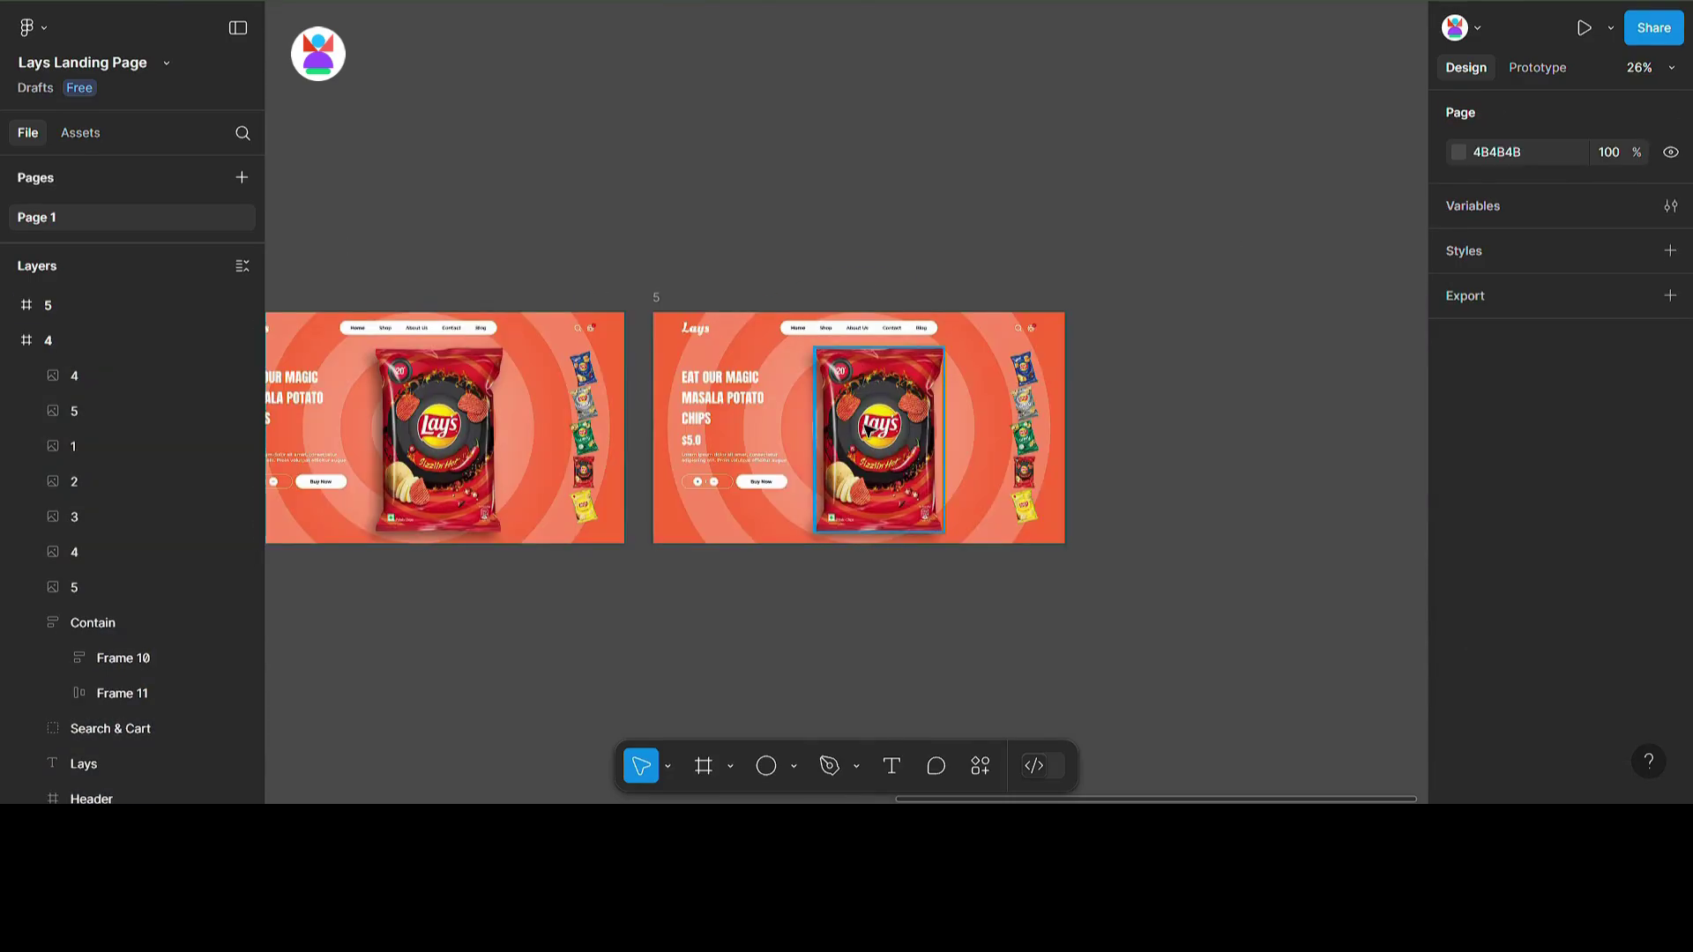
pyautogui.click(868, 431)
pyautogui.press('0')
pyautogui.press('0')
pyautogui.write('100')
pyautogui.press('Return')
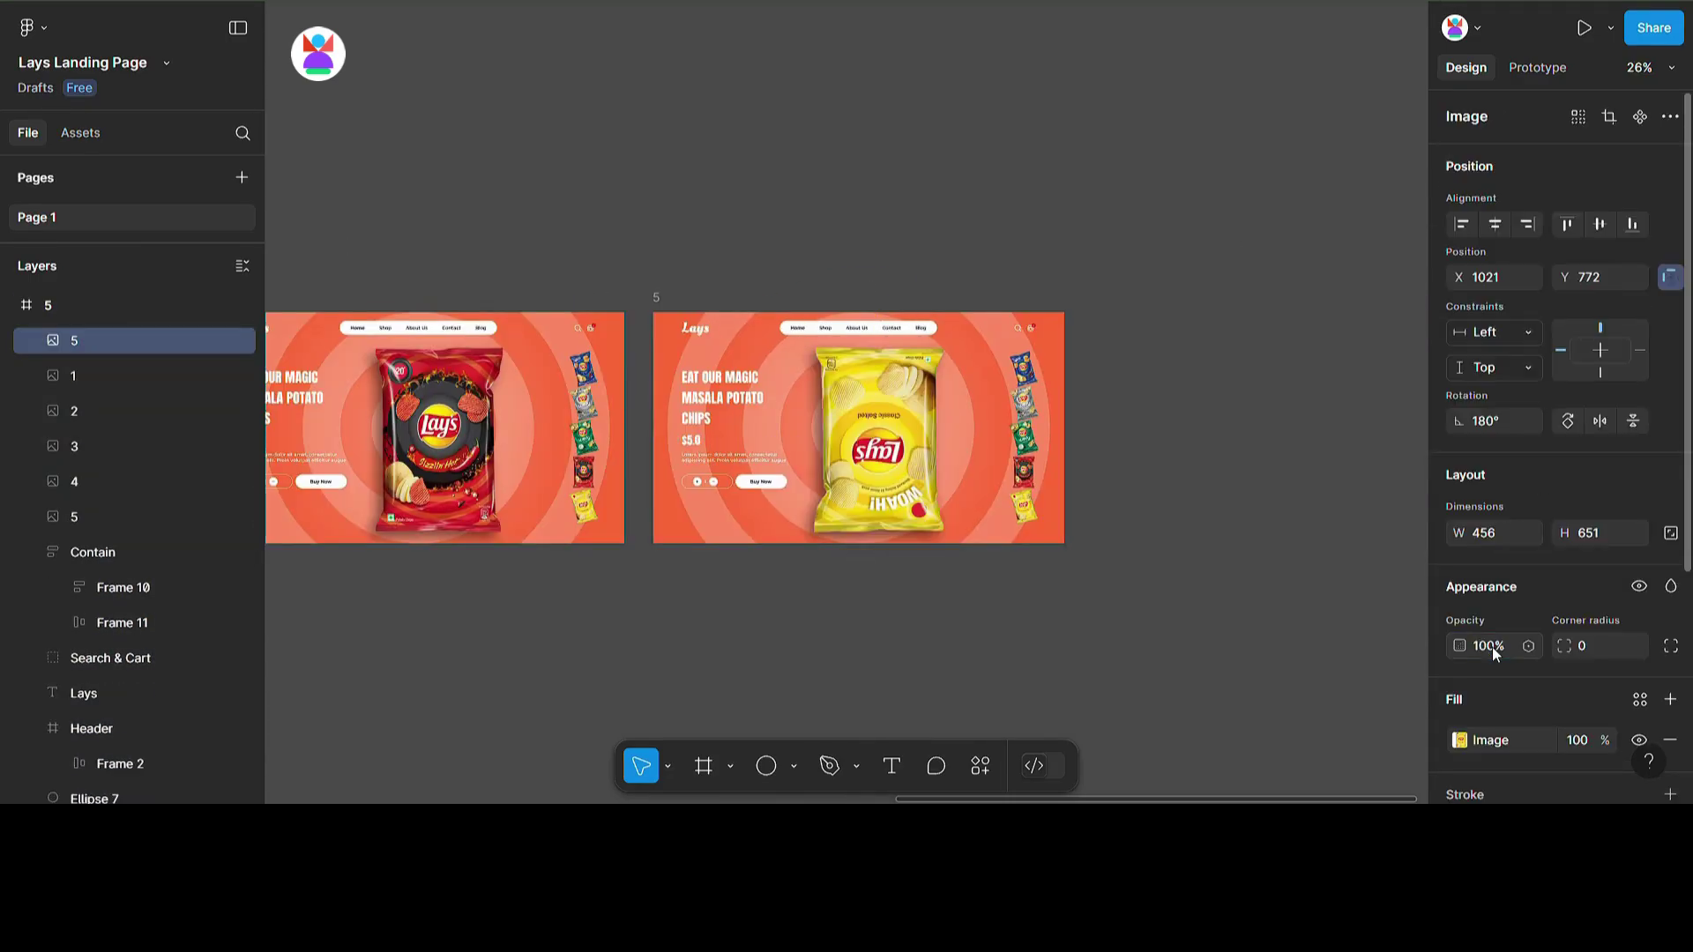
pyautogui.click(1490, 421)
pyautogui.write('0')
pyautogui.press('Return')
# Step: Rotate the small red packet in frame 5 to 15° and set the small yellow packet's rotation to 0°
pyautogui.scroll(3, 1067, 591)
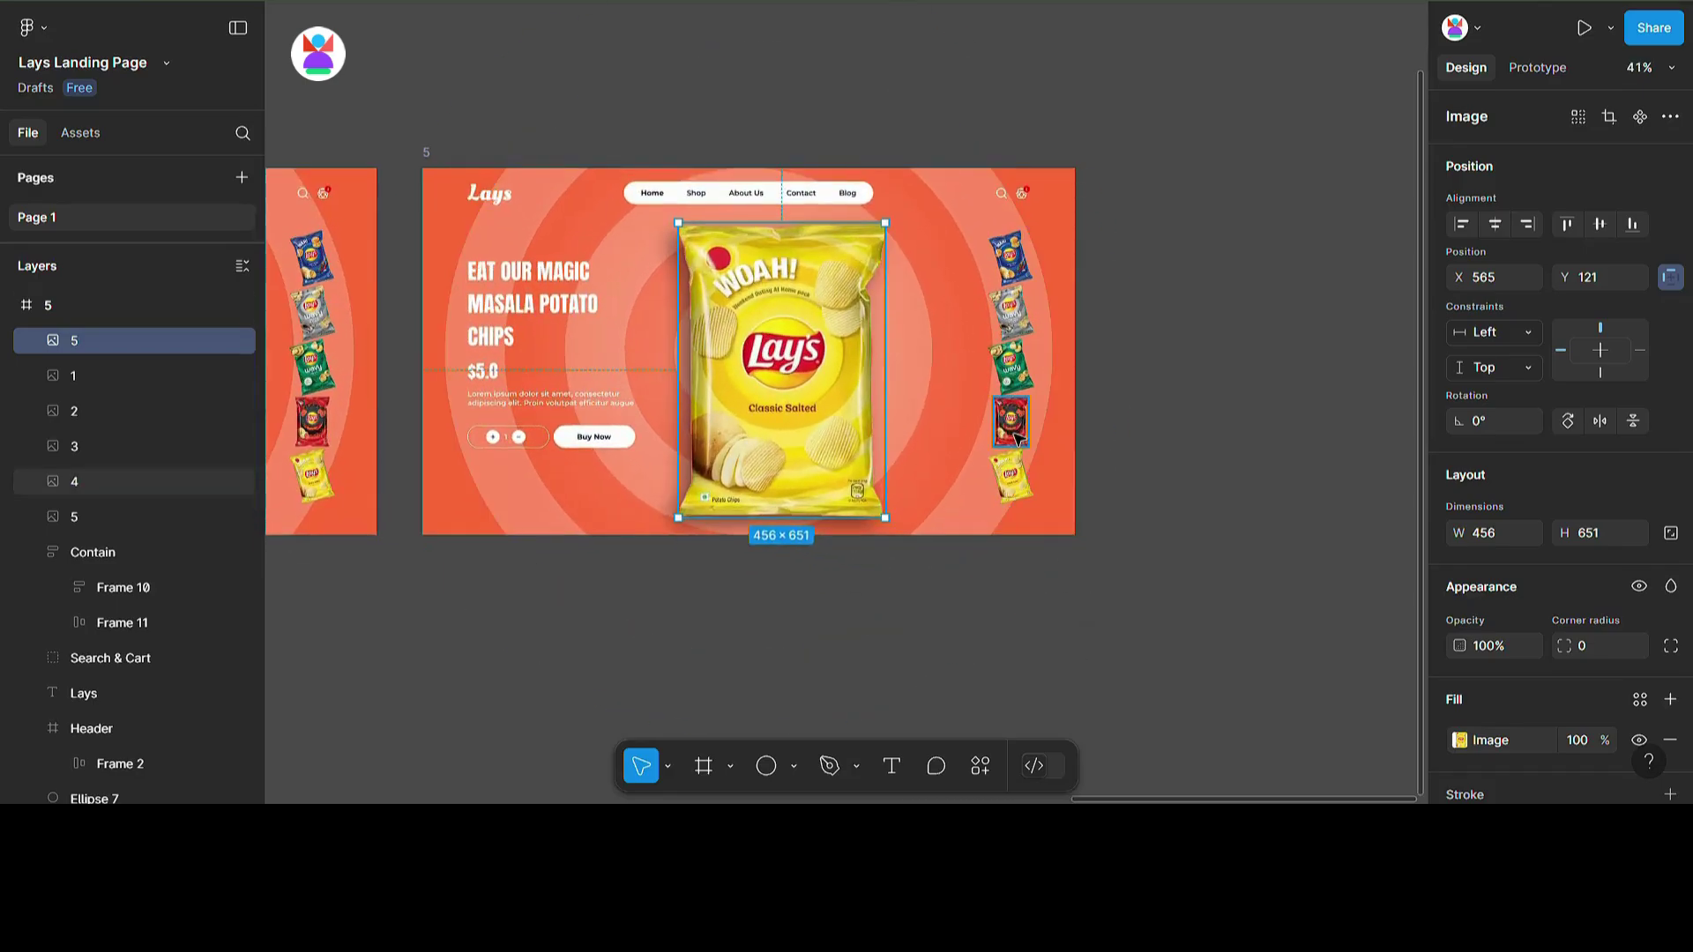
pyautogui.click(1010, 424)
pyautogui.click(1483, 419)
pyautogui.write('15')
pyautogui.press('Return')
pyautogui.click(1014, 481)
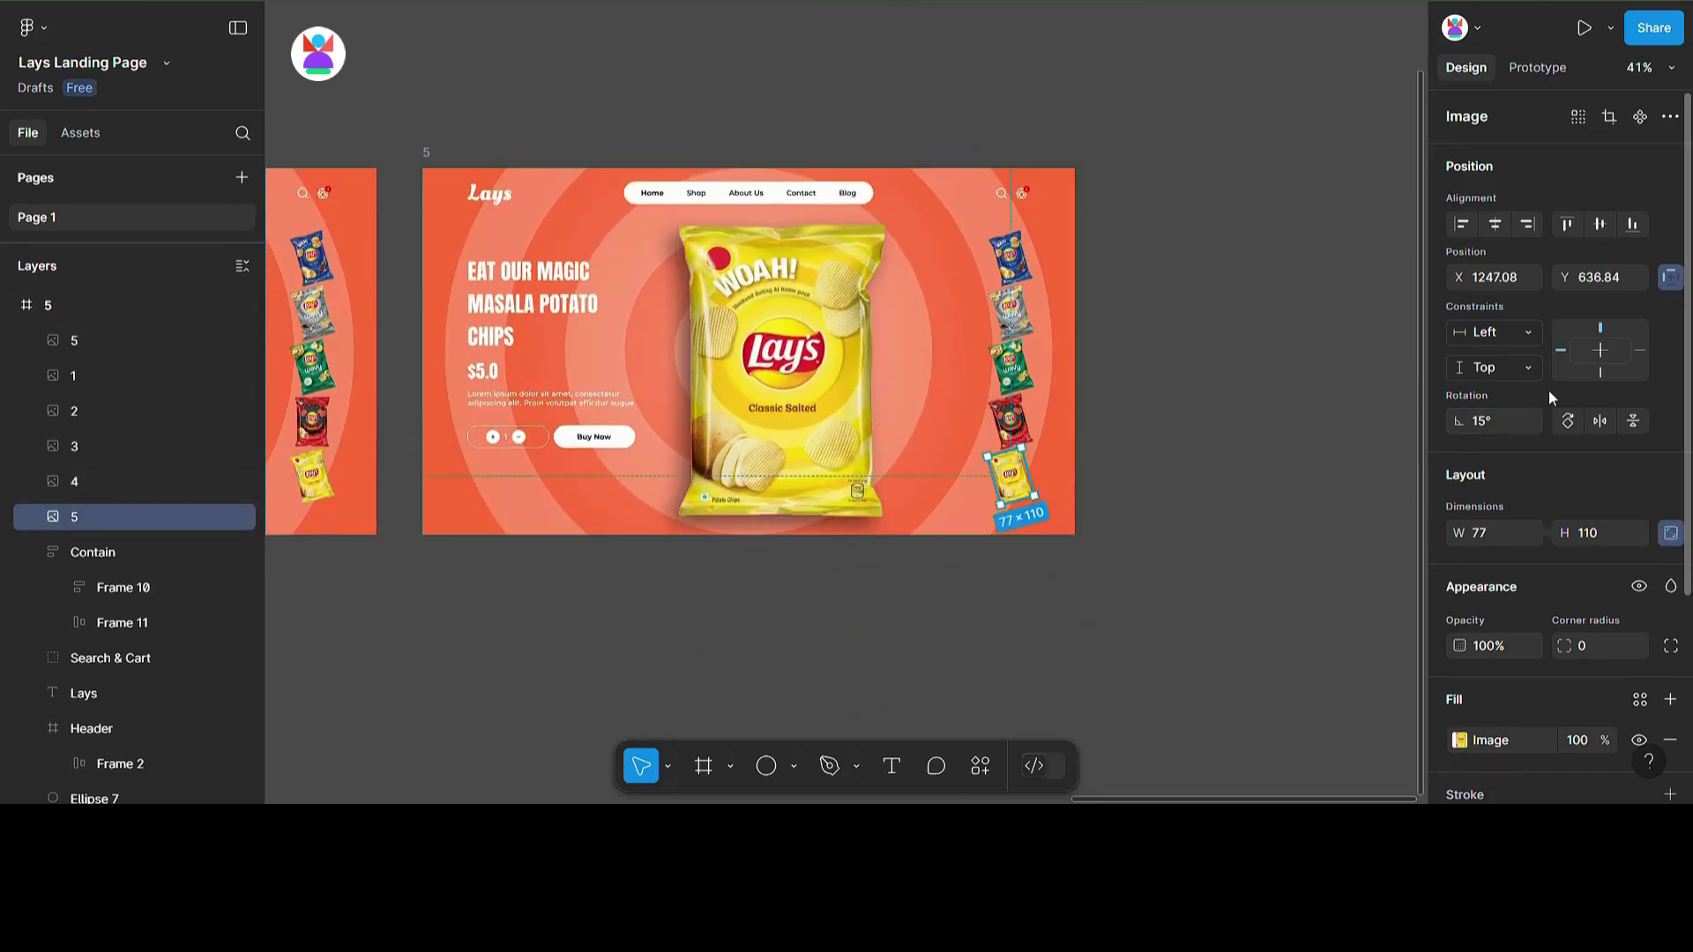
pyautogui.click(1508, 424)
pyautogui.write('0')
pyautogui.press('Return')
pyautogui.click(1252, 378)
# Step: Recolour frame 5's background, replacing FF8A65 with the light yellow swatch (FFCC5E) and FF6A3C with the dark yellow swatch
pyautogui.scroll(-6, 1274, 382)
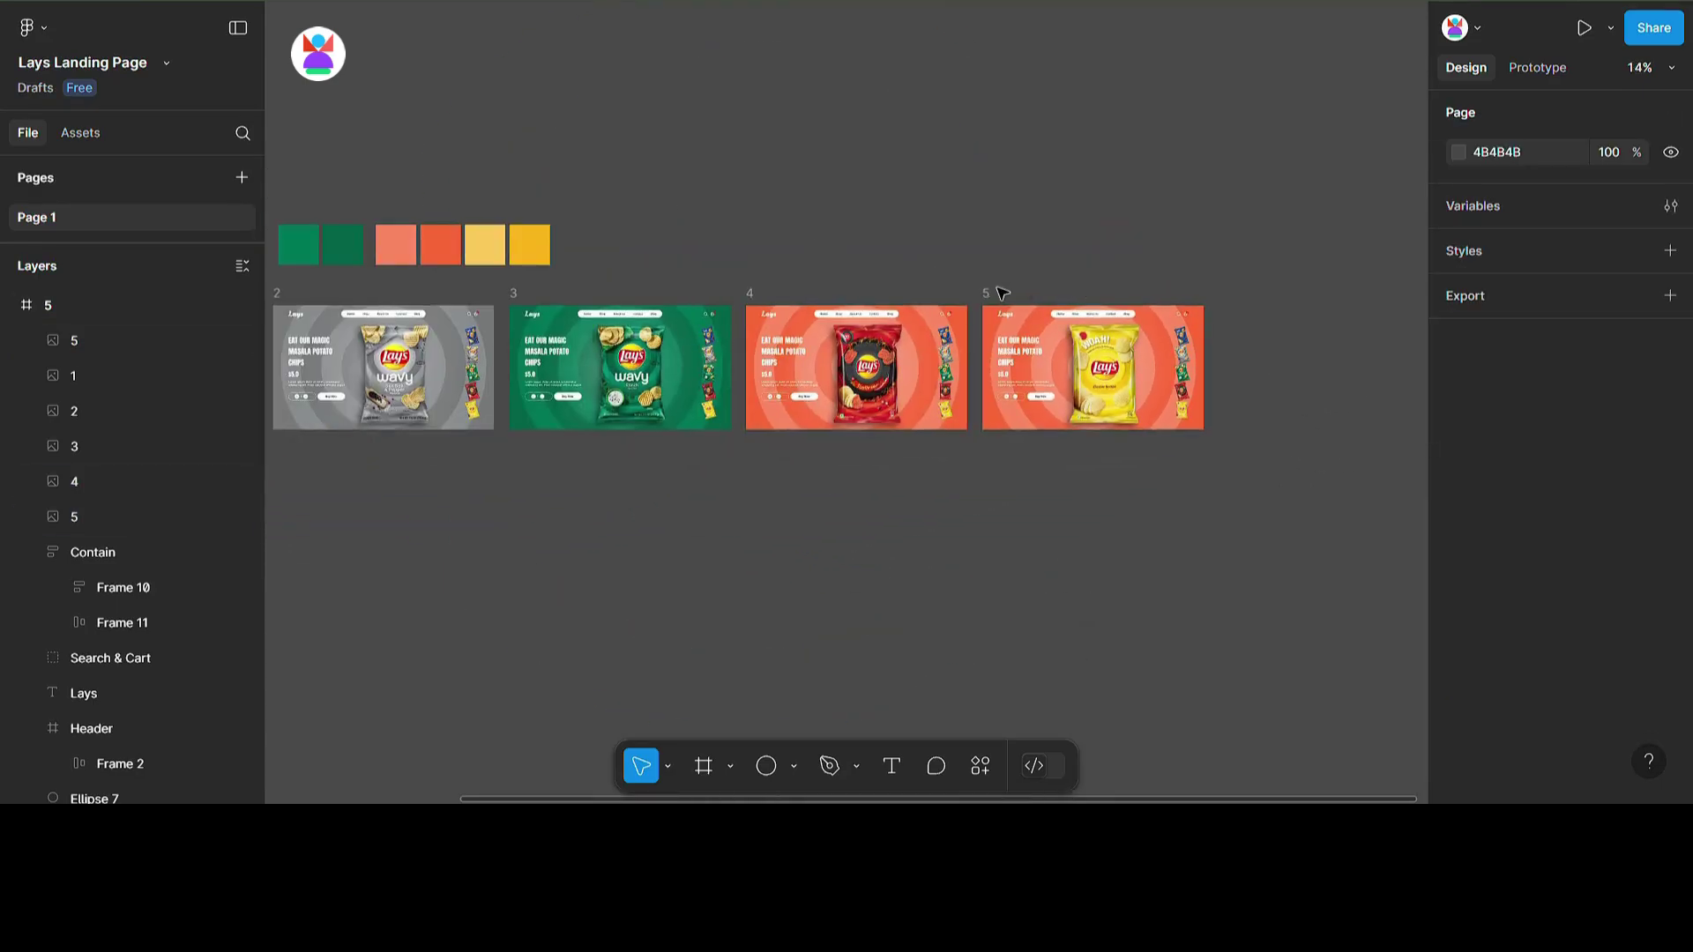
pyautogui.click(987, 293)
pyautogui.scroll(-5, 1647, 658)
pyautogui.click(1459, 579)
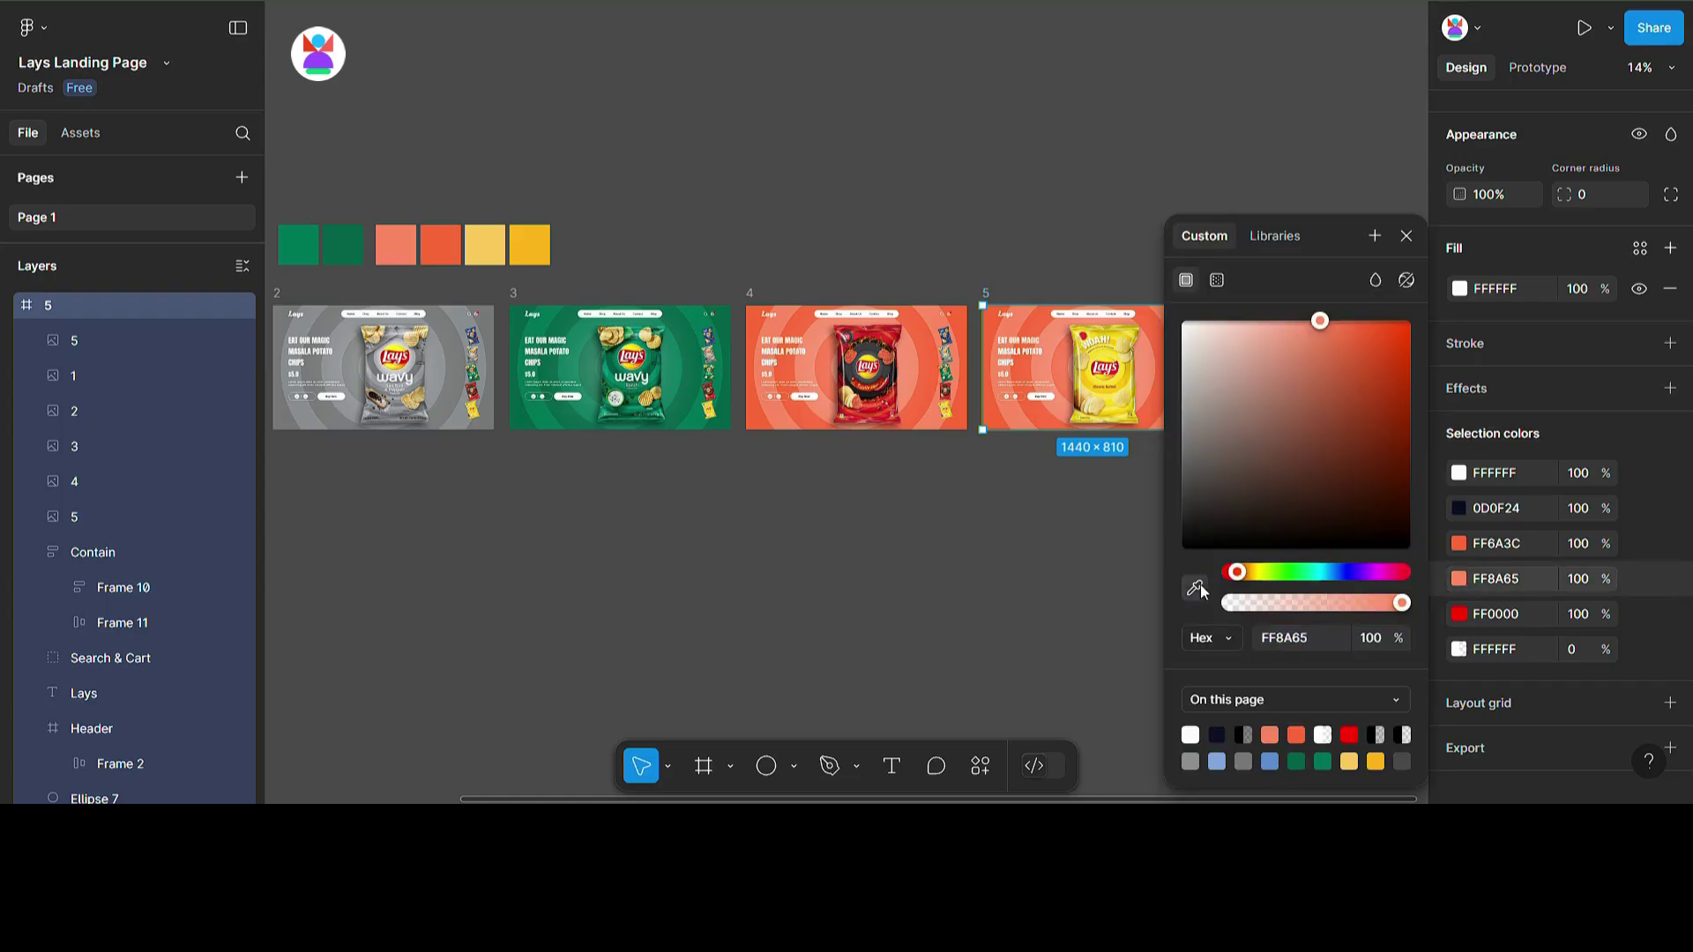
pyautogui.click(1195, 588)
pyautogui.click(485, 244)
pyautogui.click(1453, 545)
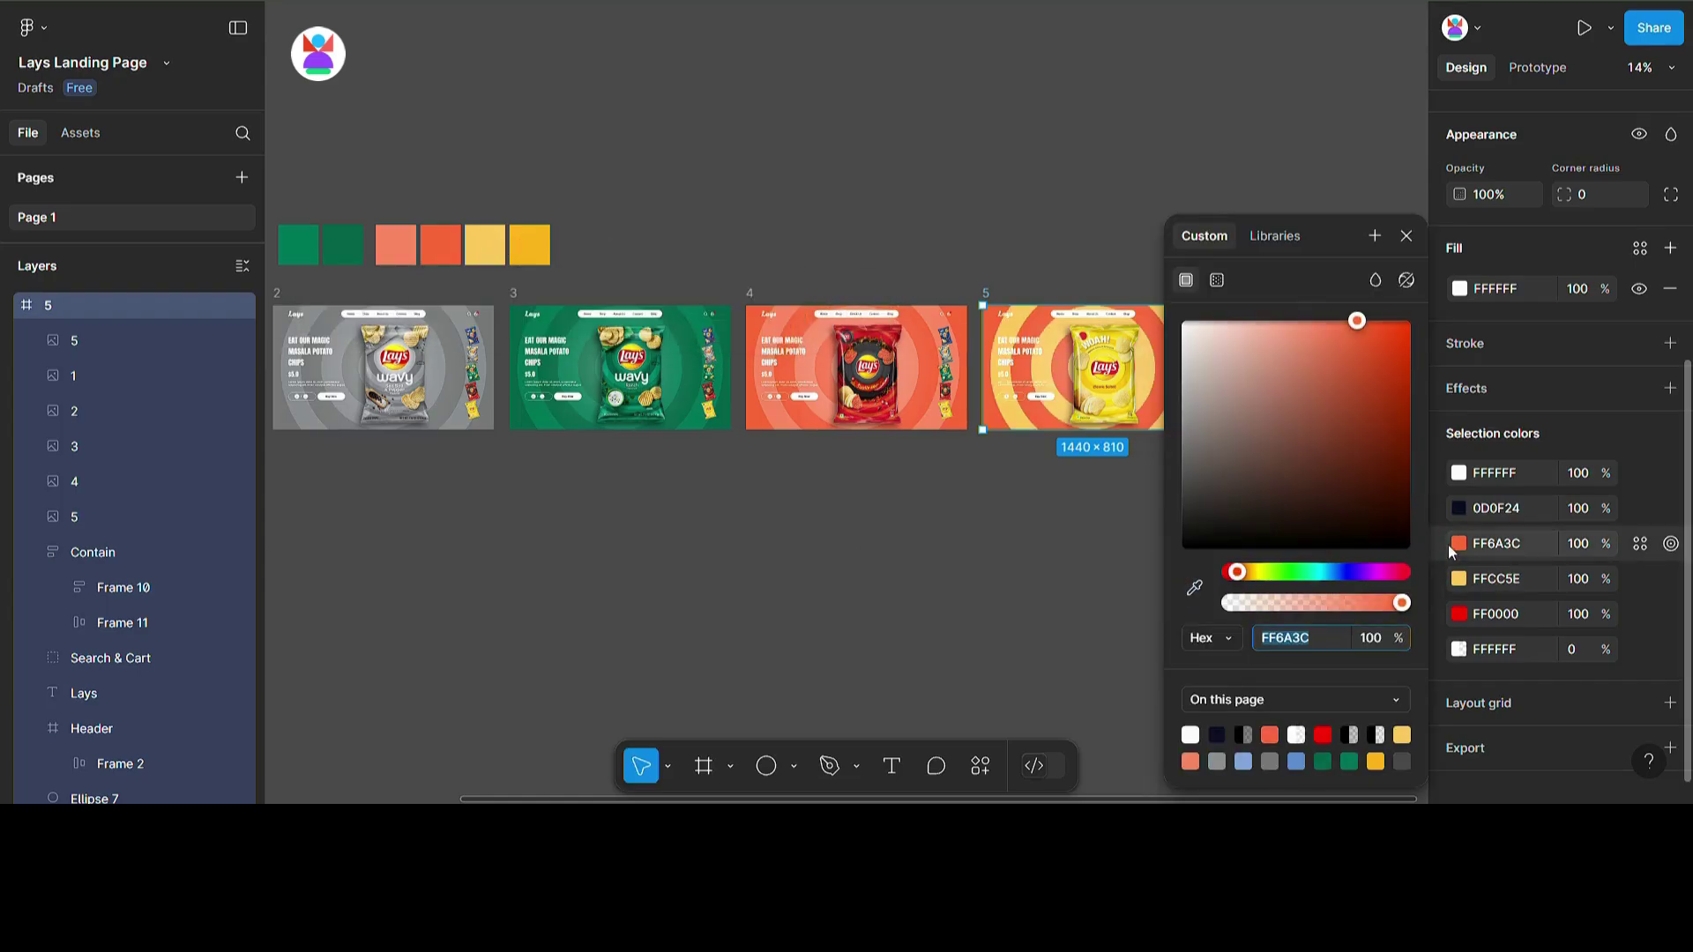
pyautogui.click(1197, 583)
pyautogui.click(540, 256)
pyautogui.click(899, 227)
# Step: Create a prototype connection from the small grey packet in frame 1 to frame 2 that navigates on click
pyautogui.scroll(-3, 511, 359)
pyautogui.scroll(2, 559, 338)
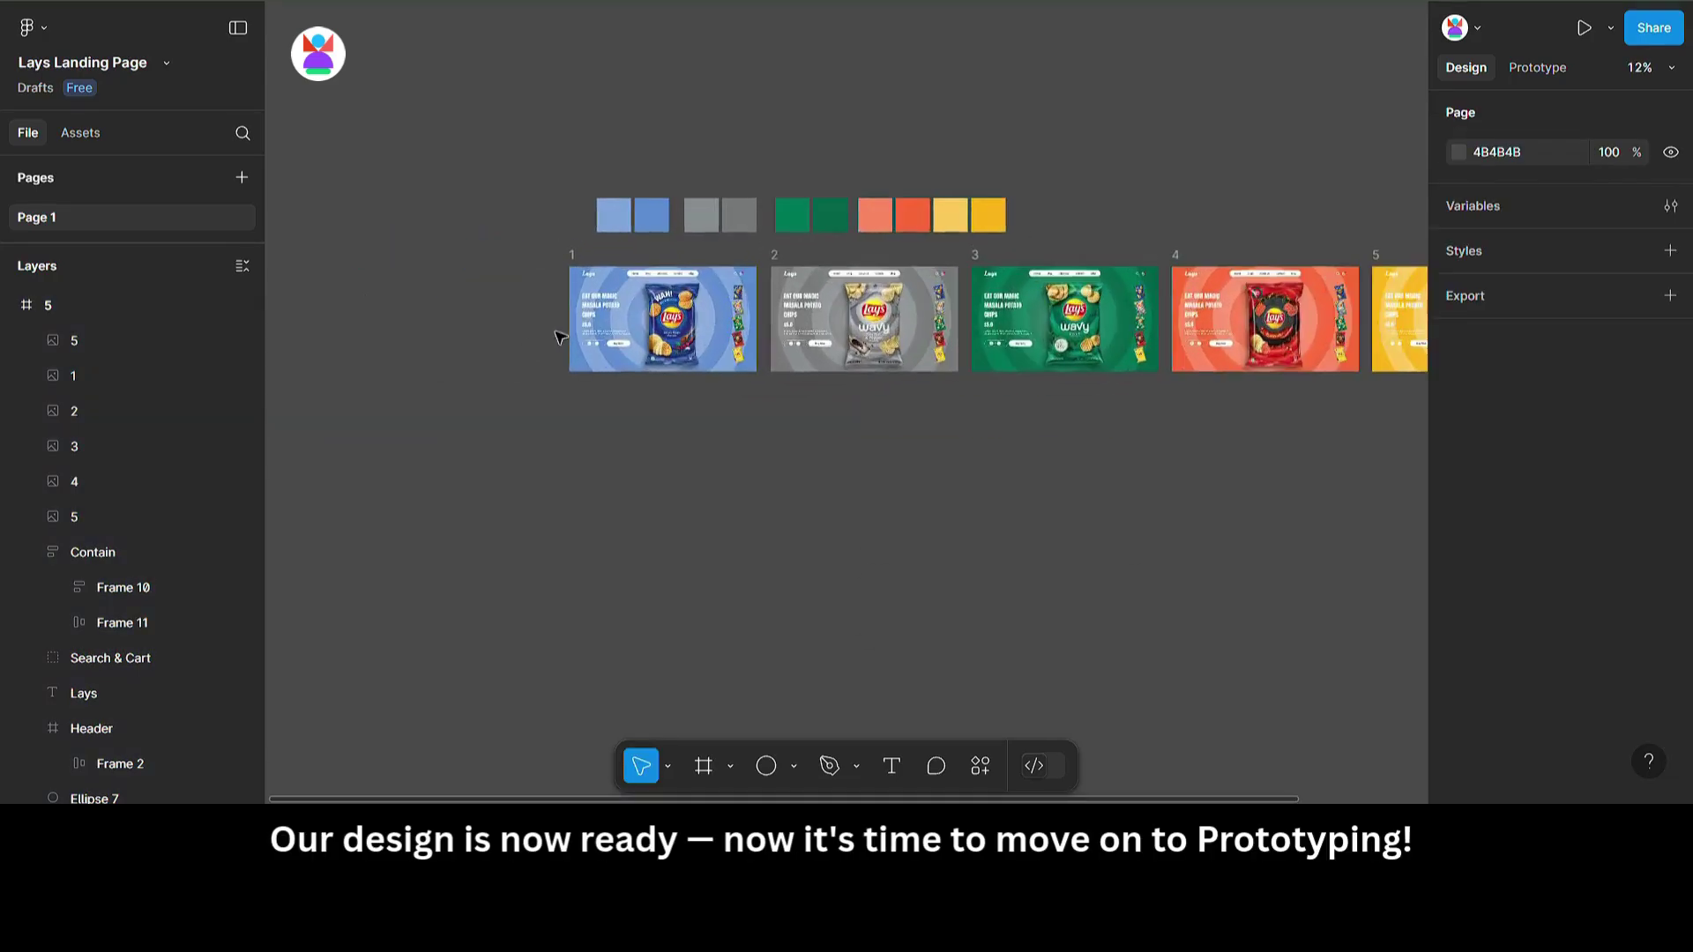
pyautogui.scroll(3, 559, 337)
pyautogui.moveTo(1063, 592); pyautogui.dragTo(767, 719)
pyautogui.moveTo(680, 640); pyautogui.dragTo(889, 638)
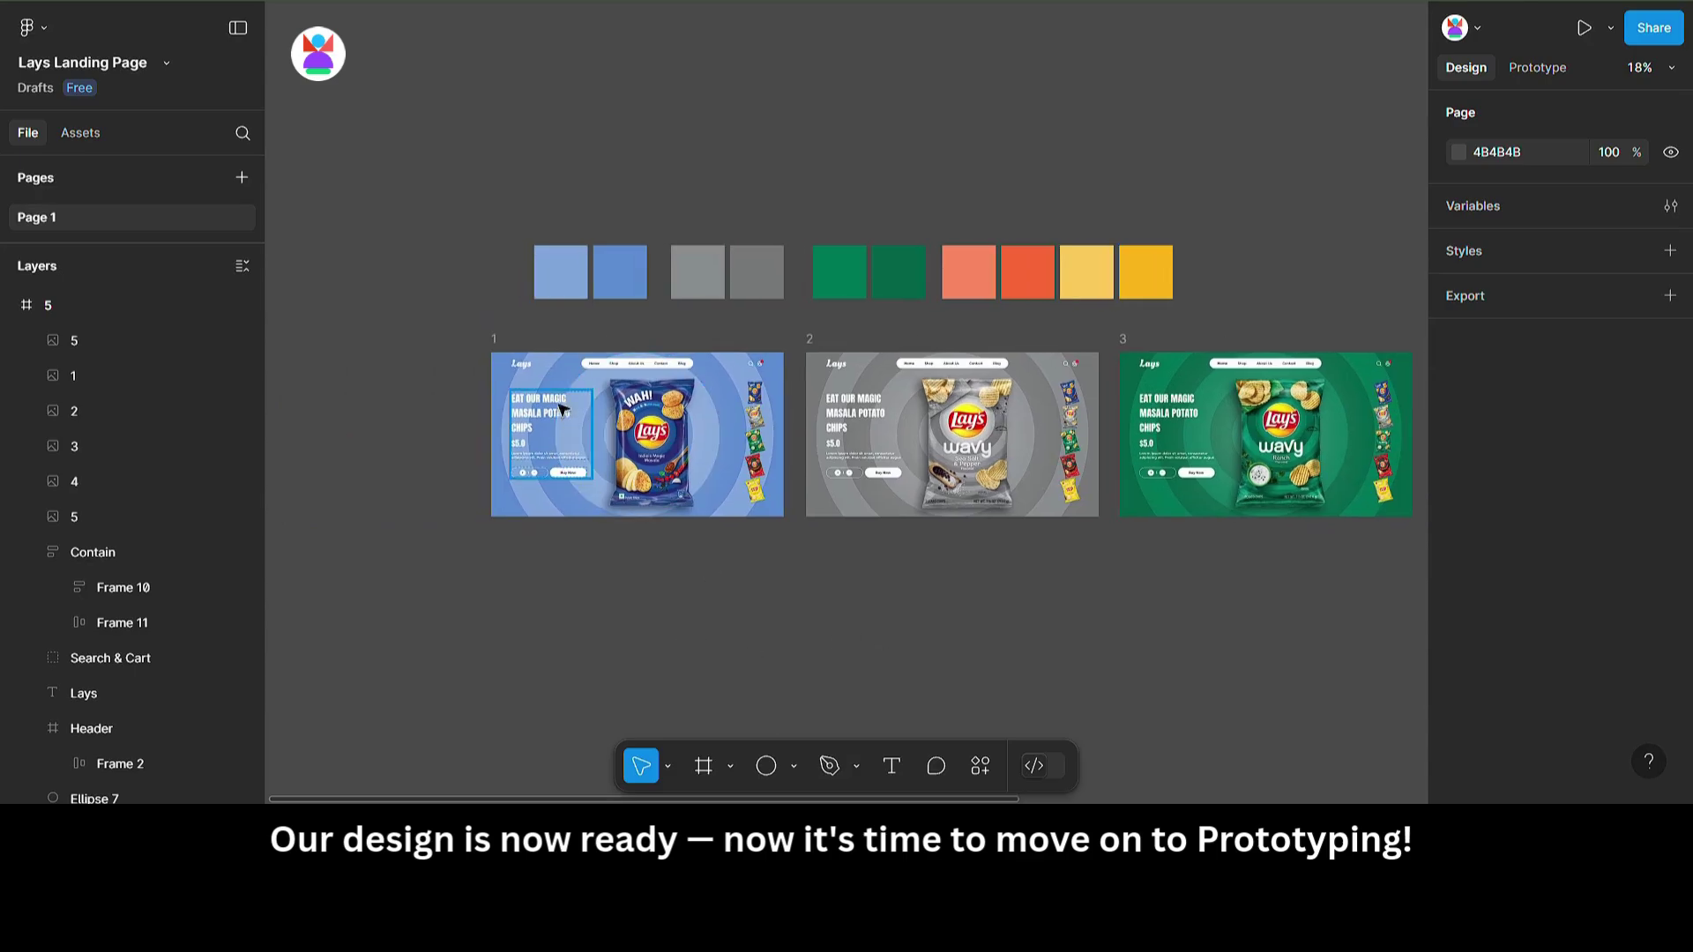
pyautogui.click(499, 345)
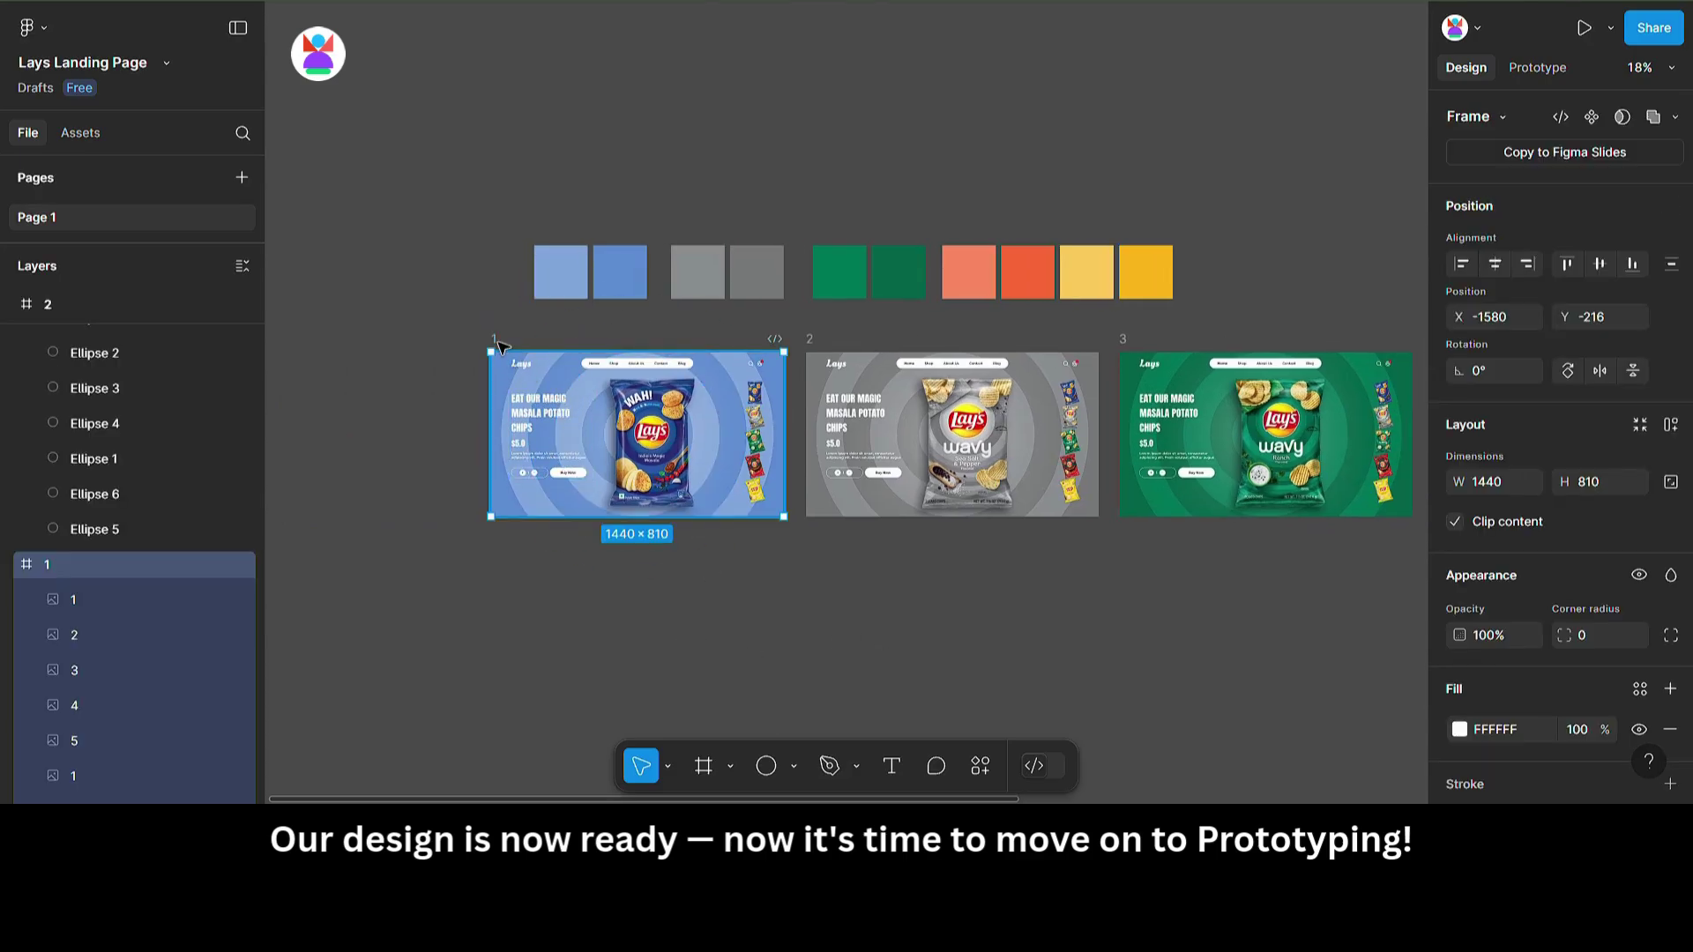
pyautogui.scroll(-5, 1488, 647)
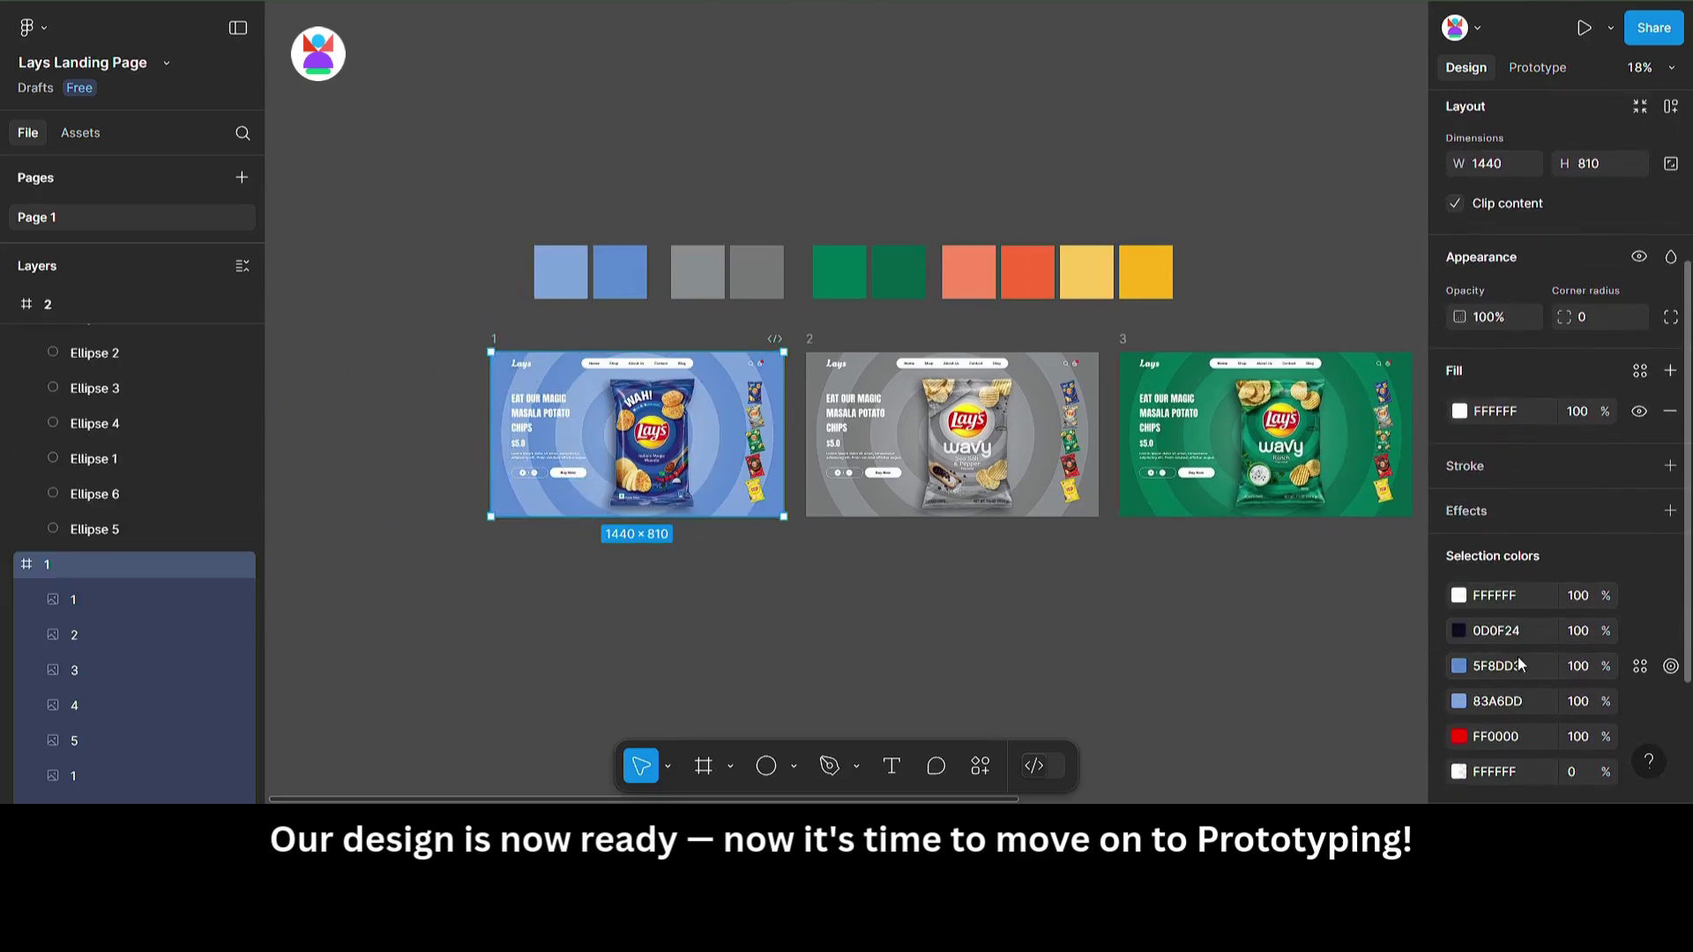
pyautogui.scroll(3, 1603, 88)
pyautogui.click(1543, 68)
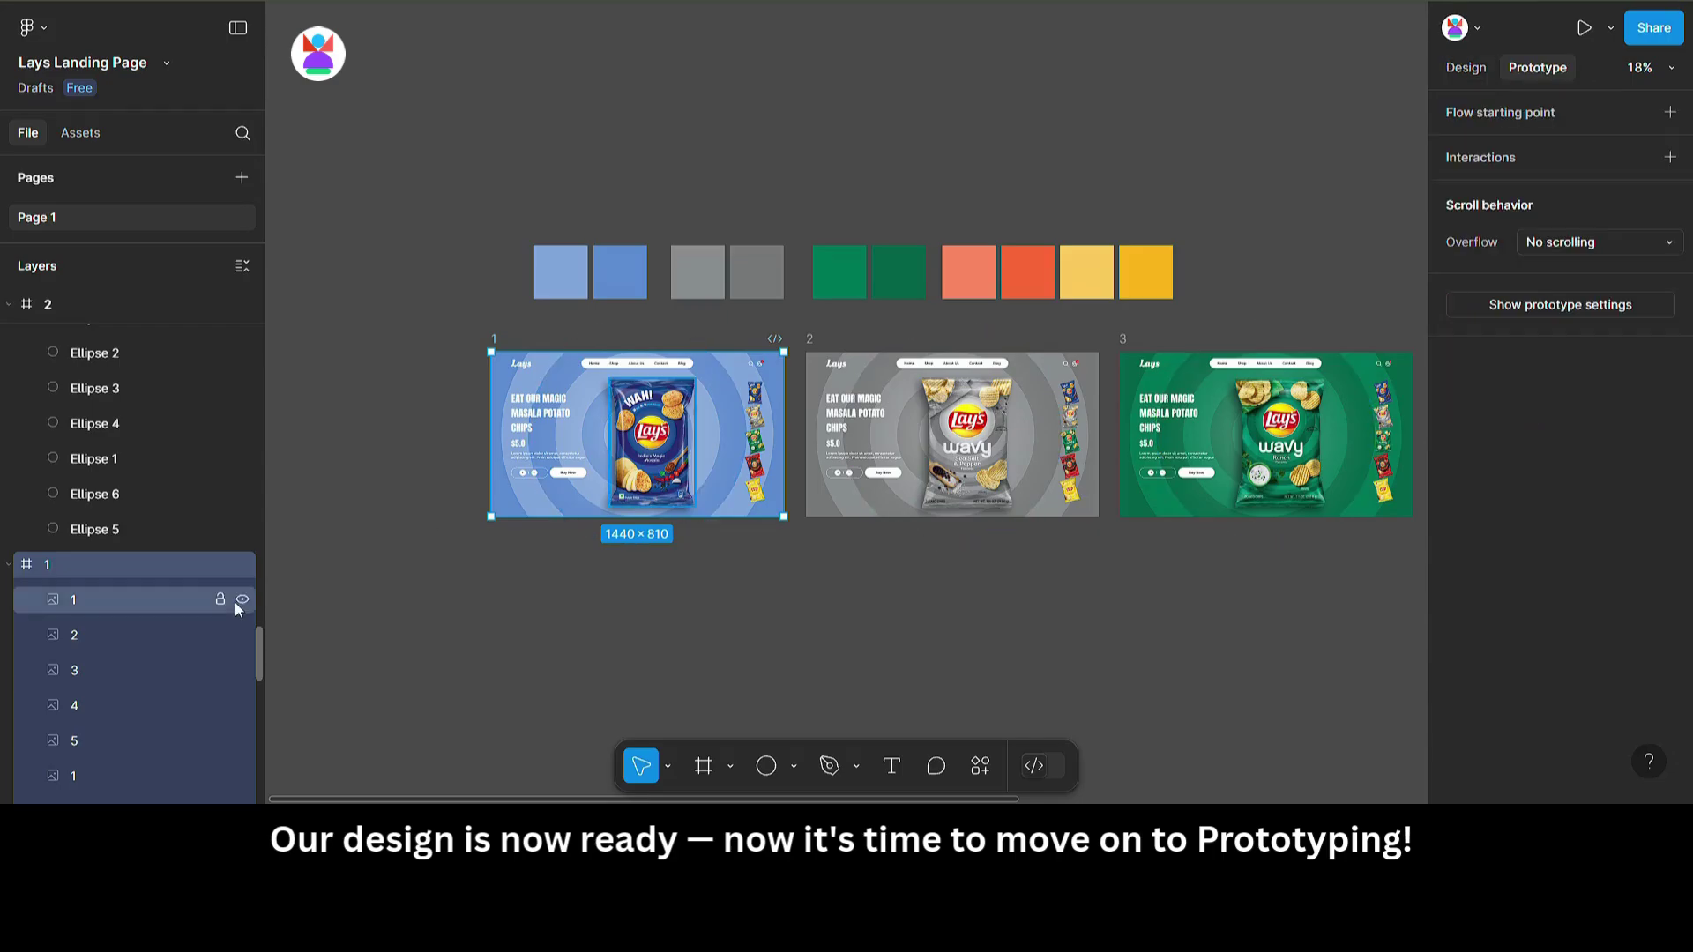
pyautogui.scroll(5, 755, 578)
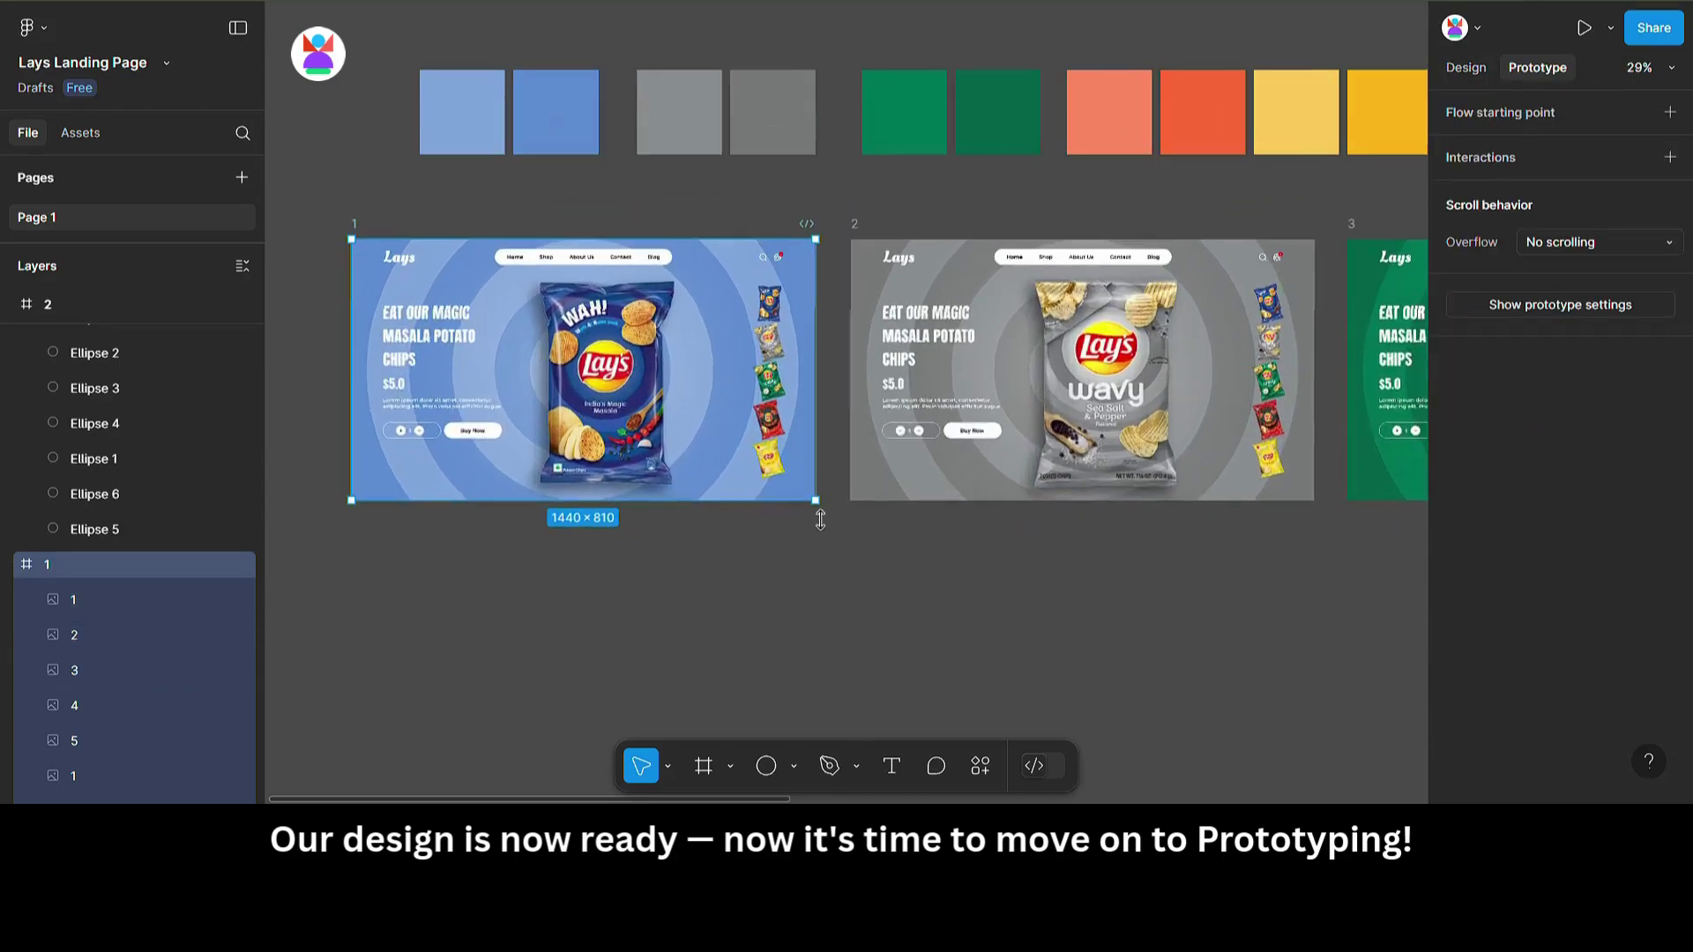
pyautogui.click(769, 342)
pyautogui.moveTo(786, 343); pyautogui.dragTo(908, 342)
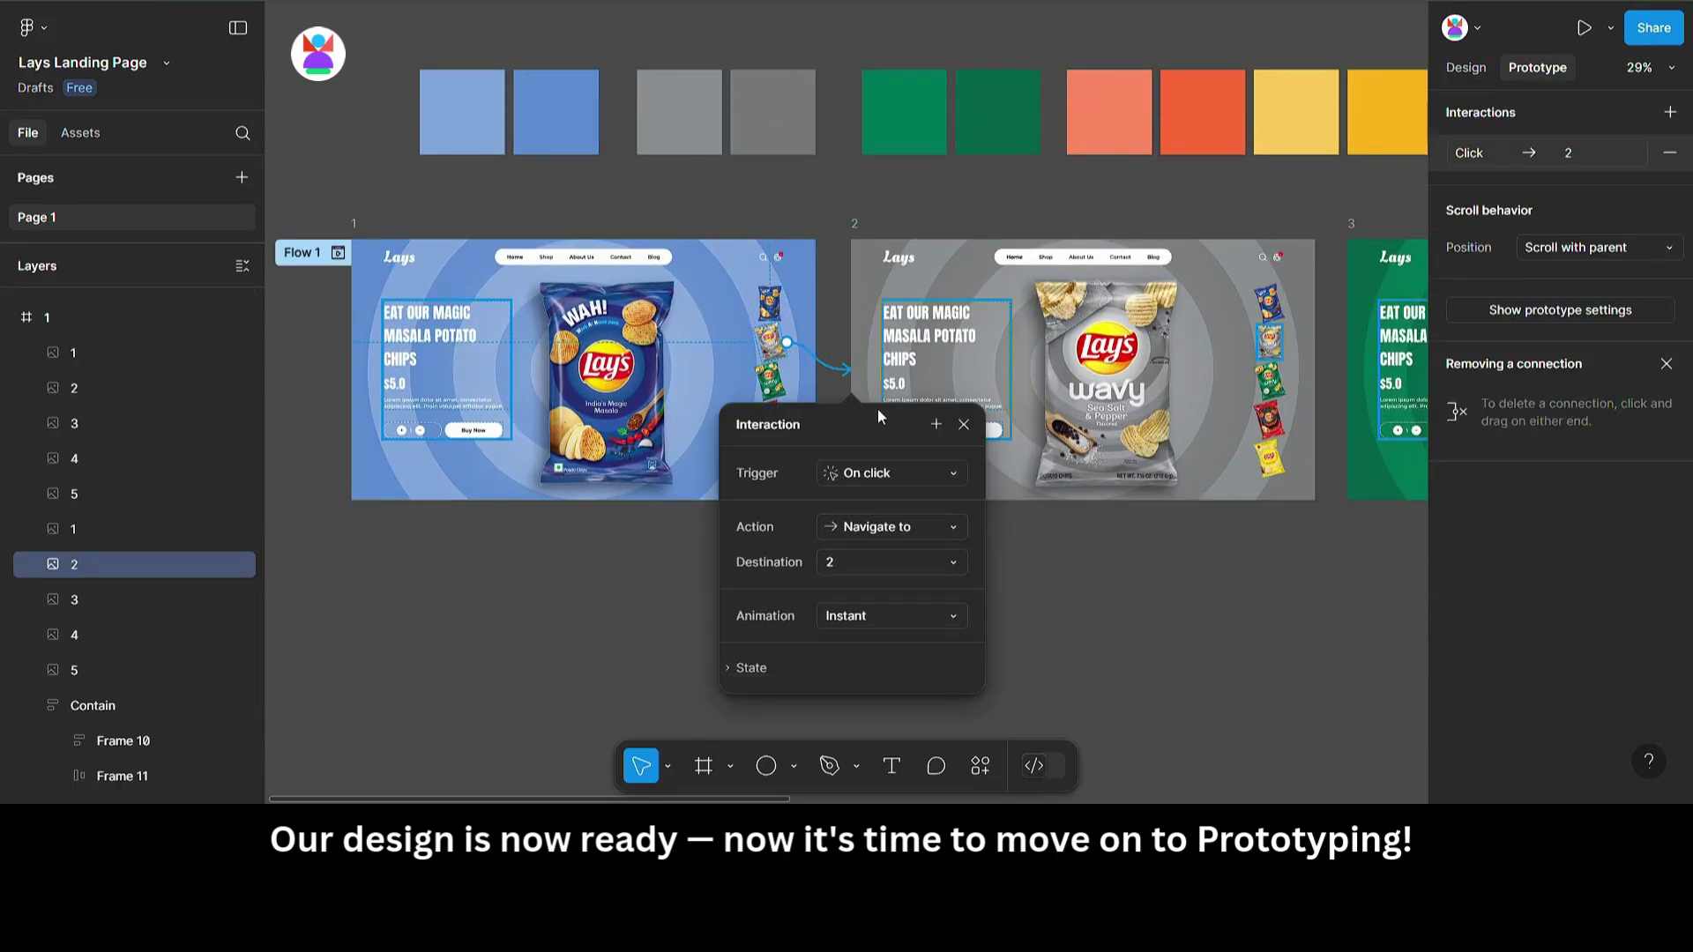
# Step: Set the frame 1 to frame 2 interaction's animation to Smart animate with a Custom bezier curve
pyautogui.click(868, 614)
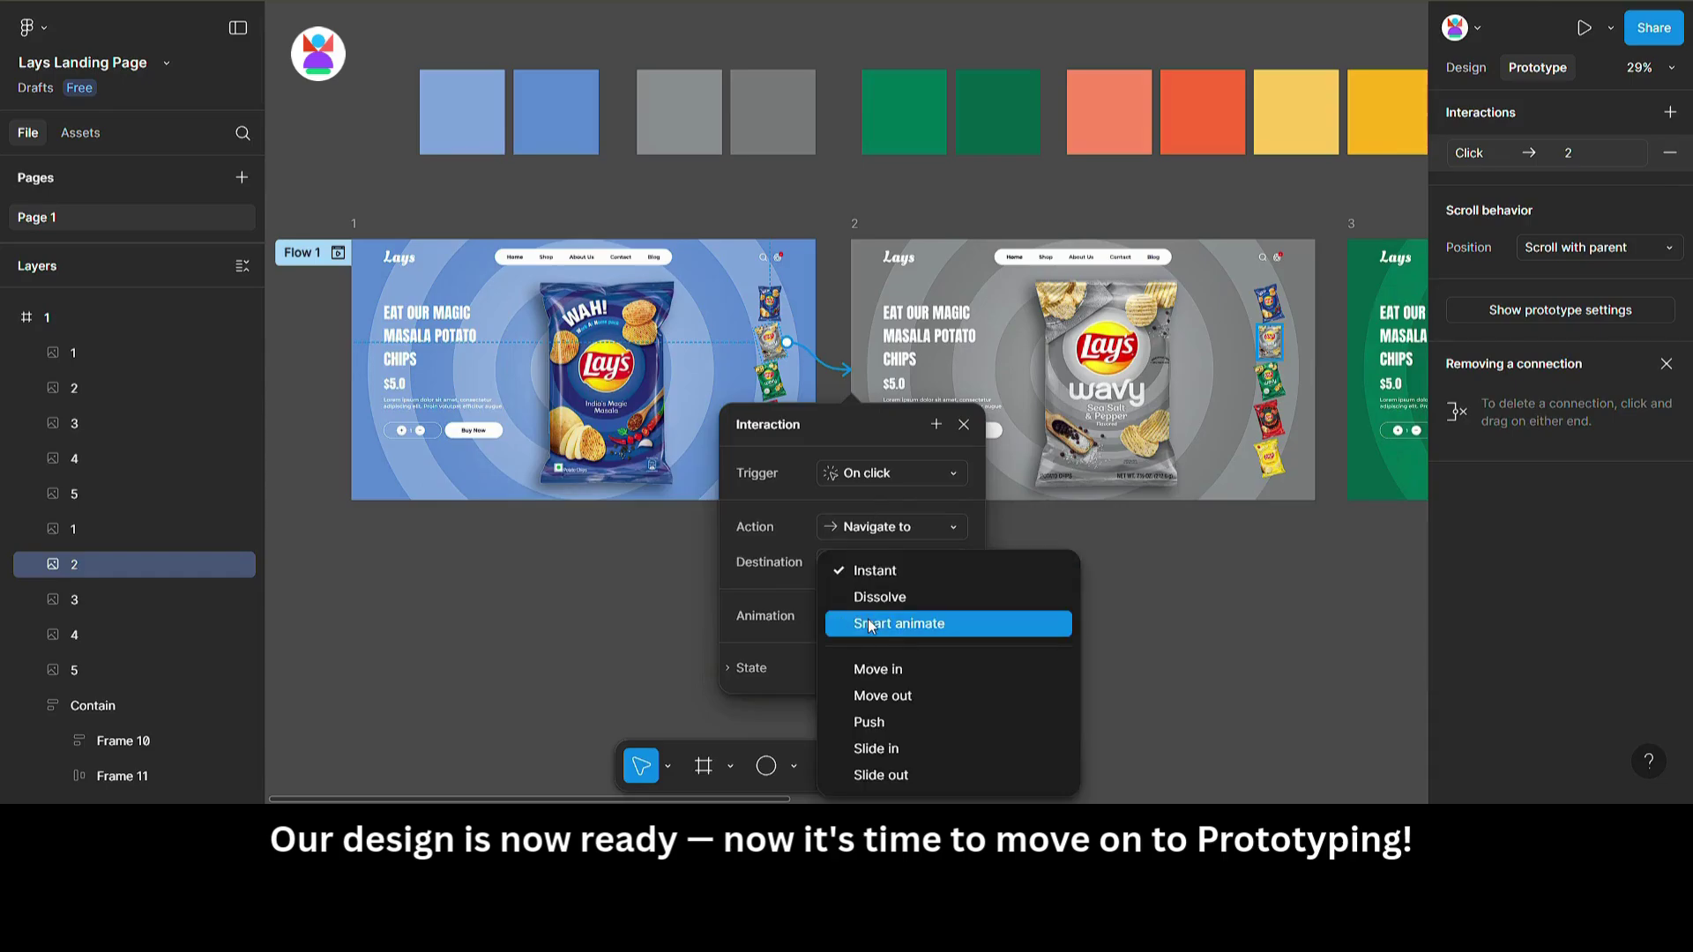
pyautogui.click(868, 627)
pyautogui.click(893, 653)
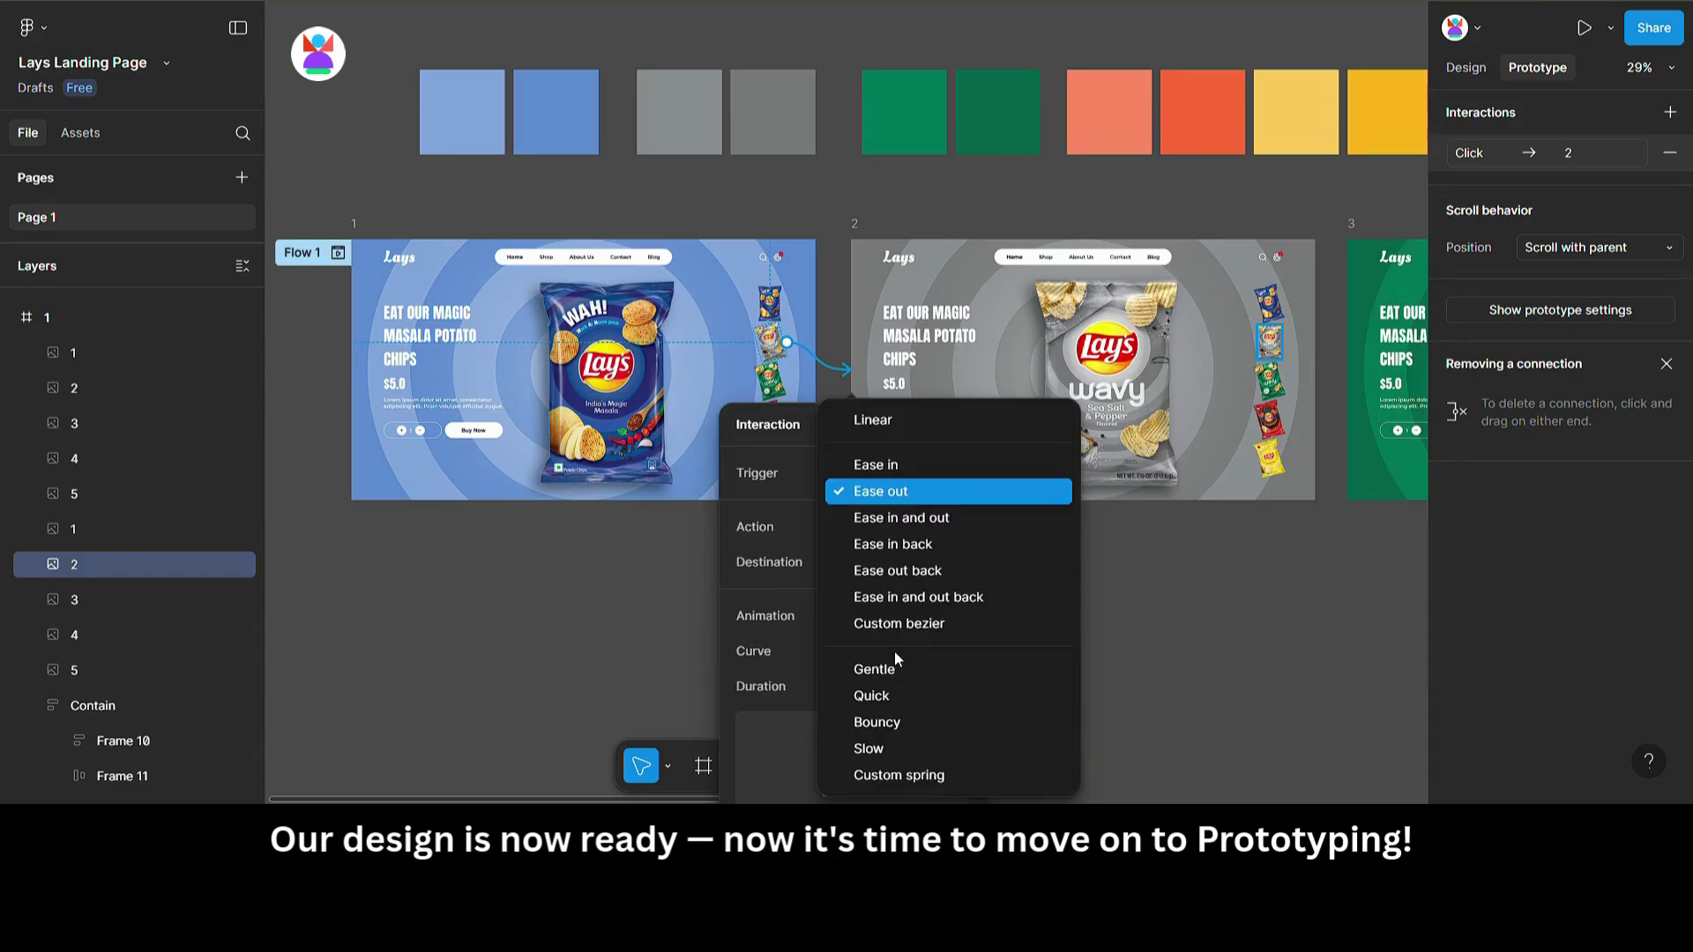
pyautogui.click(894, 634)
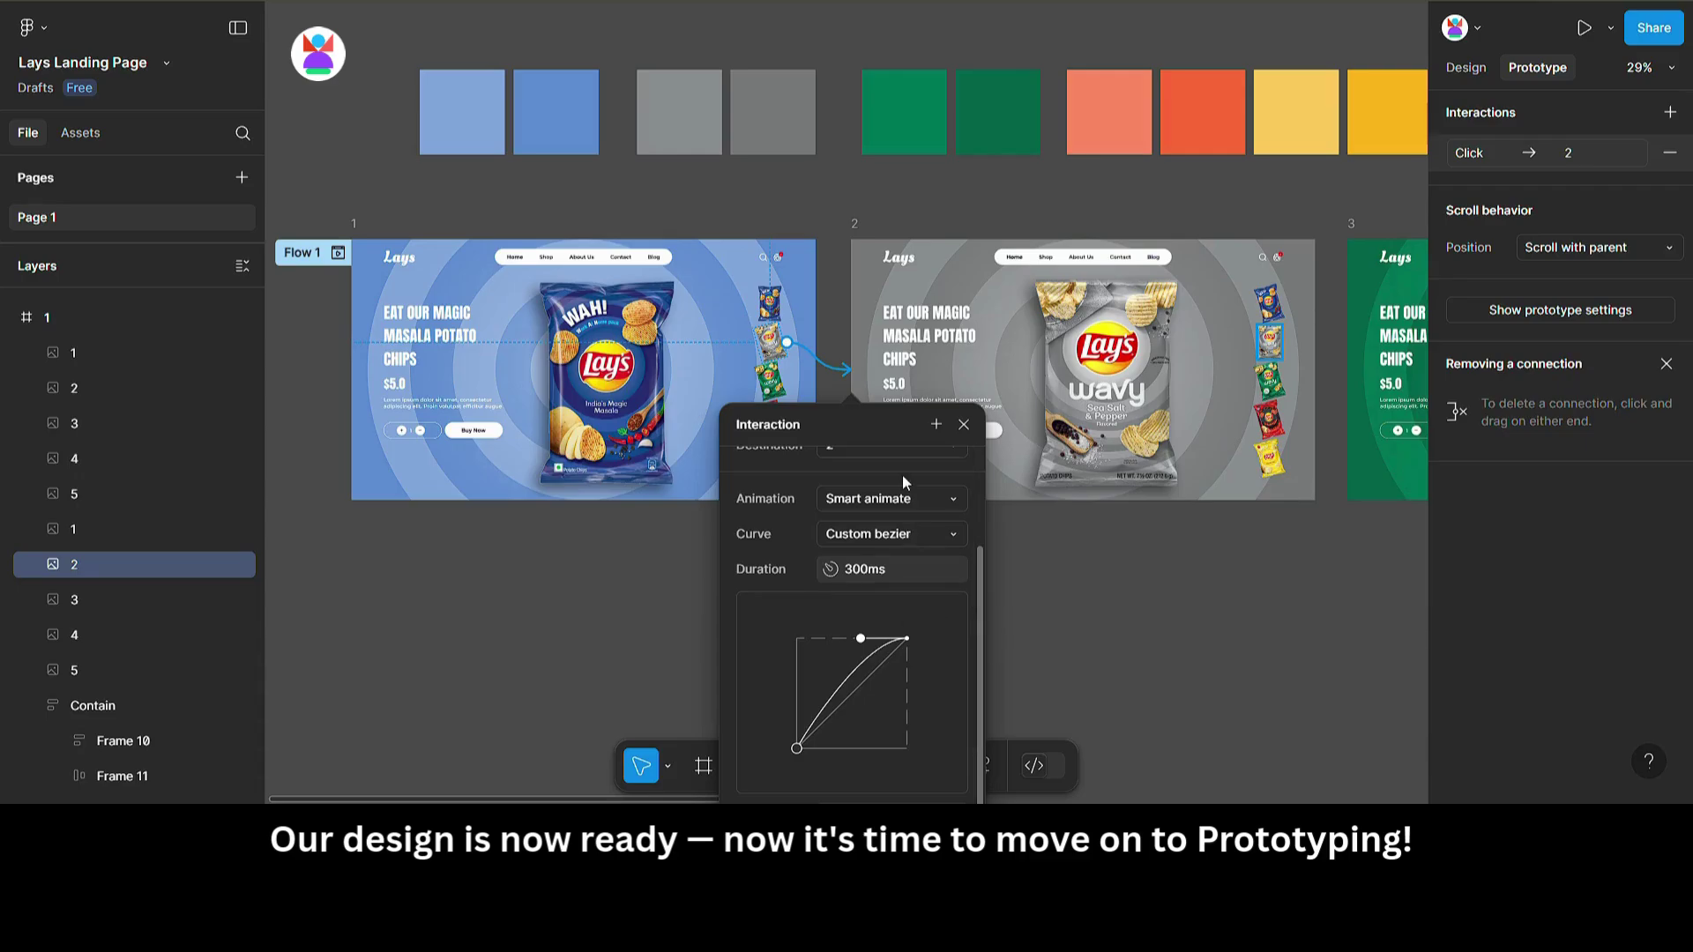
# Step: Shape the interaction's bezier curve into an S-curve of 0.6, 0.01, 0.41, 1.01 and set the duration to 600 ms
pyautogui.moveTo(889, 414); pyautogui.dragTo(937, 205)
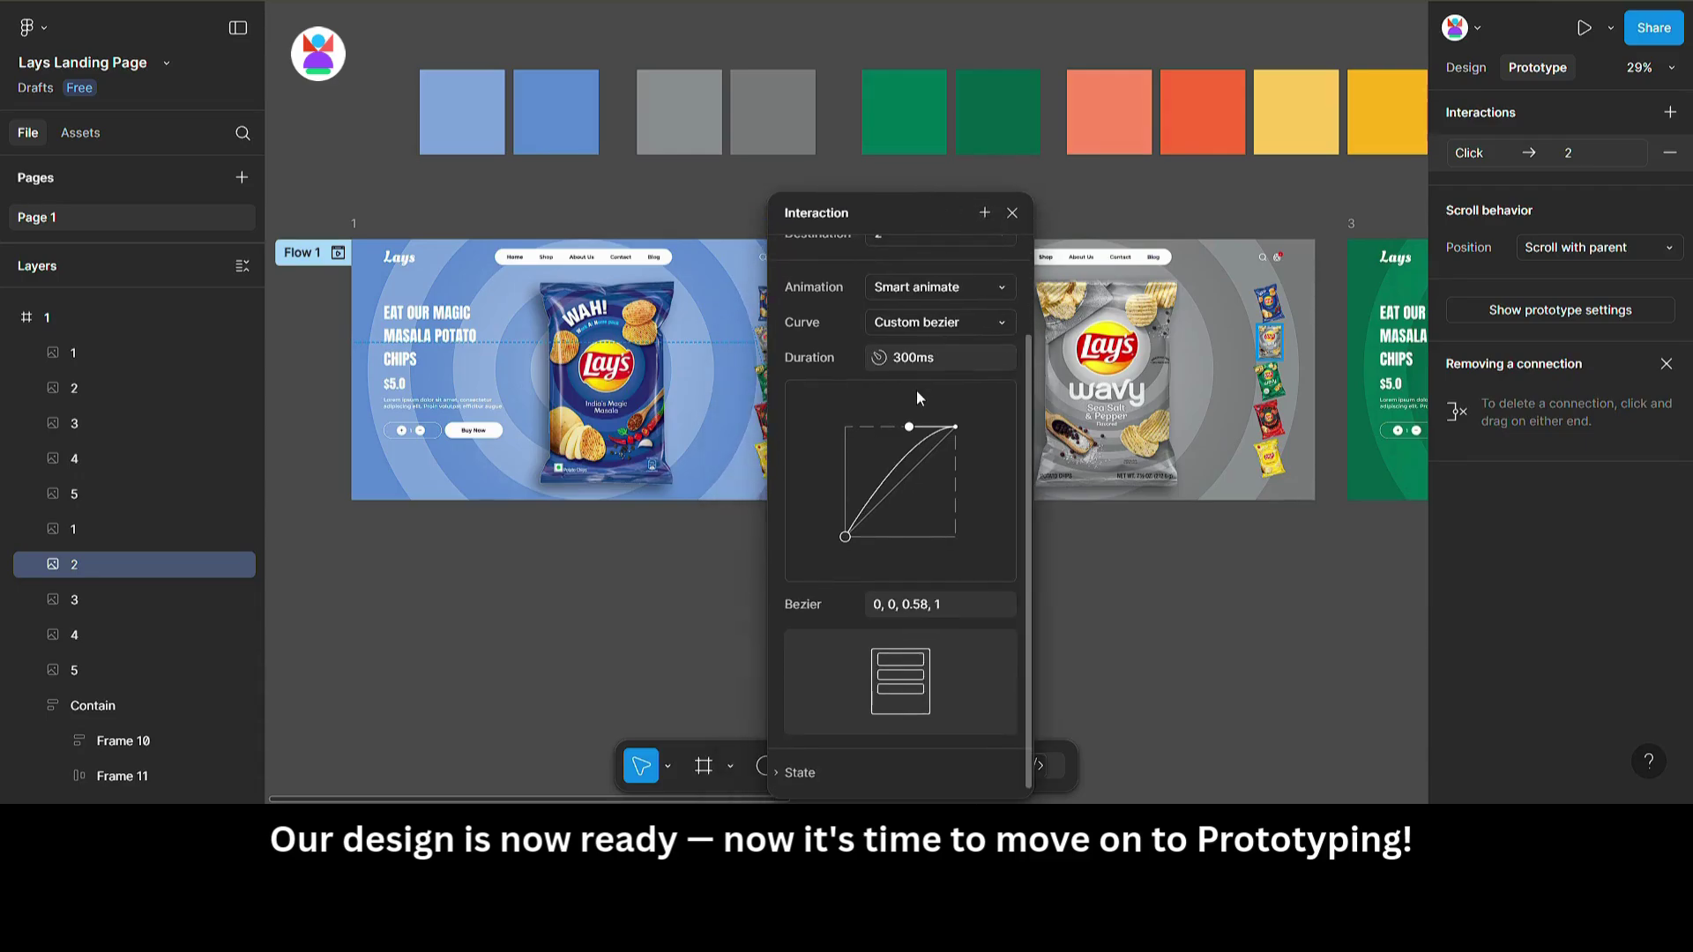
pyautogui.moveTo(900, 430); pyautogui.dragTo(890, 426)
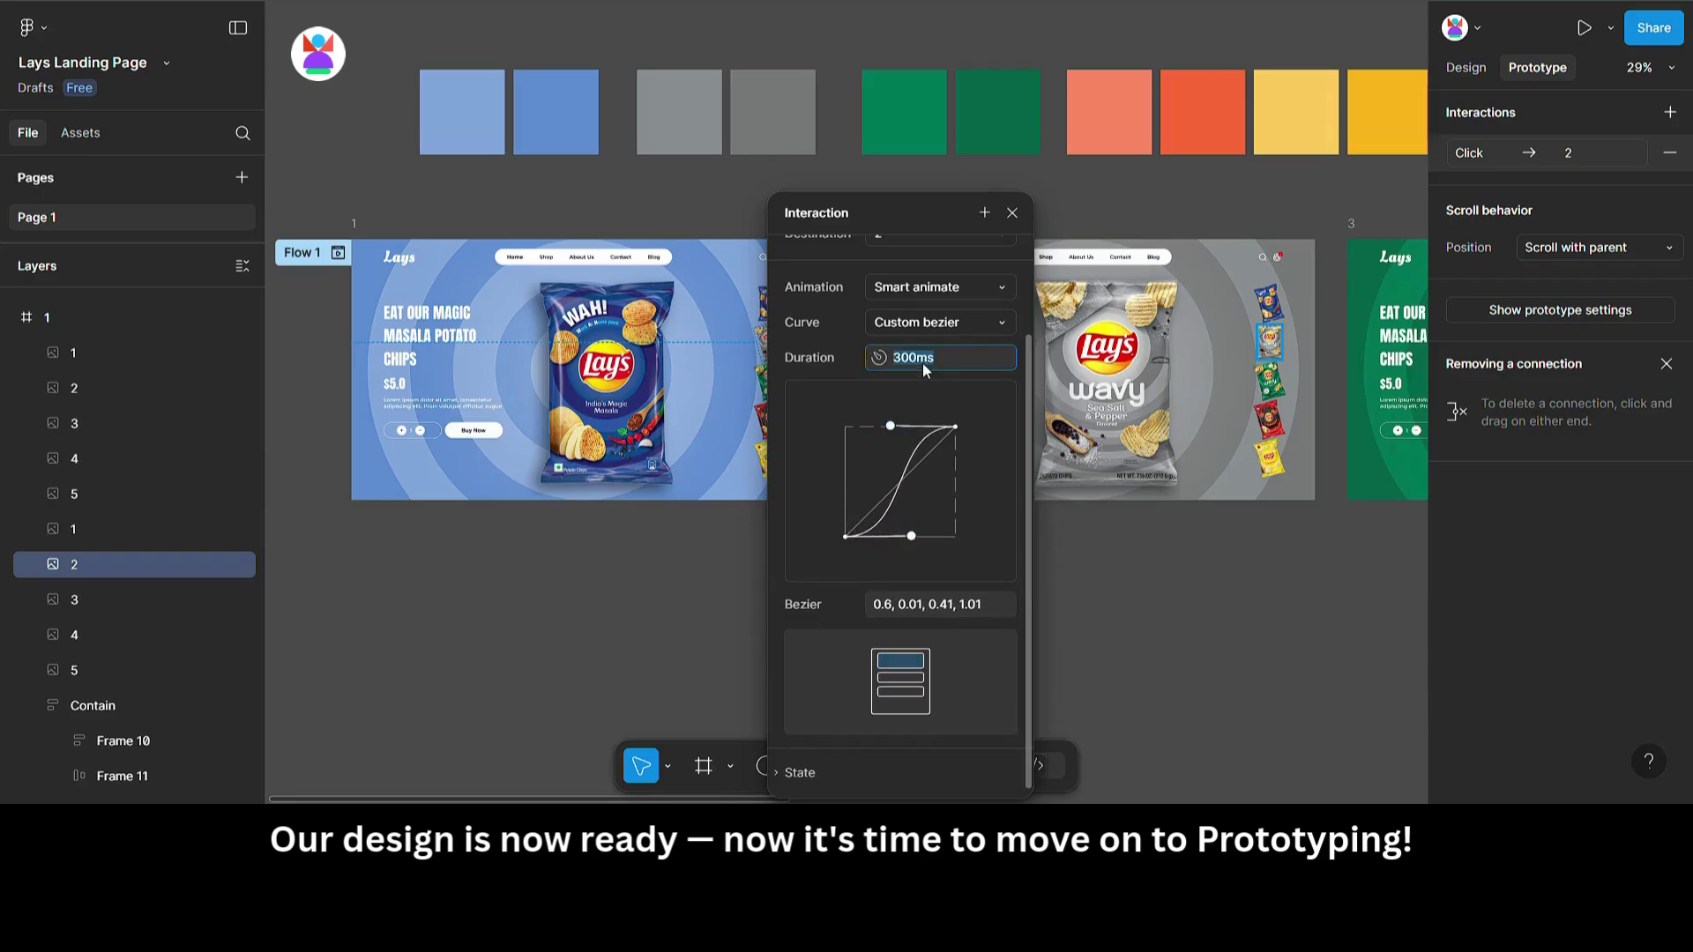
pyautogui.write('400')
pyautogui.press('Return')
pyautogui.click(942, 582)
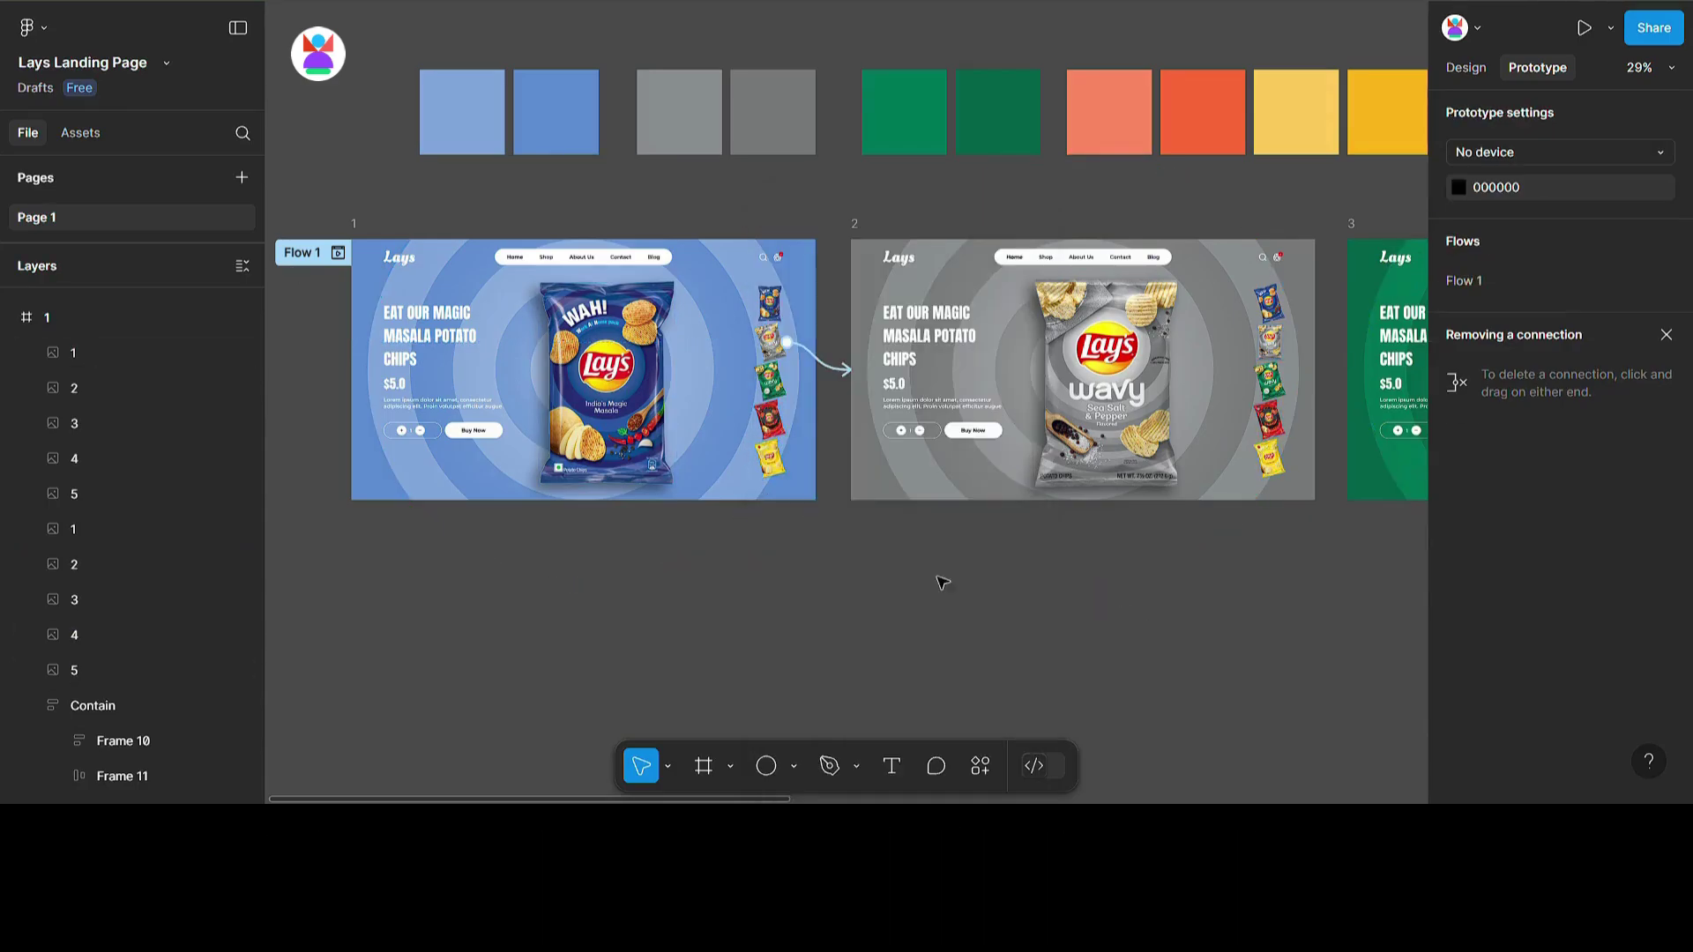
# Step: Connect the small grey packets in frames 3, 4 and 5 to frame 2 with the same on-click Smart animate interaction
pyautogui.hscroll(5, 942, 582)
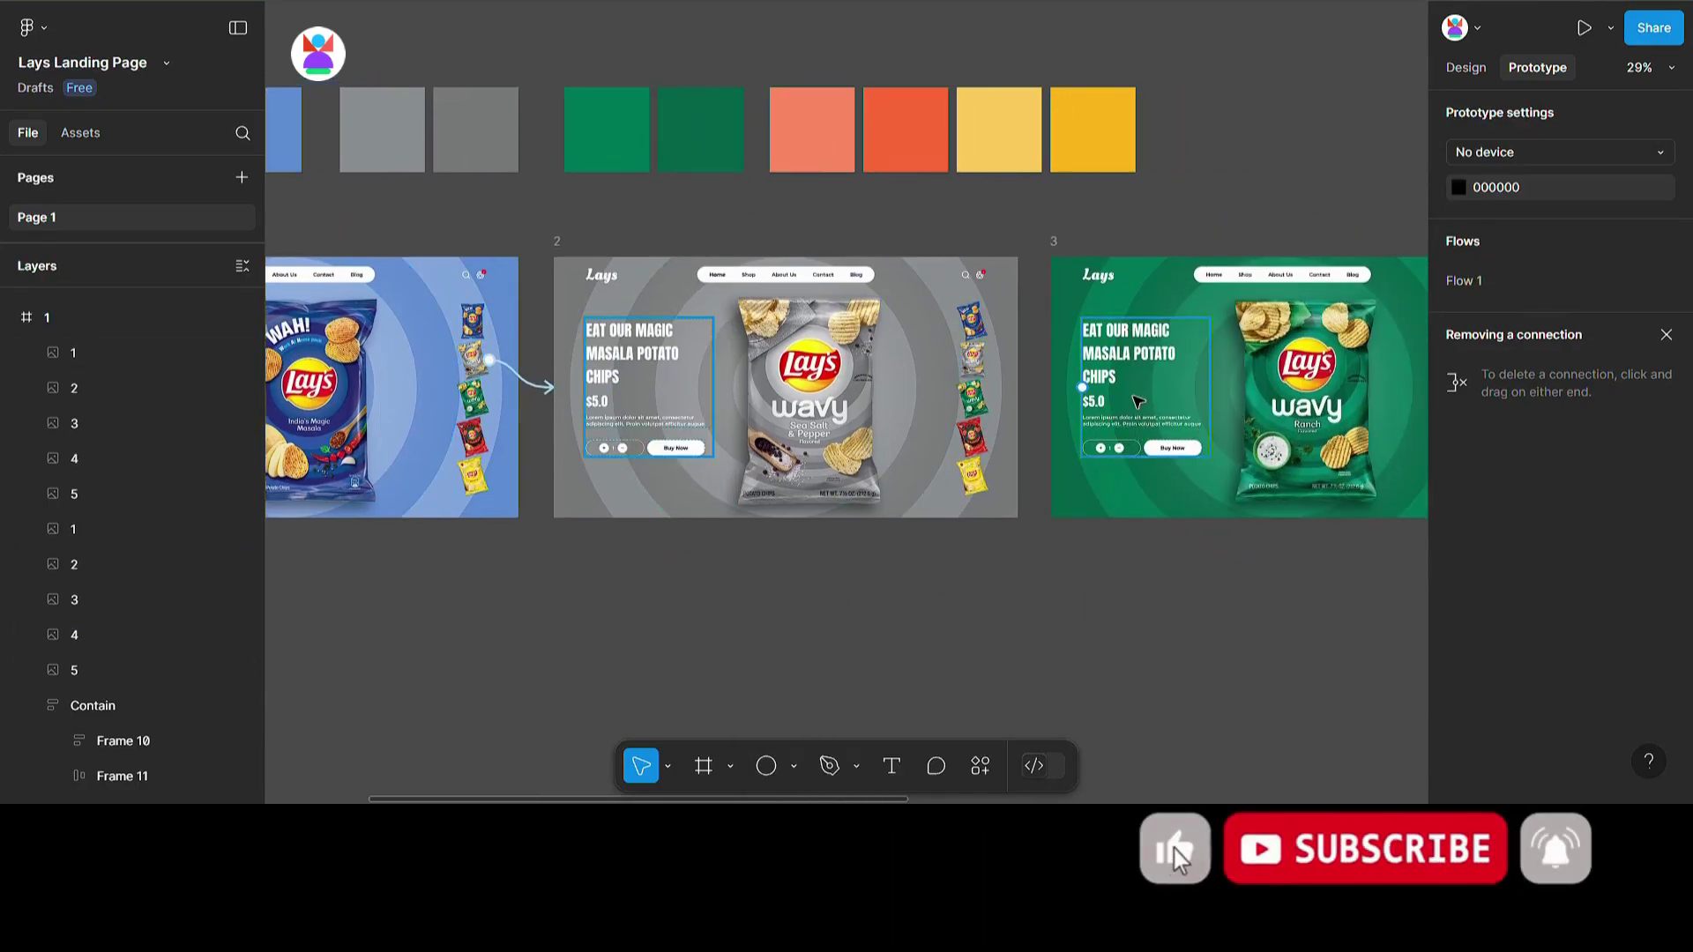
pyautogui.click(977, 395)
pyautogui.scroll(-3, 777, 451)
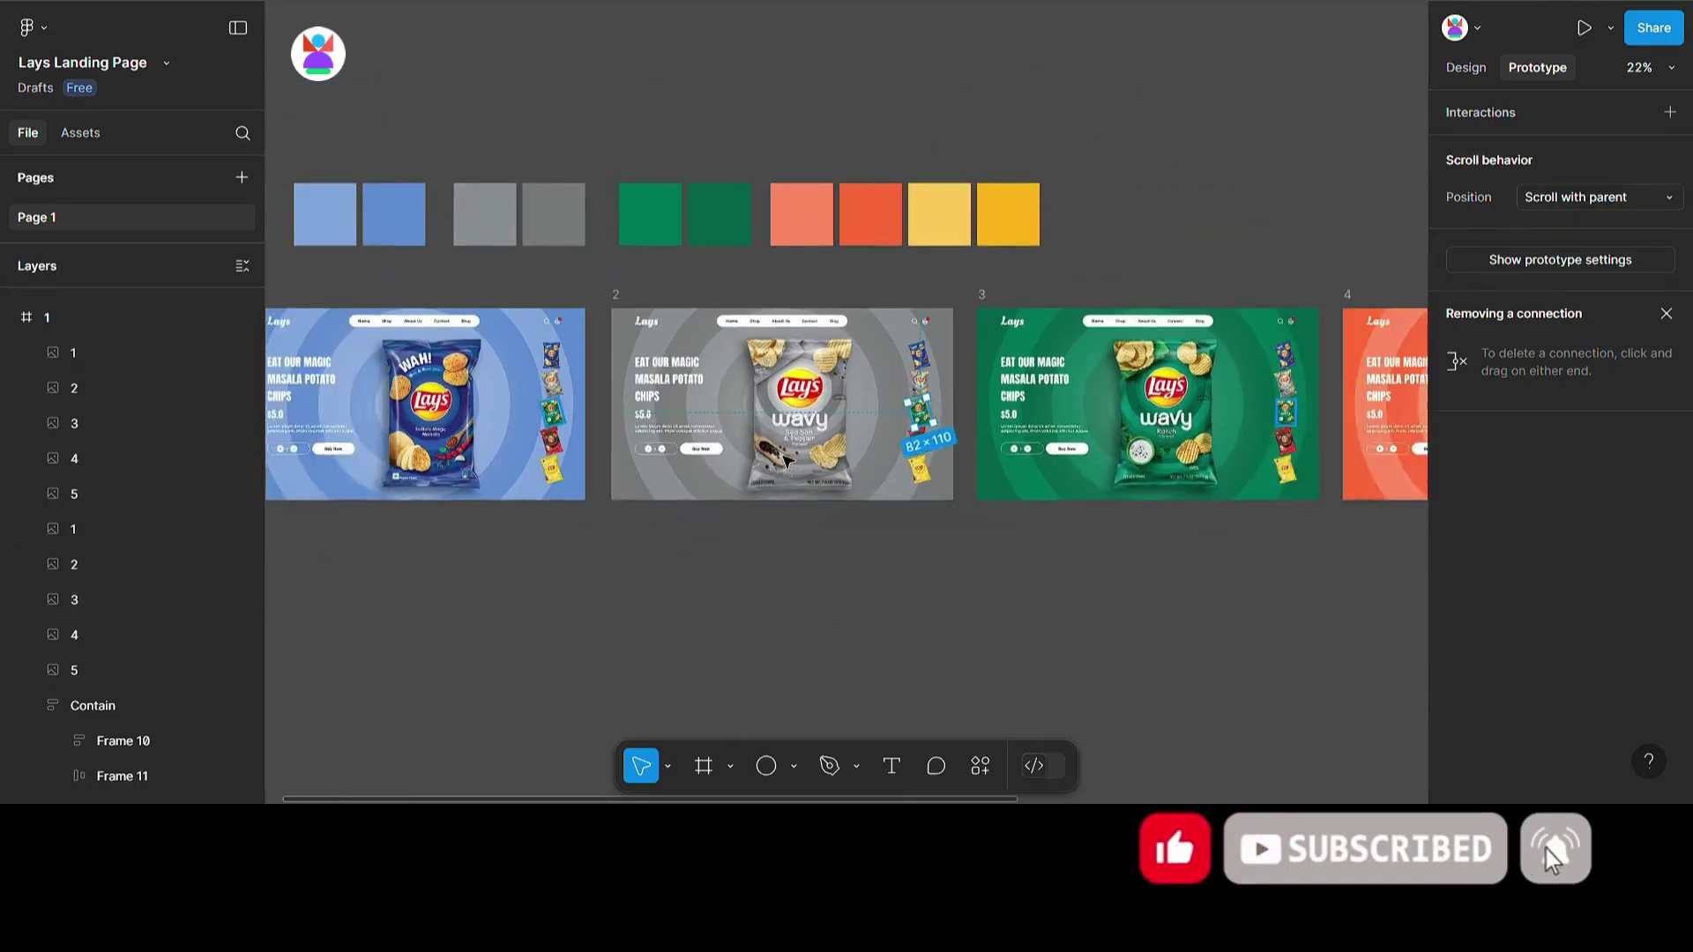
pyautogui.click(1153, 403)
pyautogui.hscroll(5, 1256, 582)
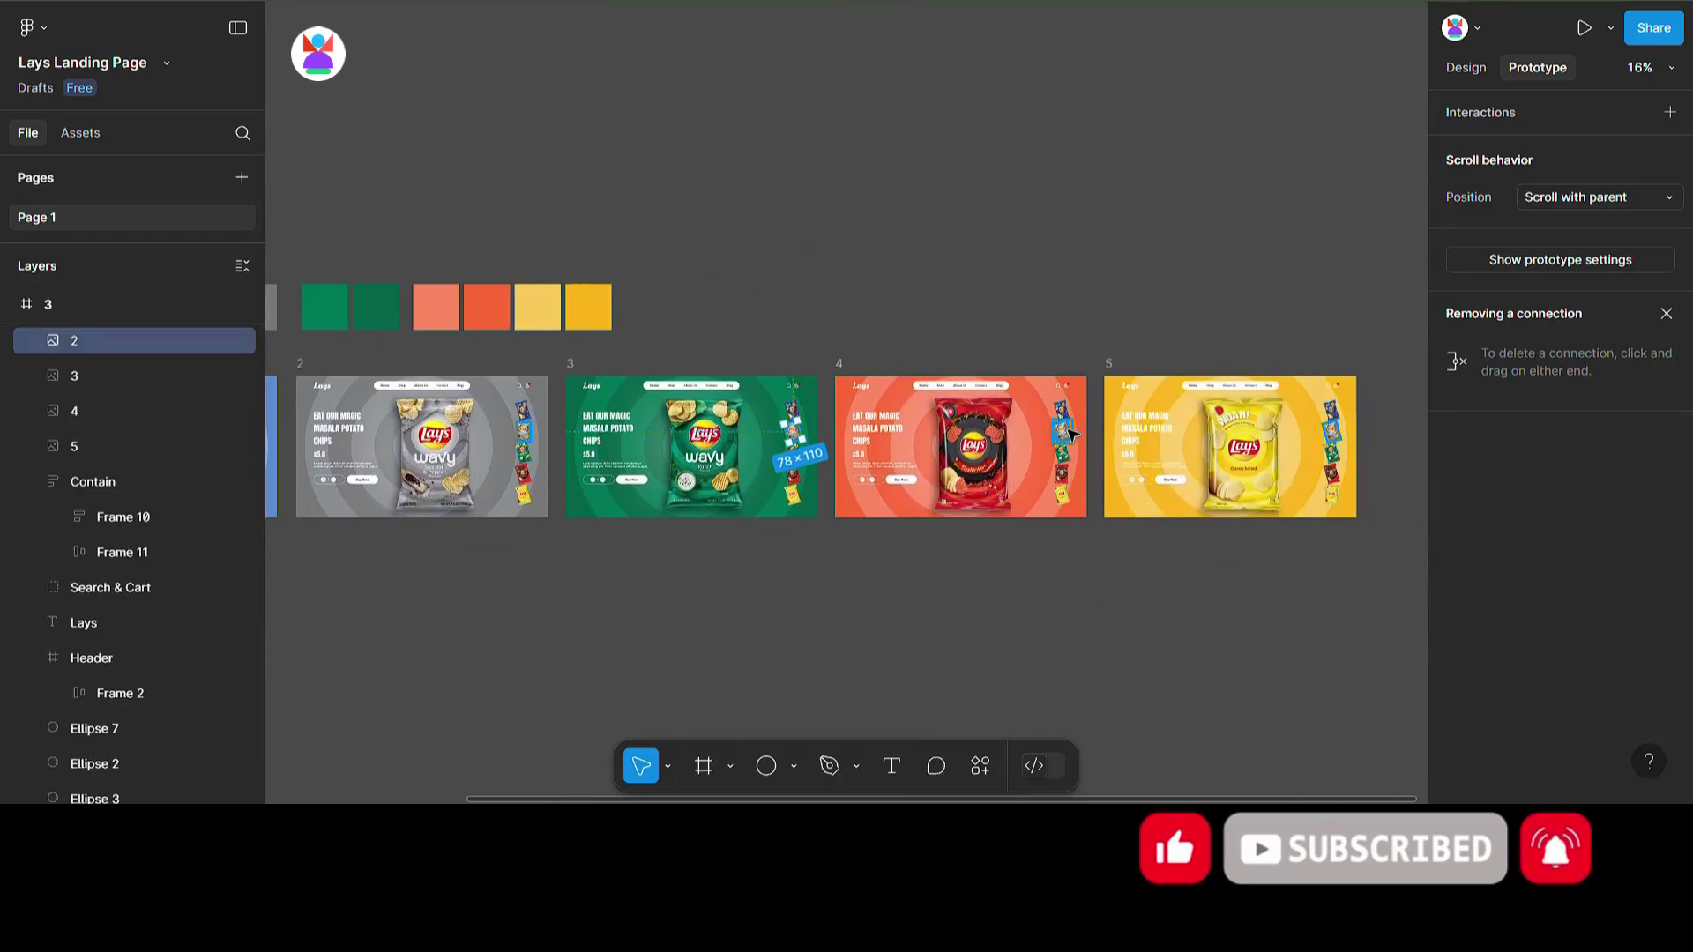
pyautogui.moveTo(1336, 441); pyautogui.dragTo(415, 441)
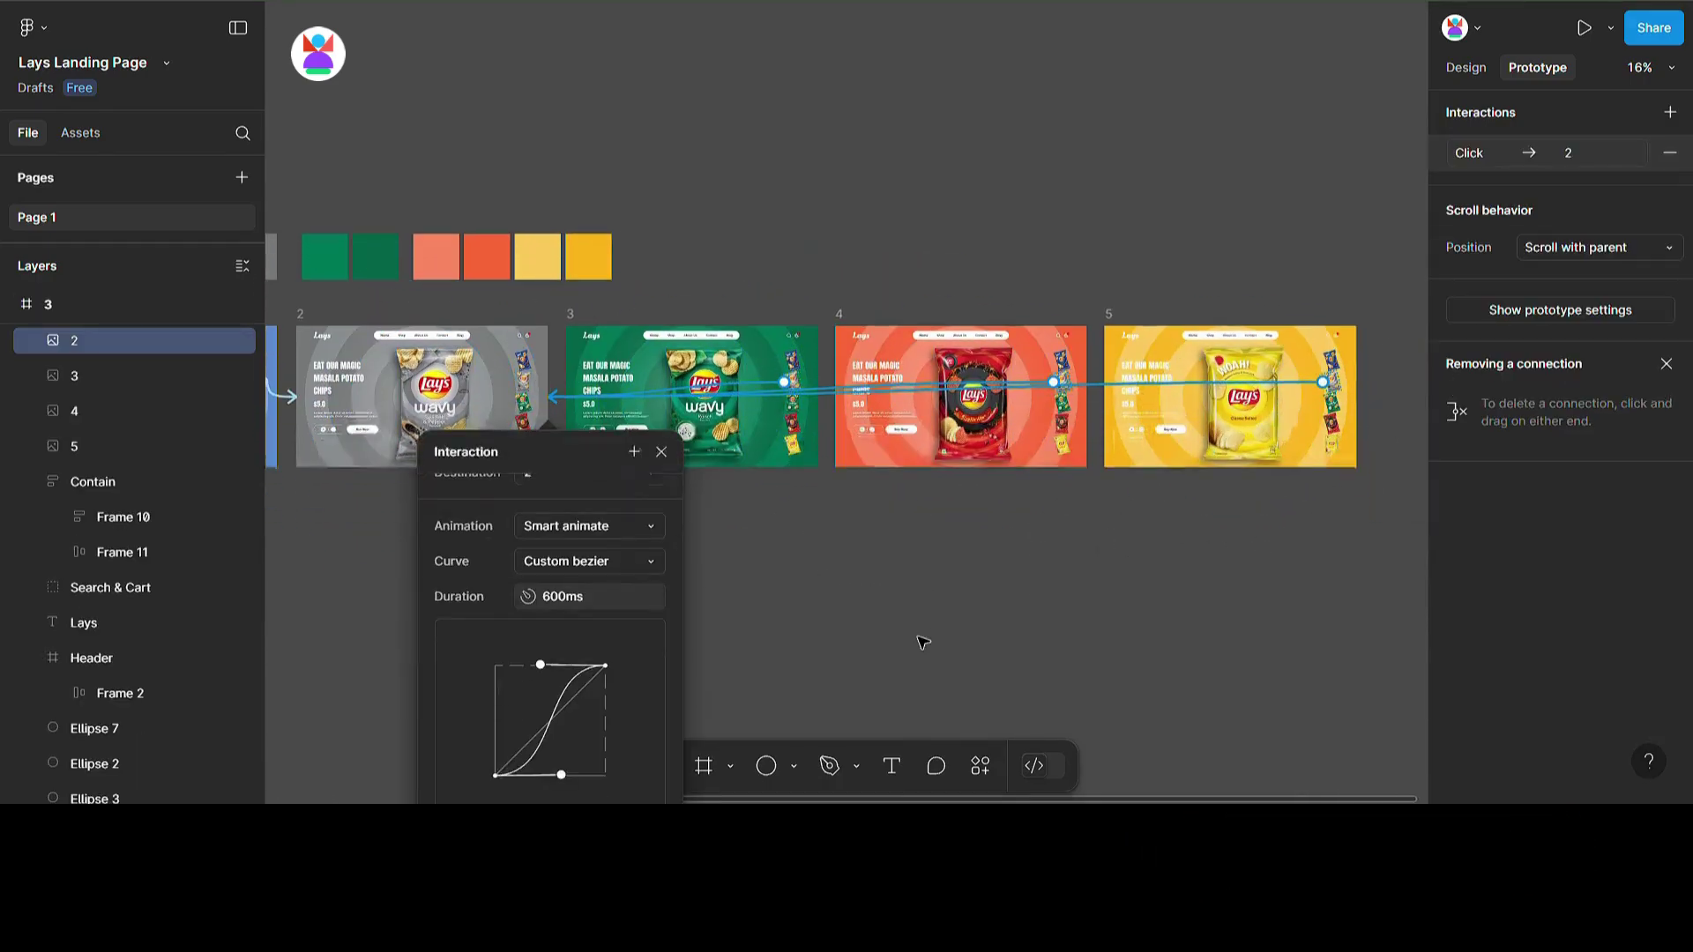
pyautogui.scroll(-2, 493, 738)
pyautogui.click(1362, 560)
# Step: Connect the small green packets in frames 1, 2, 4 and 5 to frame 3 as prototype interactions
pyautogui.scroll(-2, 1164, 516)
pyautogui.scroll(3, 516, 396)
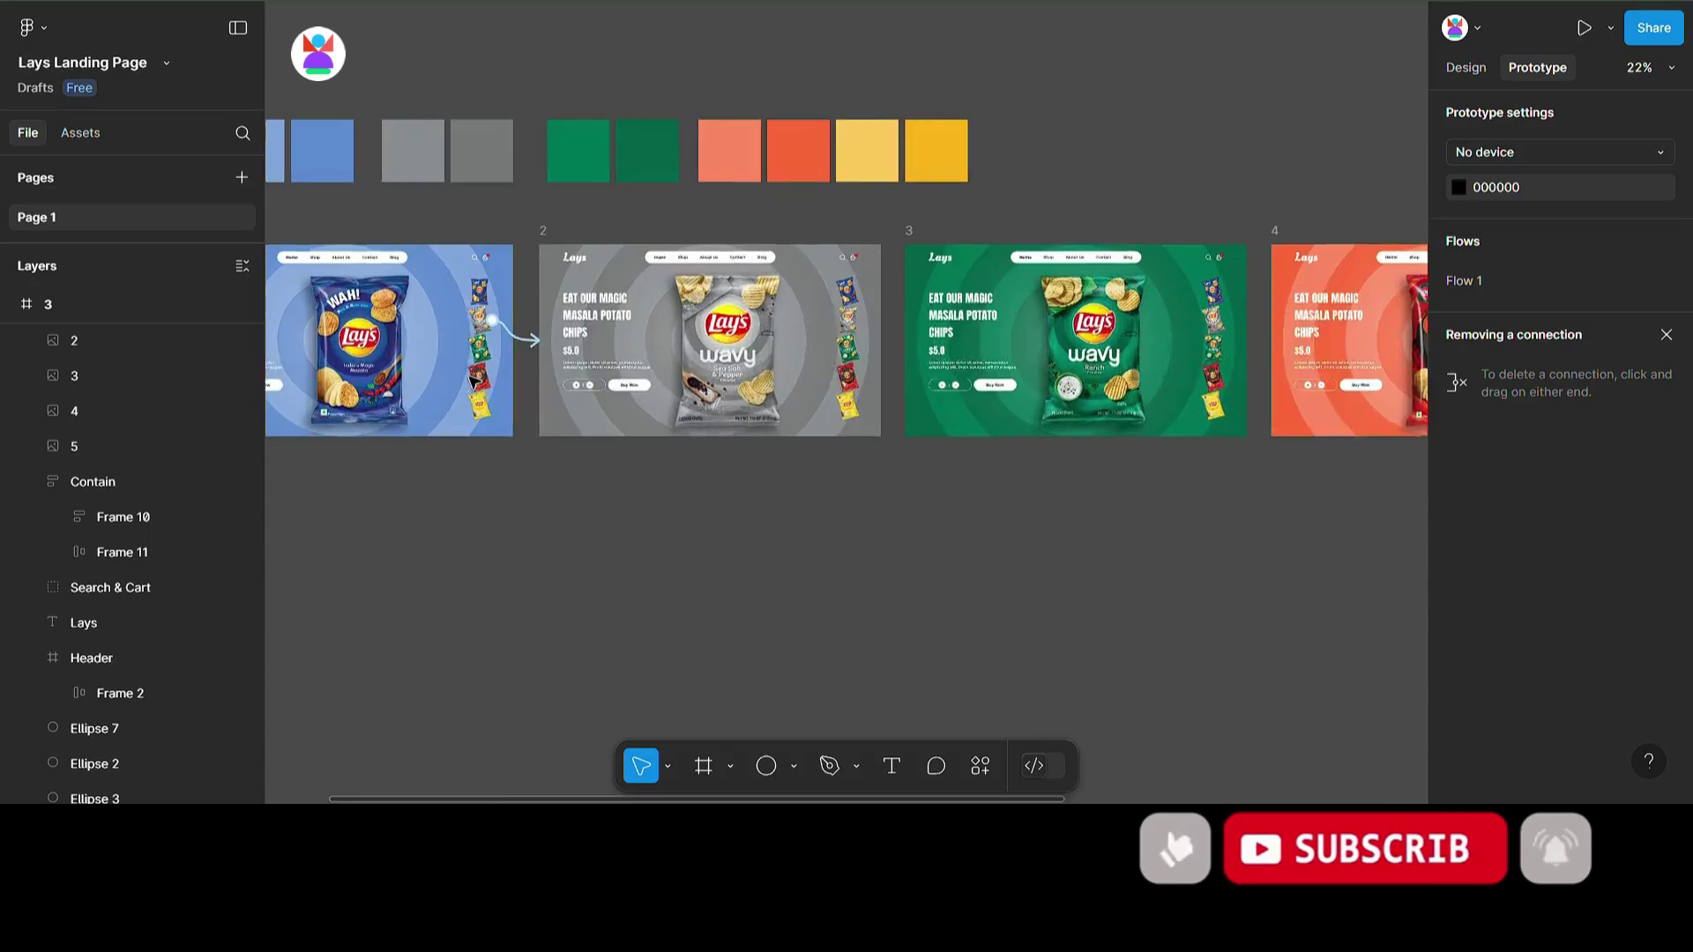
pyautogui.click(481, 348)
pyautogui.scroll(-2, 1109, 355)
pyautogui.moveTo(1108, 355); pyautogui.dragTo(920, 400)
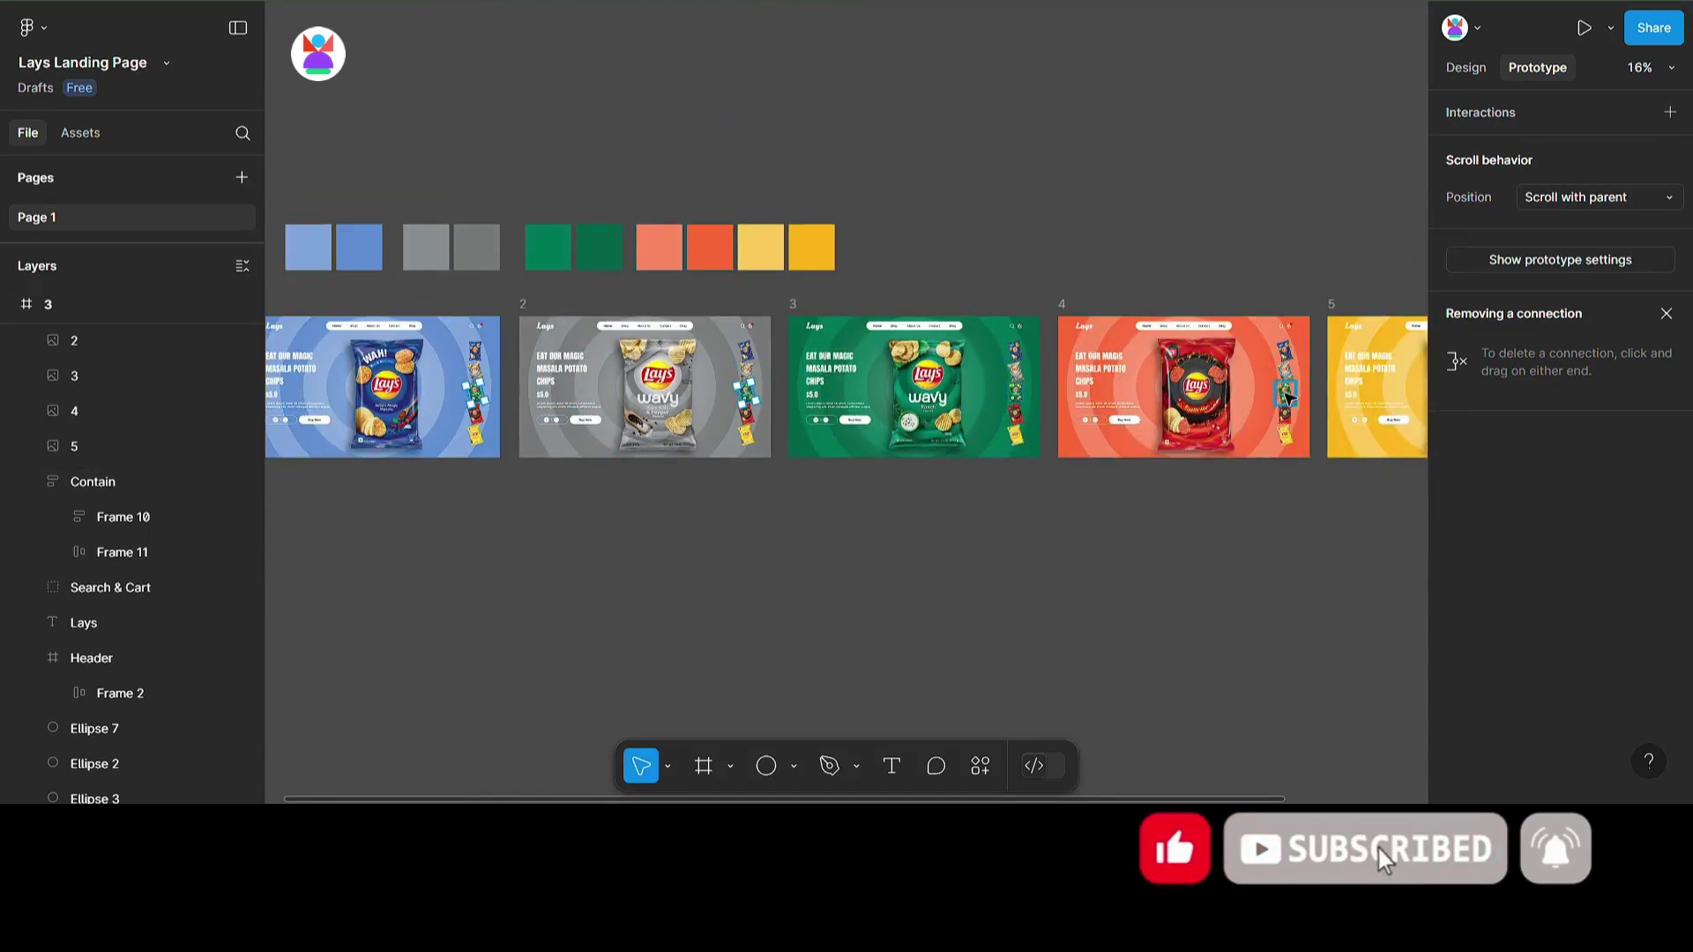
pyautogui.keyDown('shift'); pyautogui.click(1286, 393); pyautogui.keyUp('shift')
pyautogui.moveTo(1327, 562); pyautogui.dragTo(1007, 581)
pyautogui.moveTo(1231, 419); pyautogui.dragTo(618, 414)
pyautogui.click(943, 652)
# Step: Connect the small red packets in frames 1, 2, 3 and 5 to frame 4 as prototype interactions
pyautogui.moveTo(357, 610); pyautogui.dragTo(1107, 623)
pyautogui.scroll(4, 1040, 573)
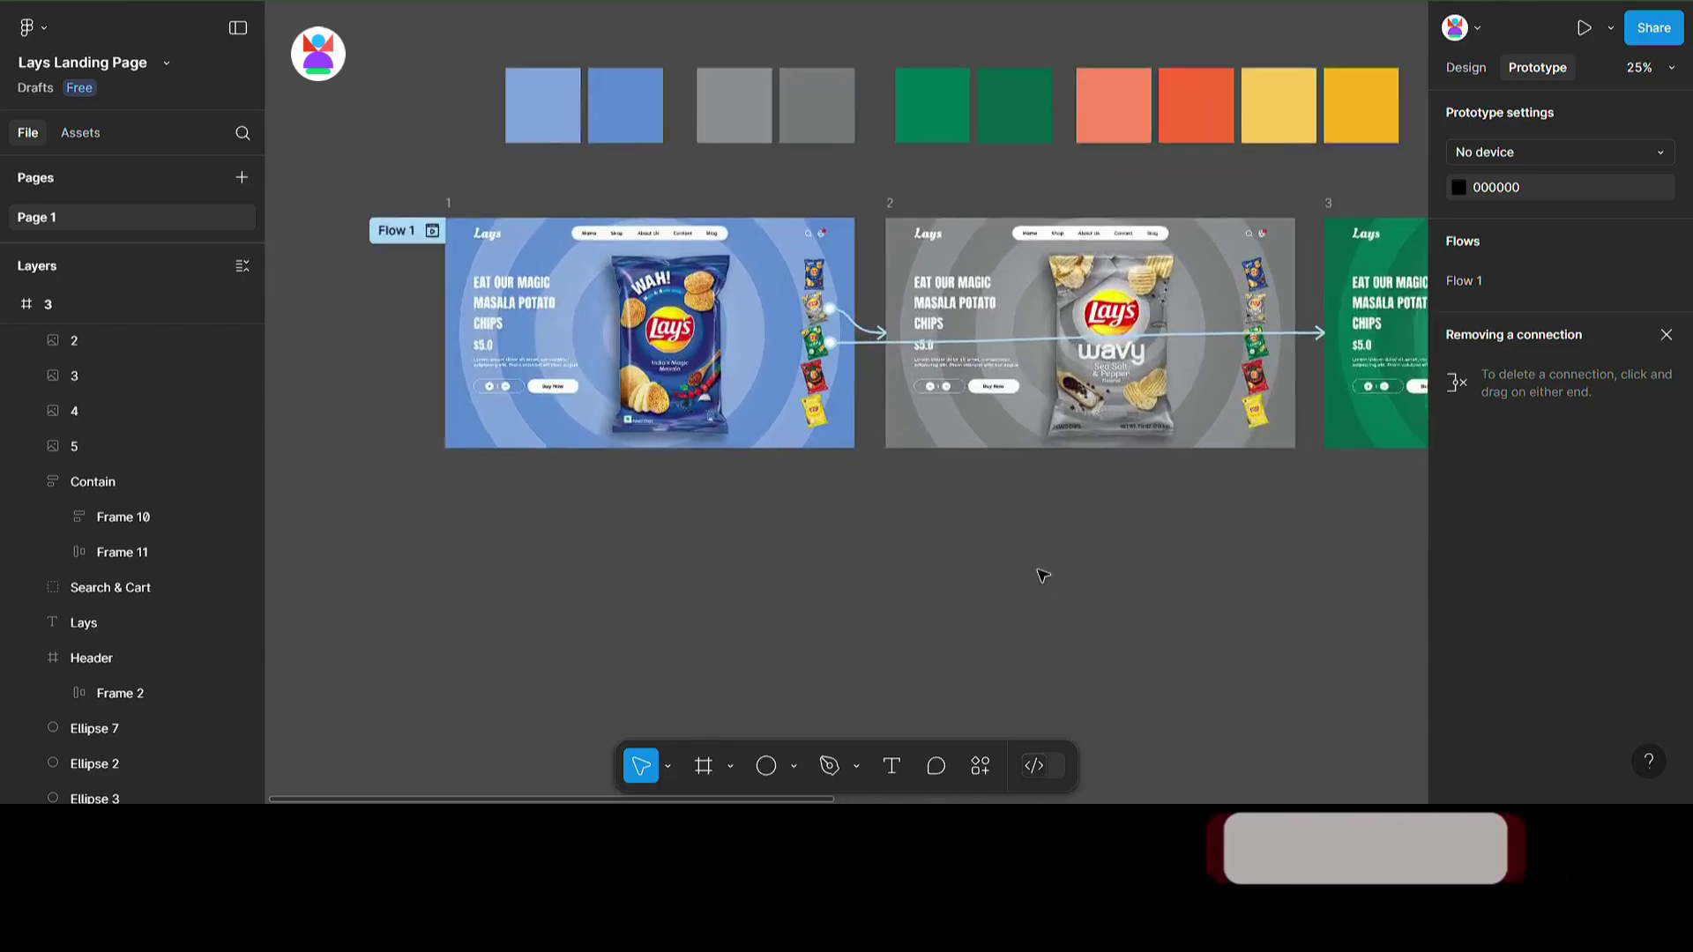
pyautogui.click(739, 323)
pyautogui.scroll(-2, 526, 525)
pyautogui.scroll(-2, 523, 526)
pyautogui.hscroll(5, 764, 594)
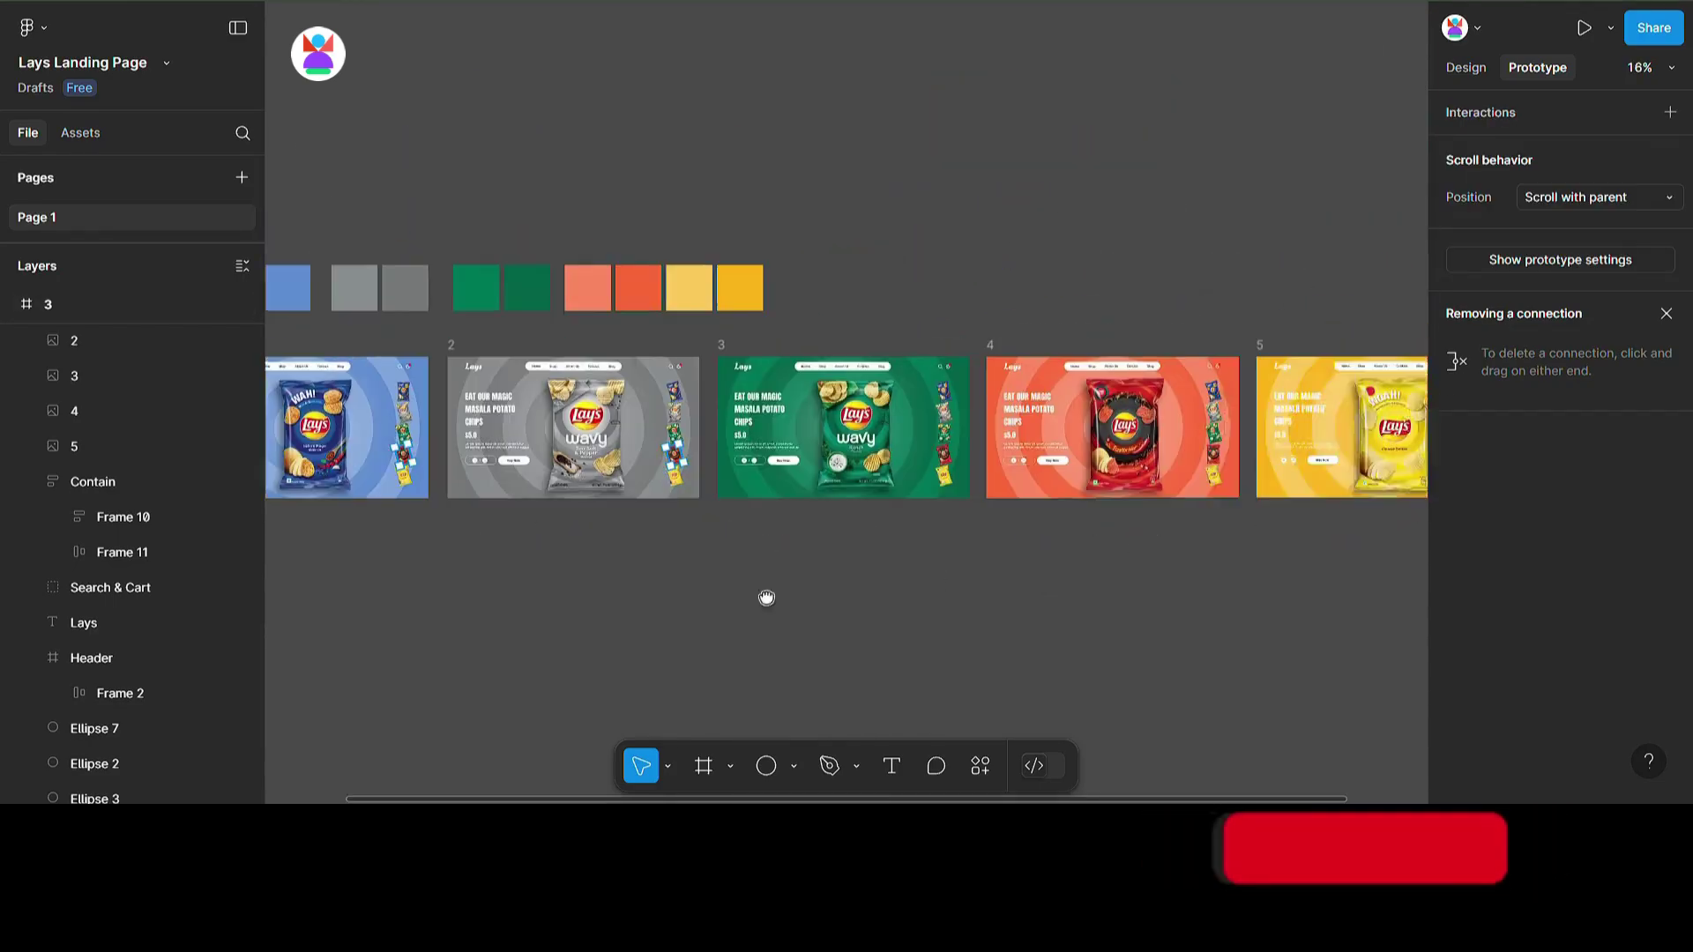
pyautogui.click(1273, 477)
pyautogui.moveTo(1273, 477); pyautogui.dragTo(934, 449)
pyautogui.click(1221, 706)
# Step: Connect the small yellow packets in frames 1 to 4 to frame 5 as prototype interactions
pyautogui.scroll(-1, 1308, 632)
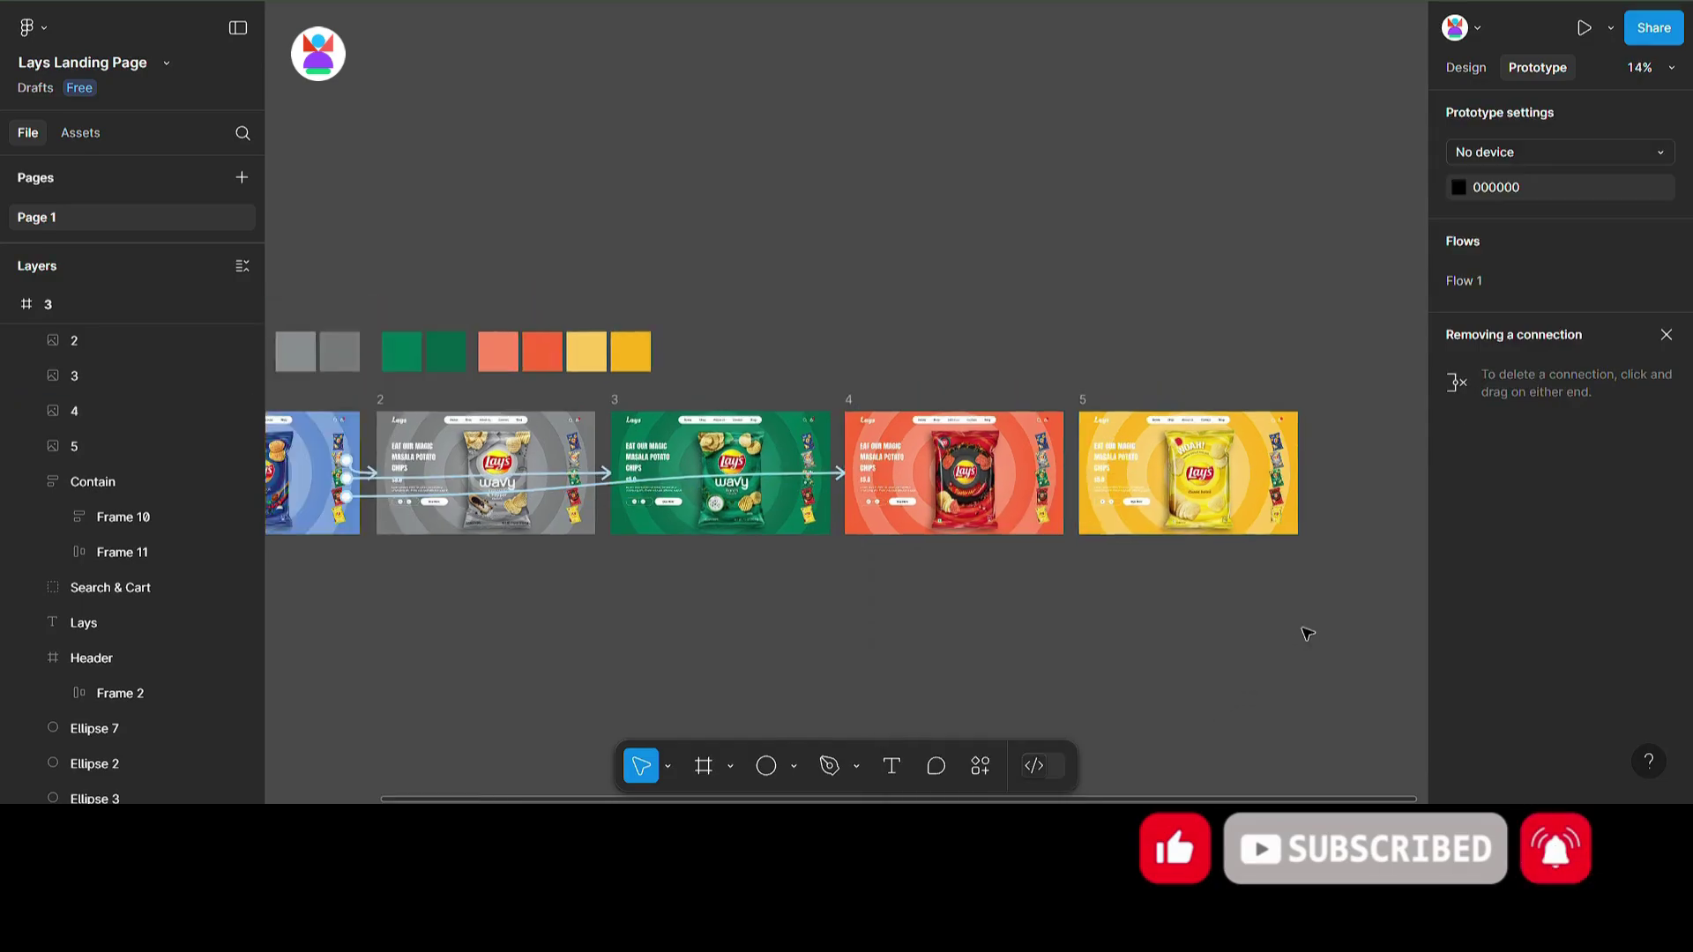
pyautogui.moveTo(317, 537); pyautogui.dragTo(446, 548)
pyautogui.scroll(4, 446, 547)
pyautogui.click(479, 512)
pyautogui.click(887, 514)
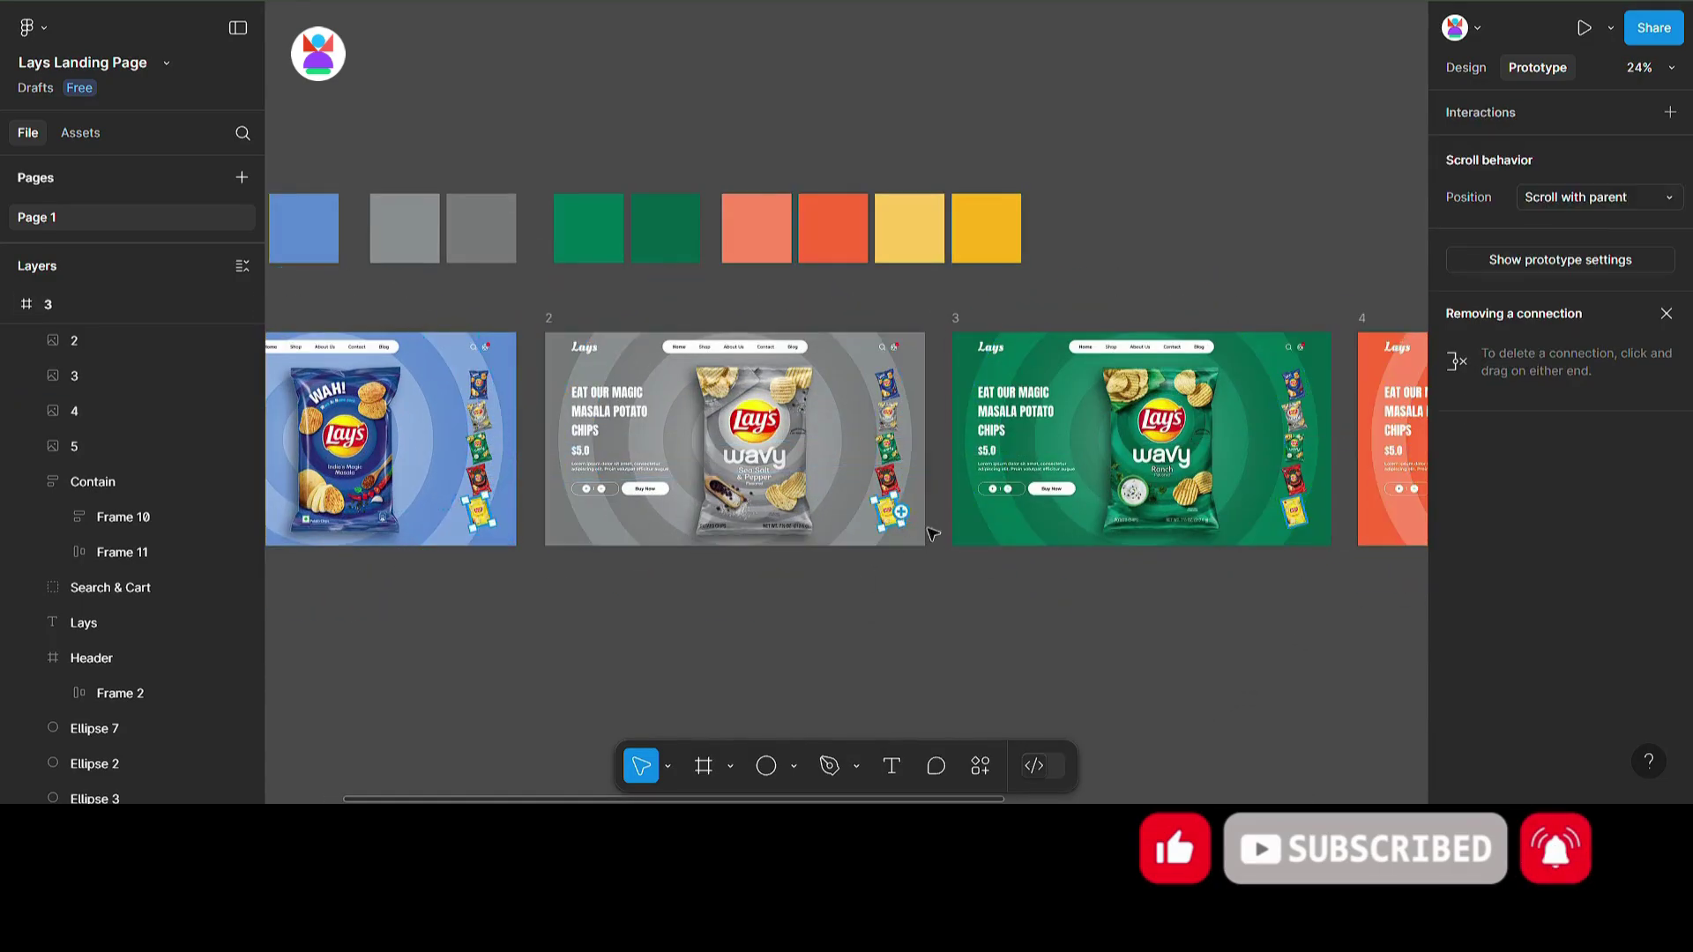
pyautogui.keyDown('shift'); pyautogui.click(1293, 517); pyautogui.keyUp('shift')
pyautogui.moveTo(1364, 647); pyautogui.dragTo(744, 661)
pyautogui.keyDown('shift'); pyautogui.click(1068, 522); pyautogui.keyUp('shift')
pyautogui.moveTo(1095, 526); pyautogui.dragTo(1167, 340)
pyautogui.scroll(-2, 1160, 661)
pyautogui.click(1329, 664)
# Step: Connect the small blue packets in frames 2 to 5 to frame 1 as prototype interactions
pyautogui.scroll(-3, 1327, 661)
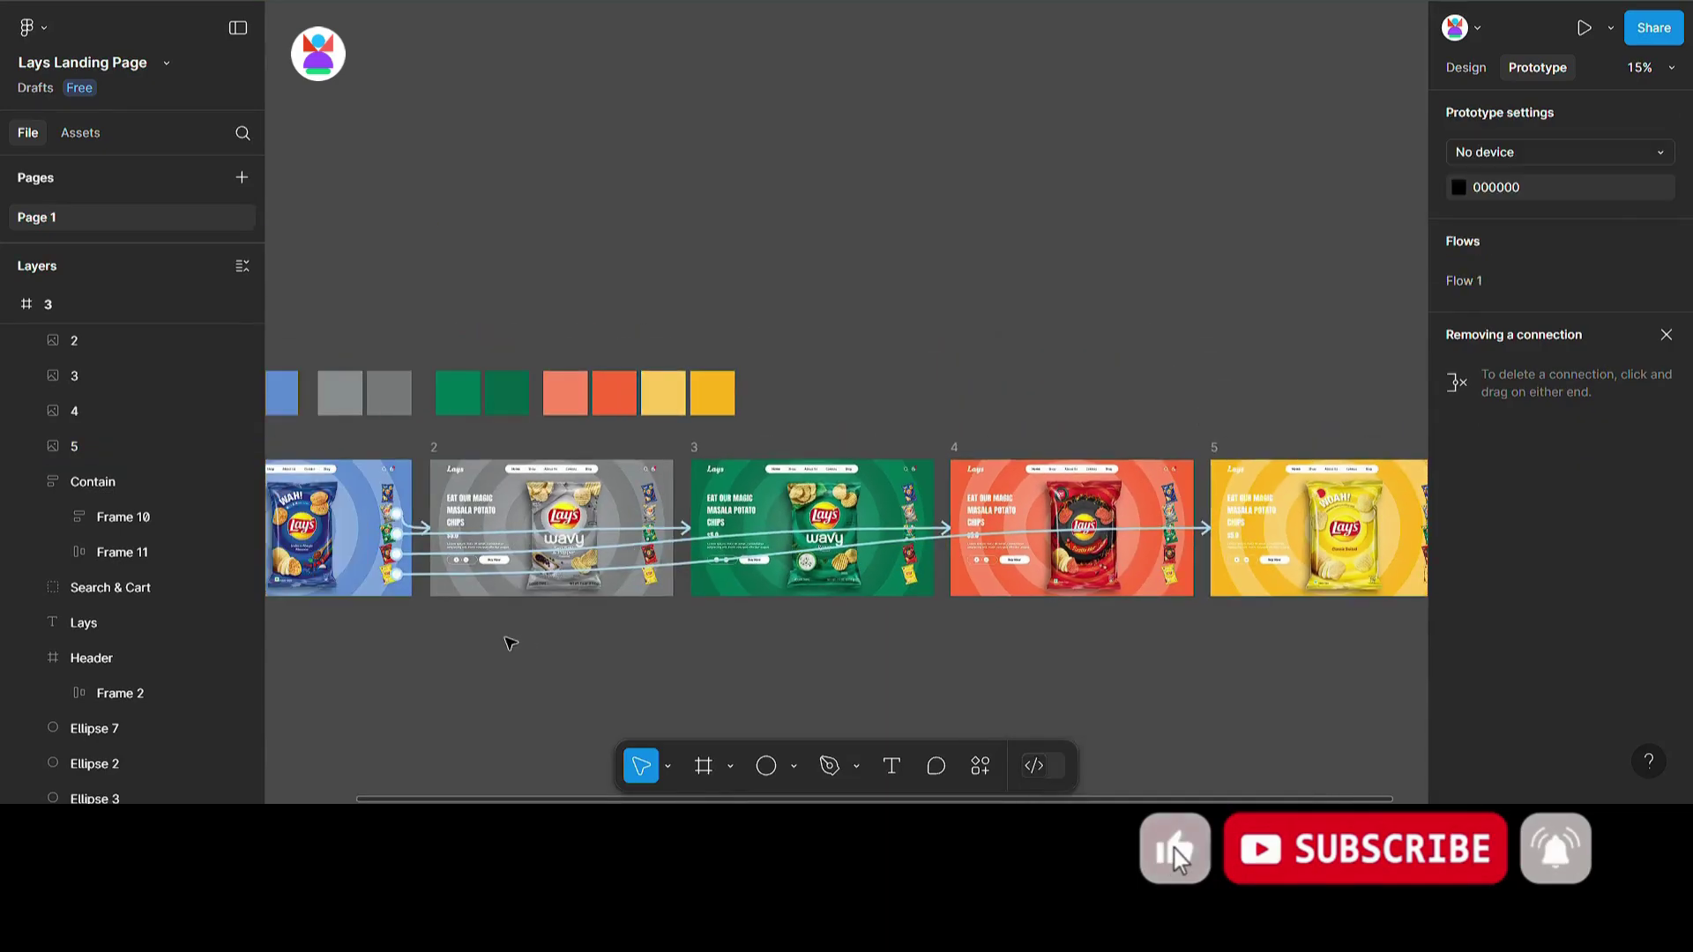
pyautogui.click(1215, 511)
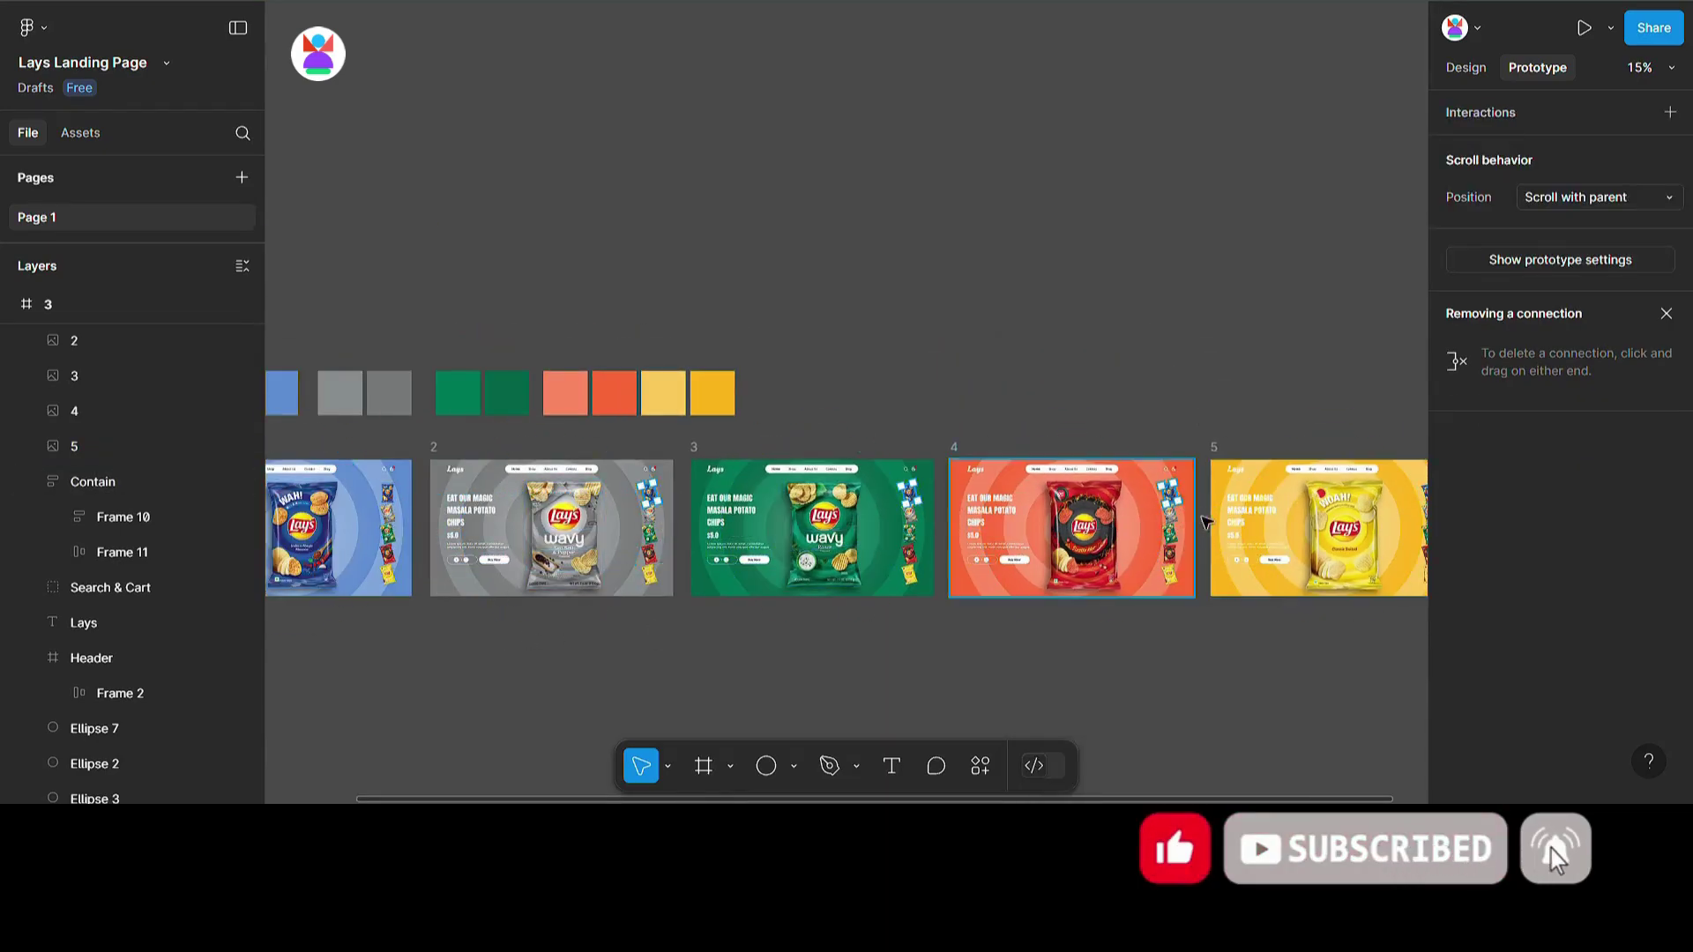
pyautogui.hscroll(3, 1205, 522)
pyautogui.scroll(-1, 1289, 505)
pyautogui.click(544, 529)
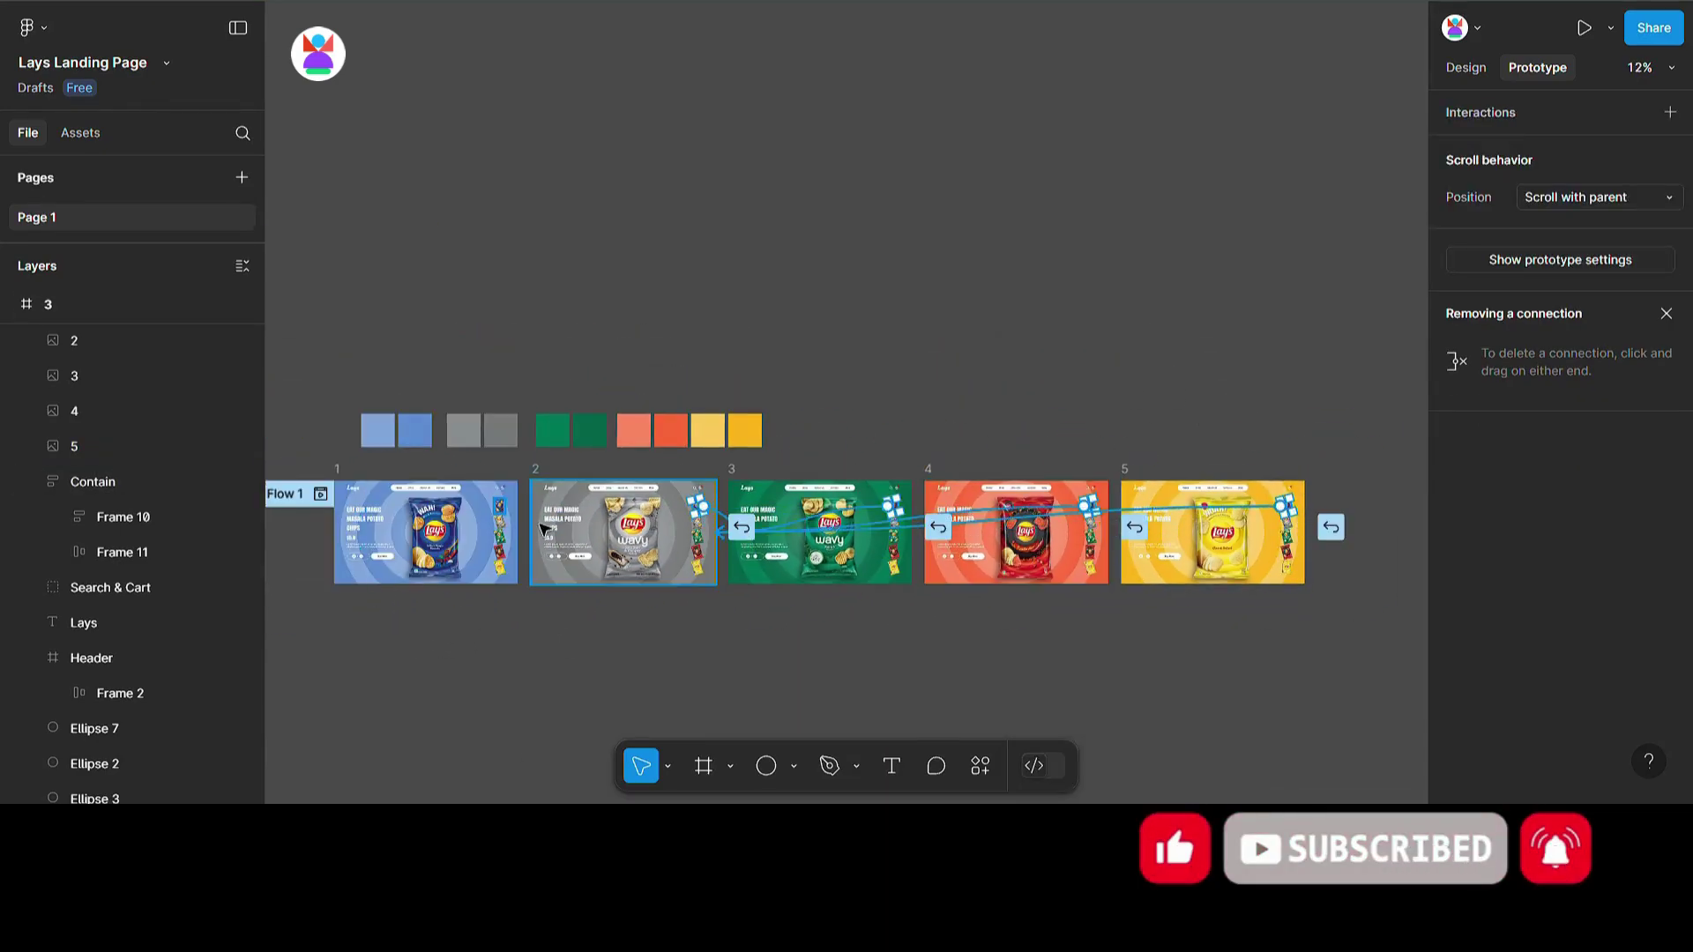
pyautogui.moveTo(536, 580); pyautogui.dragTo(527, 240)
pyautogui.click(987, 369)
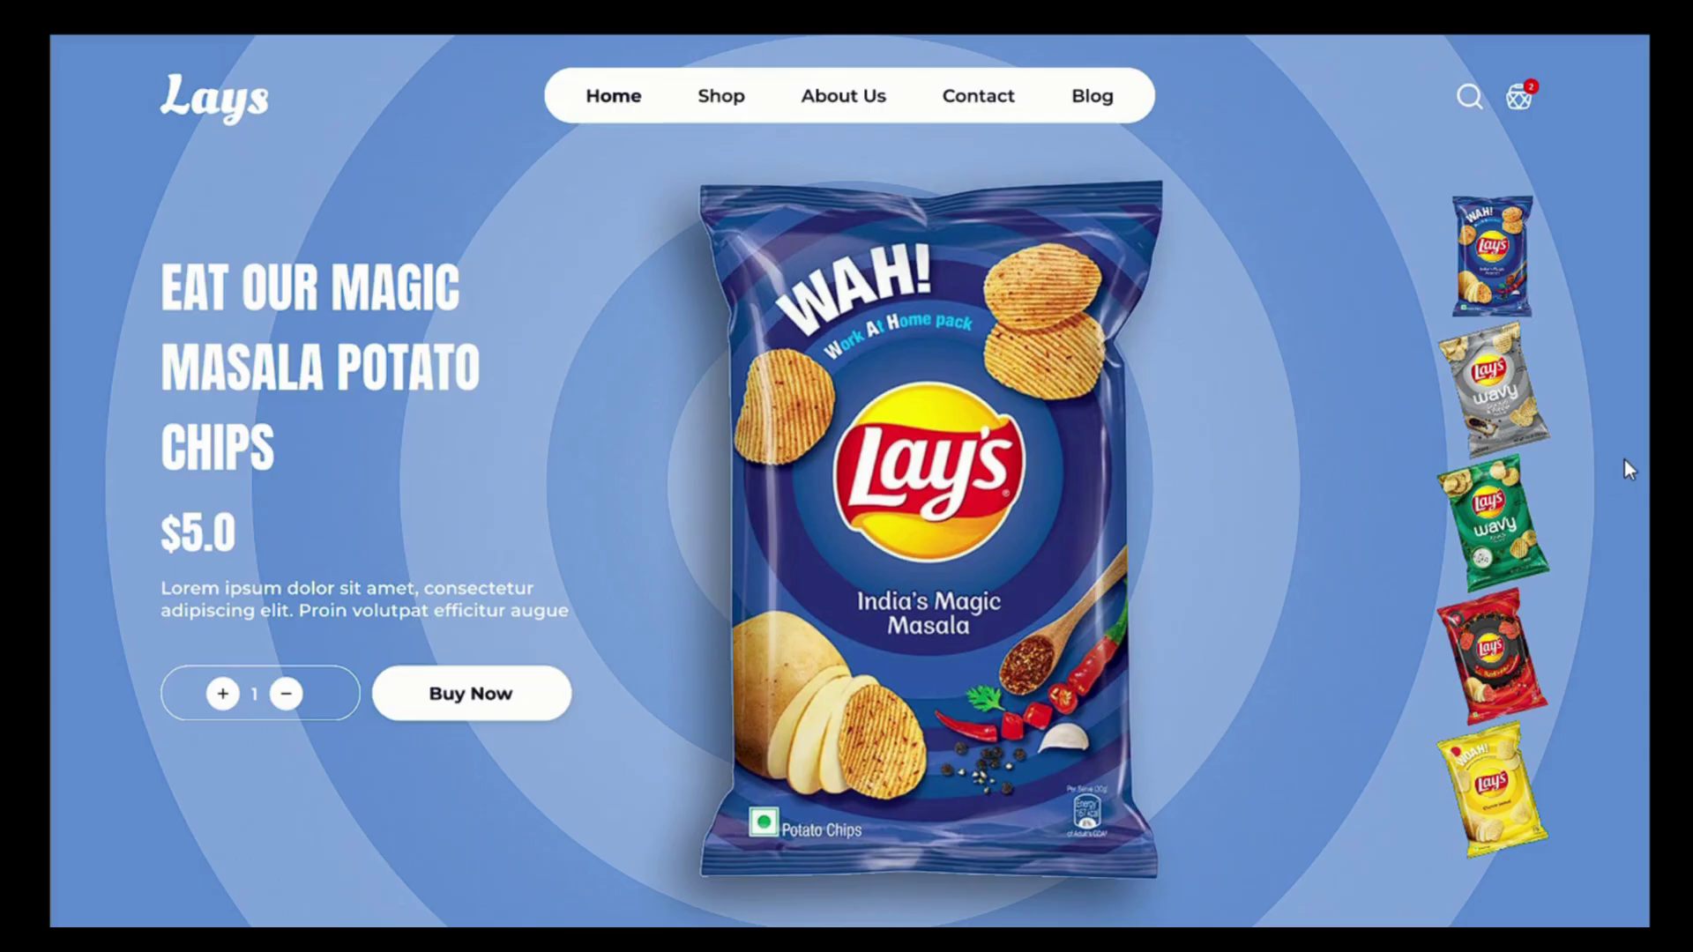
# Step: Test the running prototype by switching through the grey, green, red and yellow packets and back up to the blue one
pyautogui.click(1507, 399)
pyautogui.click(1503, 504)
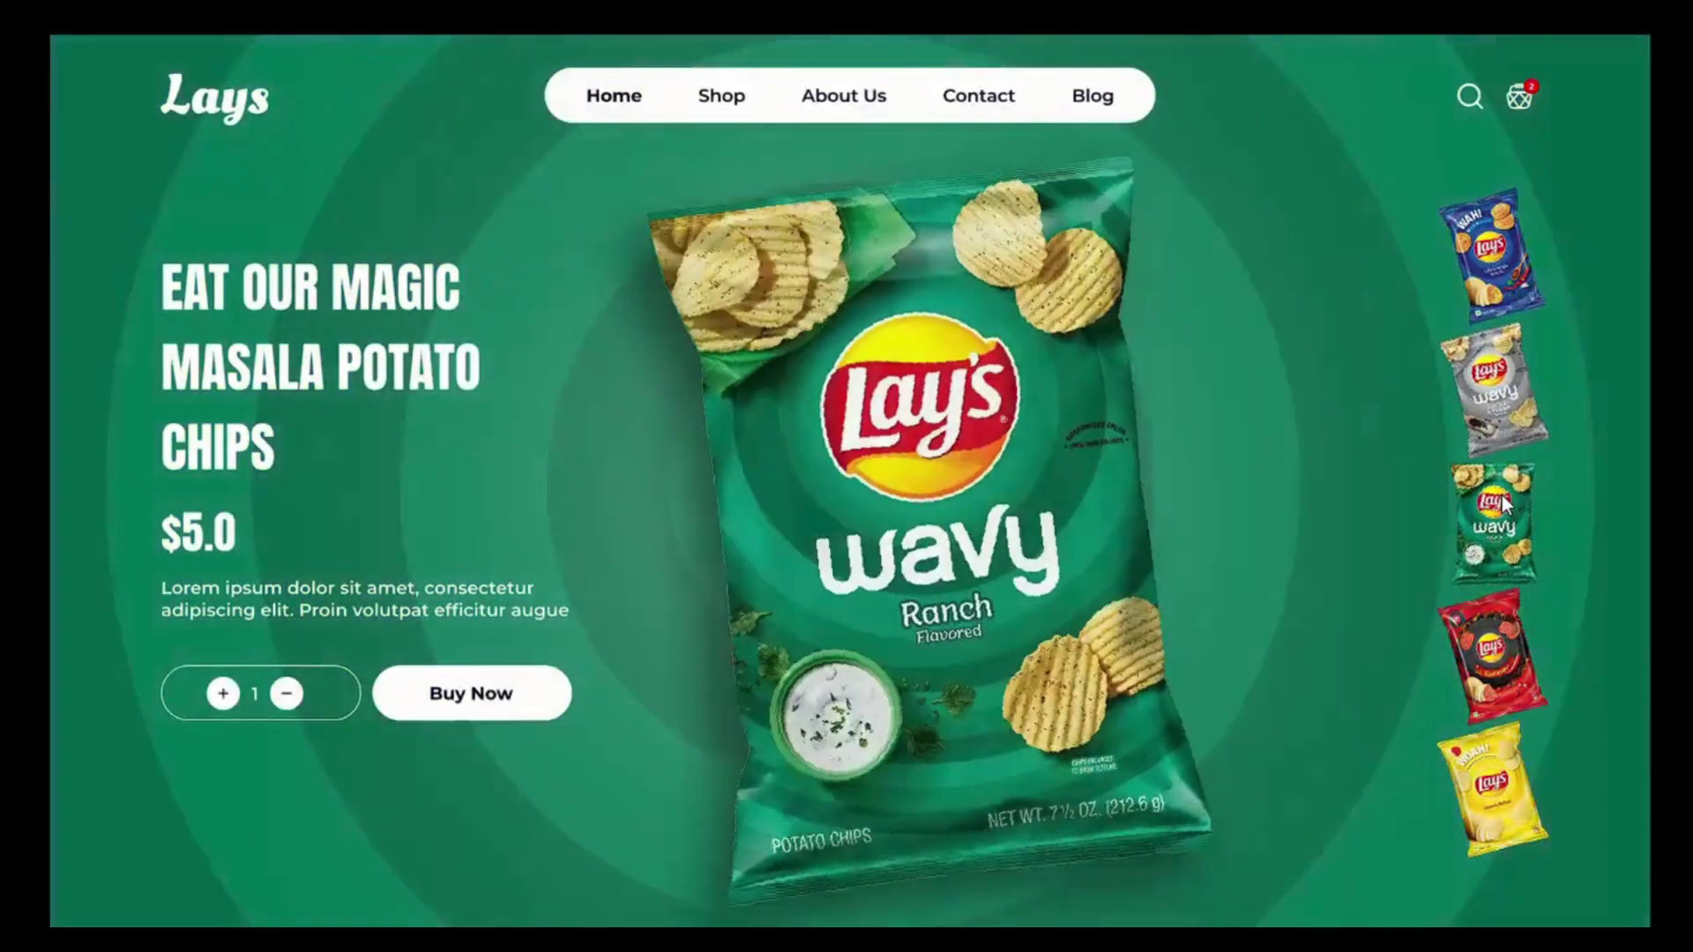
pyautogui.click(1496, 648)
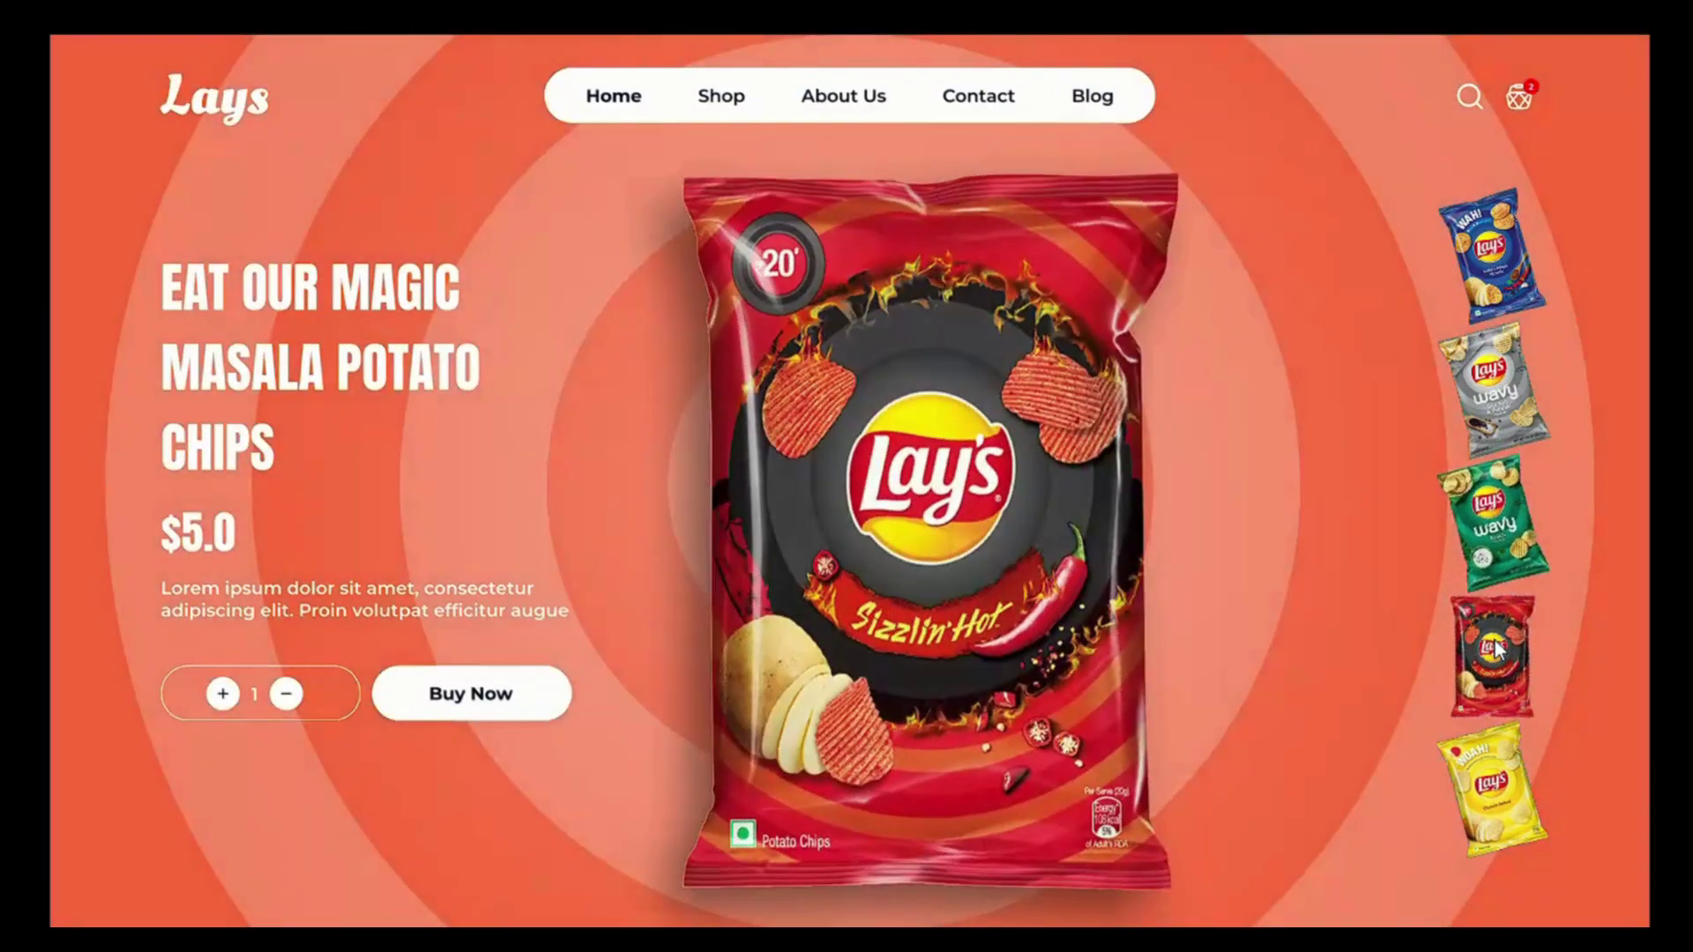
pyautogui.click(1497, 789)
pyautogui.click(1497, 657)
pyautogui.click(1509, 501)
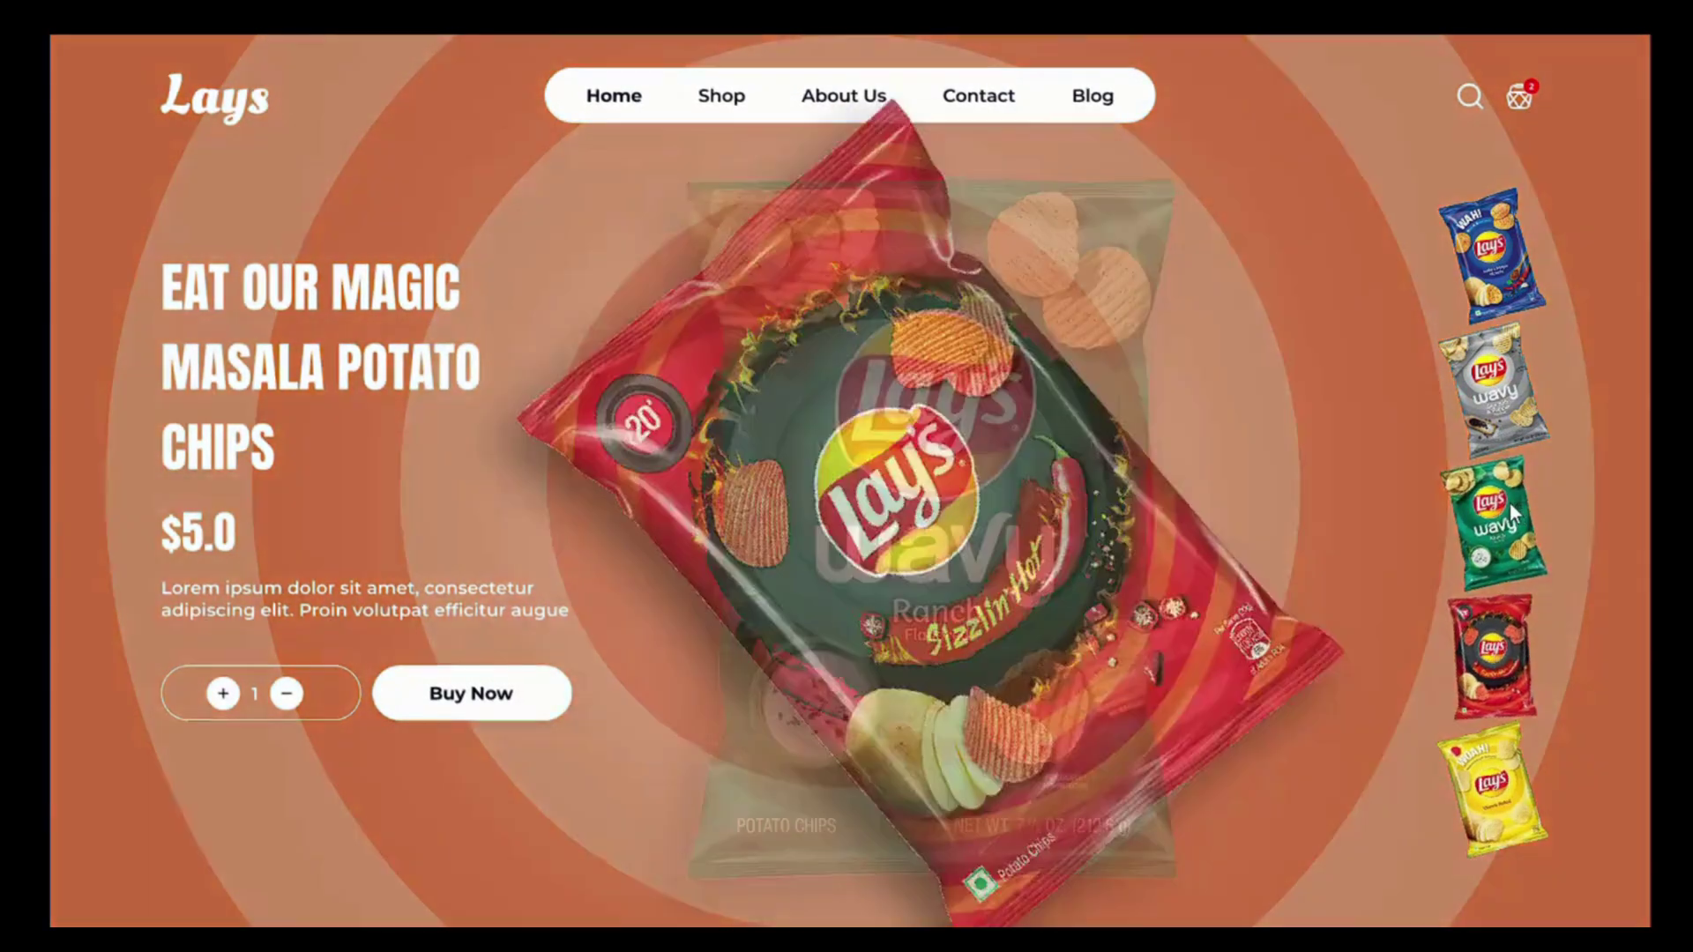
pyautogui.click(1506, 404)
pyautogui.click(1512, 262)
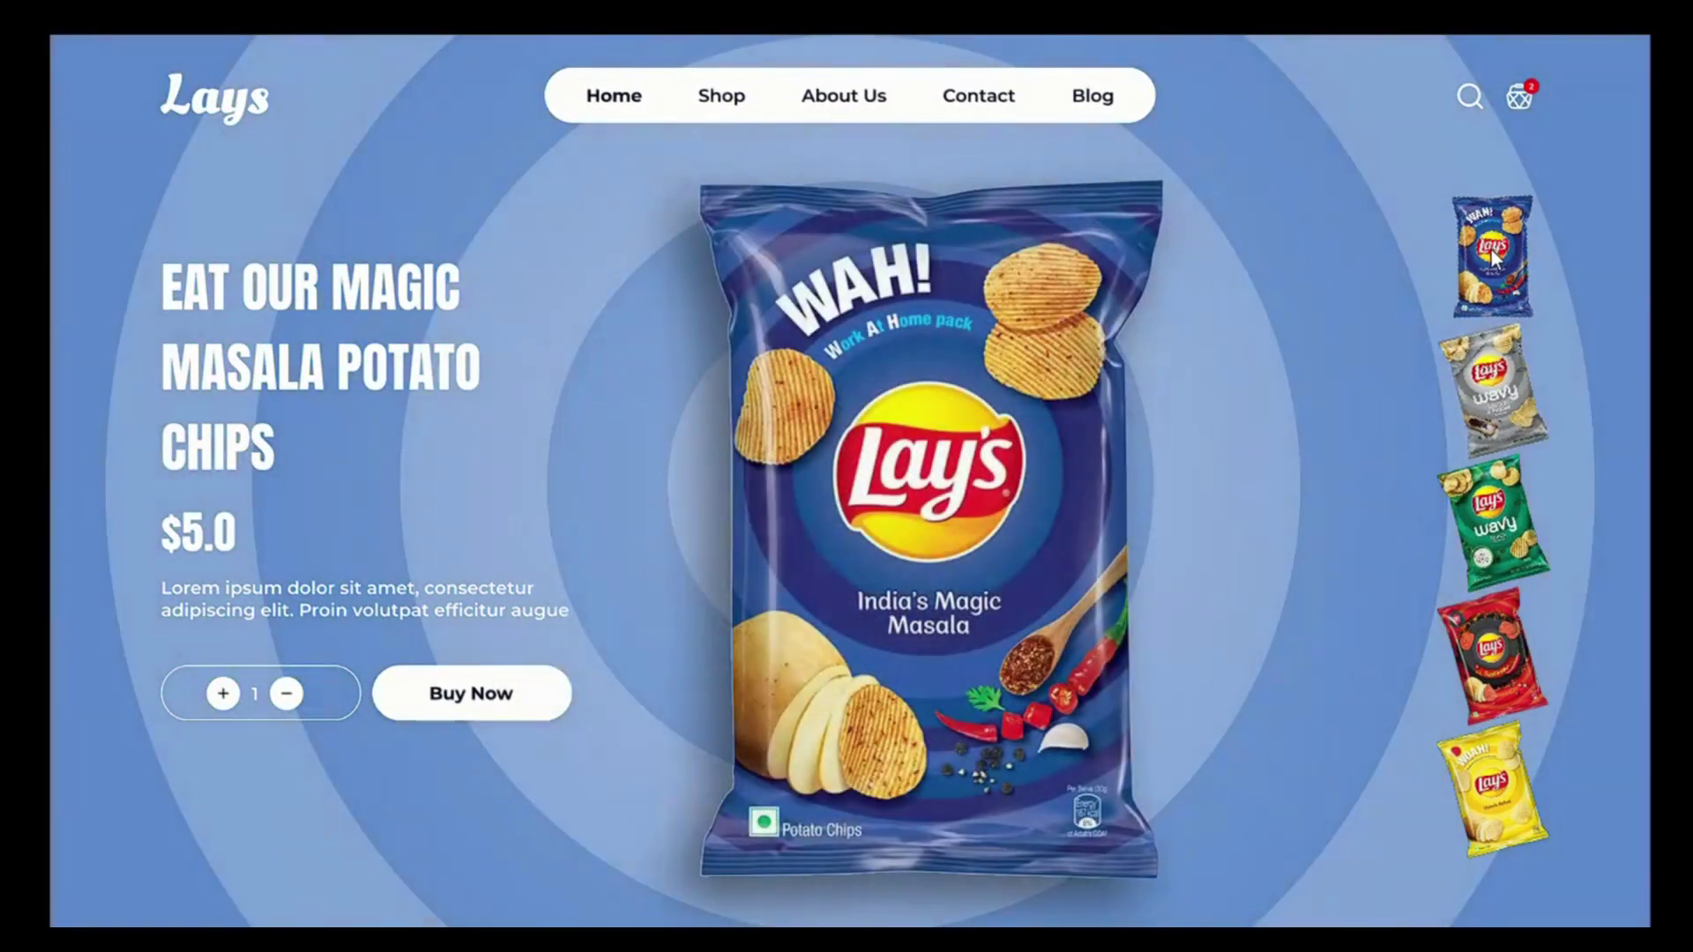